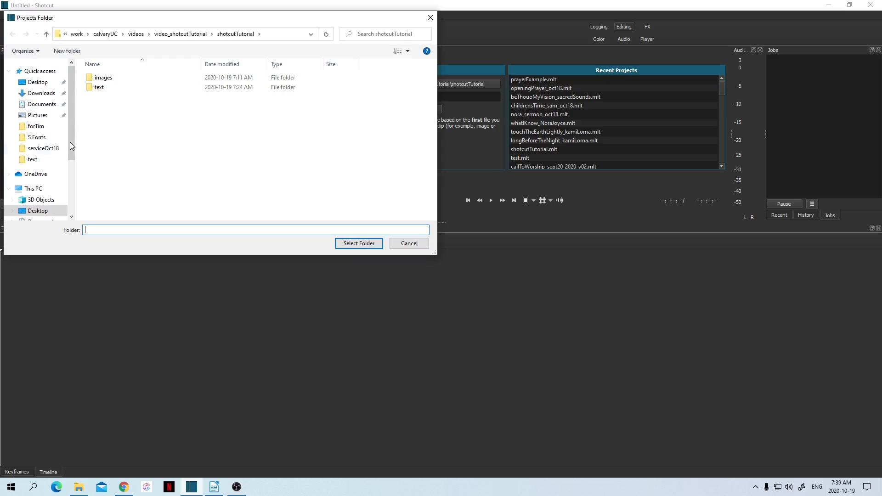
Set the projects folder to the shotcutTutorial folder inside videos\video_shotcutTutorial
left_click(42, 148)
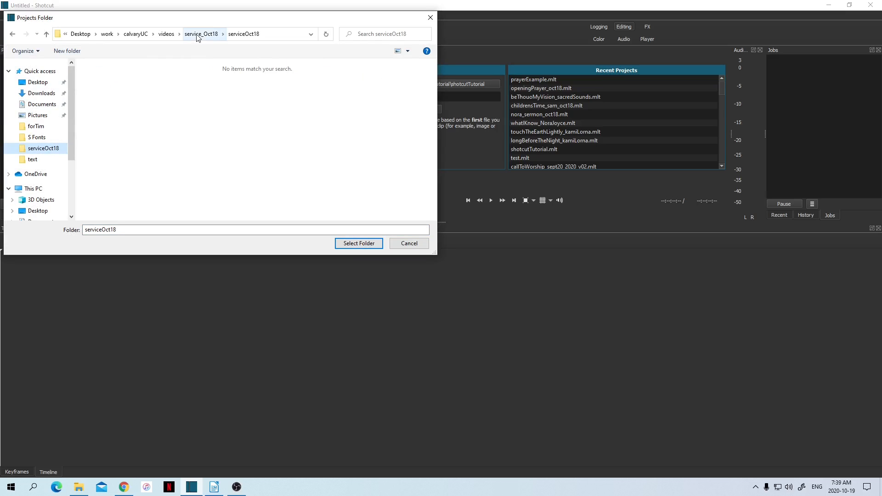
left_click(167, 34)
scroll(203, 138, "down", 5)
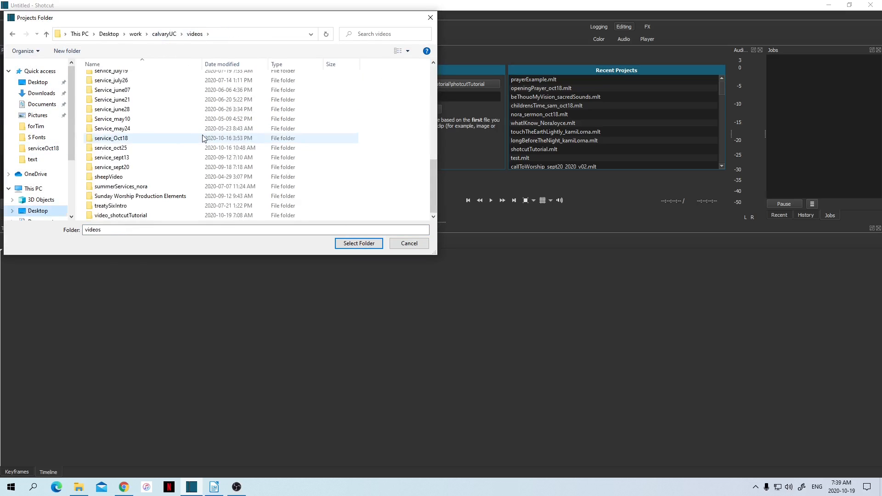
left_click(110, 215)
left_click(140, 229)
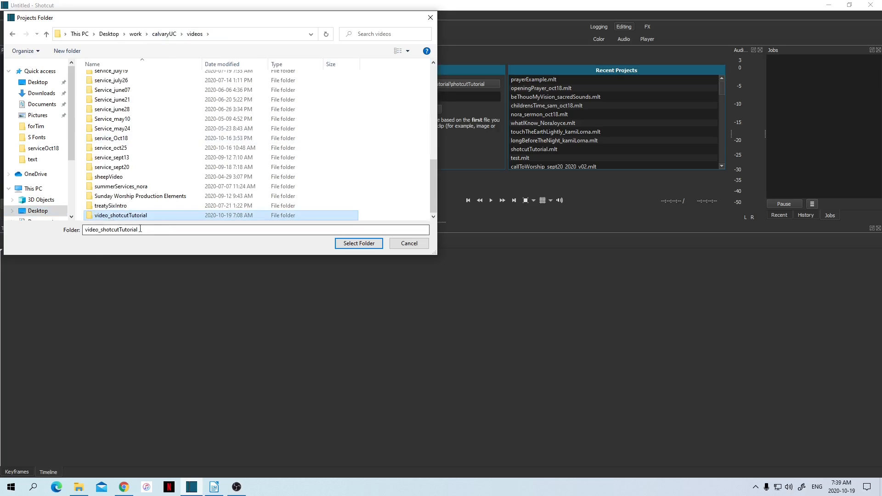
double_click(127, 216)
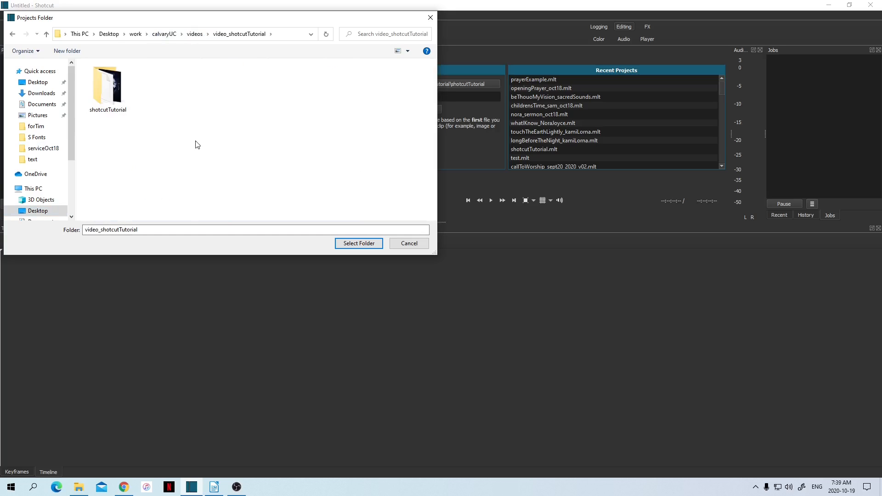
double_click(111, 91)
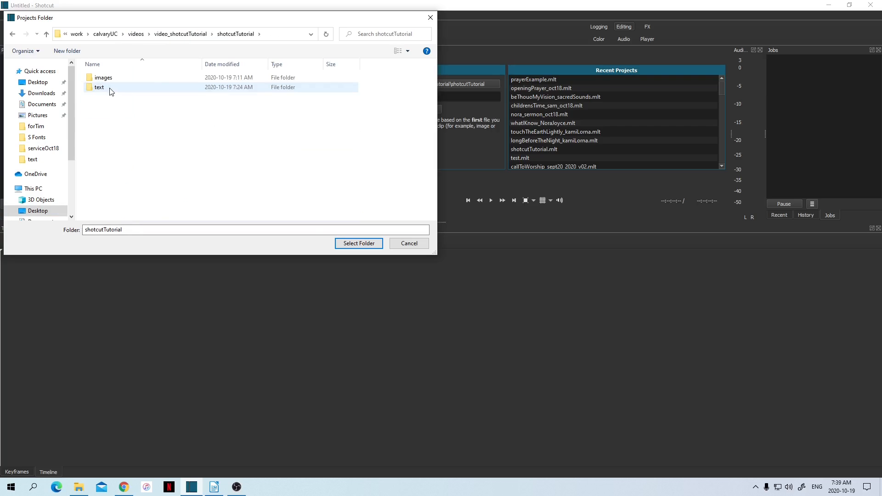
left_click(359, 244)
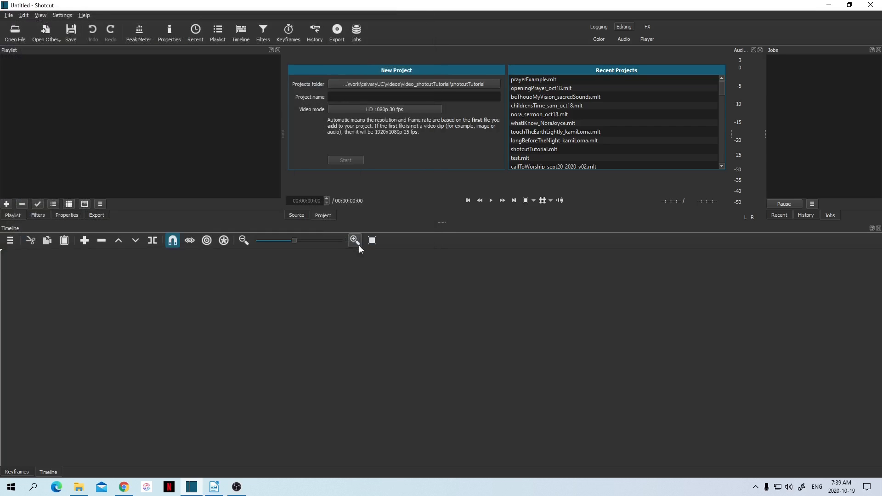
Create a new project named prayerExample with the HD 1080p 30 fps video mode
left_click(353, 97)
type("prayerE")
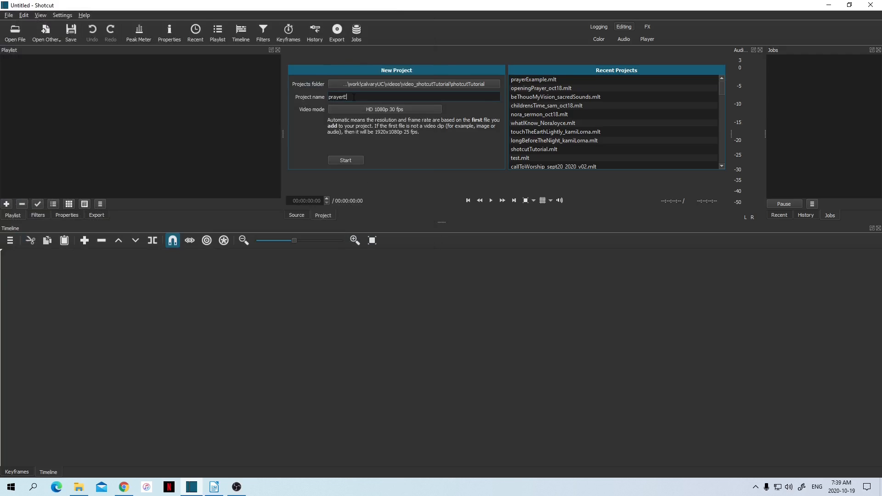
type("xample")
left_click(373, 111)
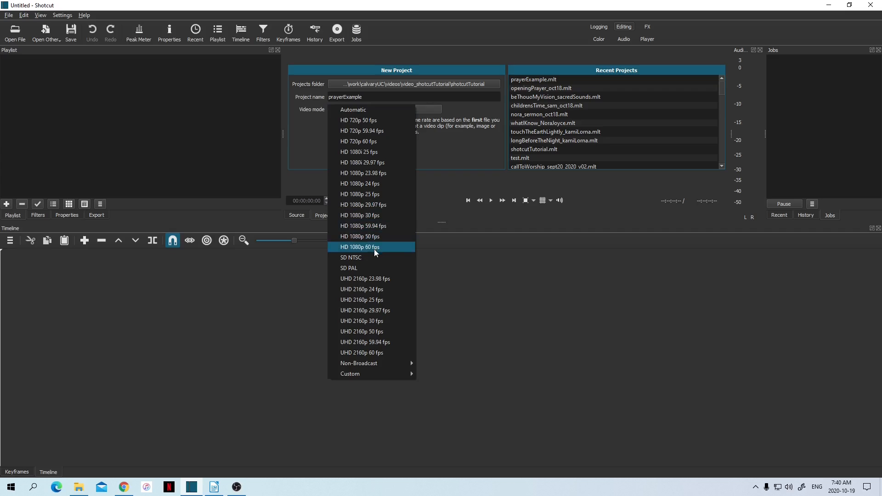
left_click(375, 216)
left_click(375, 219)
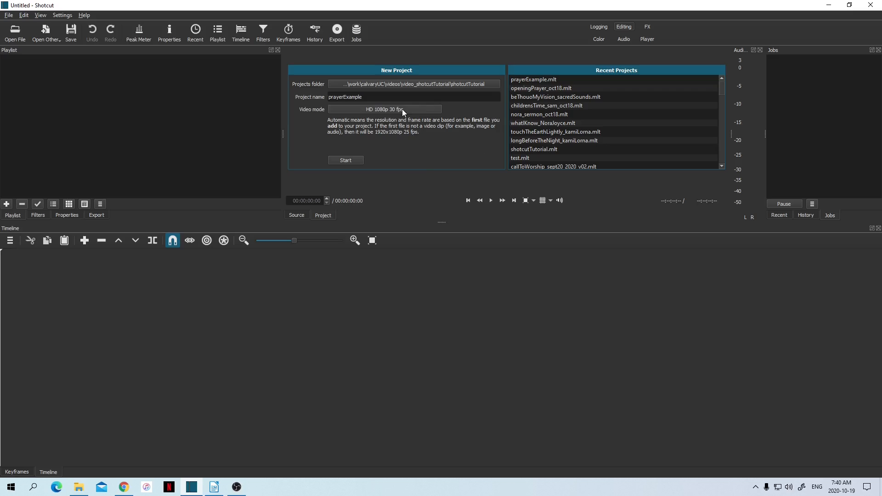
left_click(347, 160)
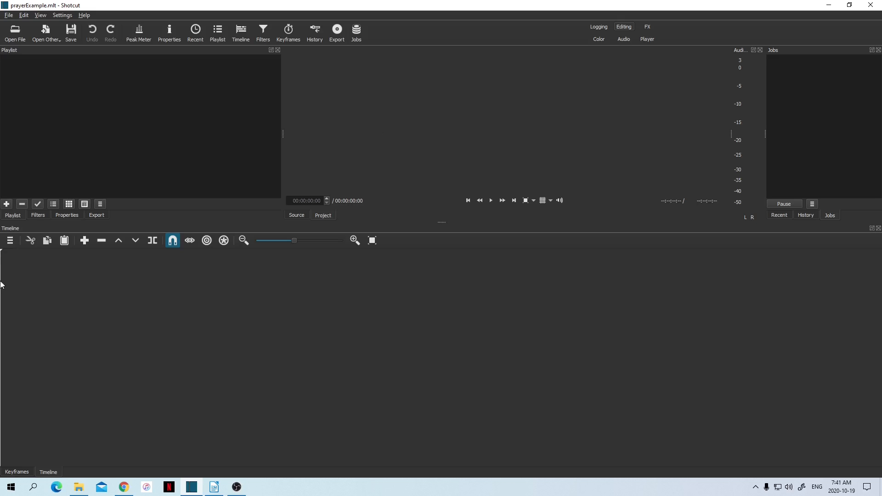
Add three video tracks and one audio track to the empty timeline
right_click(29, 273)
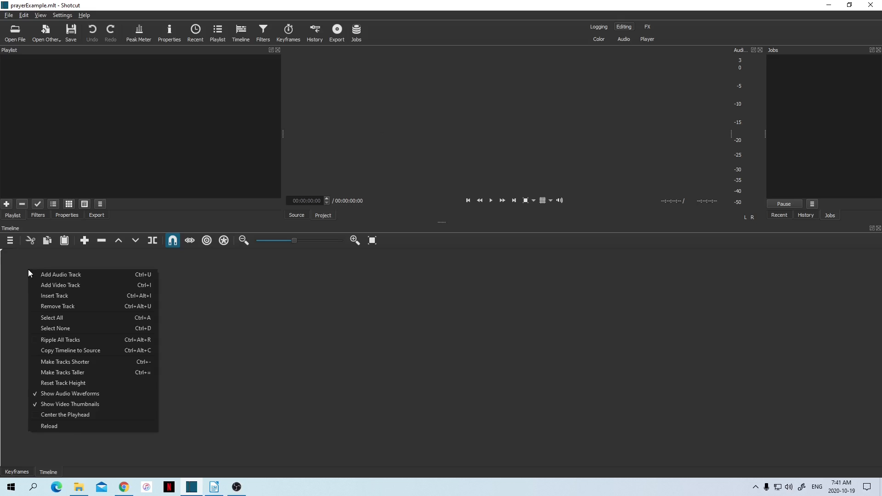
left_click(51, 284)
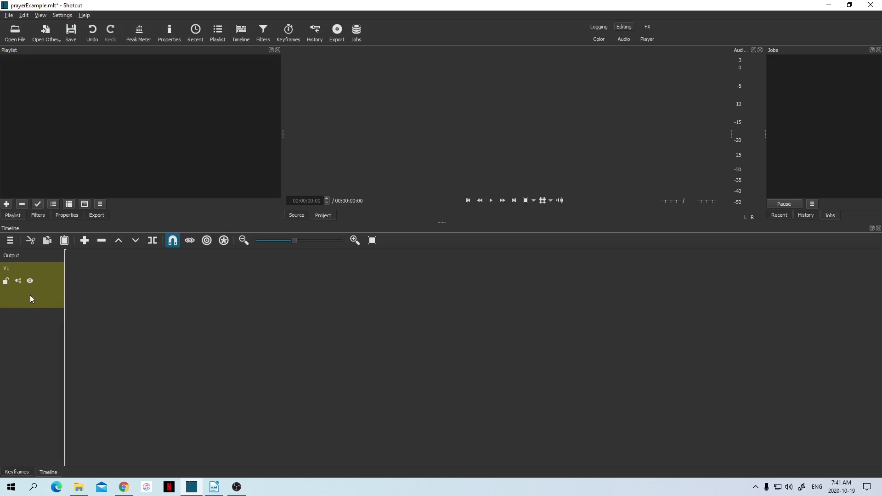
right_click(32, 326)
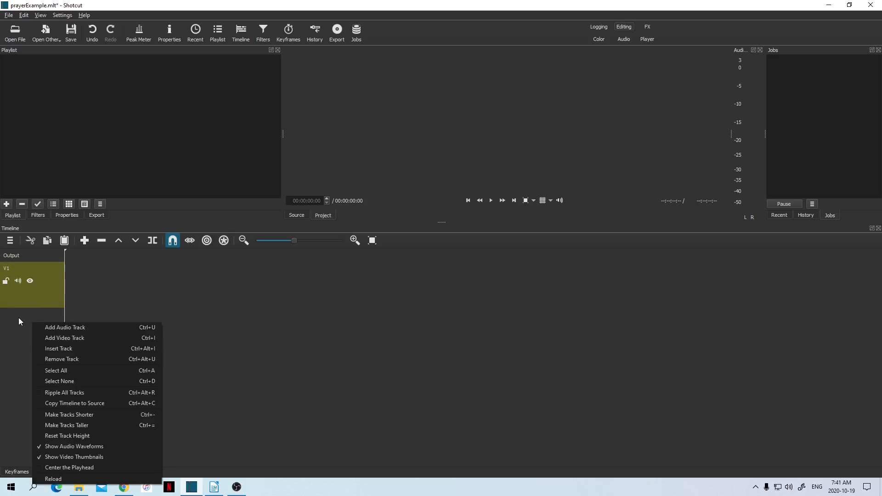
left_click(60, 338)
right_click(40, 343)
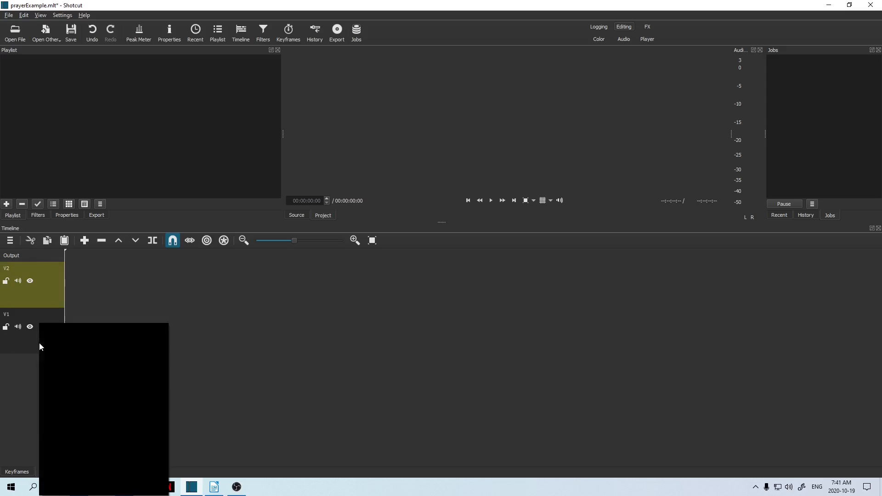
left_click(52, 339)
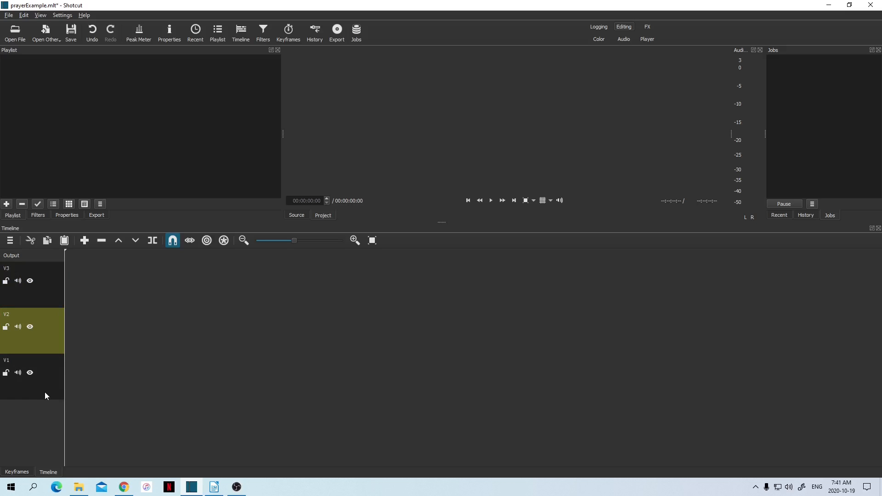
right_click(45, 392)
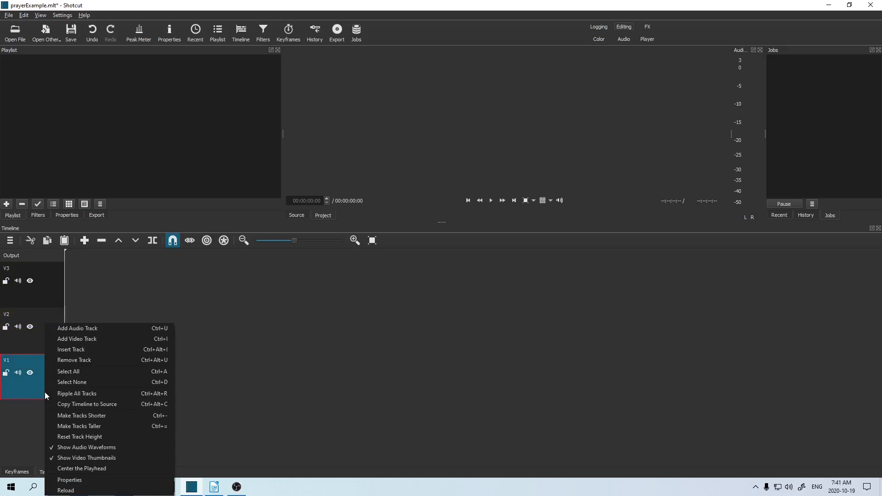
left_click(97, 329)
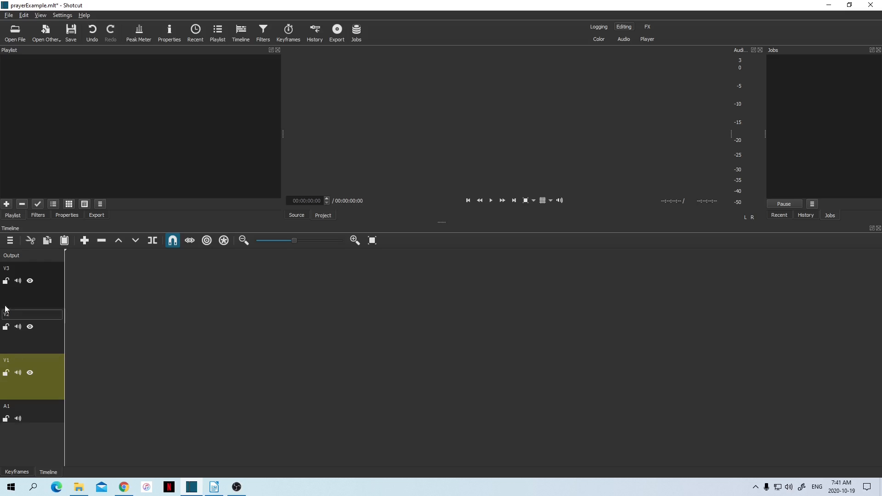
double_click(9, 270)
Review the opening prayer text in the LibreOffice Writer document and return to Shotcut
left_click(216, 491)
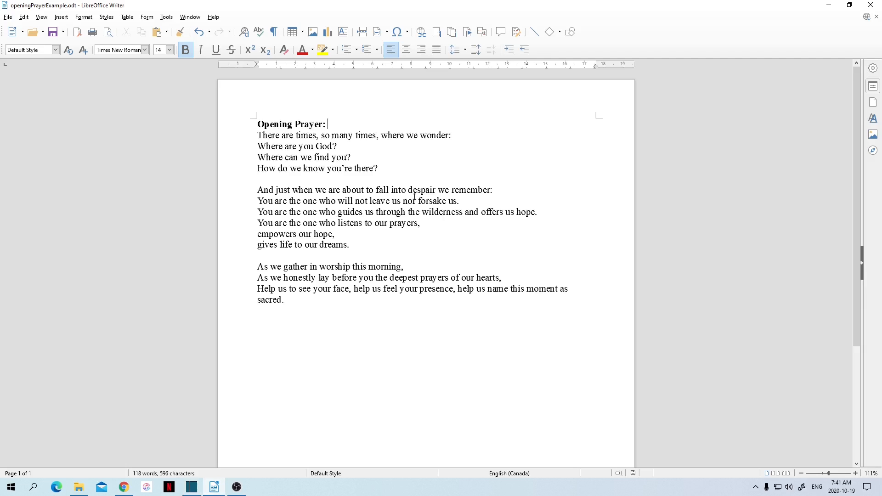
left_click(383, 125)
left_click(192, 490)
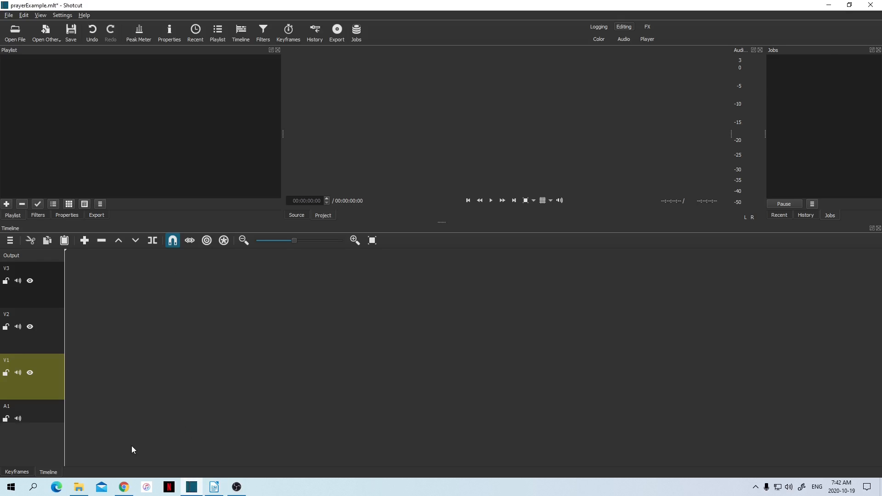
In File Explorer, open the text folder inside shotcutTutorial and move the window clear of Shotcut's playlist
left_click(78, 483)
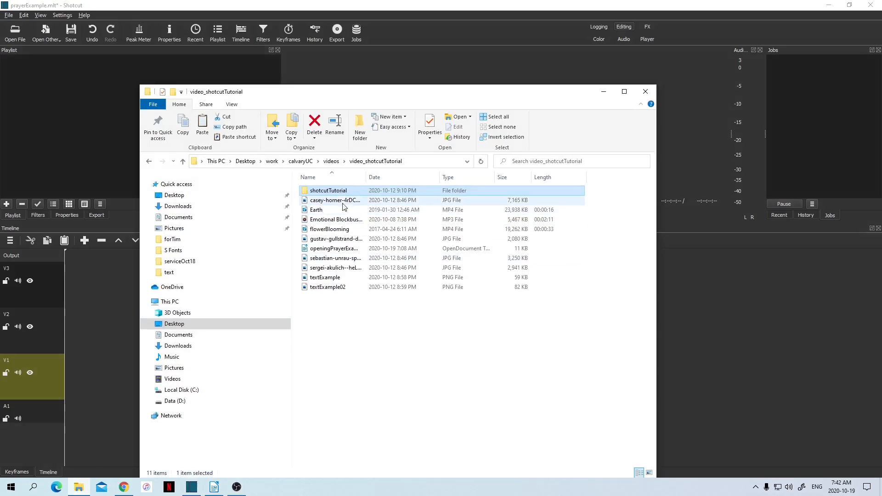
double_click(328, 191)
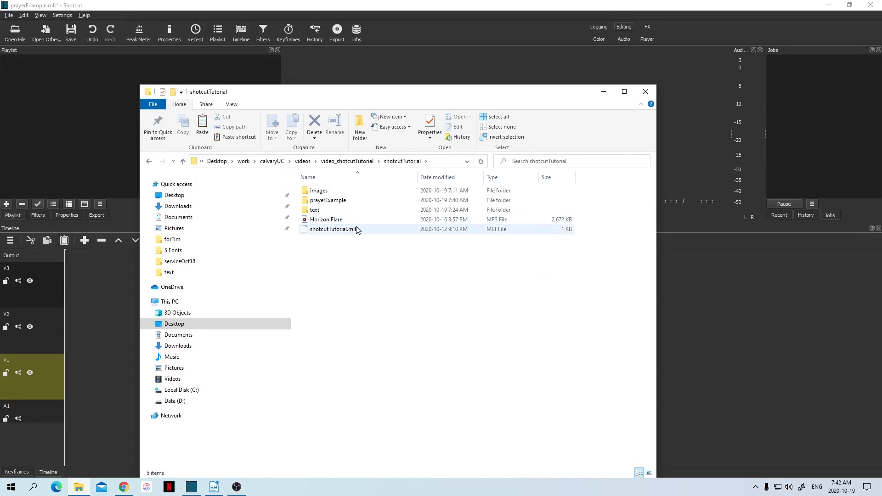
double_click(316, 210)
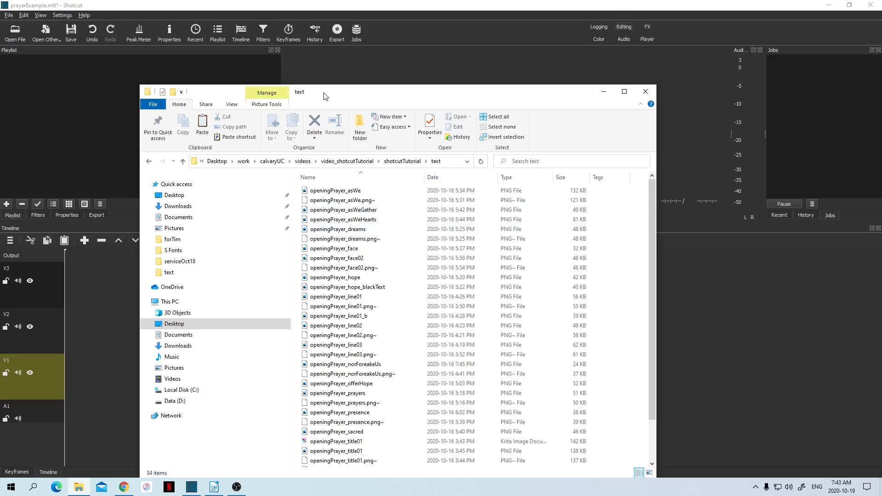
left_click_drag(326, 96, 479, 81)
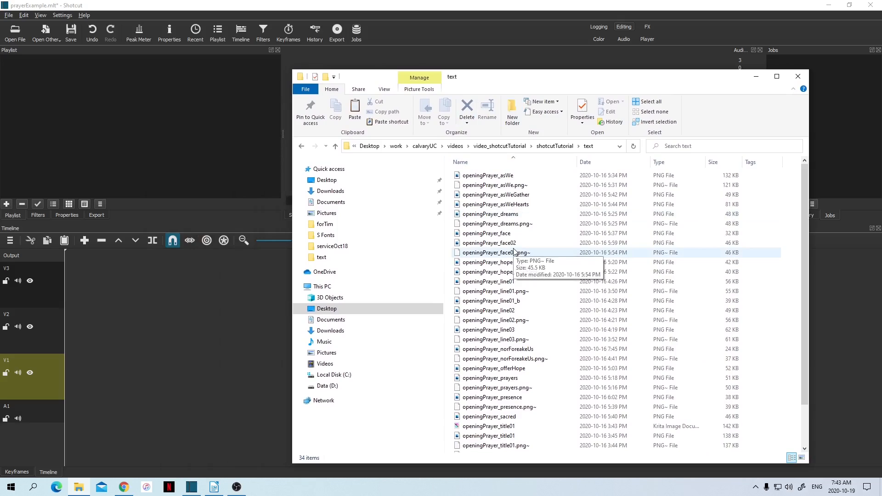
Add the openingPrayer_line01 PNG image from the text folder to Shotcut's playlist
mouse_move(521, 248)
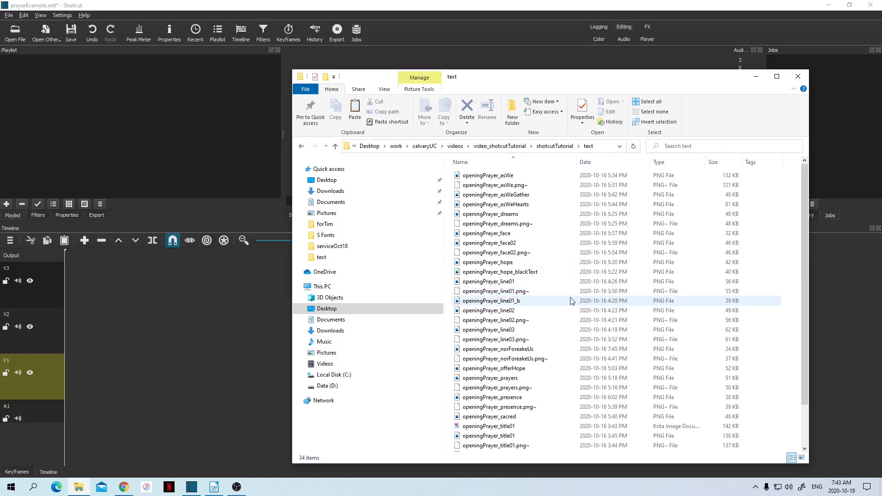
mouse_move(571, 299)
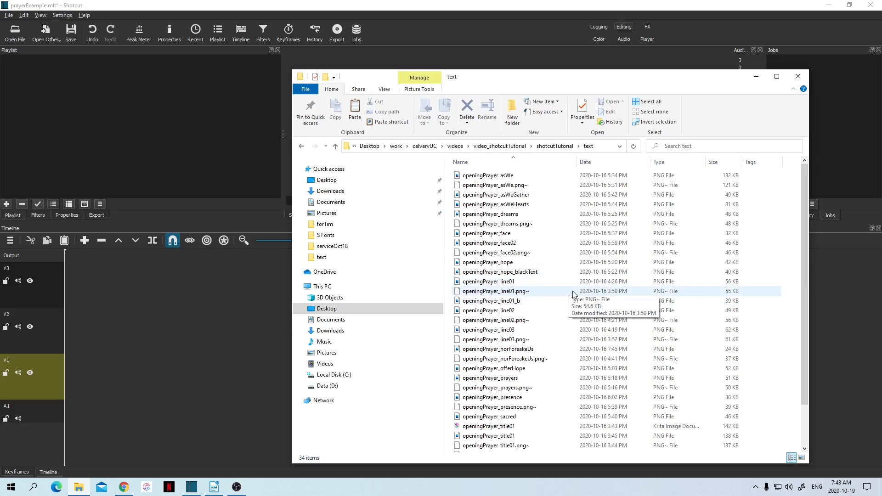
mouse_move(534, 234)
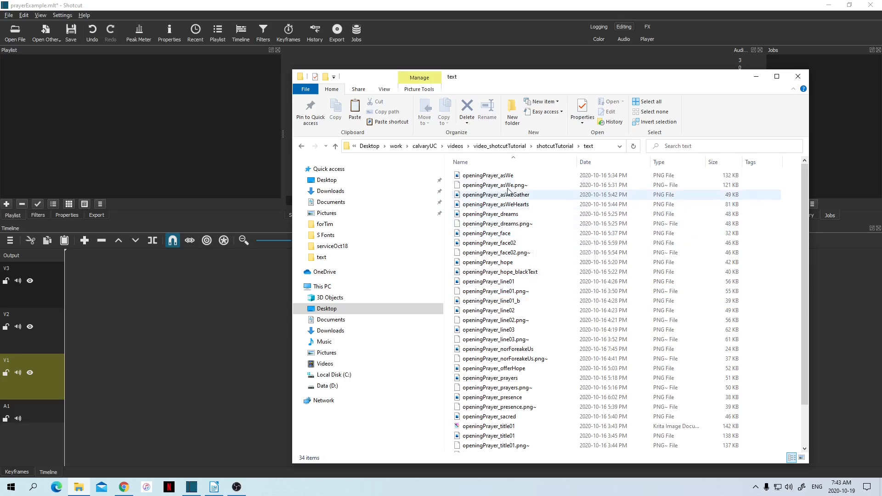
mouse_move(512, 181)
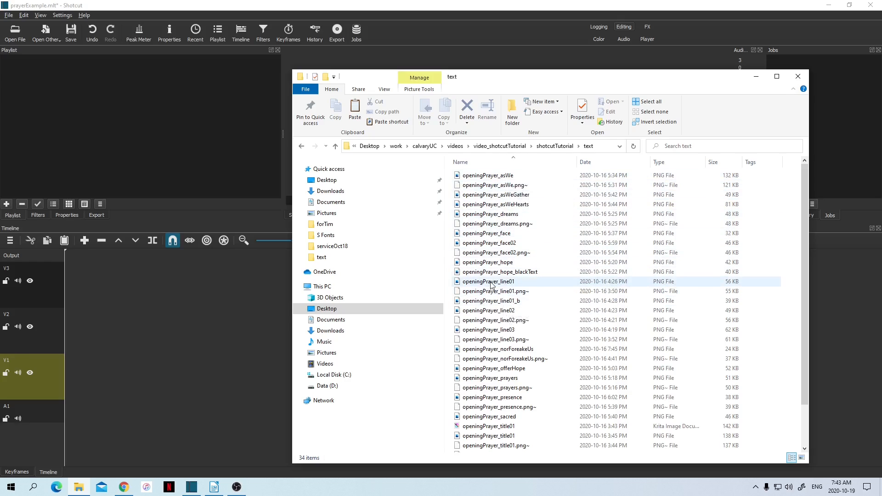
mouse_move(495, 283)
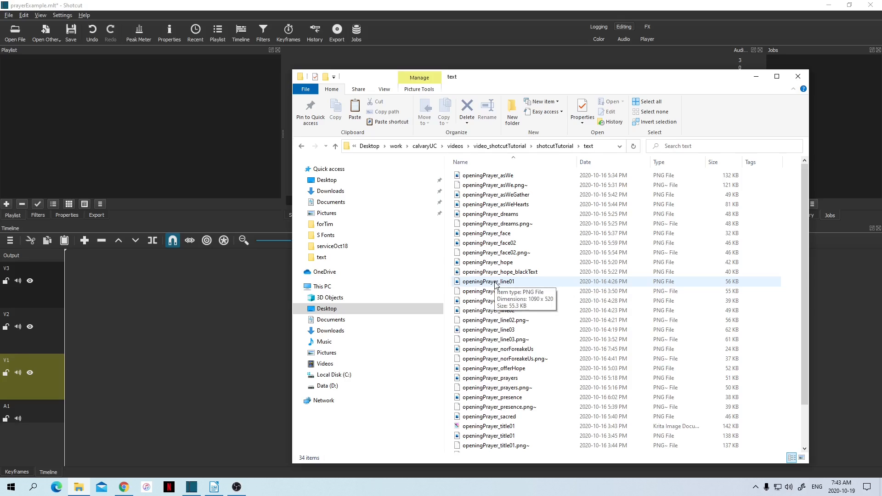
left_click_drag(495, 284, 56, 125)
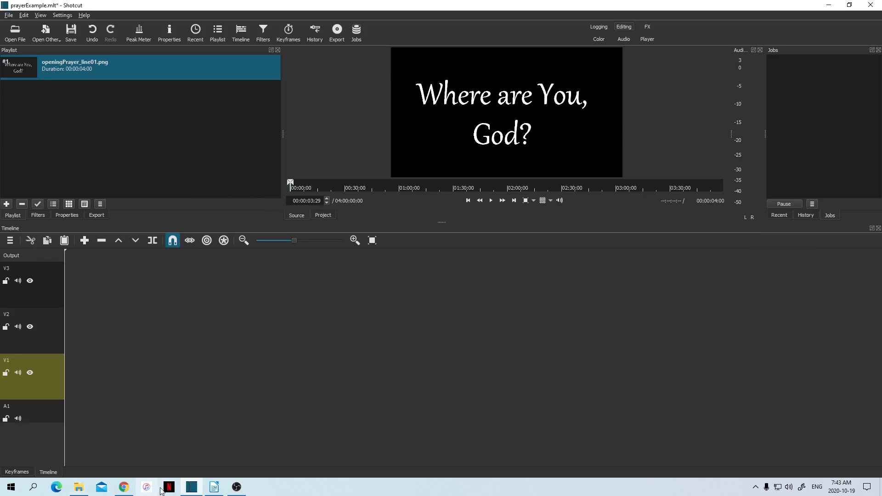
Look through the opening prayer image files in the text folder, with the window moved over the prayer document
left_click(191, 487)
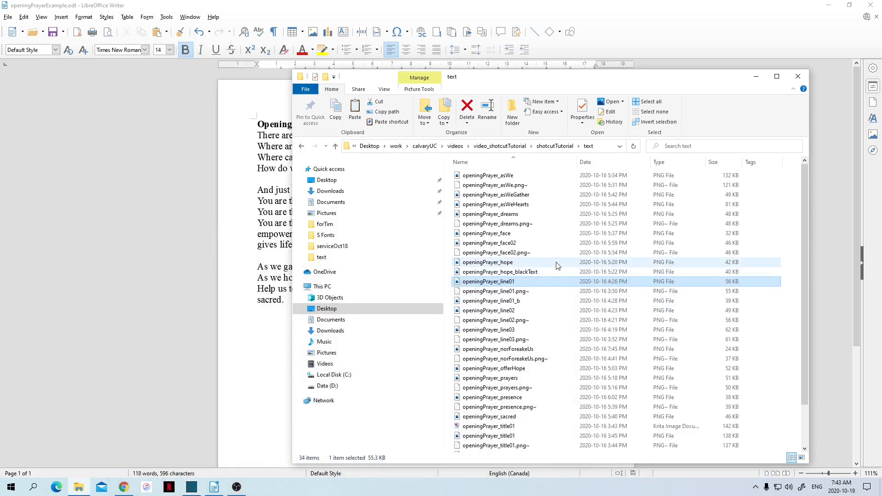
scroll(556, 264, "down", 2)
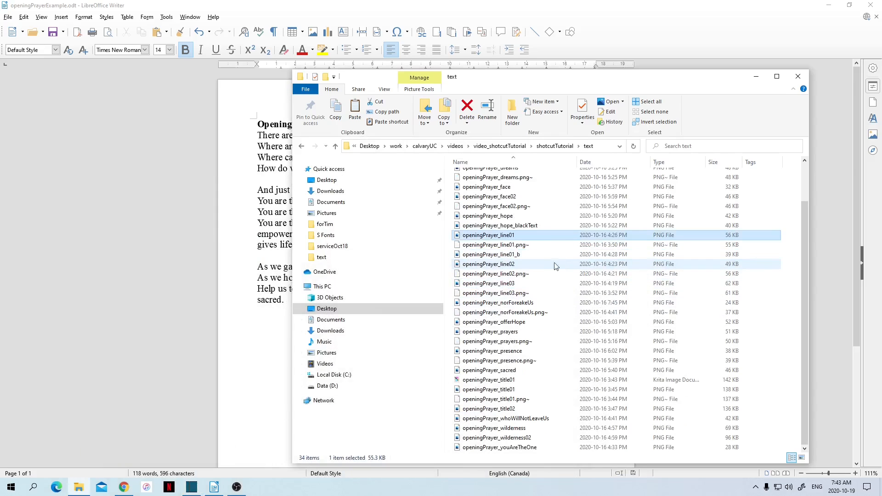
left_click_drag(475, 81, 297, 60)
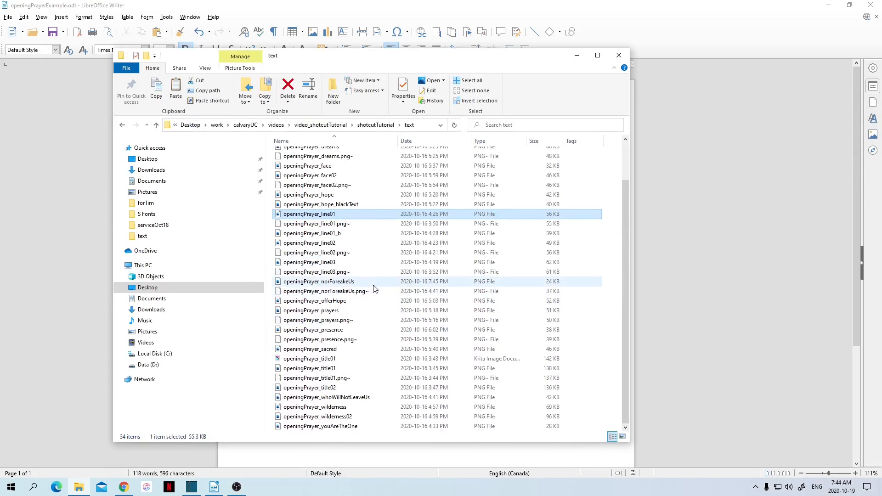
scroll(375, 283, "up", 1)
scroll(374, 261, "down", 1)
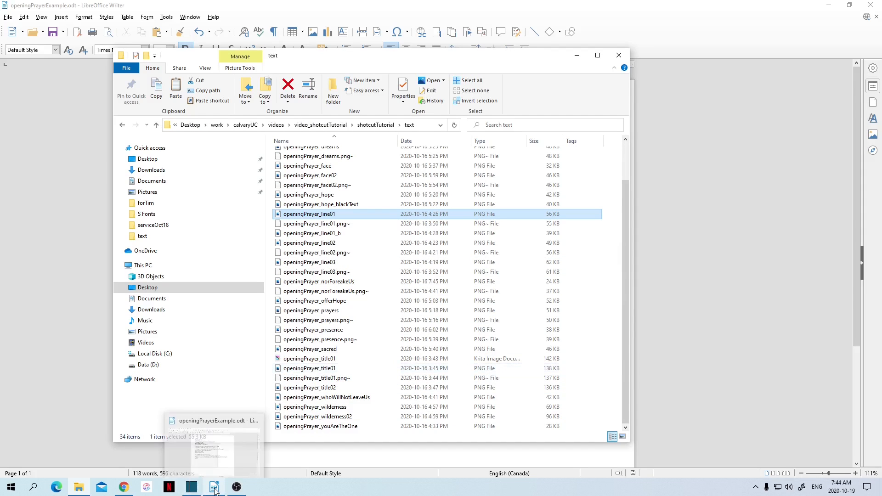
Add the openingPrayer_title01 PNG image from the text folder to Shotcut's playlist and minimize File Explorer
left_click(191, 487)
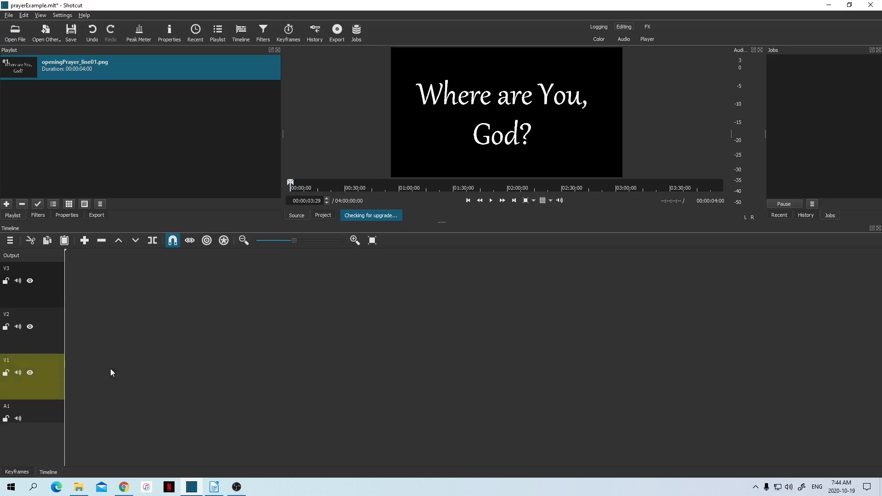
left_click(79, 487)
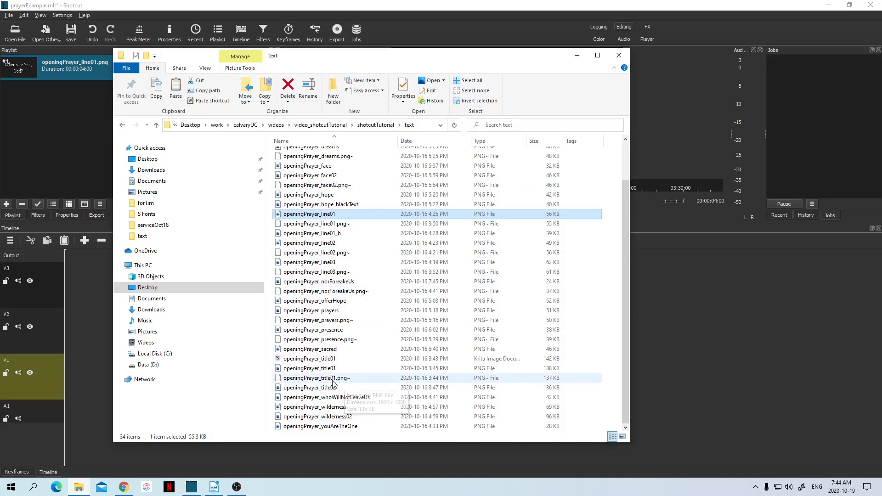
left_click_drag(310, 370, 50, 150)
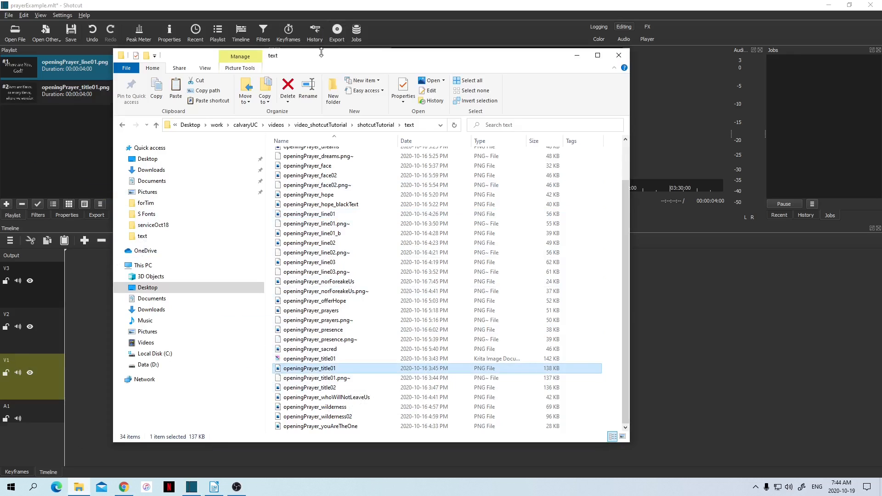
left_click(577, 55)
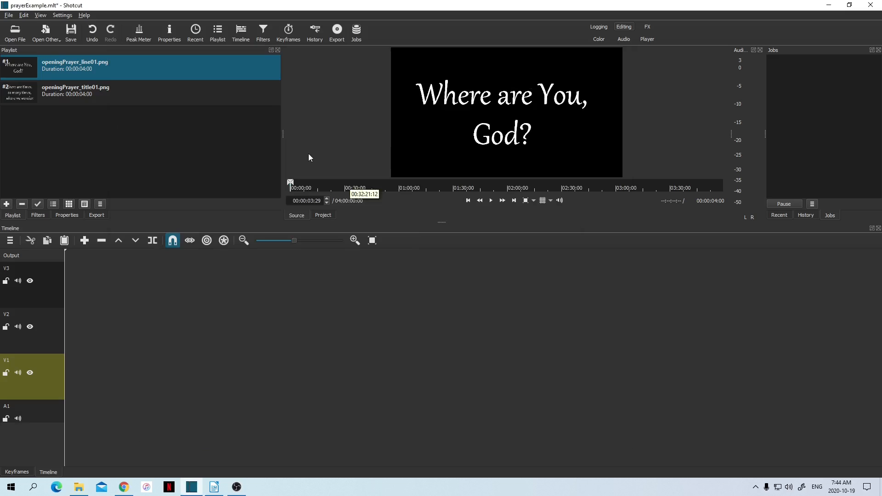
Place the openingPrayer_title01 image at the start of track V1 and extend the clip to 5 seconds
left_click(77, 91)
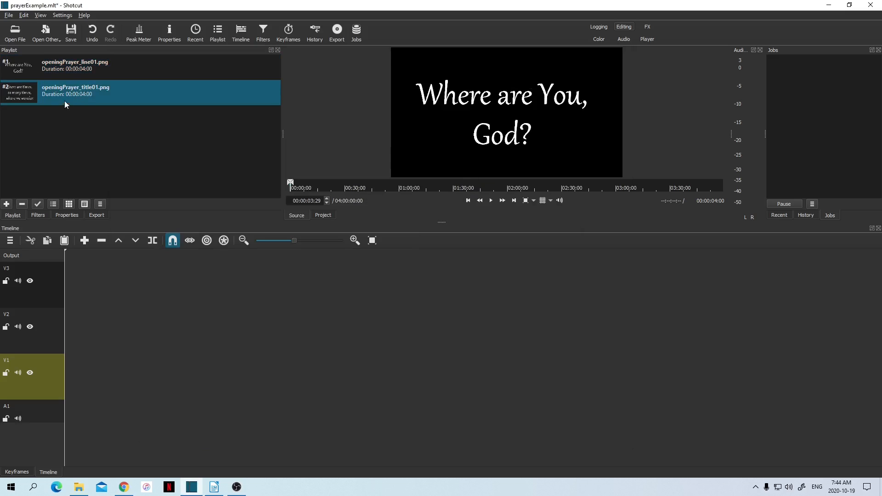
left_click_drag(62, 90, 64, 376)
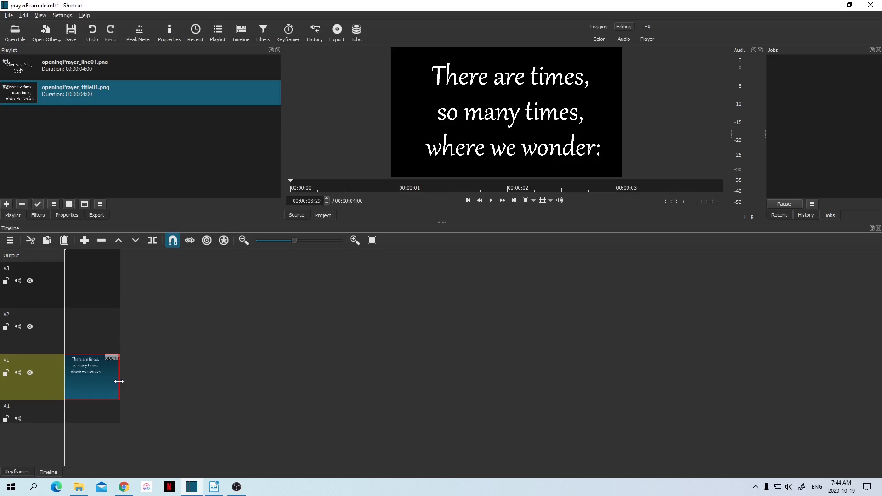
mouse_move(119, 381)
left_mouse_down()
mouse_move(199, 382)
mouse_move(127, 384)
left_mouse_up()
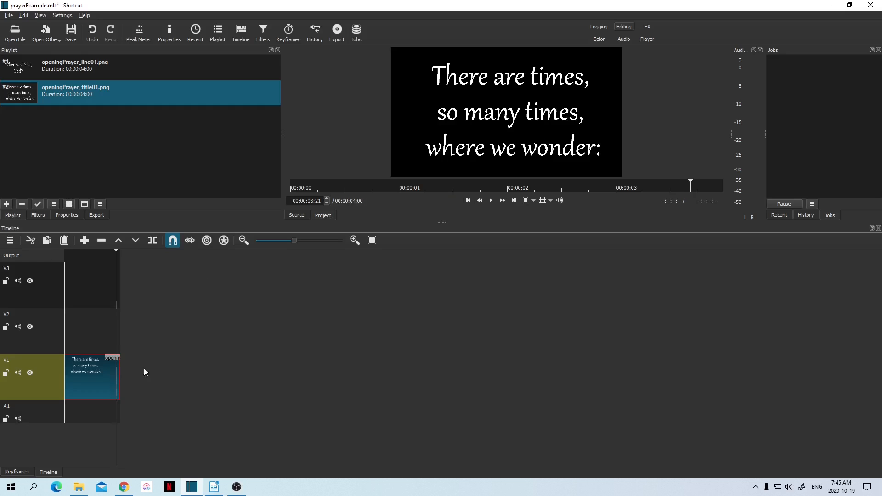
left_click_drag(121, 378, 138, 379)
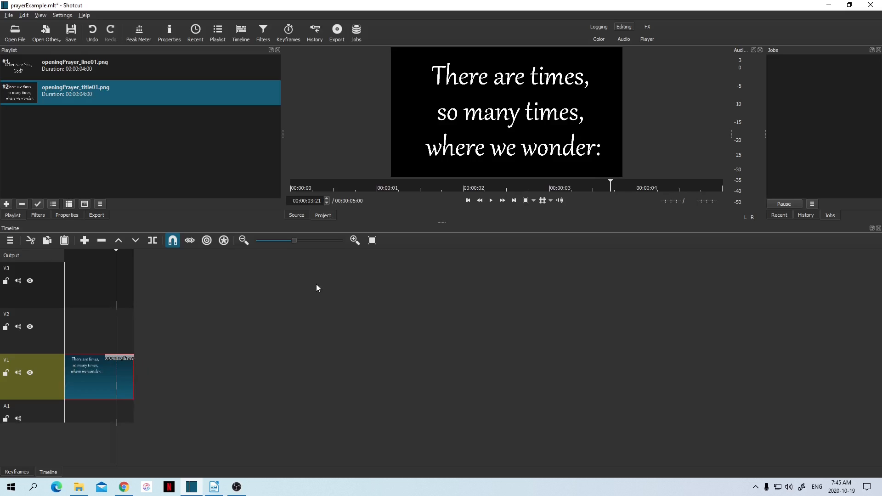
Check the prayer text in LibreOffice Writer and add the Horizon Flare MP3 from the shotcutTutorial folder to Shotcut's playlist
left_click(218, 490)
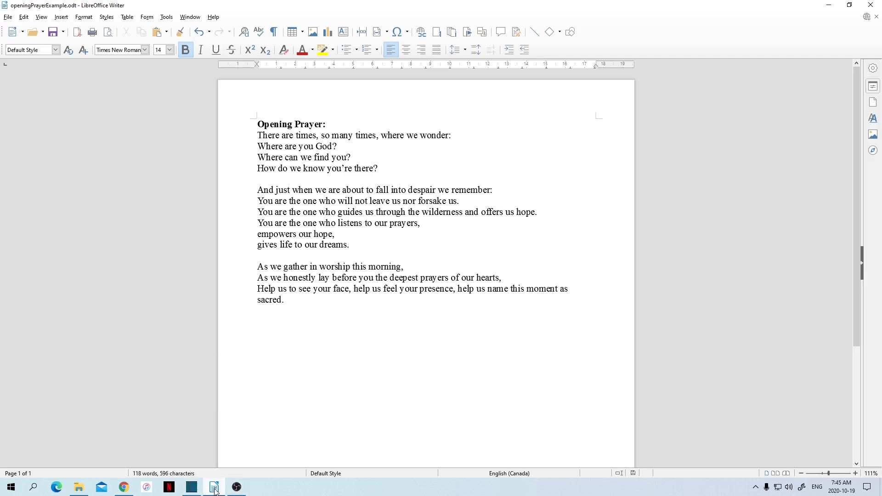
left_click(193, 488)
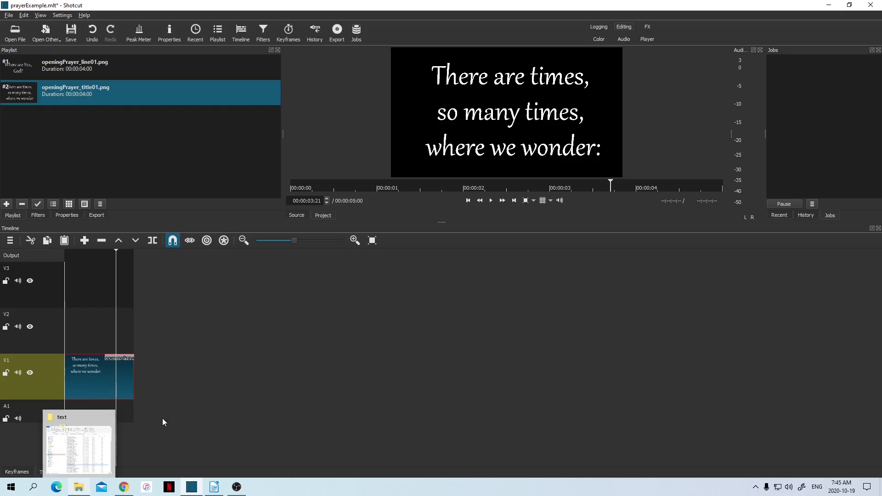
left_click(79, 487)
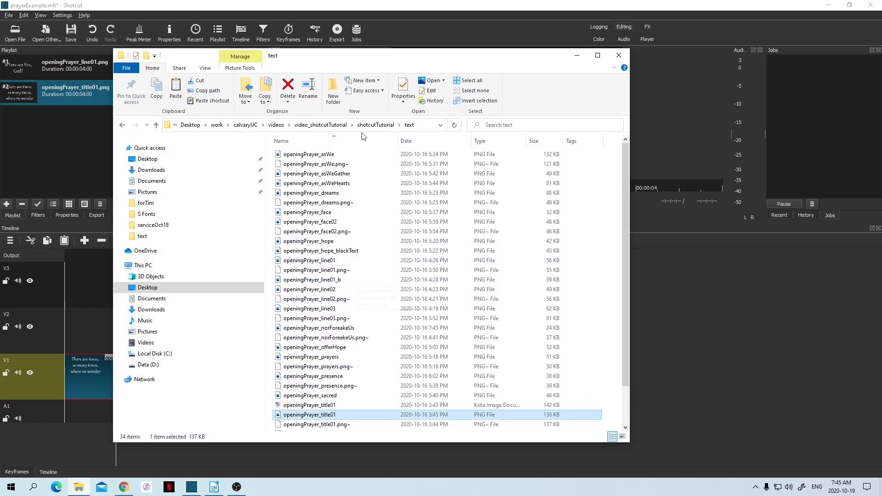
left_click(376, 125)
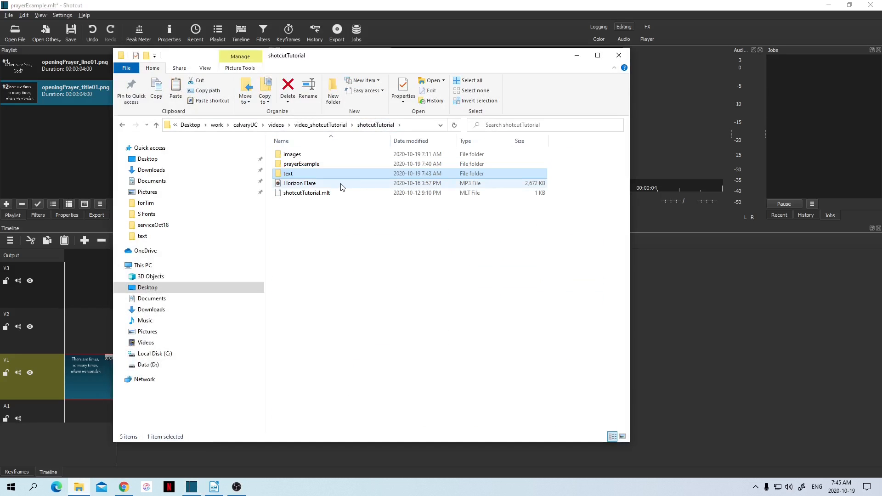
left_click(302, 185)
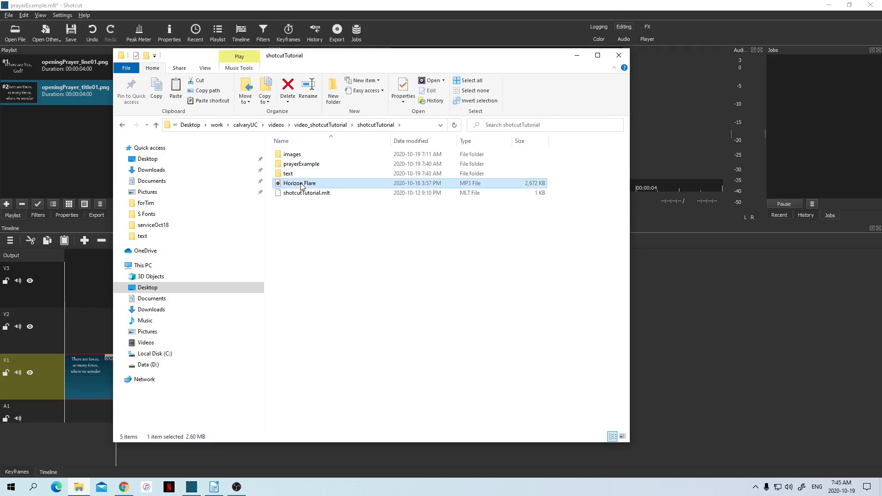
left_click_drag(302, 185, 62, 167)
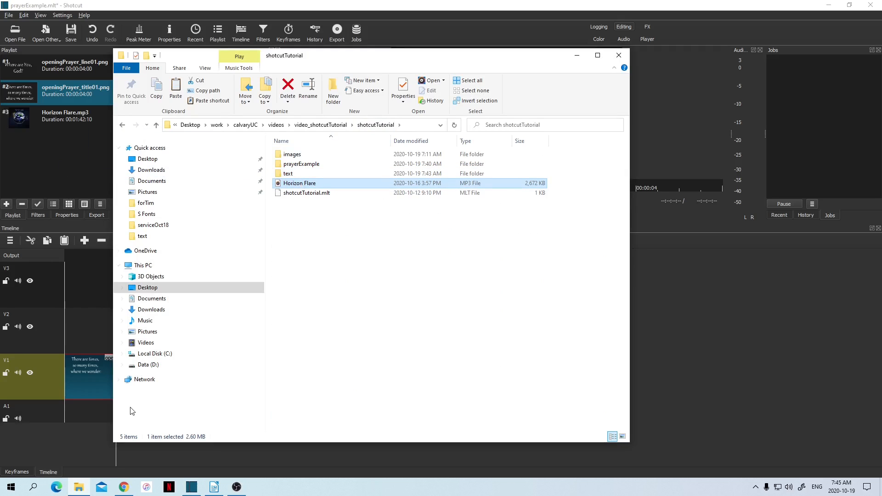
left_click(577, 55)
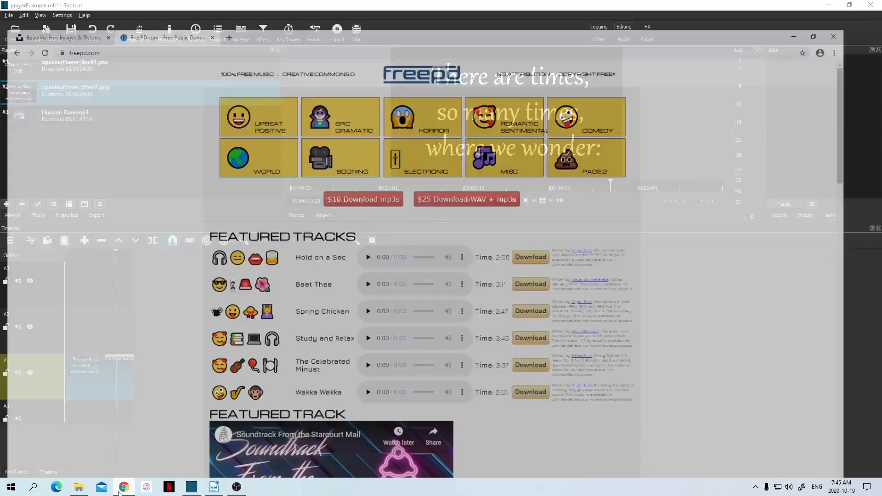
Look over the free music categories and featured tracks on freepd.com in Chrome and return to Shotcut
left_click(123, 487)
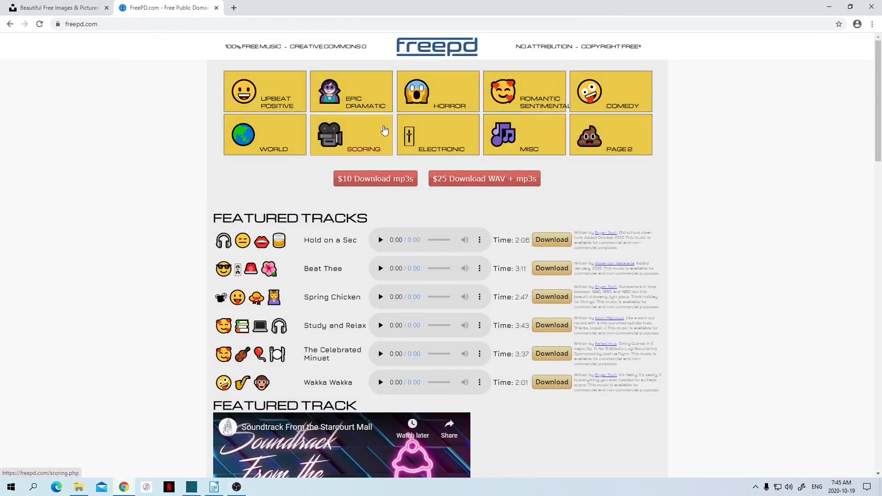
scroll(238, 189, "down", 5)
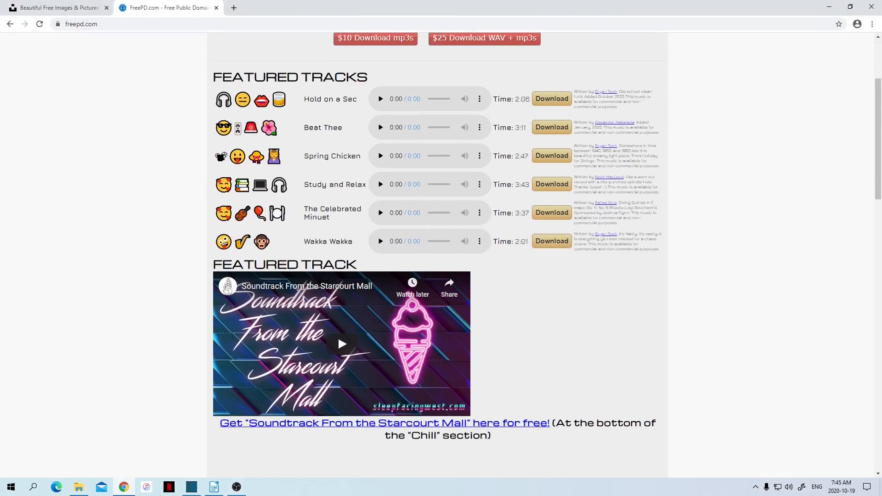
scroll(238, 182, "up", 5)
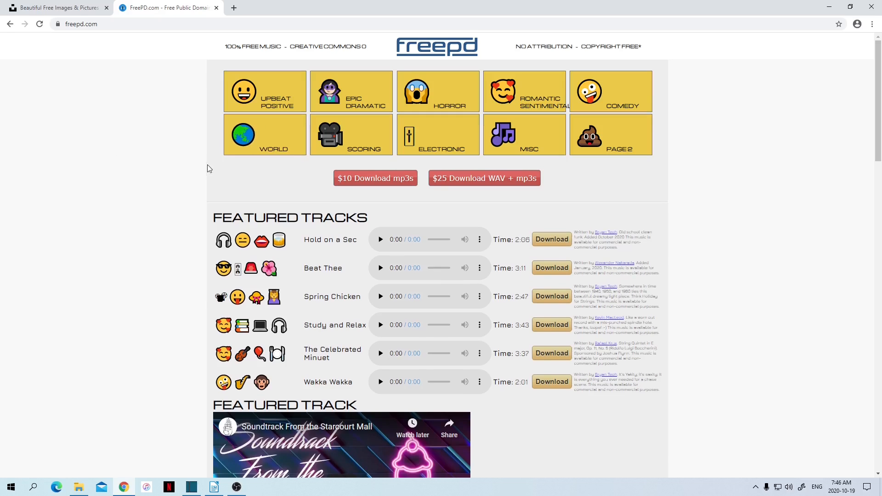
left_click(191, 487)
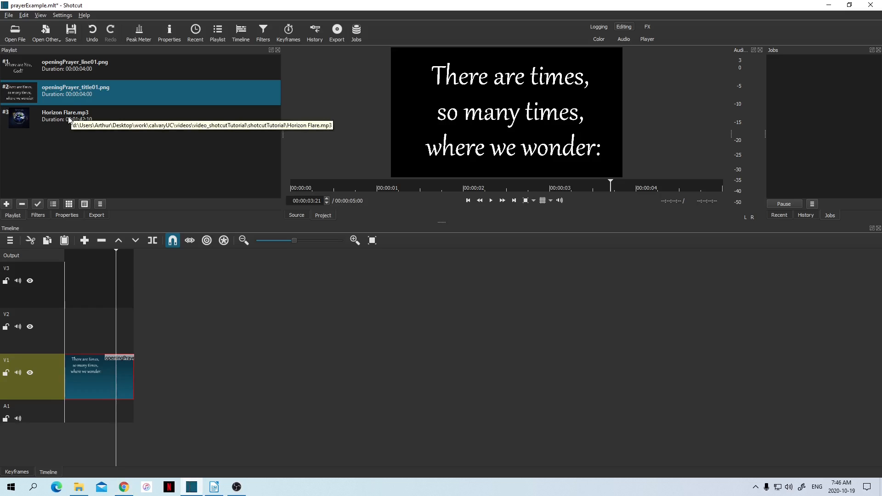
Place Horizon Flare.mp3 at the start of audio track A1 and play the timeline from its beginning to check the audio levels
left_click_drag(69, 119, 105, 418)
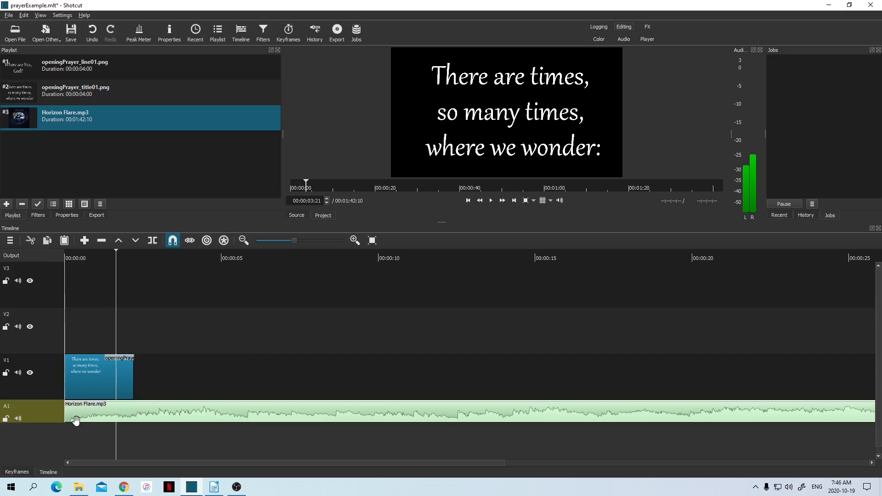
left_click(68, 256)
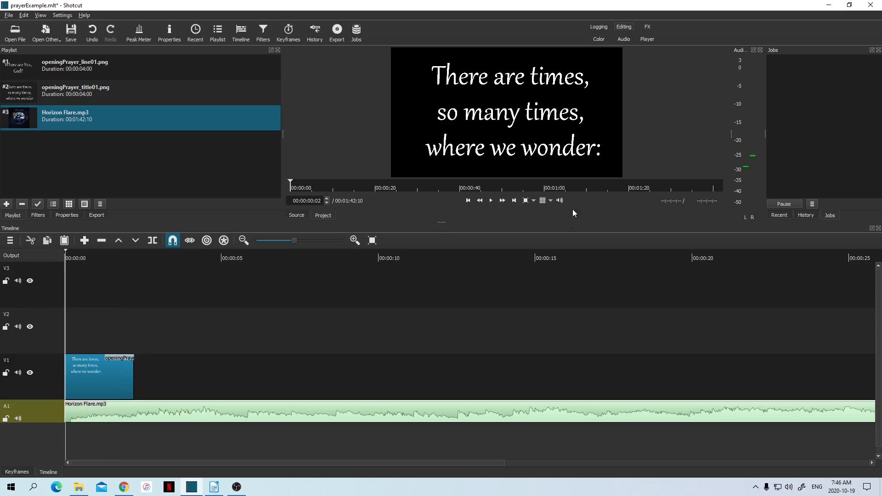
left_click(491, 200)
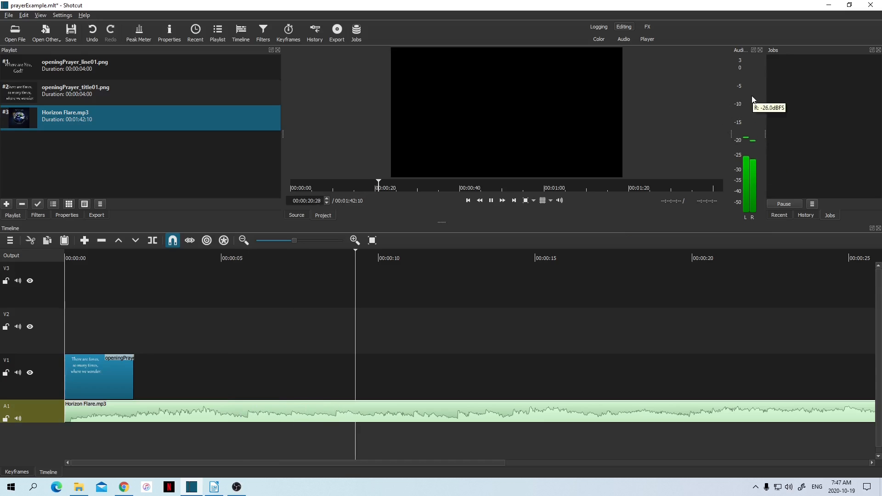
left_click(495, 202)
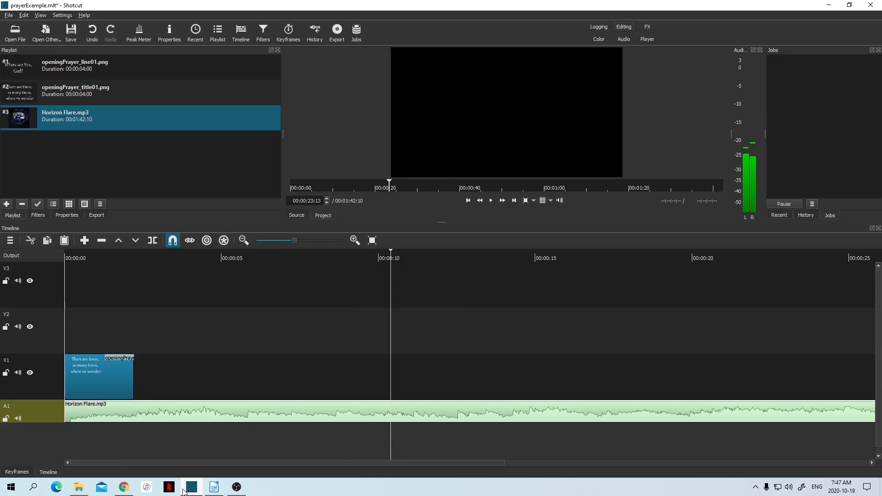
Review the prayer text in LibreOffice Writer and search Unsplash in Chrome for "lost" photos
left_click(214, 488)
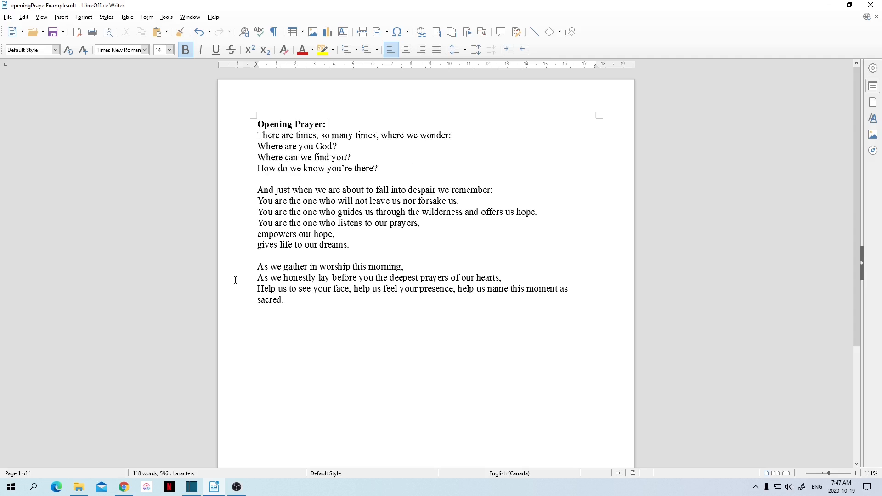
left_click(125, 490)
left_click(55, 8)
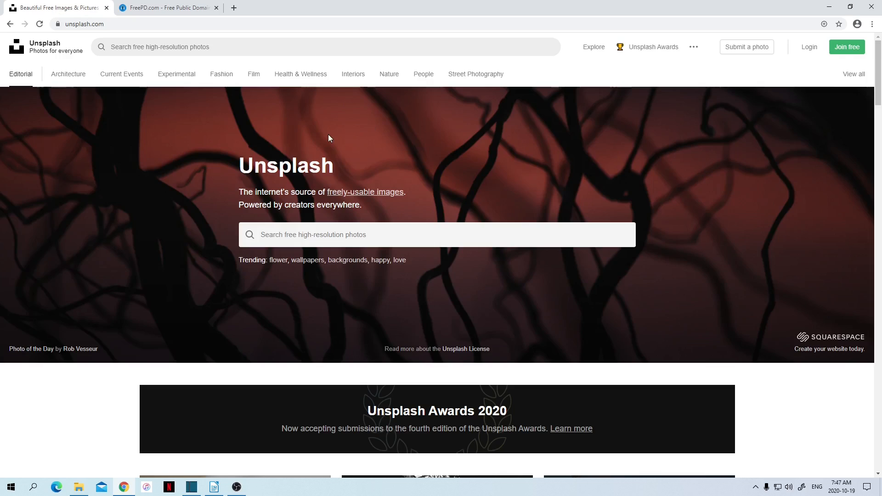
left_click(318, 233)
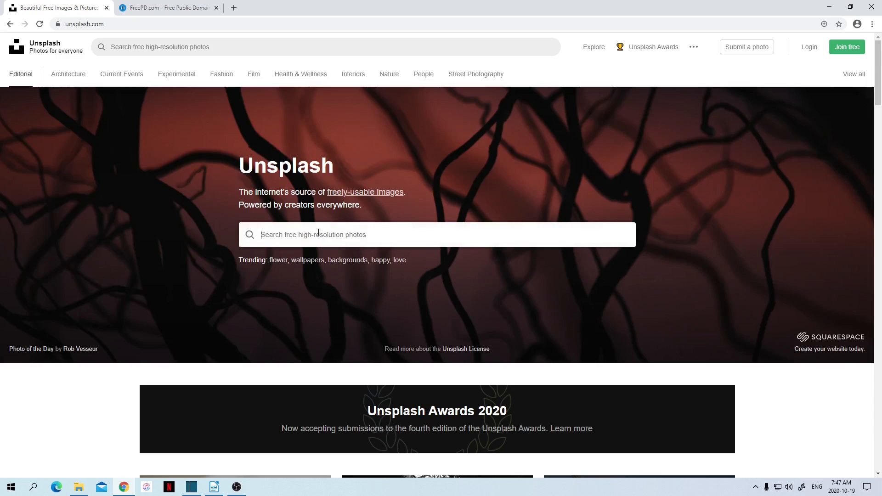
type("lost")
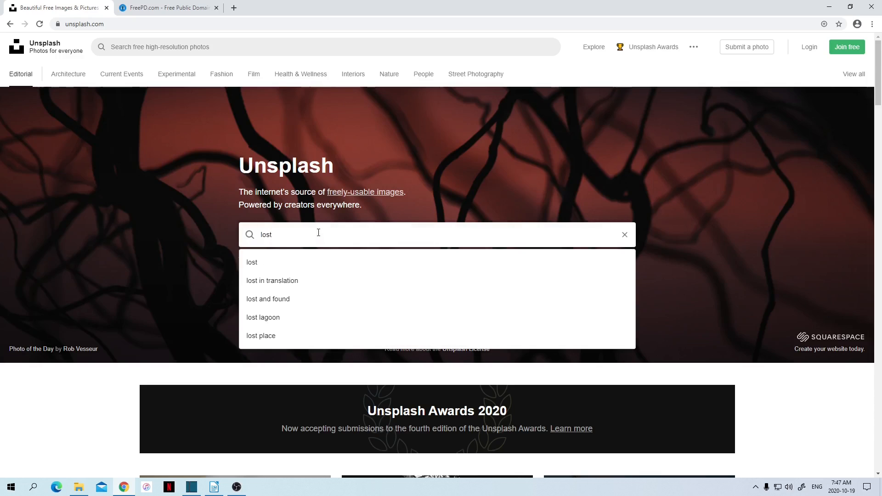
key("Return")
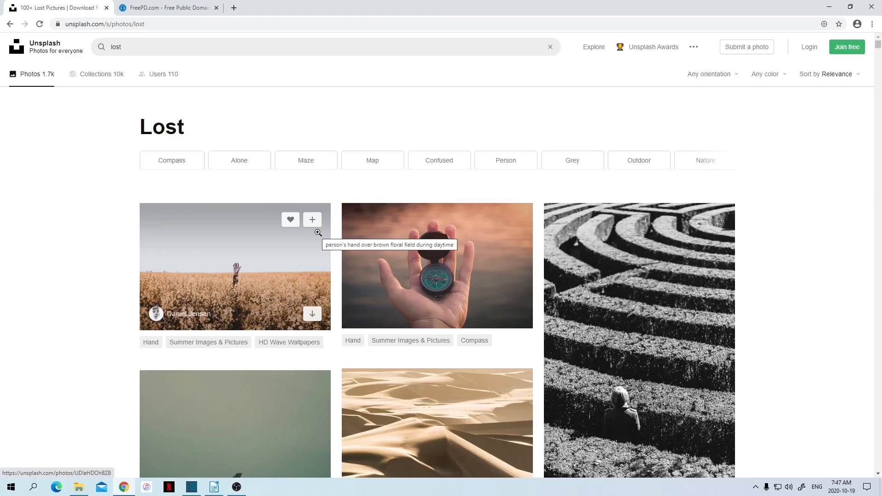
Browse the Unsplash "lost" results for photos that suit the opening lines of the prayer
scroll(321, 229, "down", 10)
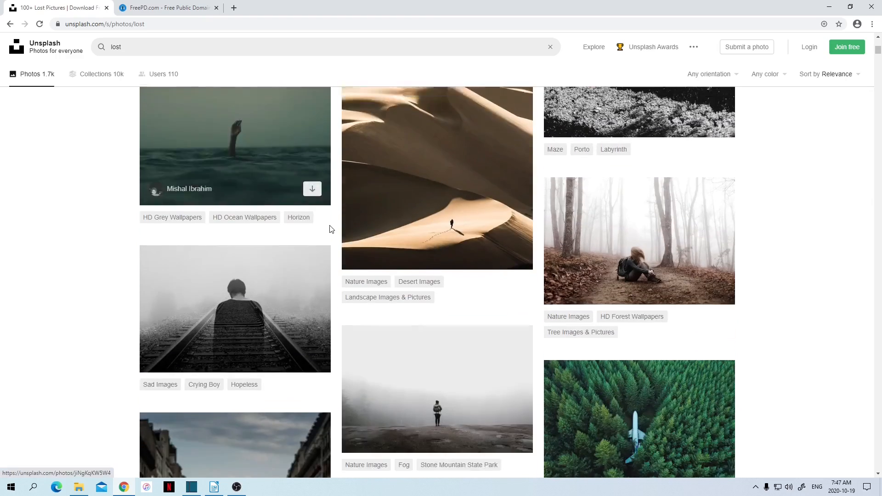
scroll(330, 229, "down", 7)
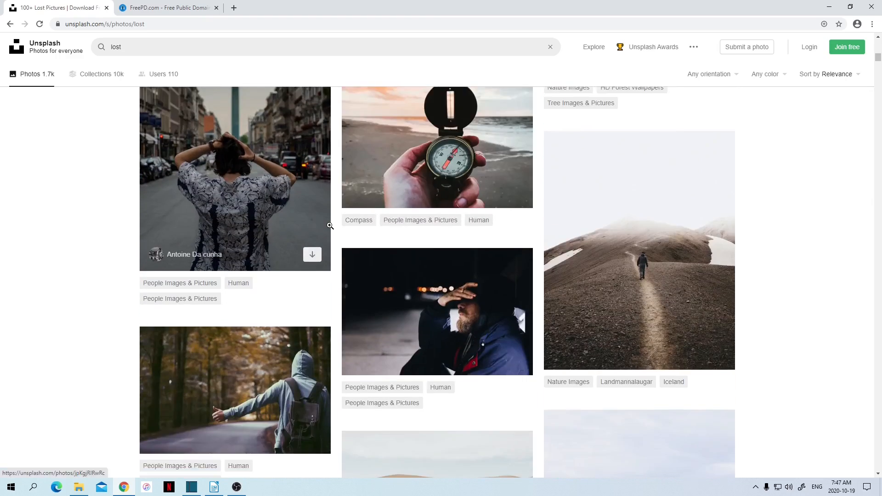
scroll(331, 225, "down", 7)
scroll(331, 228, "up", 6)
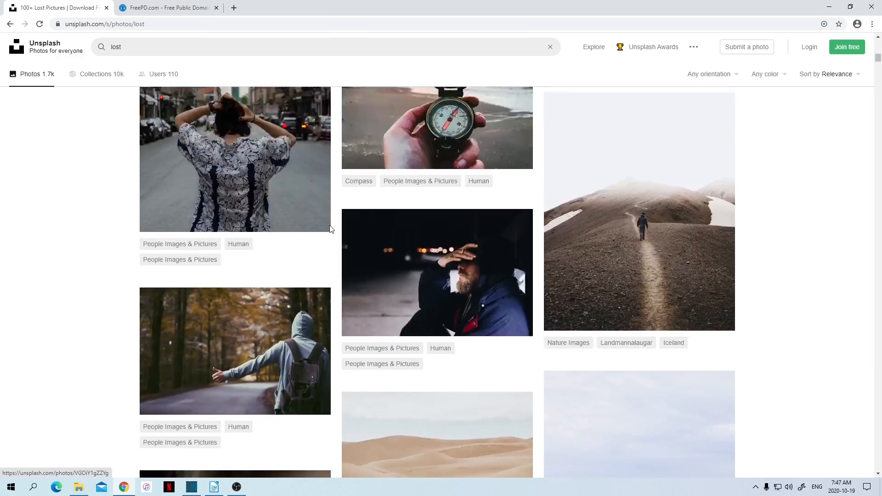
scroll(330, 228, "up", 15)
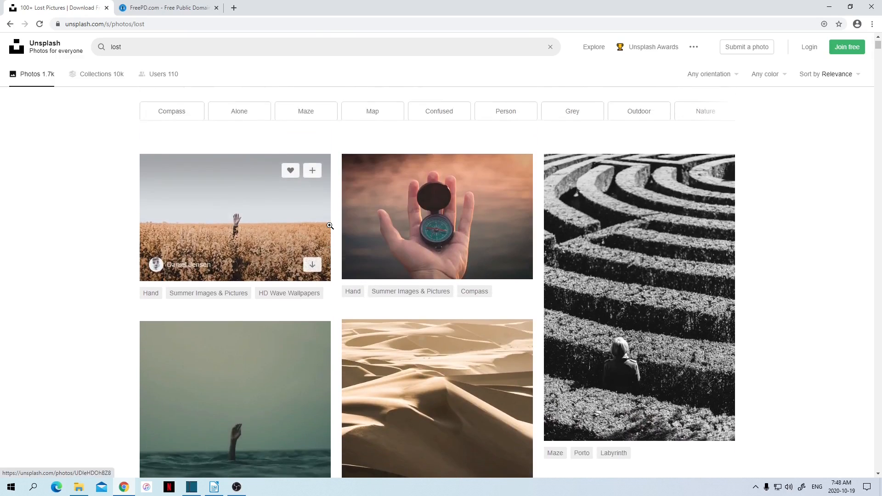
scroll(330, 226, "down", 2)
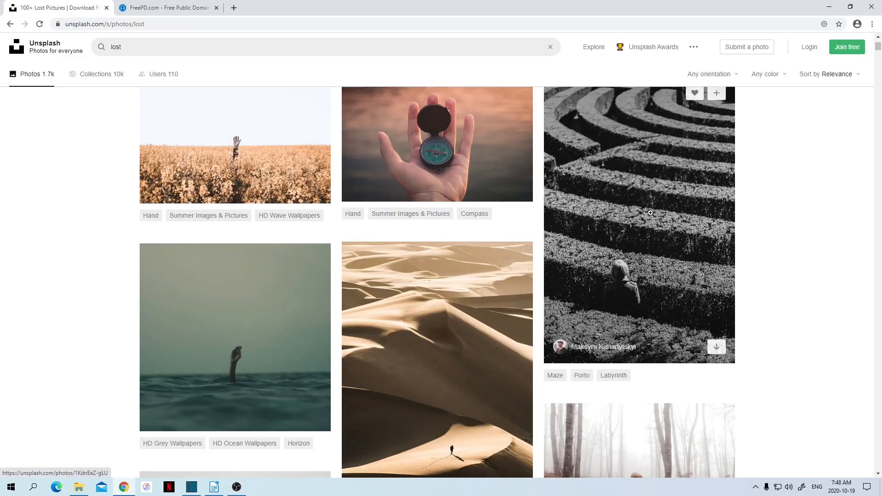
scroll(652, 212, "up", 2)
scroll(656, 229, "down", 5)
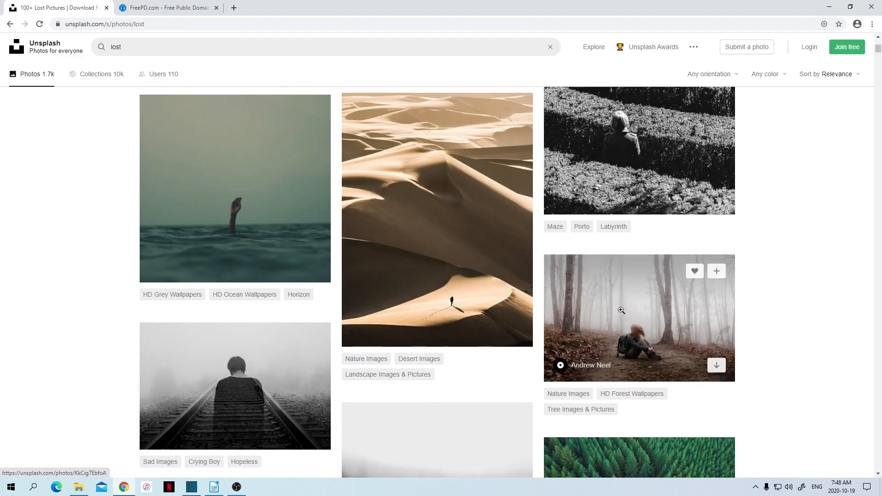
scroll(659, 329, "down", 2)
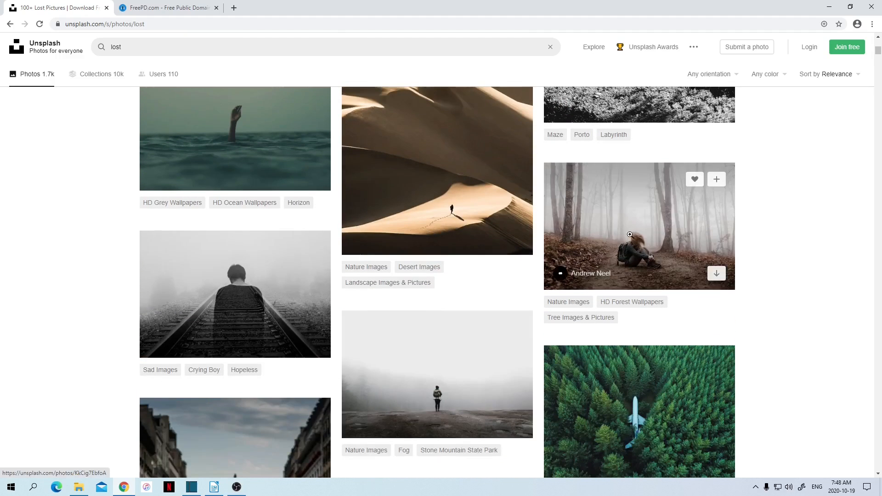
Look further through the Unsplash "lost" photos for images of people alone in mazes, forests and fog
scroll(652, 232, "up", 7)
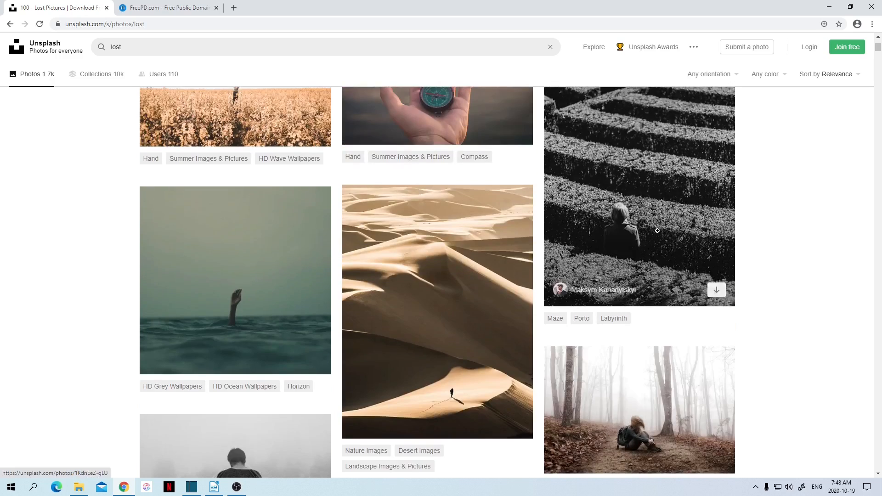
scroll(675, 241, "down", 15)
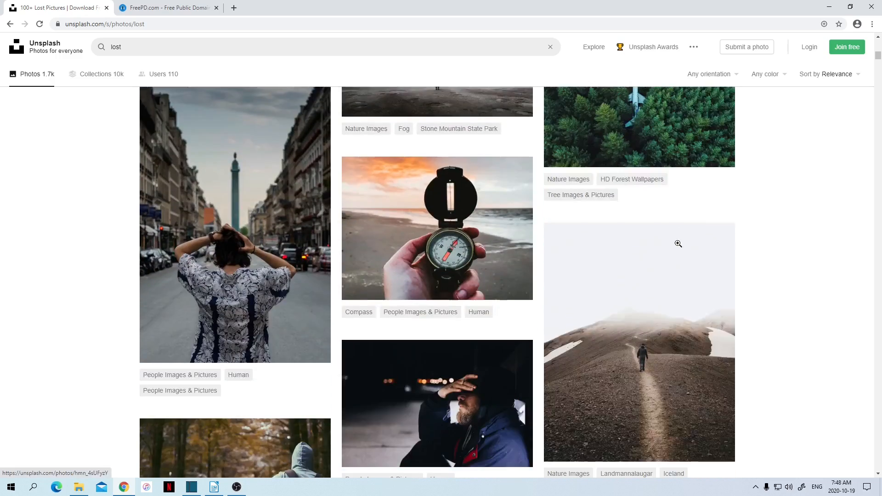
scroll(626, 253, "down", 4)
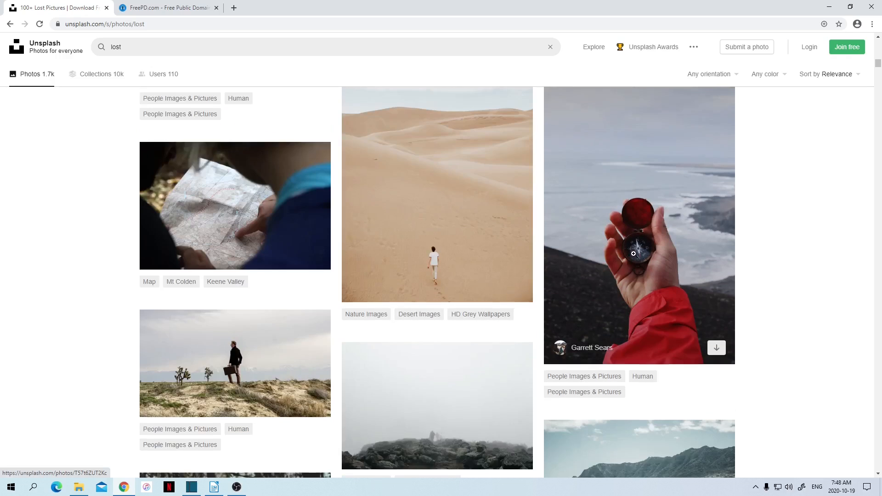
scroll(627, 254, "down", 3)
scroll(632, 256, "up", 11)
scroll(632, 256, "up", 9)
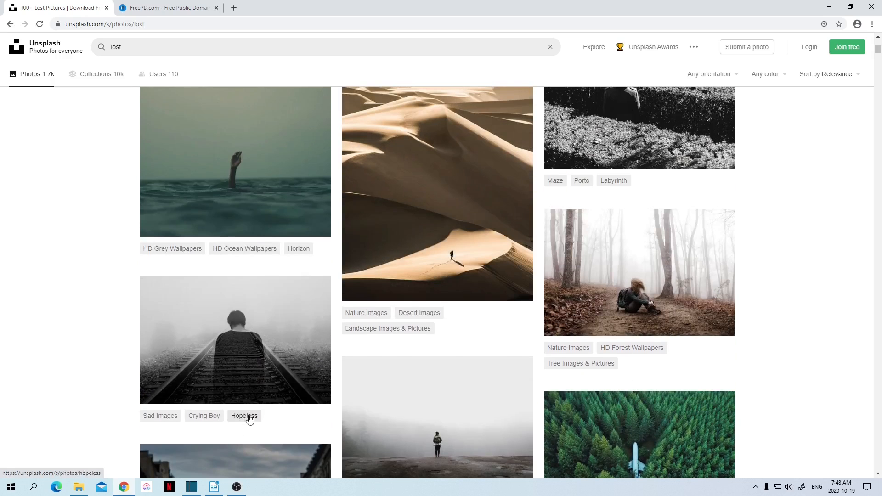
Switch to Shotcut and add the foggy forest, hedge maze and sunset photos from the shotcutTutorial images folder to the playlist
left_click(196, 489)
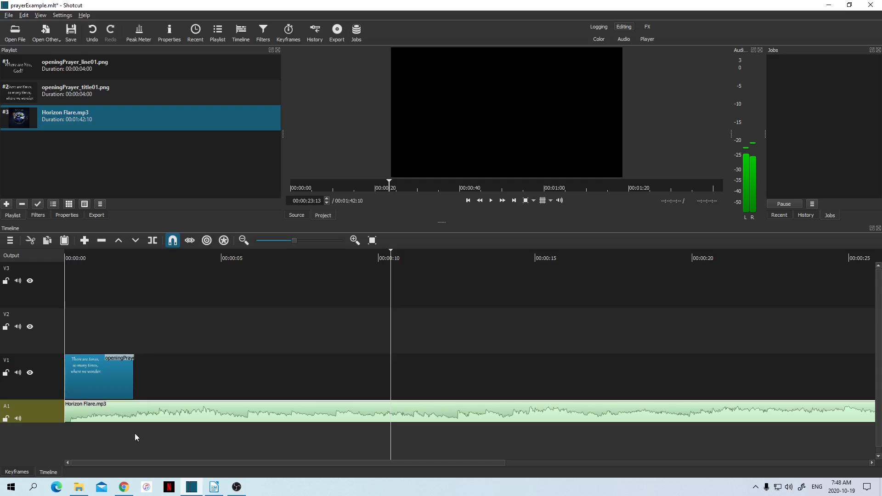
left_click(81, 492)
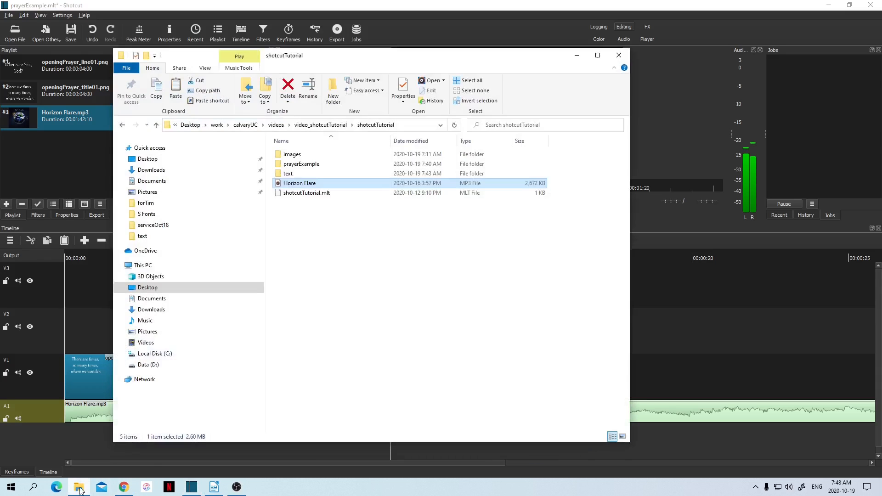
double_click(291, 156)
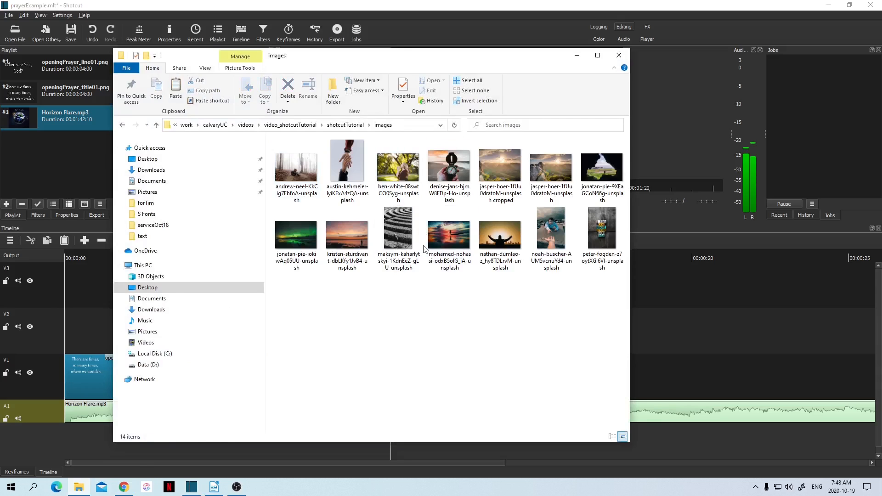
left_click(303, 185)
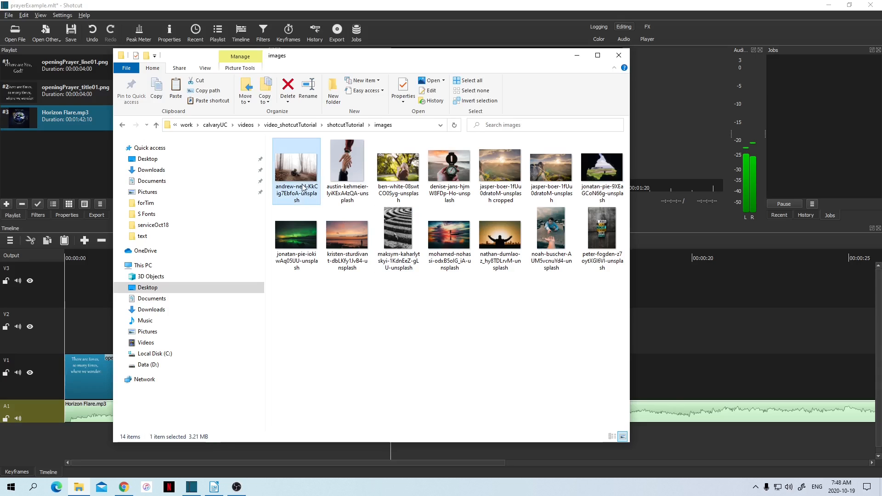
left_click(401, 240, "ctrl")
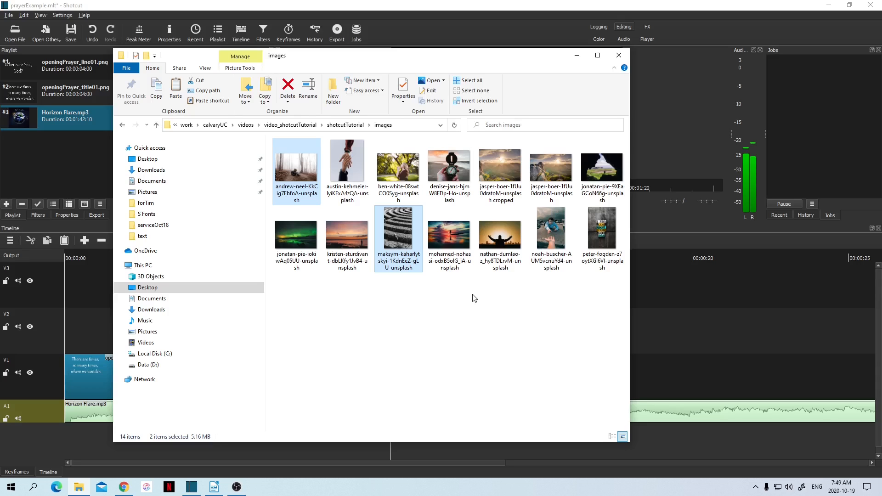
left_click_drag(289, 169, 46, 184)
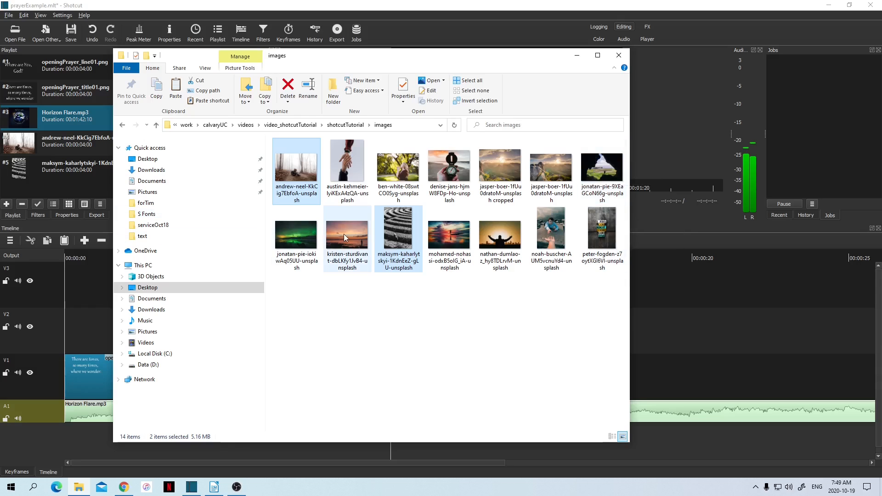
left_click_drag(343, 233, 56, 186)
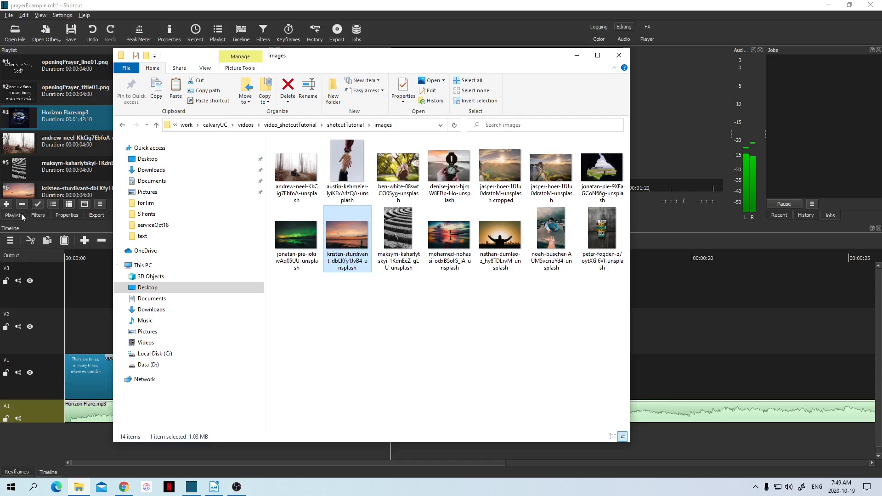
left_click(576, 55)
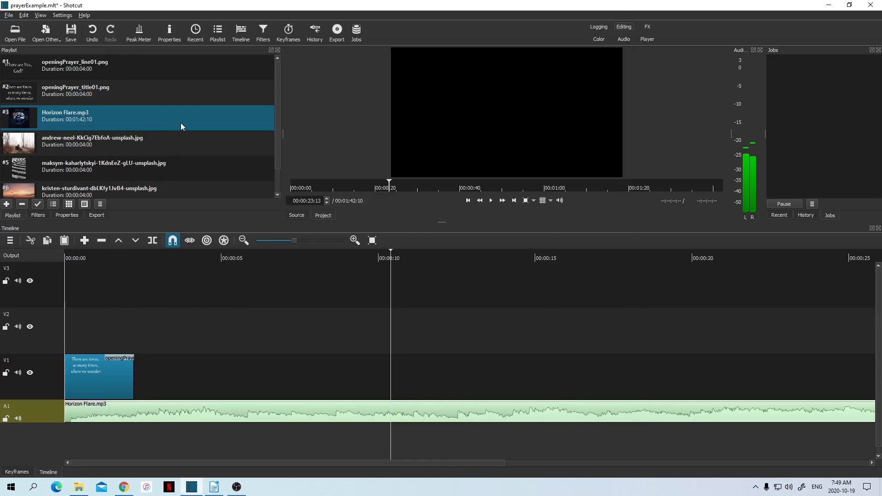
Check the prayer text in LibreOffice Writer, place the foggy forest photo directly after the title clip on Shotcut's V1 and extend its end
scroll(181, 126, "down", 1)
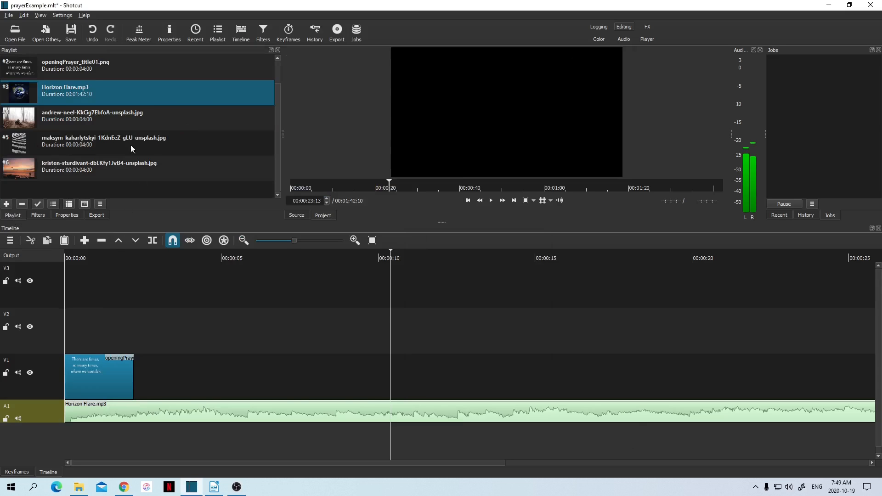
scroll(108, 138, "up", 1)
scroll(109, 138, "down", 1)
left_click(214, 487)
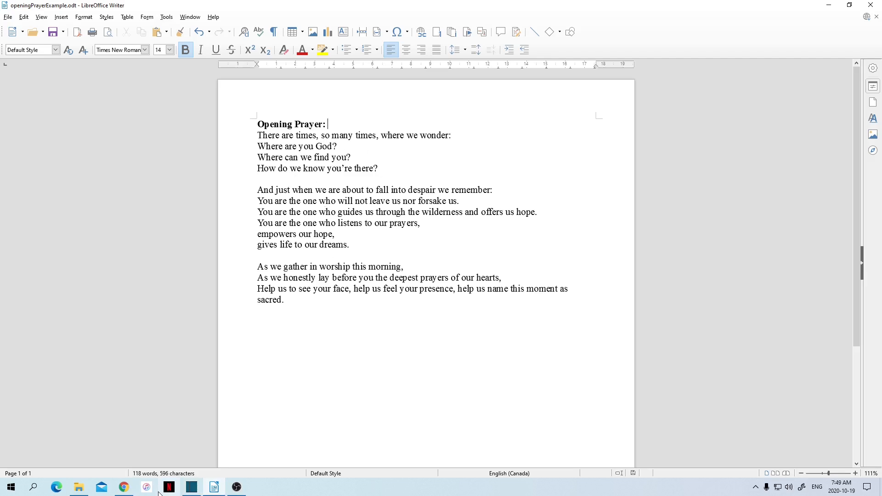
left_click(192, 489)
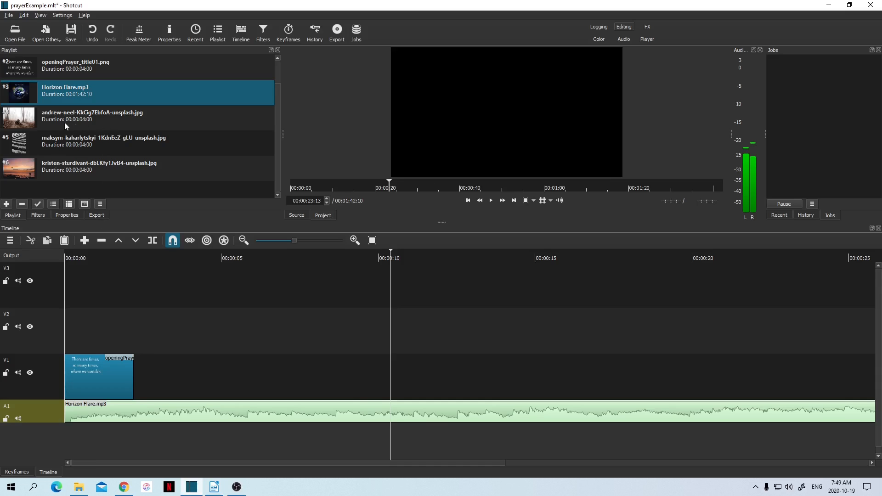
left_click_drag(56, 119, 189, 239)
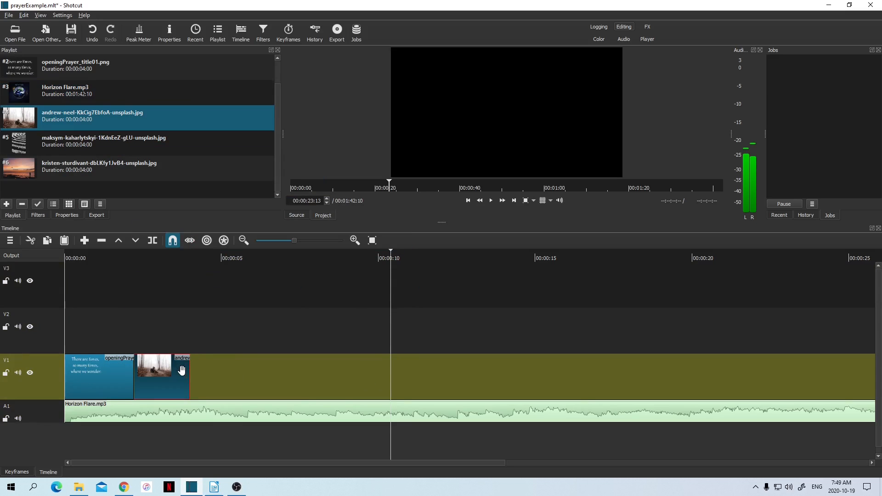
left_click_drag(190, 375, 232, 376)
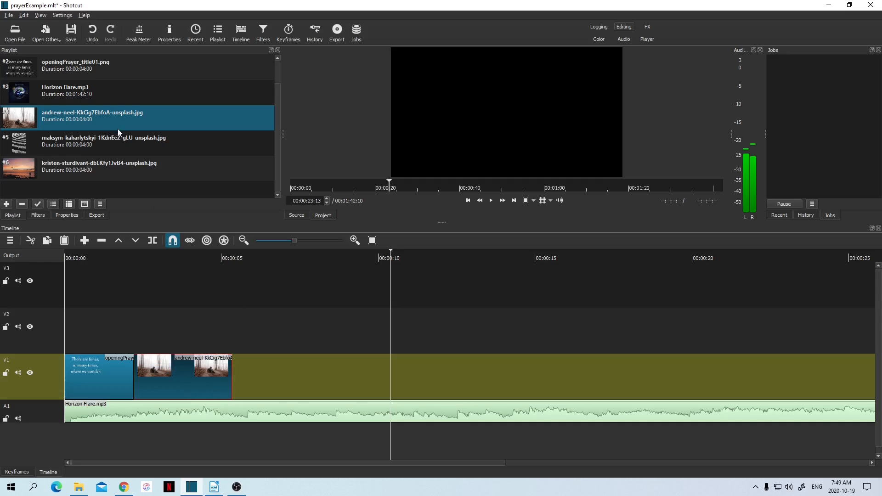
Preview the forest photo on the timeline and add a Size, Position & Rotate filter to it
left_click(163, 259)
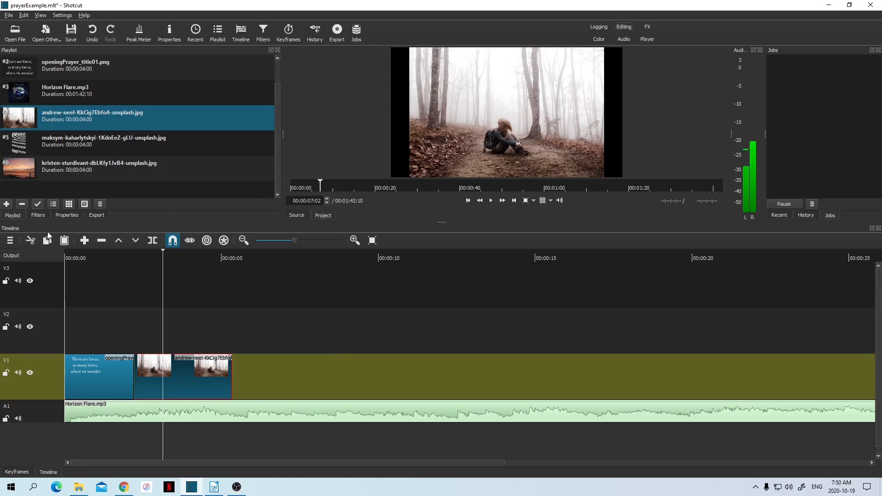
left_click(38, 215)
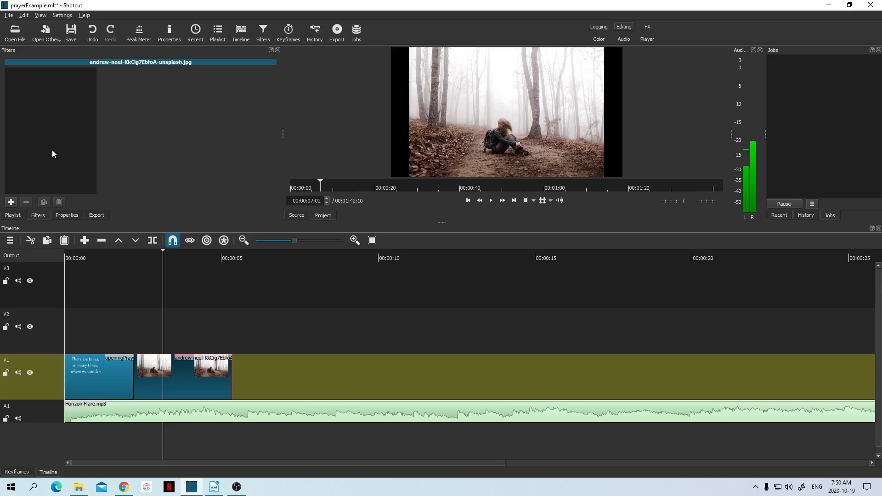
left_click(11, 202)
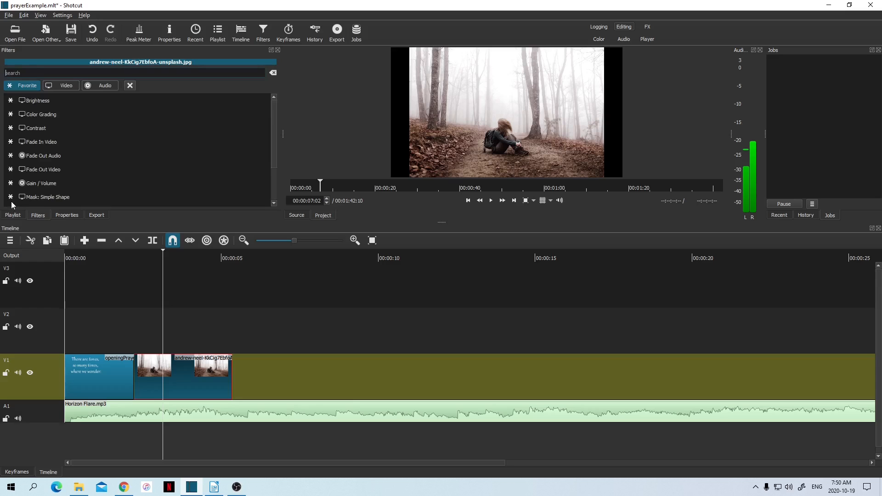
scroll(28, 192, "down", 1)
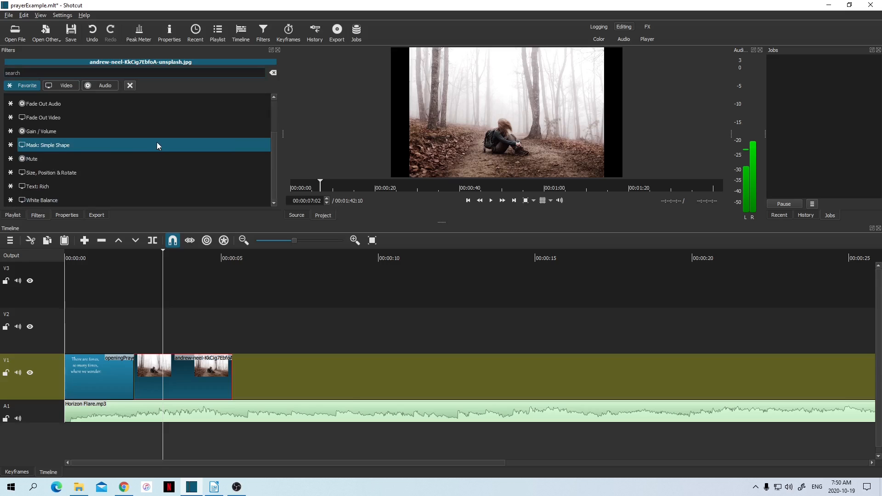
left_click(46, 173)
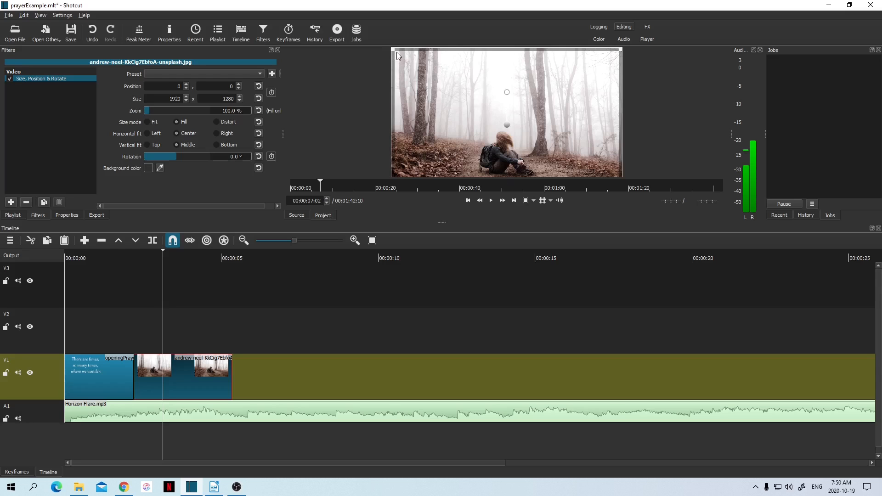
Try enlarging the forest photo to about 2435 x 1623 and shifting it to about position -187, -382
left_click_drag(396, 52, 371, 21)
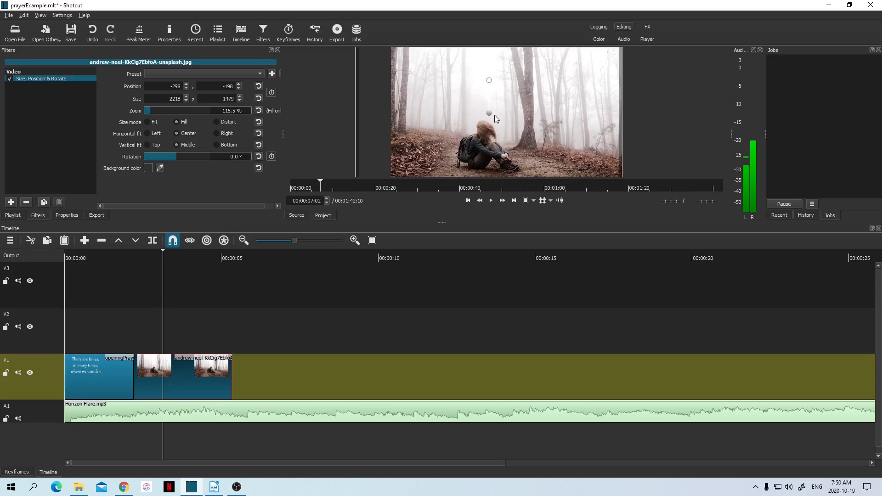
left_click_drag(494, 115, 532, 144)
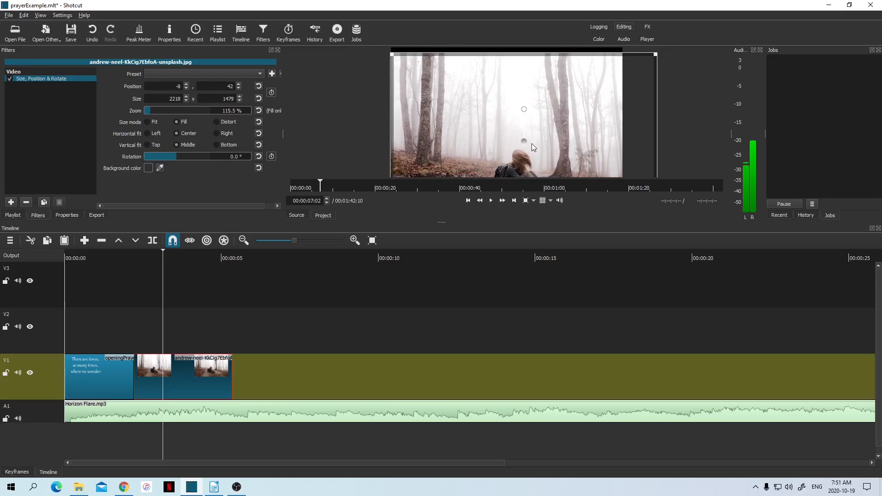
left_click_drag(391, 54, 367, 34)
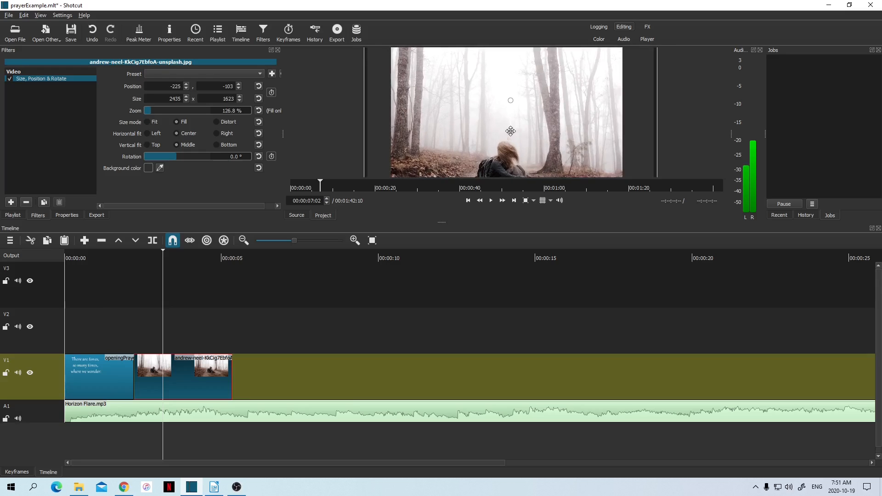
left_click_drag(514, 134, 516, 99)
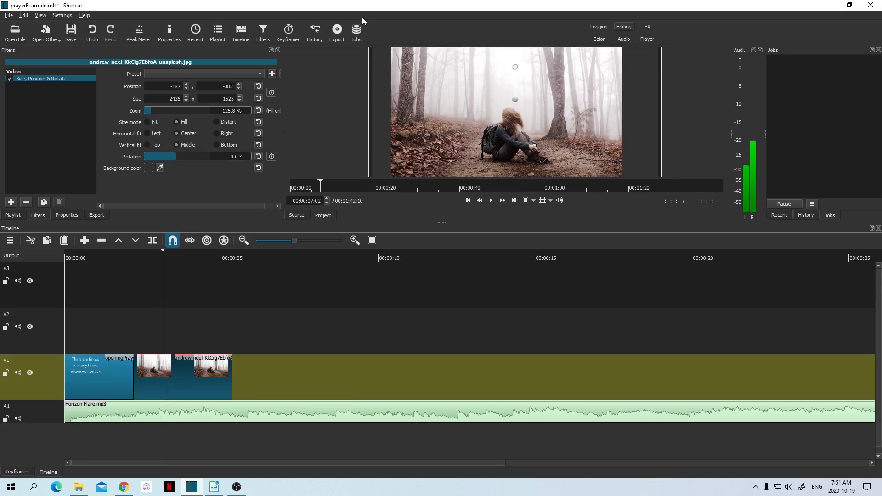
Resize the forest photo to about 2060 x 1373 and move it to about position -67, -202 so it covers the frame
left_click(533, 200)
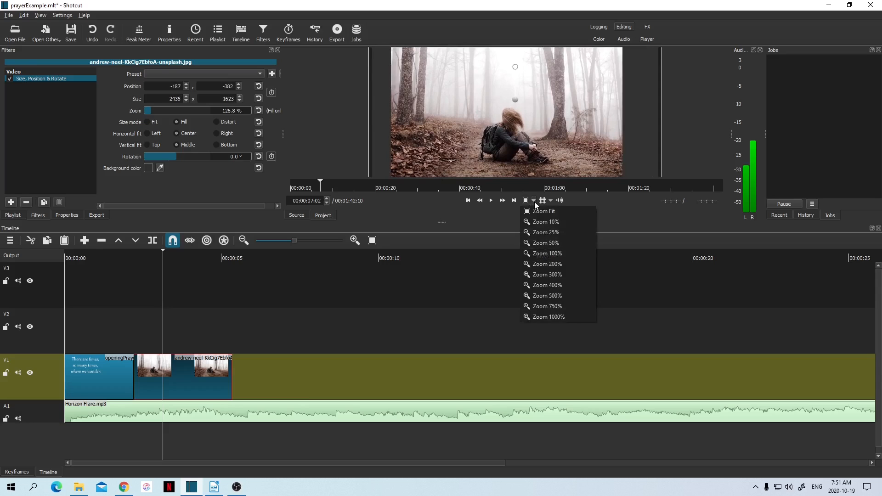
left_click(544, 221)
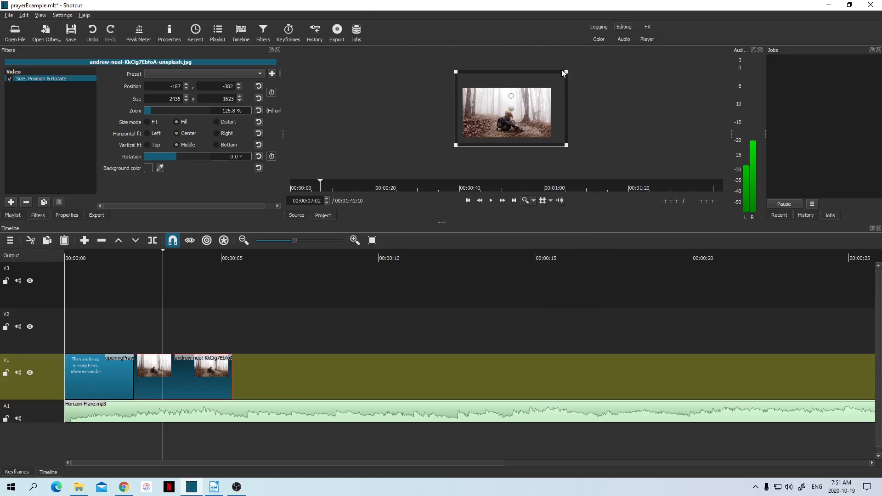
left_click_drag(562, 72, 556, 87)
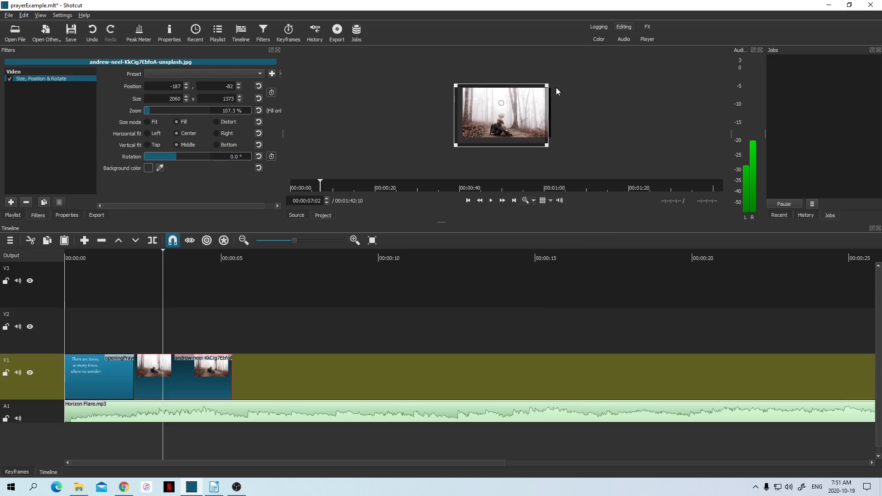
left_click_drag(505, 116, 509, 111)
left_click(533, 201)
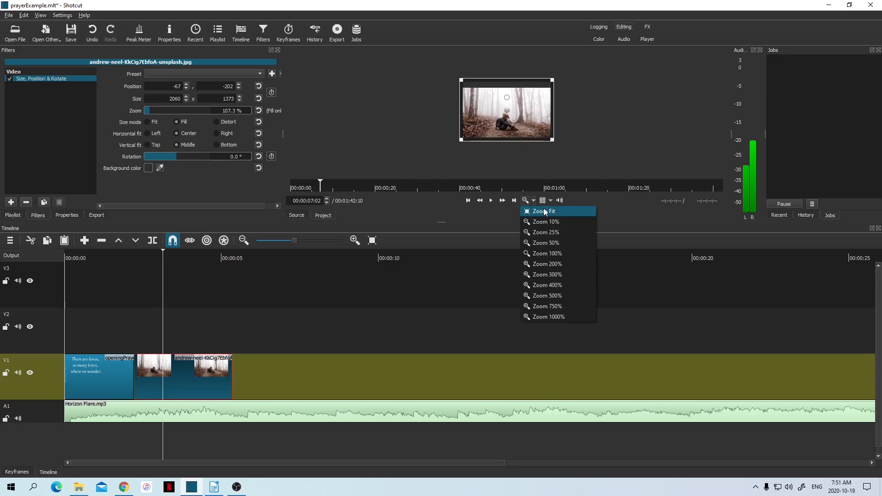
left_click(545, 211)
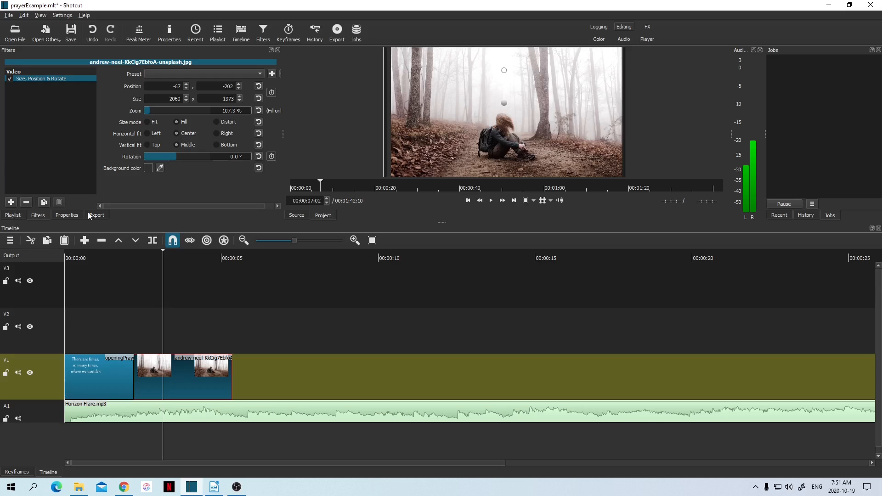
Check the next prayer line in LibreOffice Writer and place openingPrayer_line01.png on Shotcut's V2 above the forest photo, with both ends aligned
left_click(14, 217)
scroll(176, 126, "up", 1)
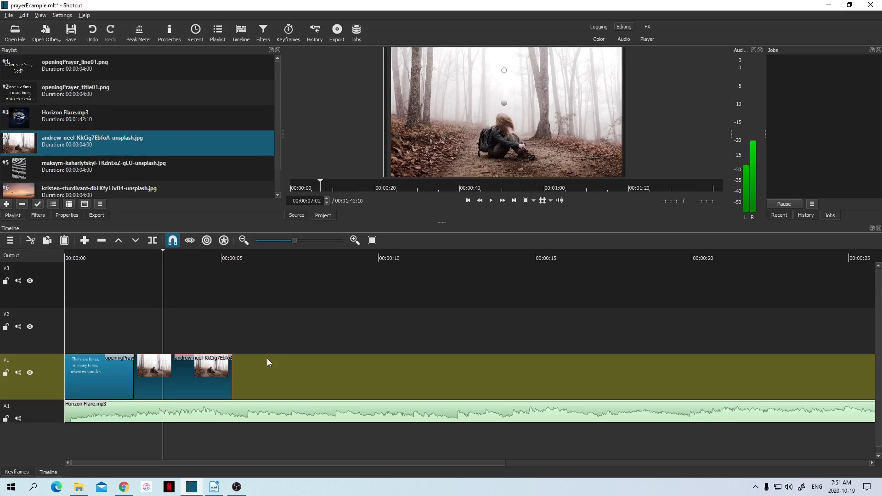
left_click(214, 487)
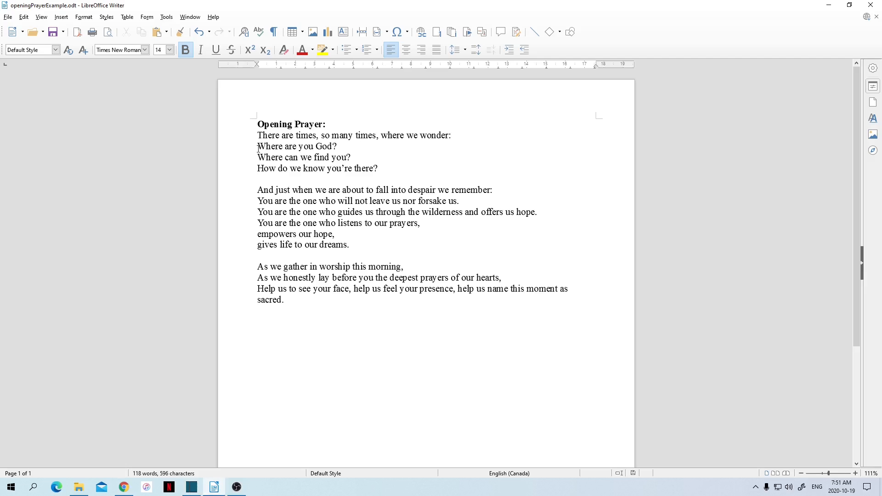
left_click(192, 486)
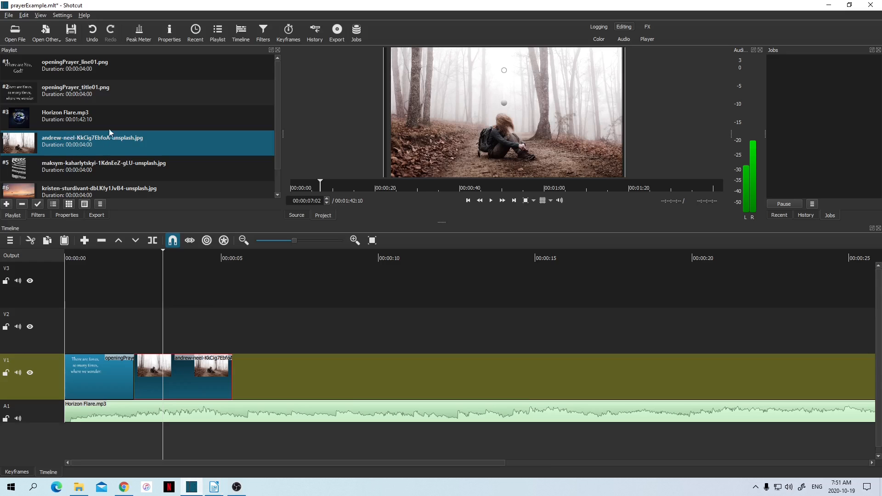
left_click_drag(67, 67, 176, 321)
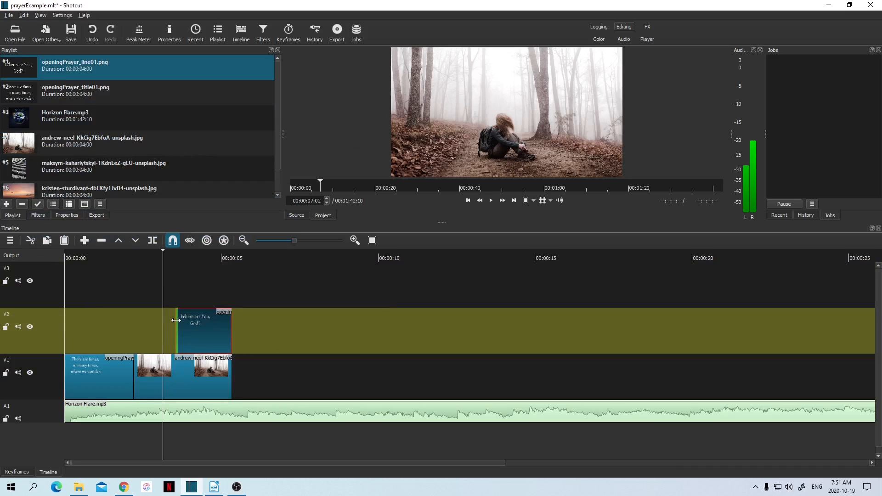
Move openingPrayer_line01.png on V2 to start with the forest photo and extend it to the photo's end, trying the move with snapping toggled
left_click(200, 257)
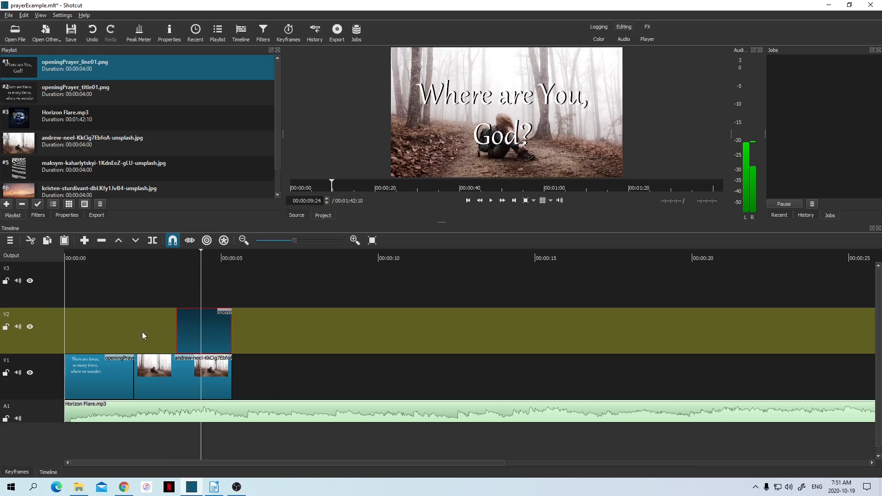
mouse_move(191, 331)
left_mouse_down()
mouse_move(138, 331)
mouse_move(235, 337)
mouse_move(204, 325)
left_mouse_up()
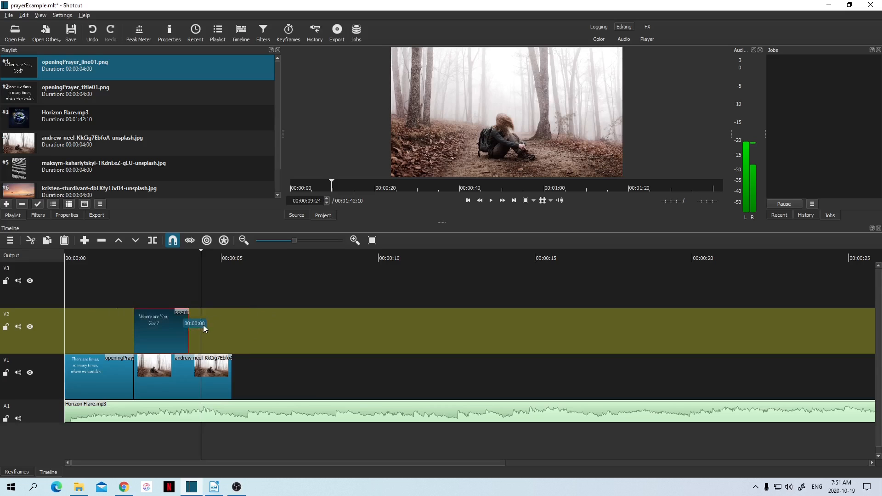
left_click(173, 243)
mouse_move(173, 328)
left_mouse_down()
mouse_move(232, 331)
mouse_move(171, 334)
mouse_move(285, 360)
mouse_move(137, 331)
mouse_move(303, 332)
mouse_move(139, 308)
mouse_move(258, 313)
mouse_move(173, 313)
mouse_move(219, 325)
mouse_move(183, 325)
left_mouse_up()
left_click_drag(200, 251, 305, 258)
left_click_drag(172, 325, 112, 323)
left_click_drag(191, 335, 238, 332)
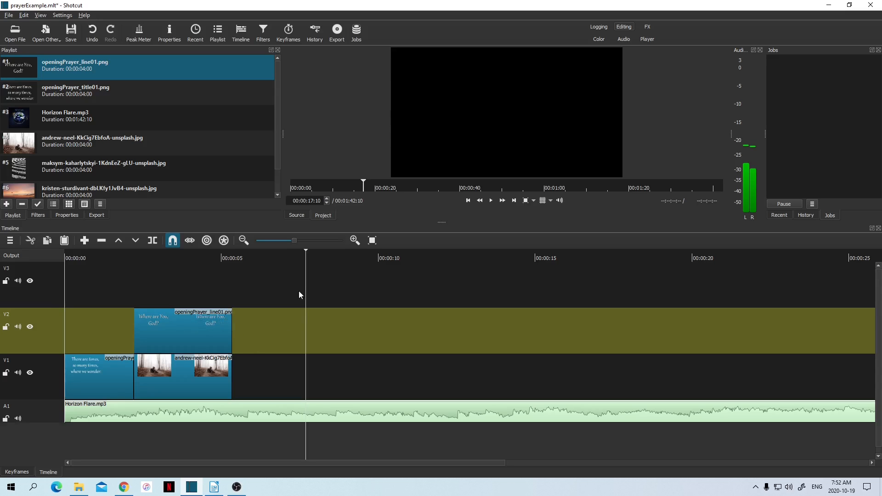
Preview the text over the forest photo and add a Size, Position & Rotate filter to openingPrayer_line01.png on V2
left_click(192, 255)
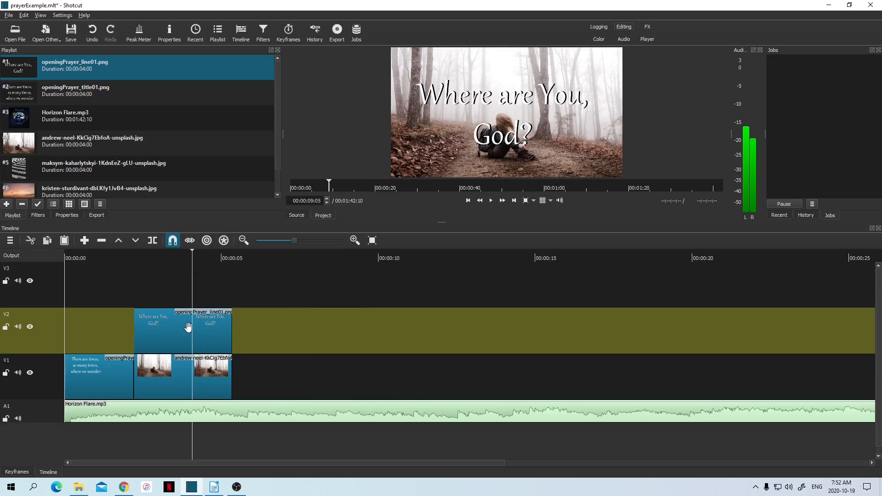
left_click(169, 329)
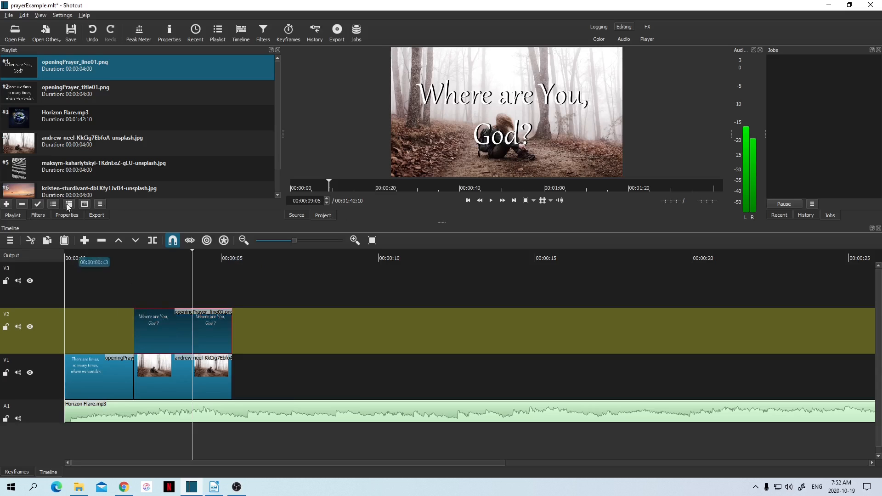
left_click(38, 215)
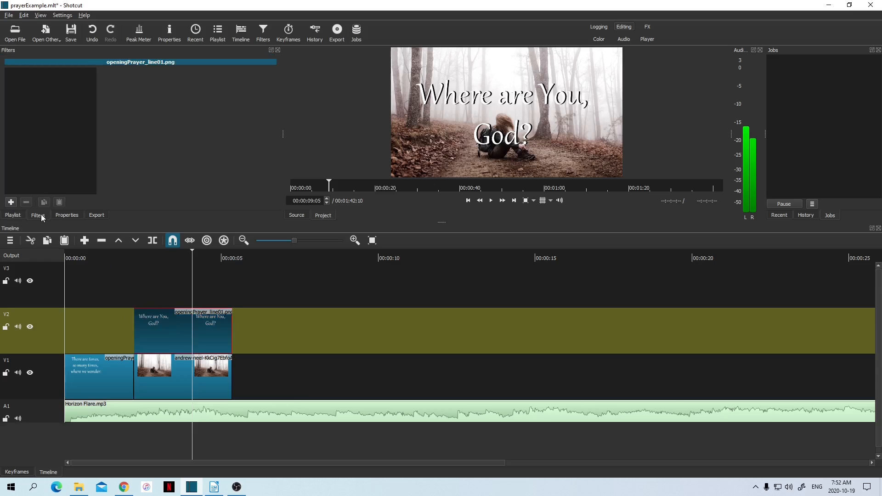
left_click(11, 202)
scroll(87, 142, "down", 3)
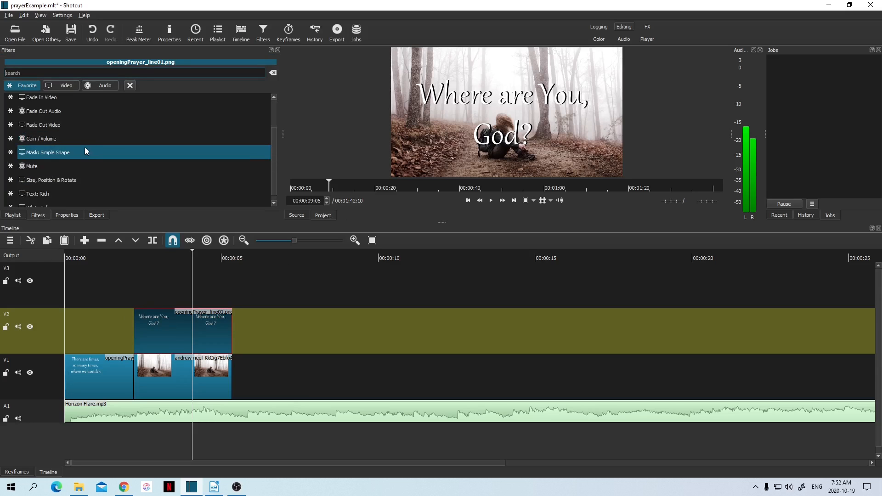
left_click(48, 180)
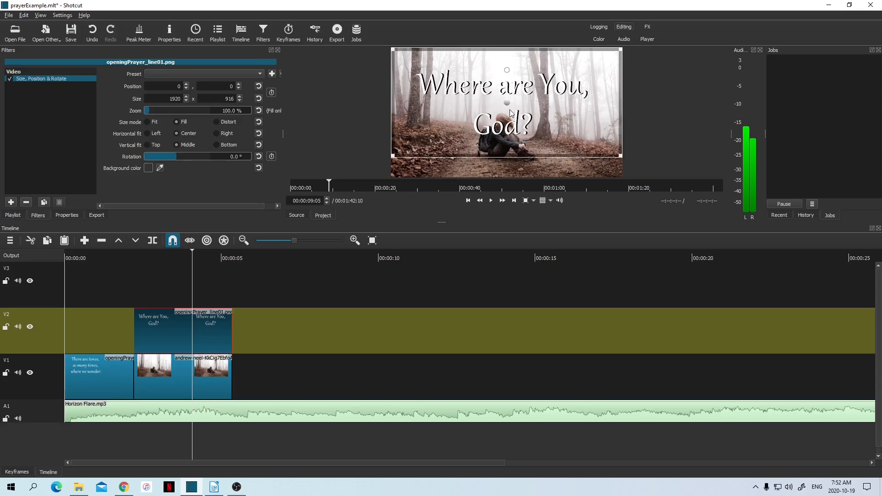
Shrink the "Where are You, God?" text to about 1560 x 744 and move it to about position 169, -95, above the seated figure
left_click_drag(506, 102, 507, 79)
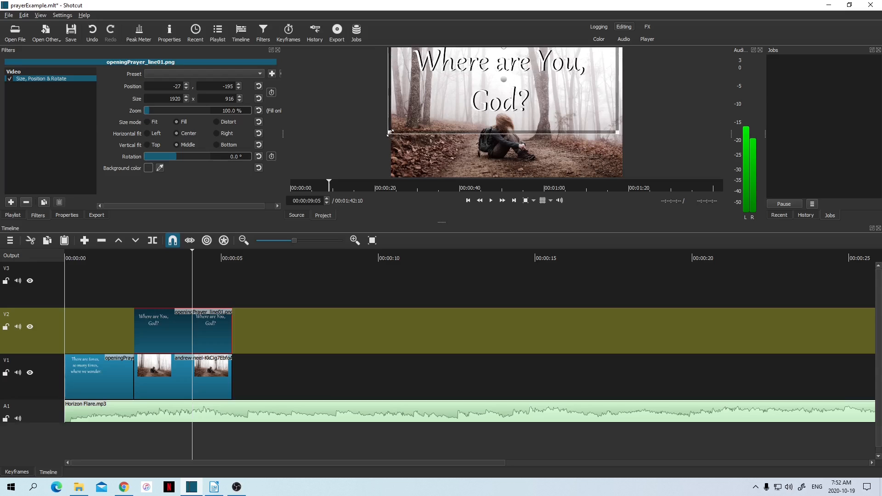
left_click_drag(390, 133, 442, 109)
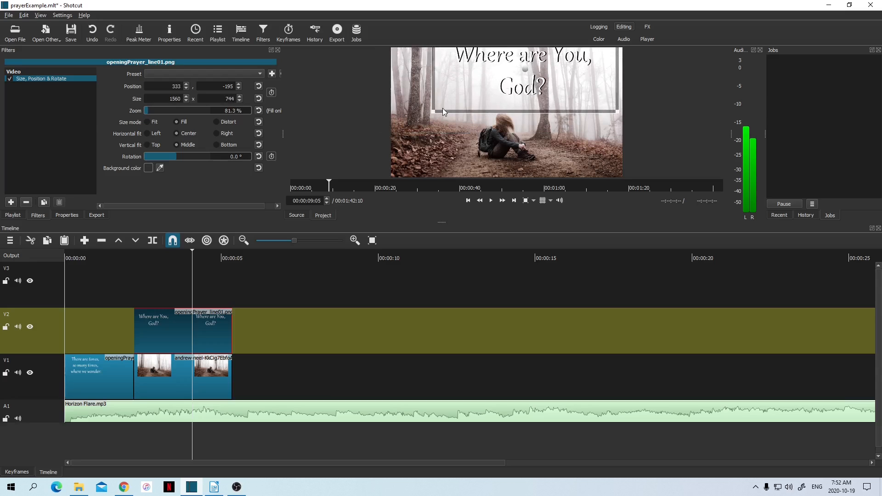
left_click_drag(517, 76, 501, 87)
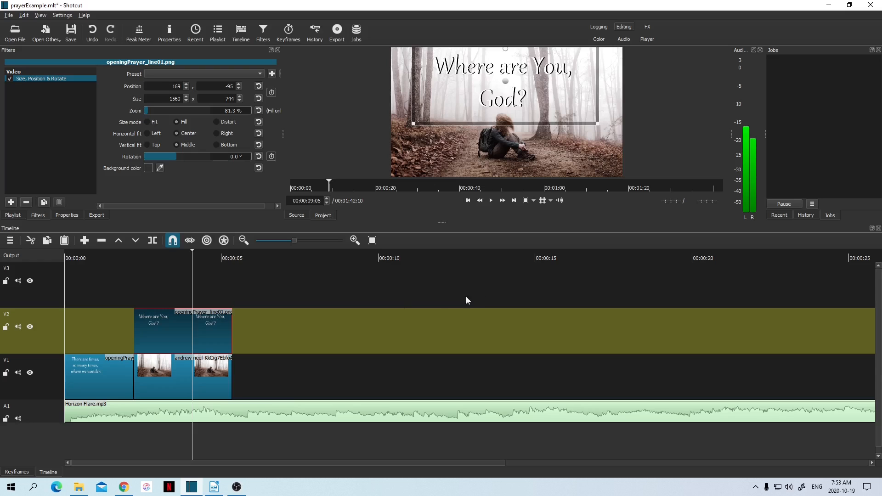
Check the next prayer line in LibreOffice Writer and add the maksym-kaharlytskyi photo after the forest photo on Shotcut's V1, lengthening it to about 3 seconds on the ruler
left_click(214, 487)
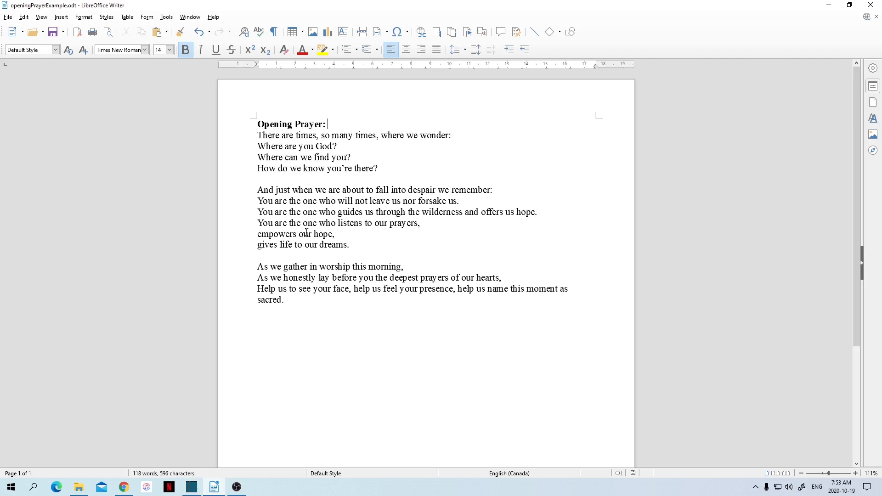
left_click(192, 487)
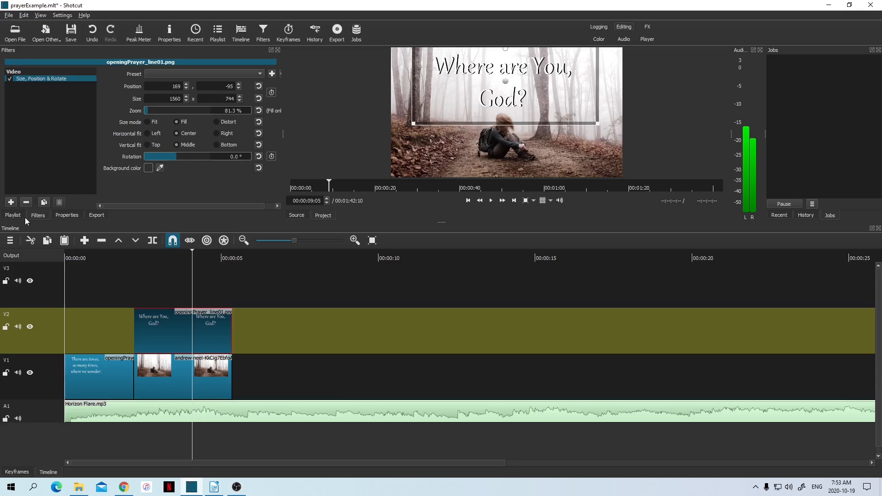
left_click(15, 215)
scroll(101, 181, "down", 1)
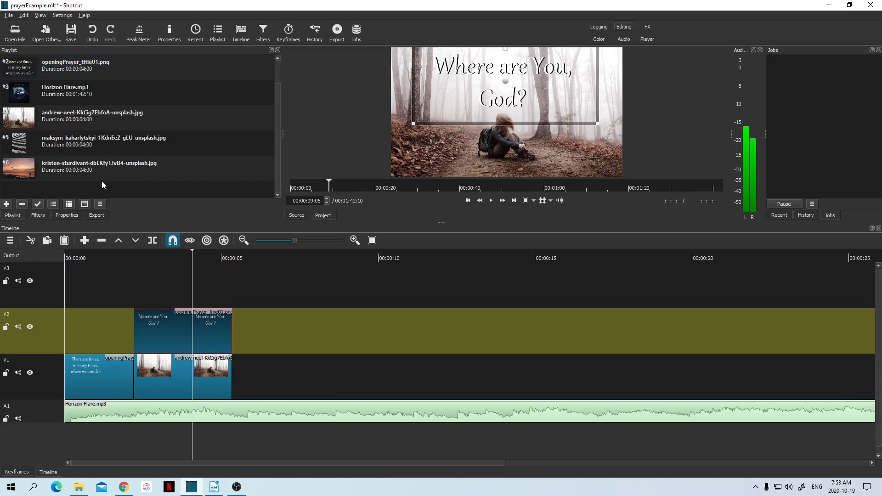
left_click_drag(70, 145, 231, 365)
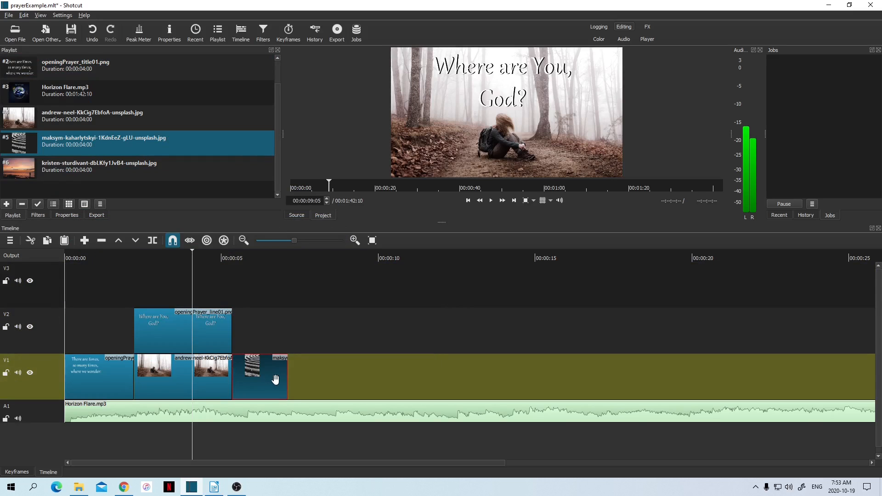
left_click_drag(291, 375, 318, 374)
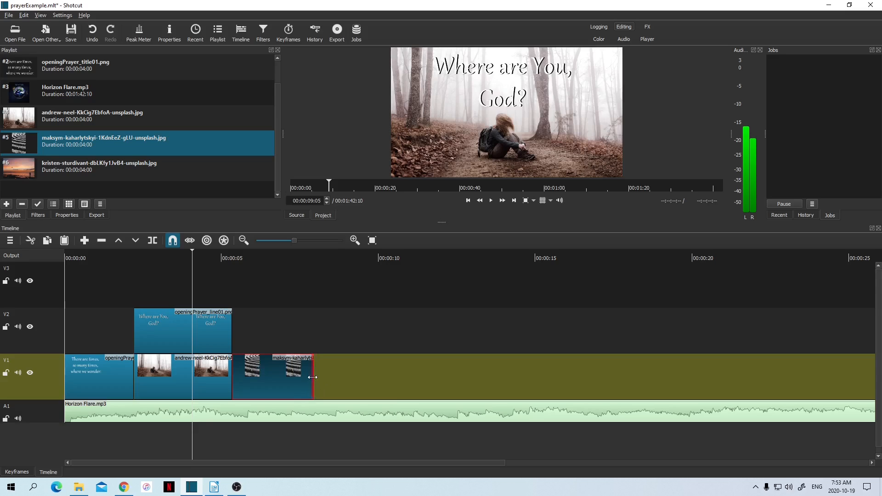
left_click_drag(312, 377, 333, 383)
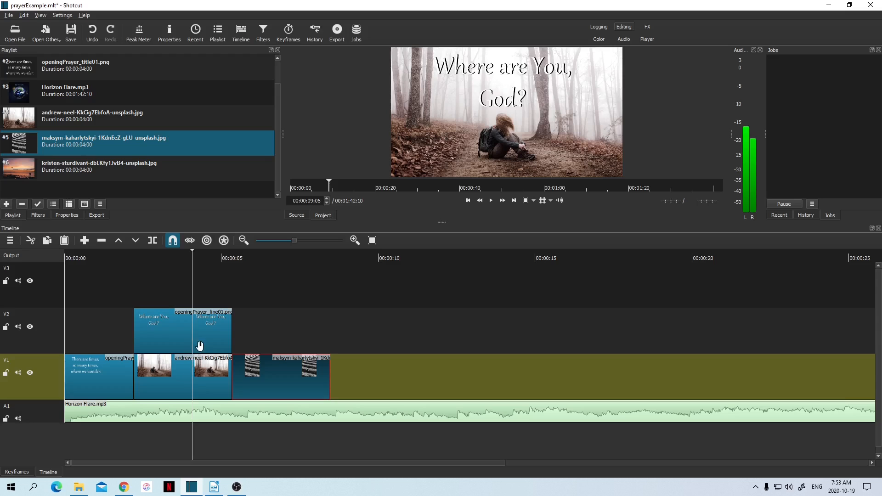
Shorten the openingPrayer_line01.png clip on V2 and realign its start with the forest photo
left_click_drag(177, 326, 117, 330)
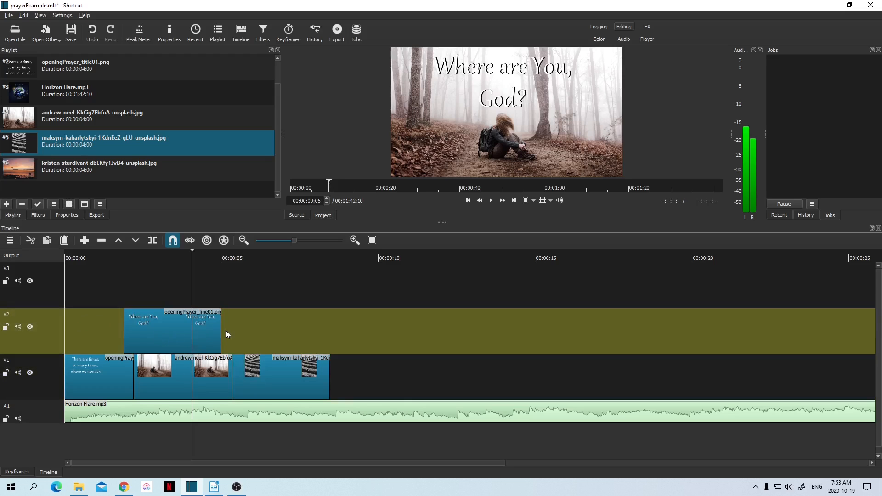
left_click_drag(221, 334, 182, 334)
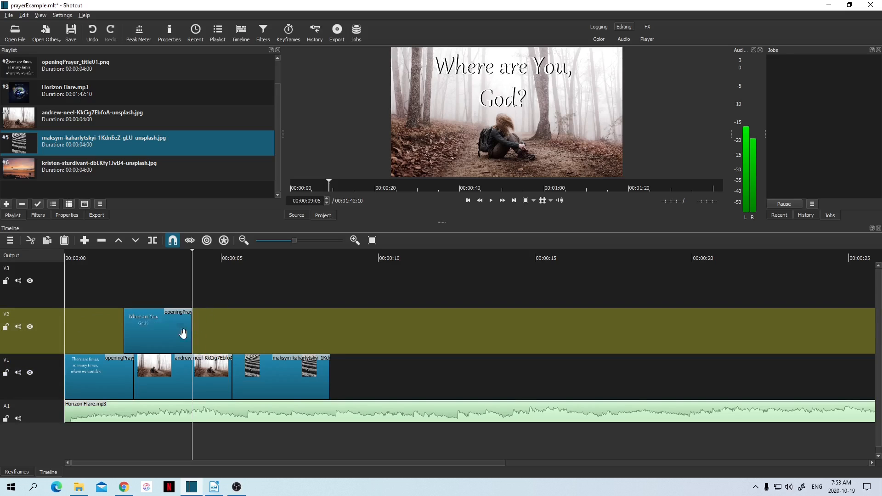
left_click(252, 257)
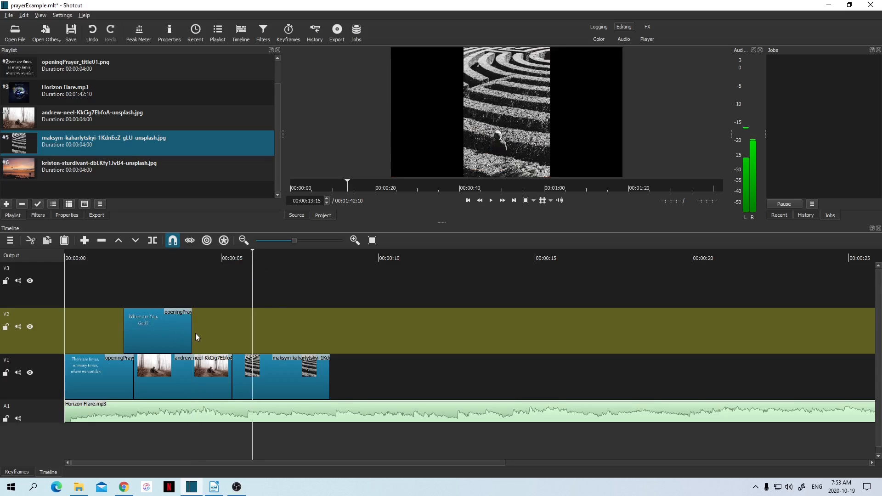
left_click_drag(196, 334, 206, 340)
Trim the forest photo on V1 to the text clip's end, butt the maksym-kaharlytskyi photo against it and shorten that photo to a similar length
left_click_drag(272, 370, 325, 398)
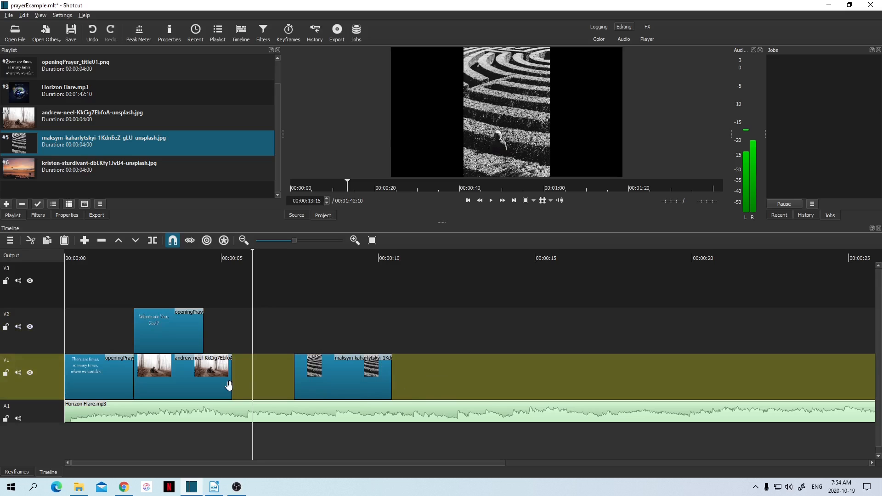
left_click_drag(233, 390, 199, 390)
left_click_drag(289, 380, 202, 378)
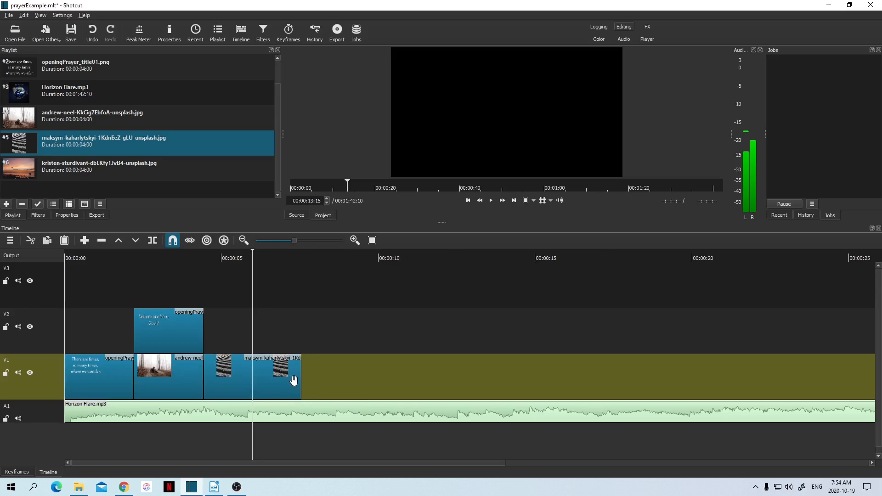
left_click_drag(298, 378, 272, 378)
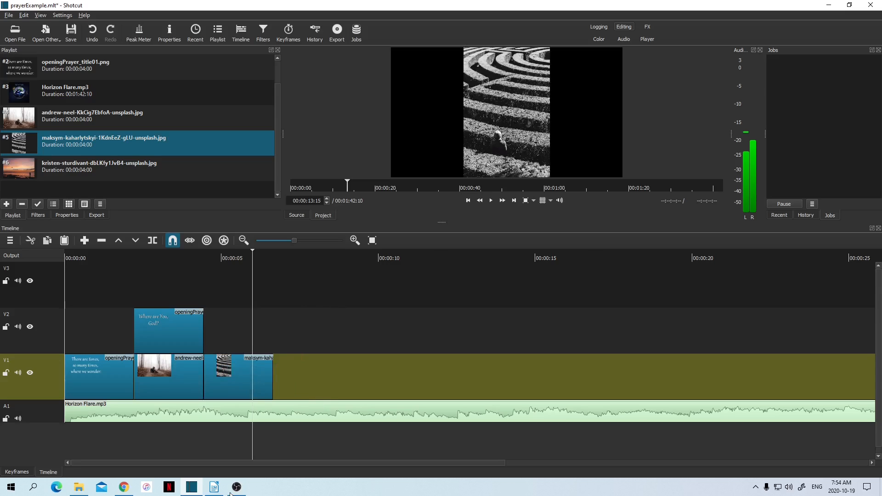
Check the next prayer line in LibreOffice Writer and open the shotcutTutorial text folder in File Explorer
left_click(212, 489)
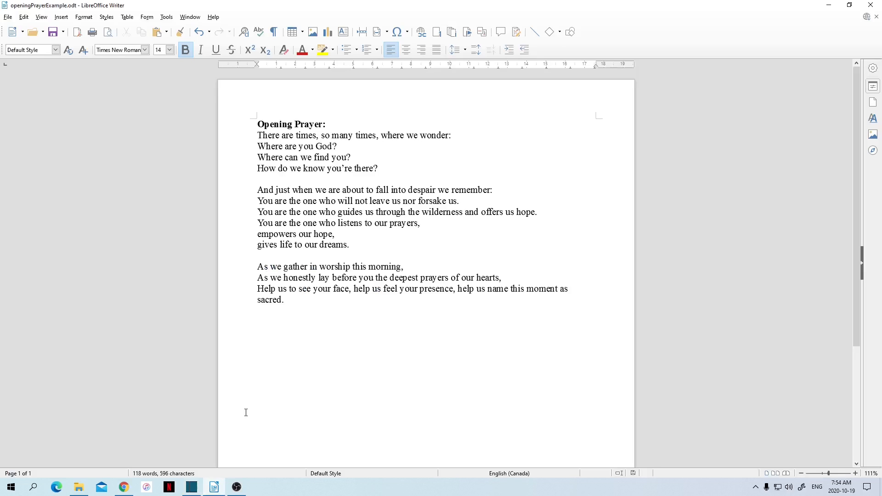
left_click(192, 487)
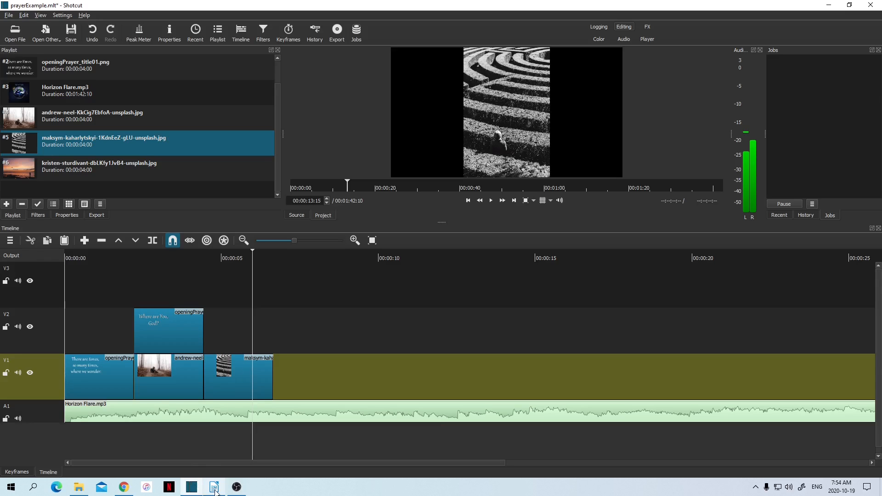
left_click(79, 487)
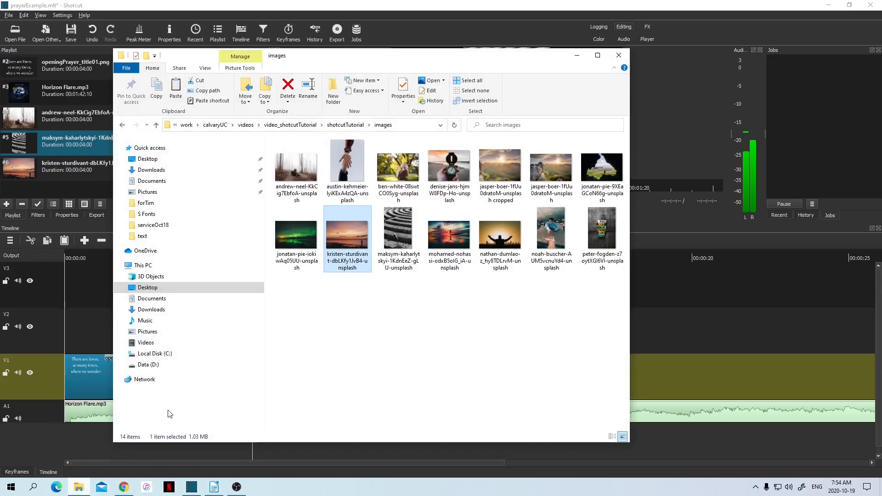
left_click(344, 127)
double_click(304, 177)
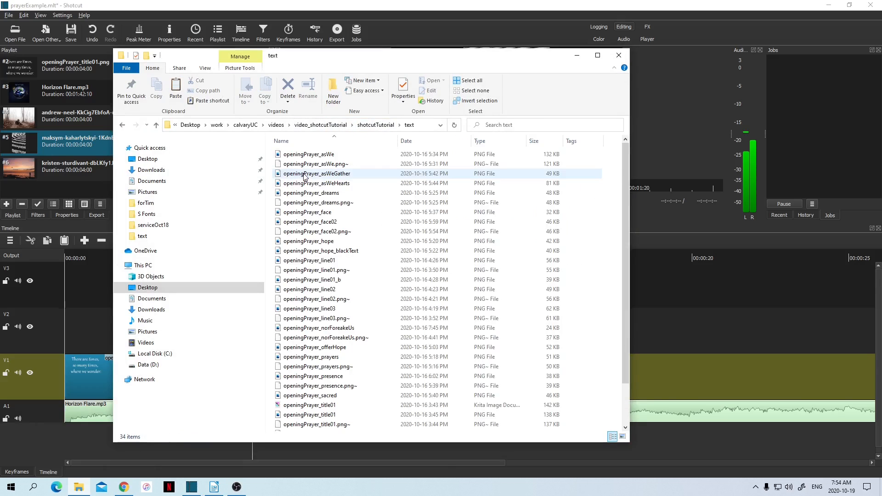
Review how the project files are organized in the images, prayerExample and text folders of shotcutTutorial, finishing in prayerExample
left_click(373, 128)
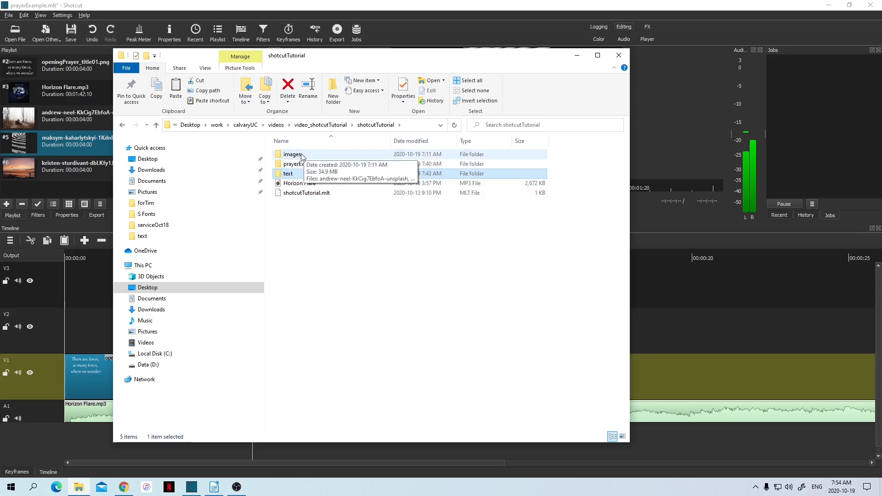
double_click(301, 155)
left_click(357, 129)
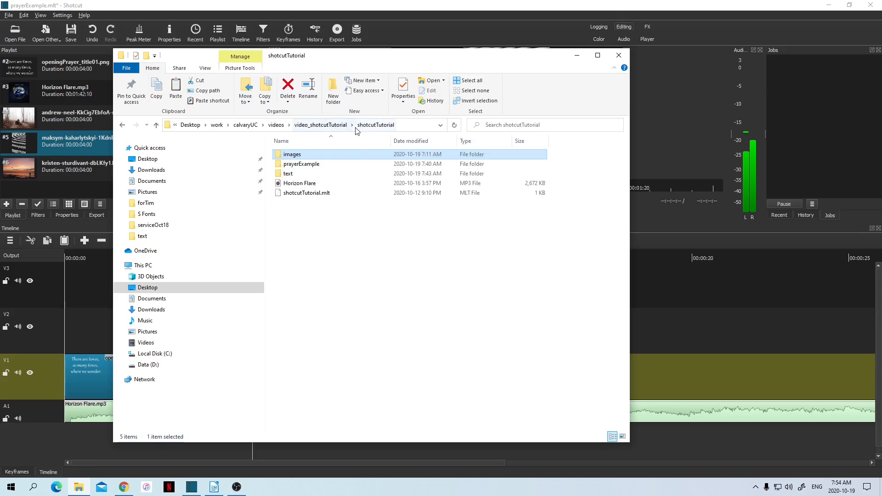
double_click(303, 164)
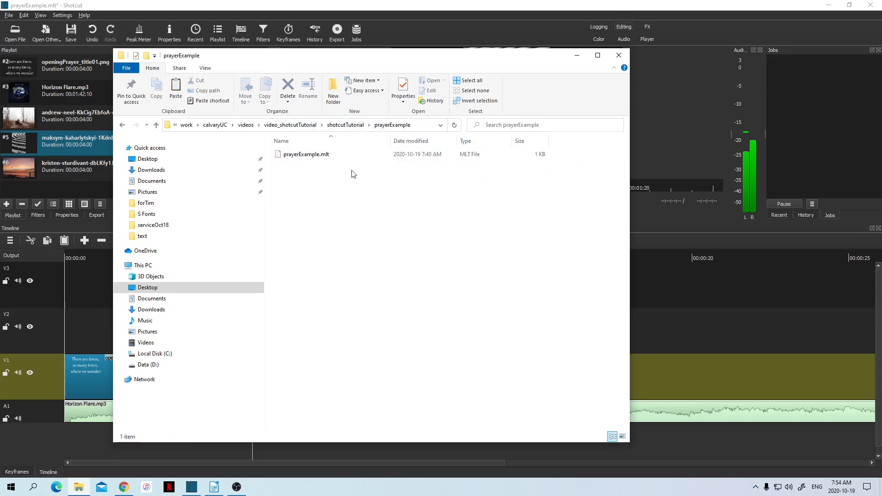
left_click(354, 128)
left_click(290, 176)
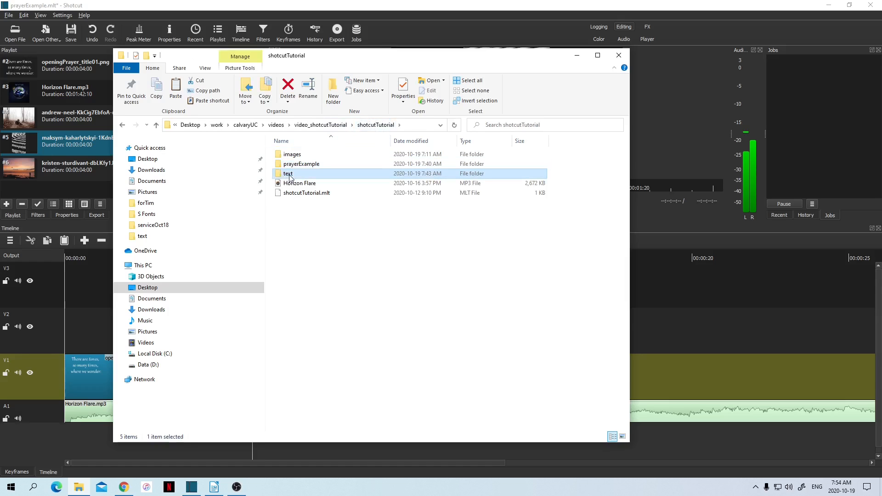
double_click(289, 175)
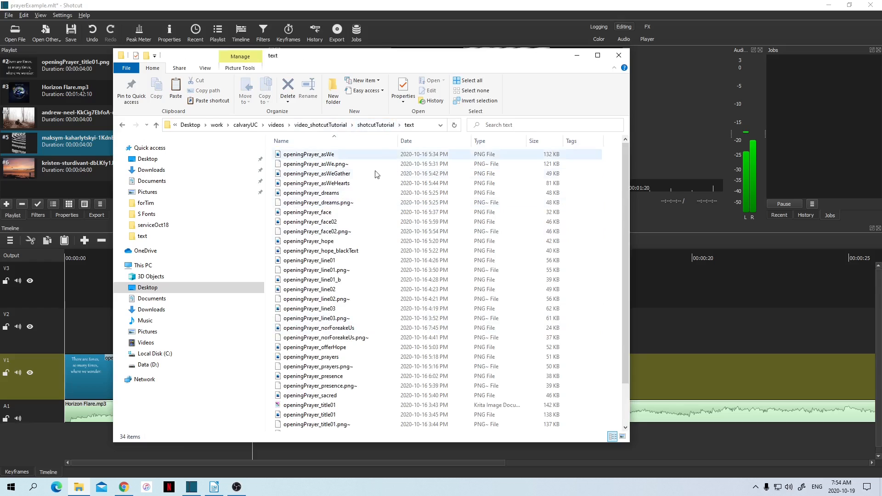
scroll(383, 209, "down", 2)
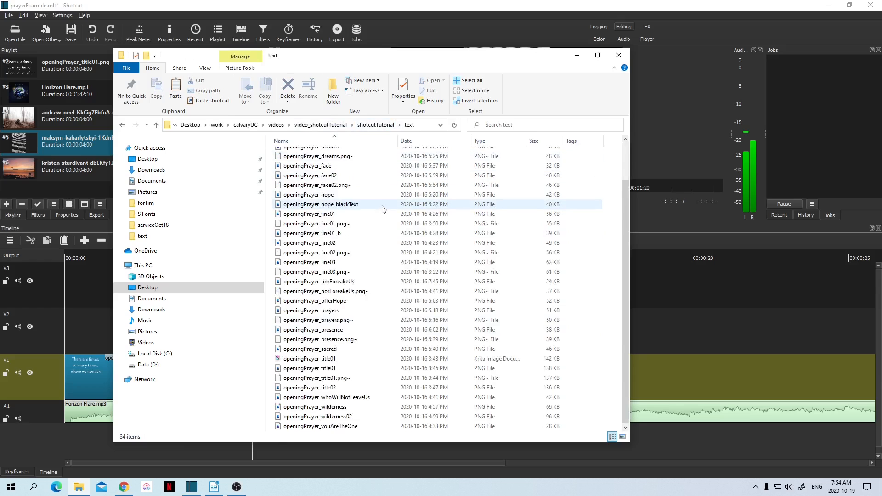
left_click(379, 126)
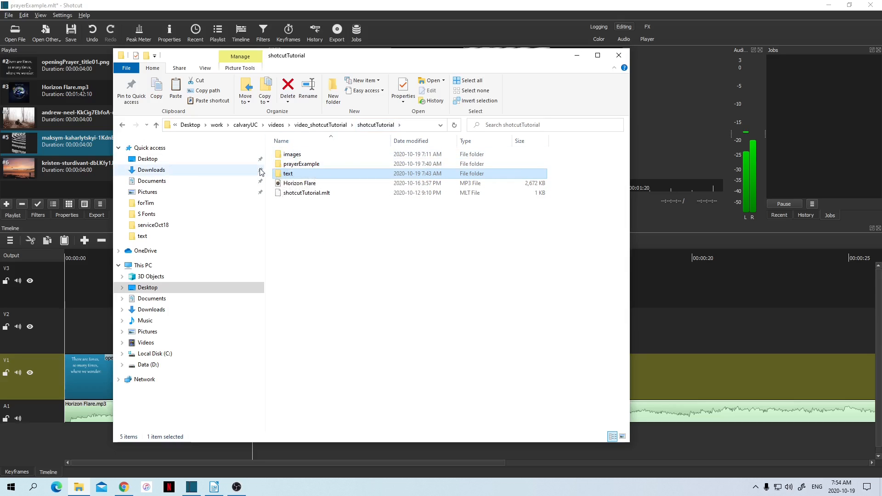
double_click(310, 166)
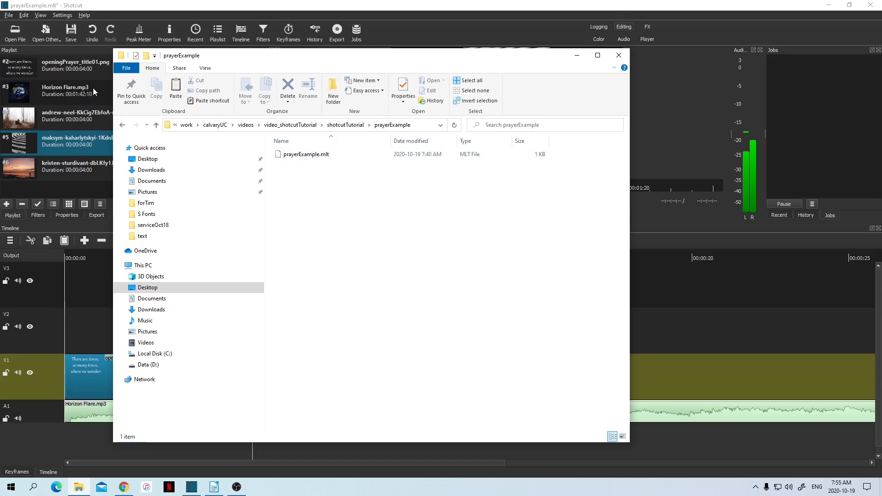
Go to the text folder of shotcutTutorial in File Explorer
left_click(577, 55)
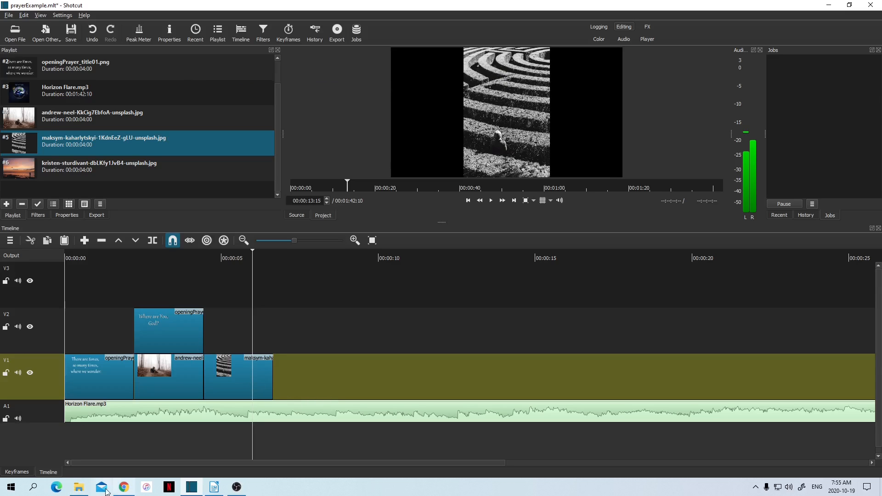
left_click(78, 487)
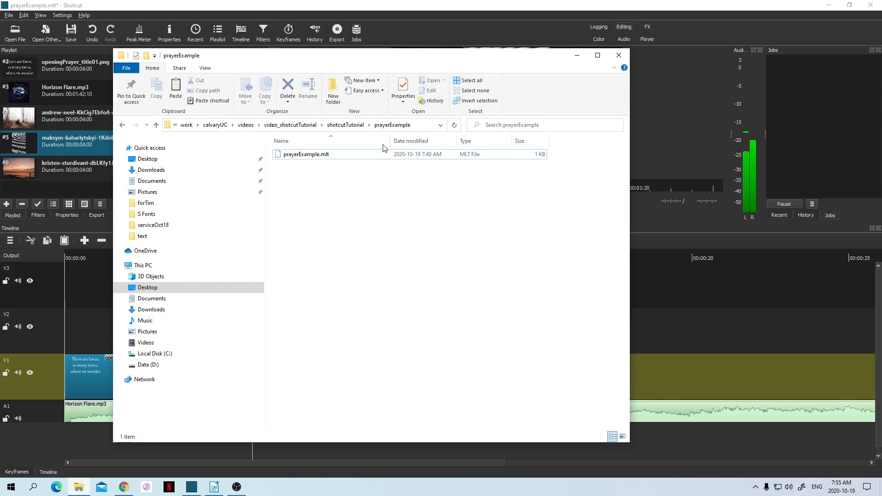
left_click(323, 125)
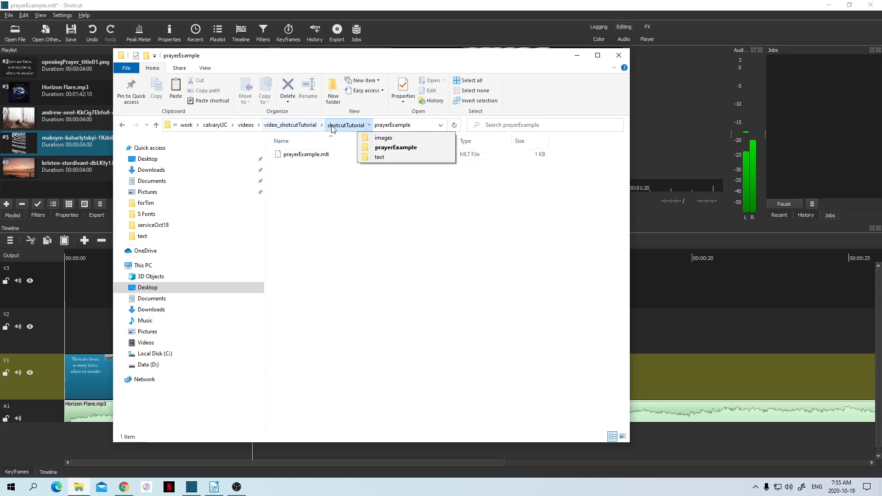
left_click(363, 149)
left_click(282, 176)
double_click(283, 173)
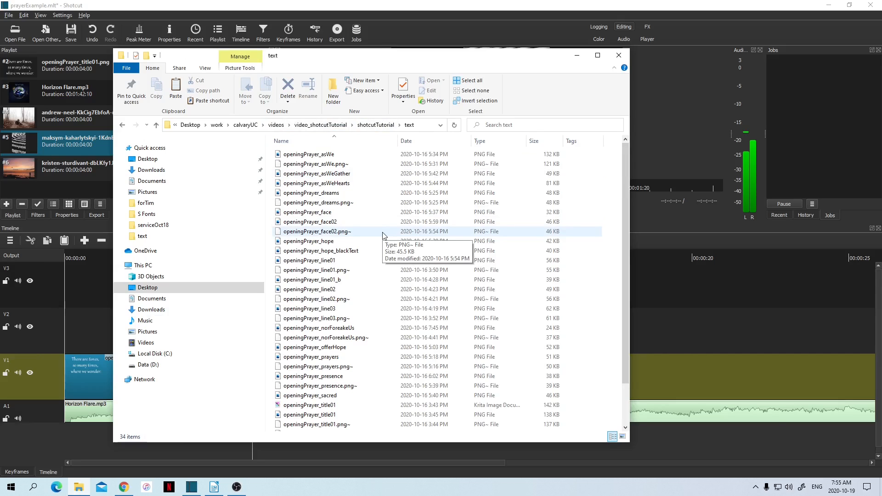
Add openingPrayer_line02.png to the Shotcut playlist and place it on V2 above the maze photo, trimmed to the photo's end
scroll(384, 235, "down", 2)
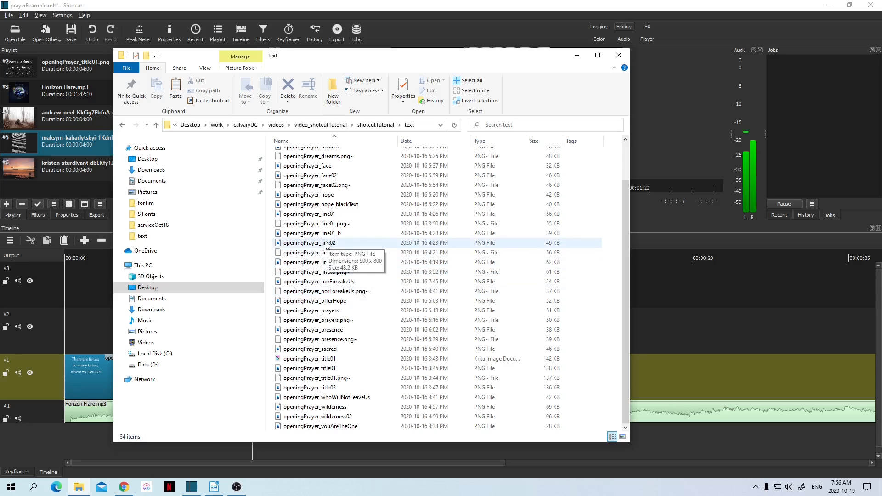
left_click_drag(328, 245, 54, 188)
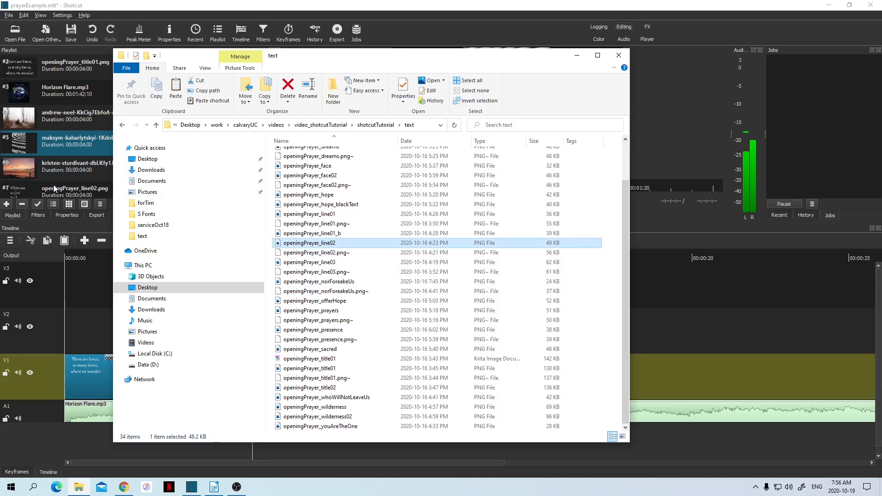
left_click(576, 55)
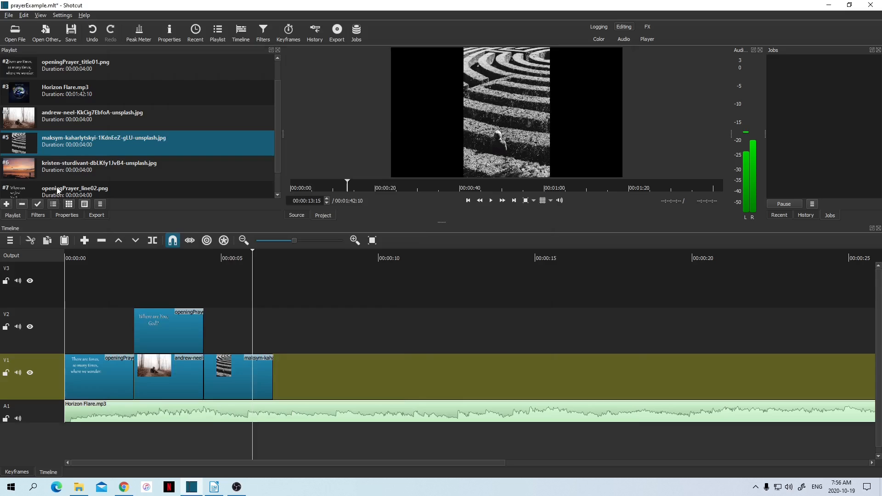
left_click_drag(59, 191, 204, 331)
left_click_drag(273, 344, 278, 342)
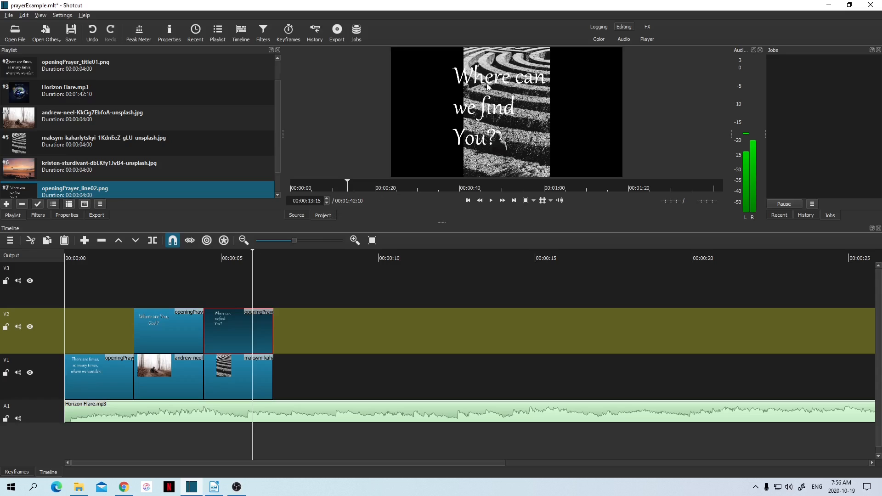
Apply a Size, Position & Rotate filter to the maze photo and move it to the frame's right side, at about 1206, 4
left_click(226, 368)
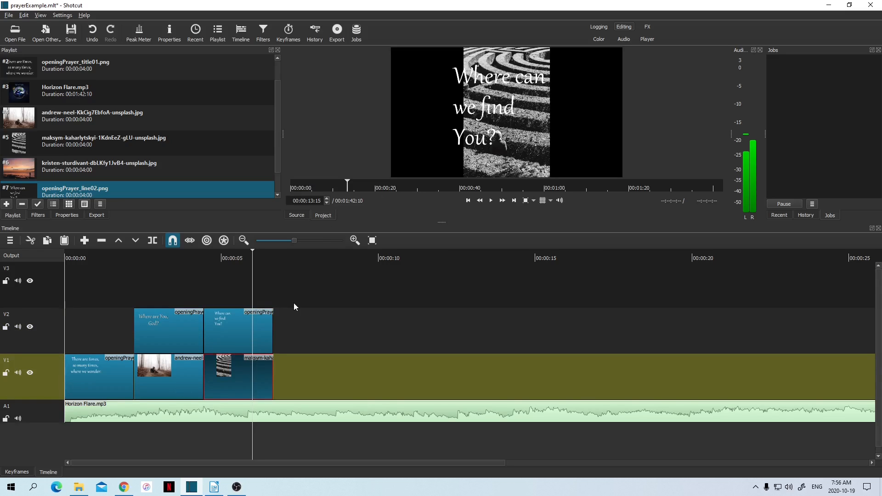
left_click(39, 215)
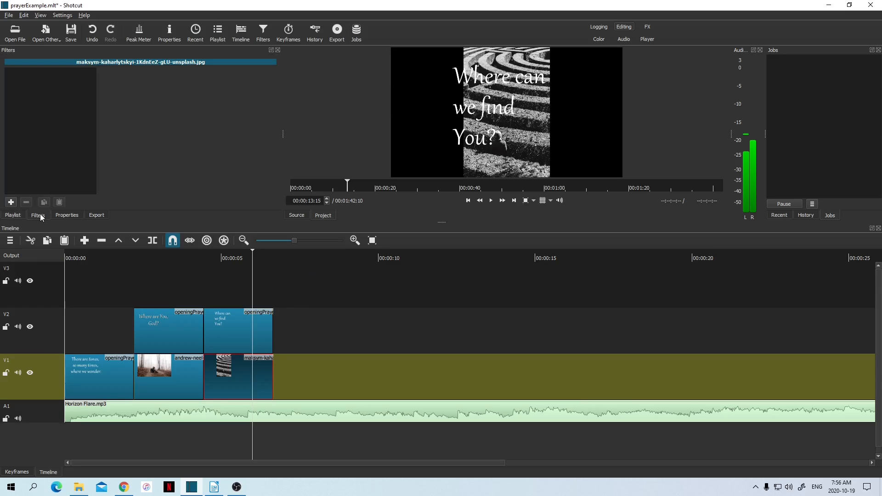
left_click(12, 202)
scroll(77, 148, "down", 3)
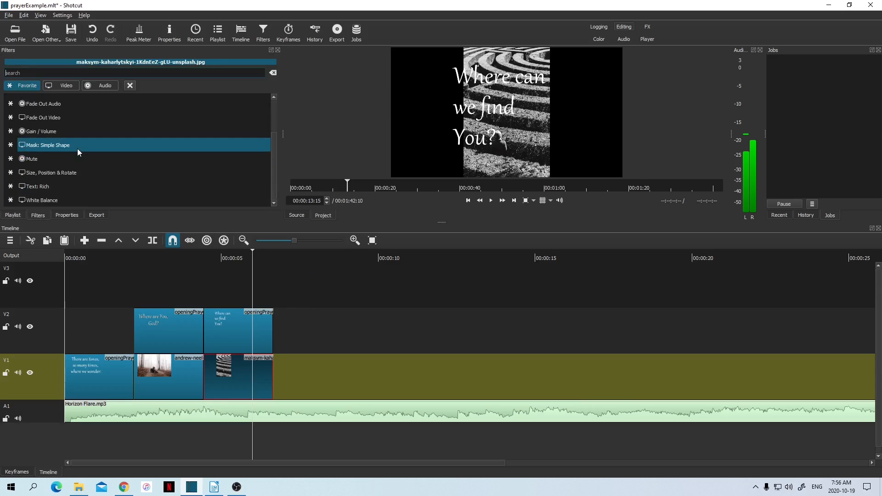
left_click(54, 173)
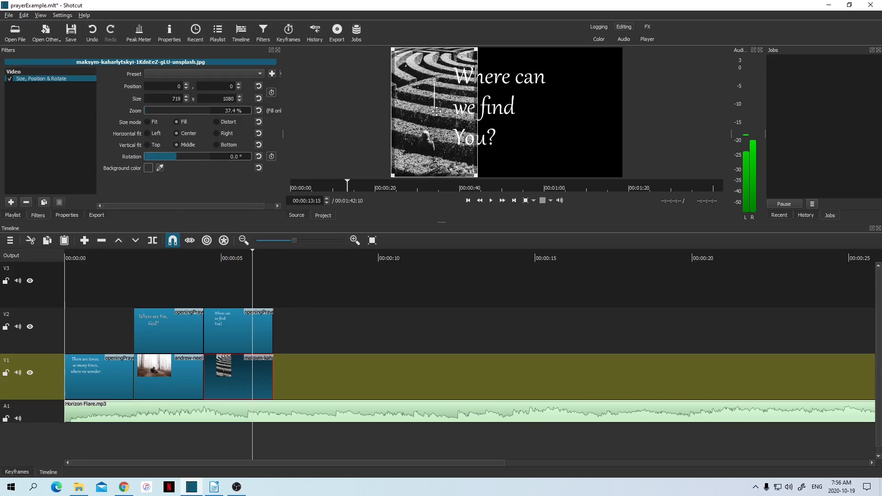
left_click_drag(433, 113, 588, 115)
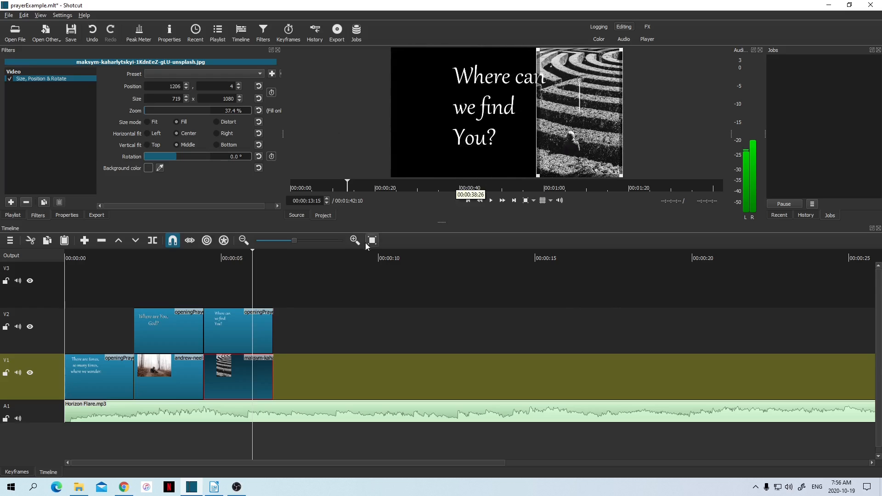
Apply Size, Position & Rotate to openingPrayer_line02.png, scale it to about 66.7% and position it beside the maze photo at about -23, 19
left_click(223, 316)
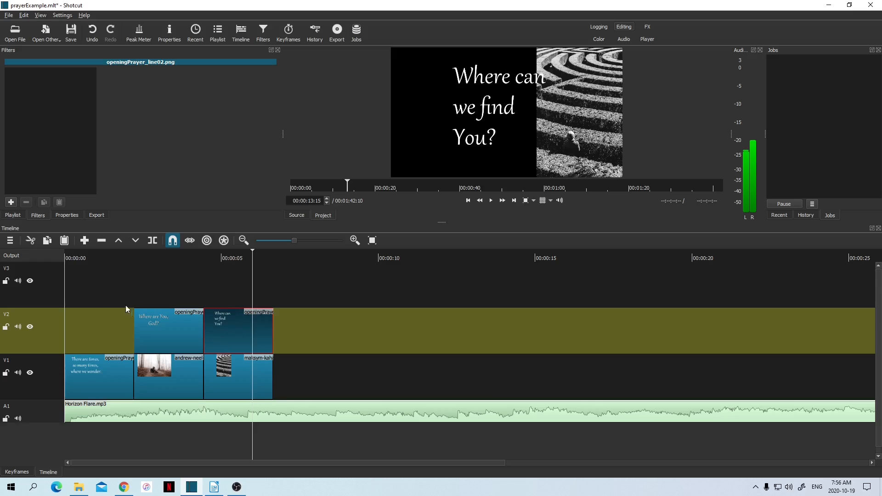
left_click(11, 202)
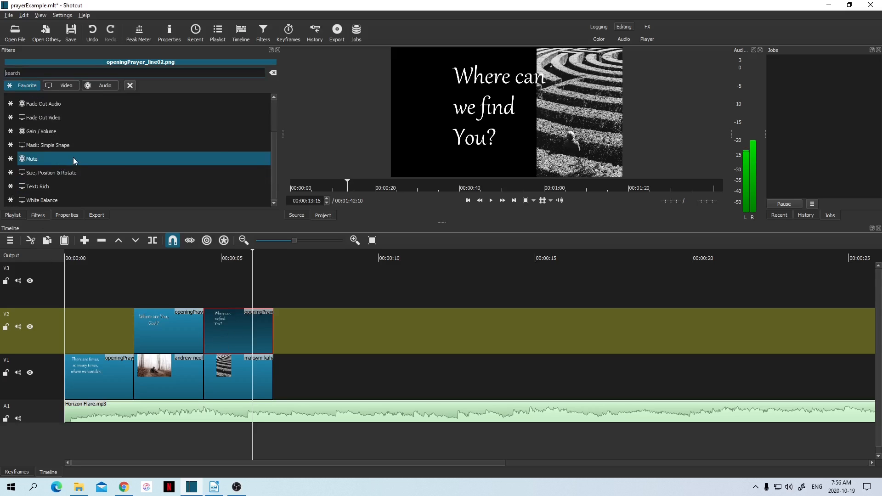
left_click(109, 172)
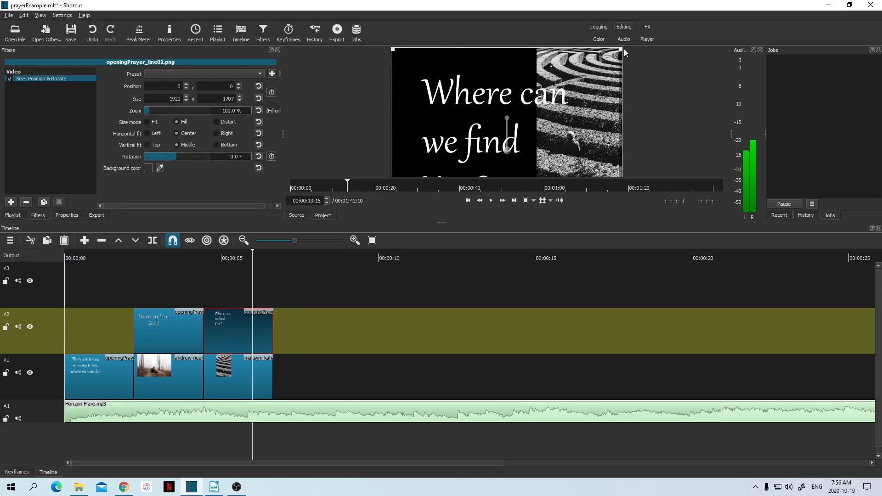
left_click_drag(624, 49, 576, 89)
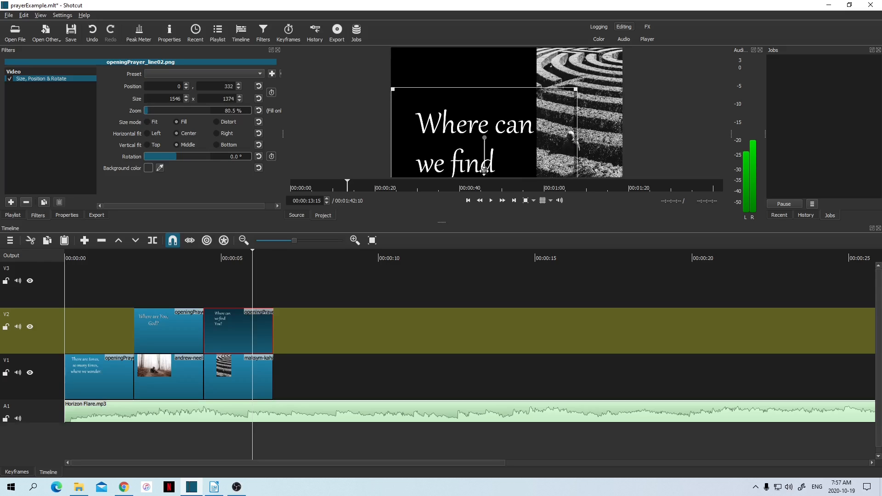
left_click_drag(484, 171, 477, 137)
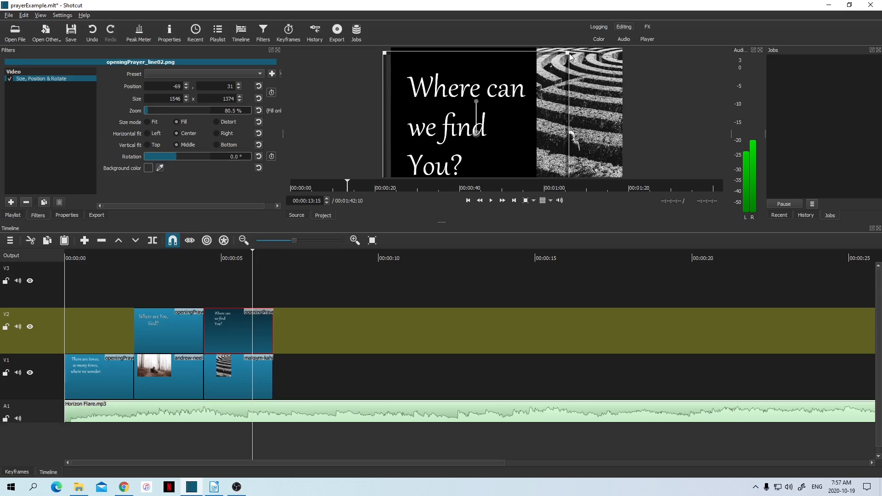
left_click_drag(569, 55, 536, 81)
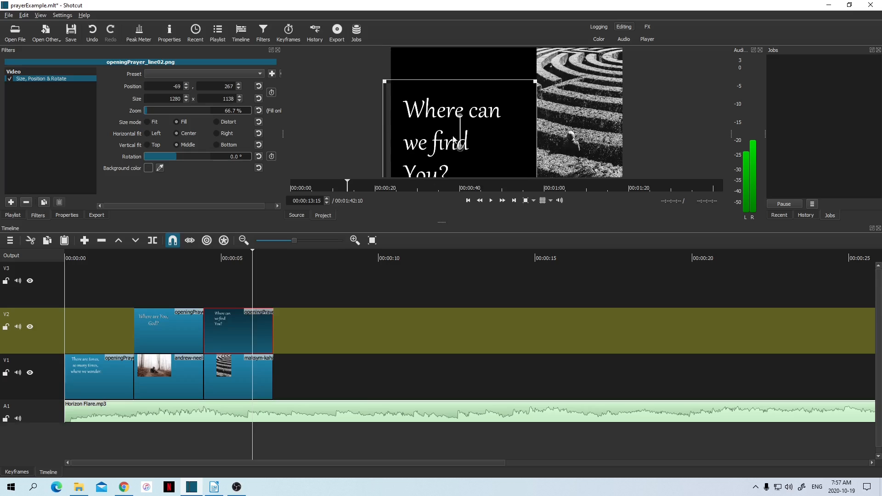
left_click_drag(454, 140, 469, 114)
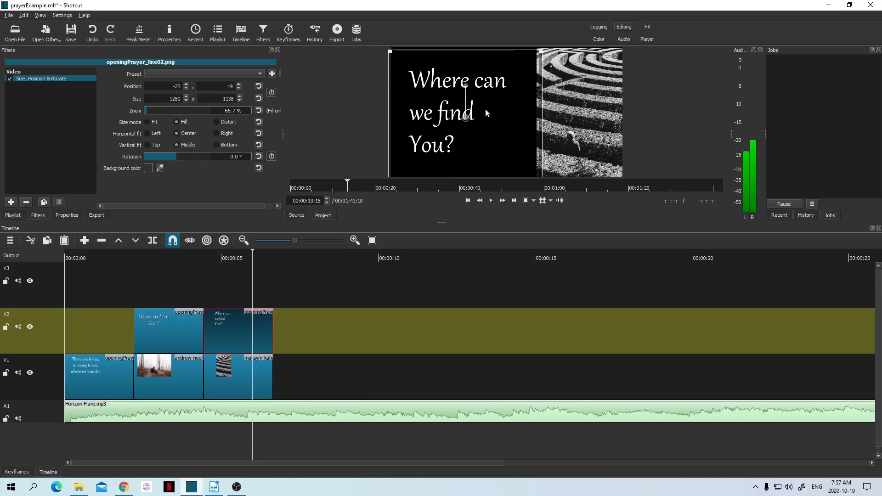
Check the next prayer line in LibreOffice Writer, then place the sunset photo on V1 right after the maze photo and preview it in Shotcut
left_click(214, 486)
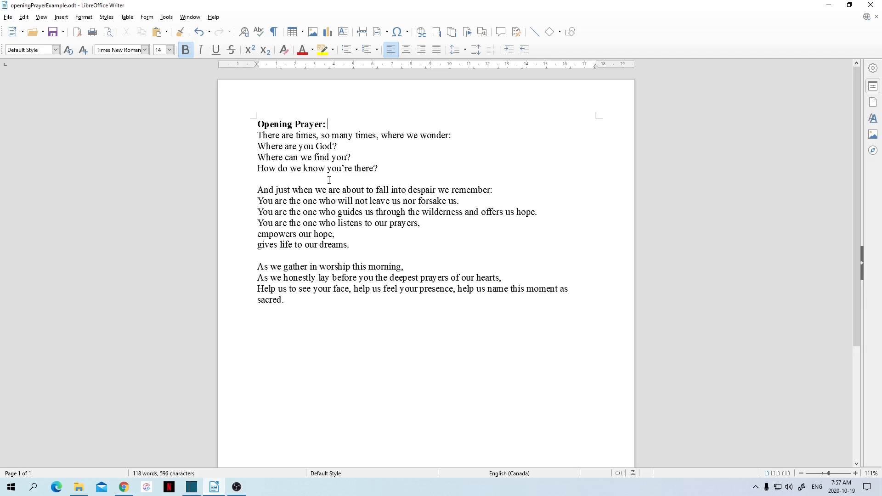
left_click(191, 491)
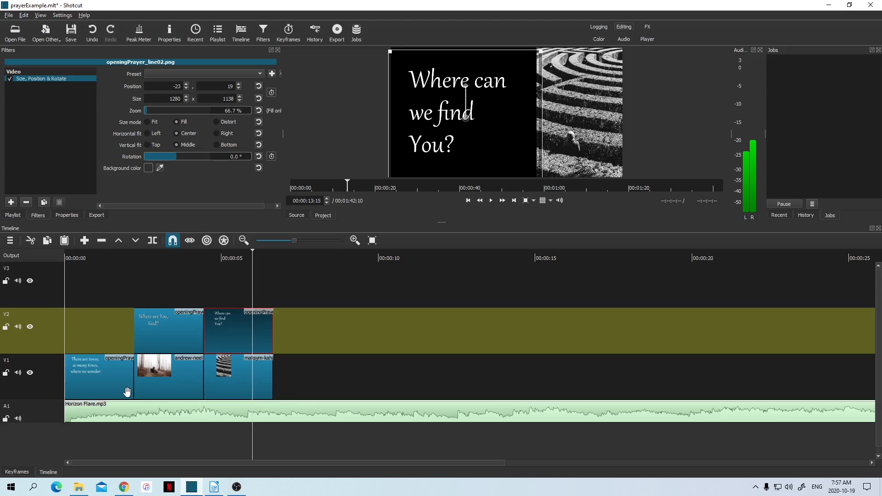
left_click(13, 215)
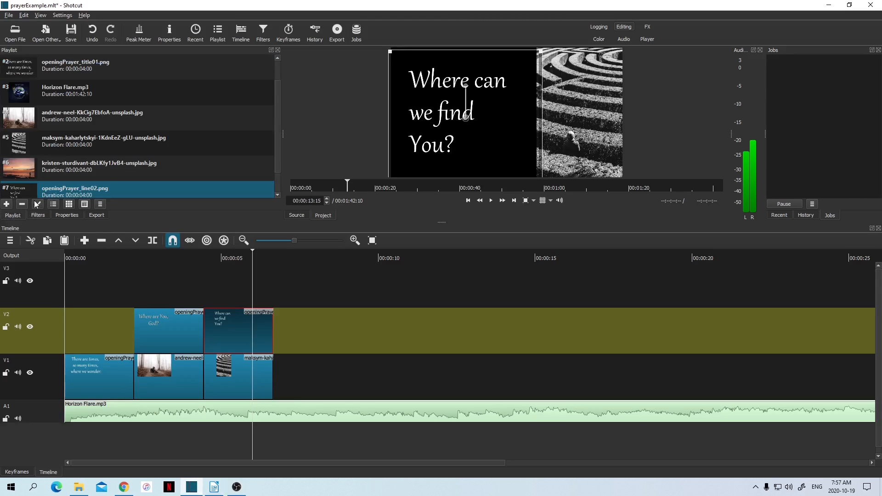
scroll(66, 182, "down", 1)
left_click_drag(65, 142, 387, 374)
left_click(322, 258)
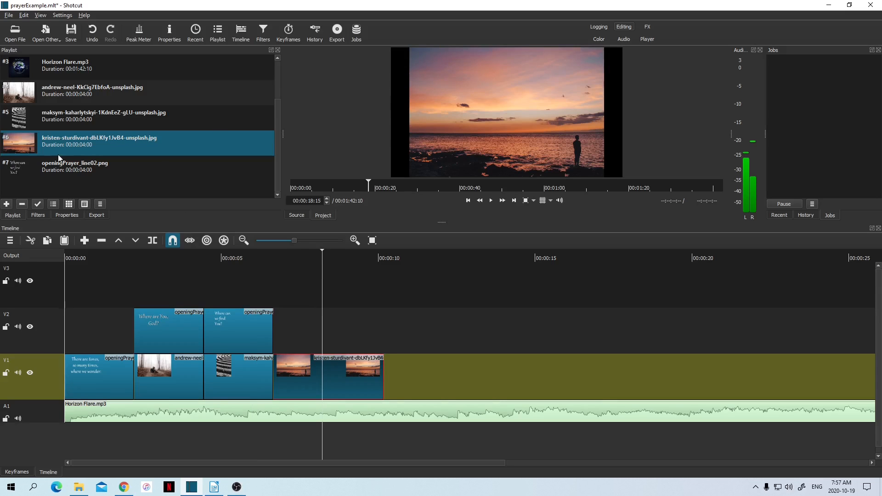
Apply Size, Position & Rotate to the sunset photo, shift it up to about -4, -183 so it fills the frame, and save the project
left_click(40, 216)
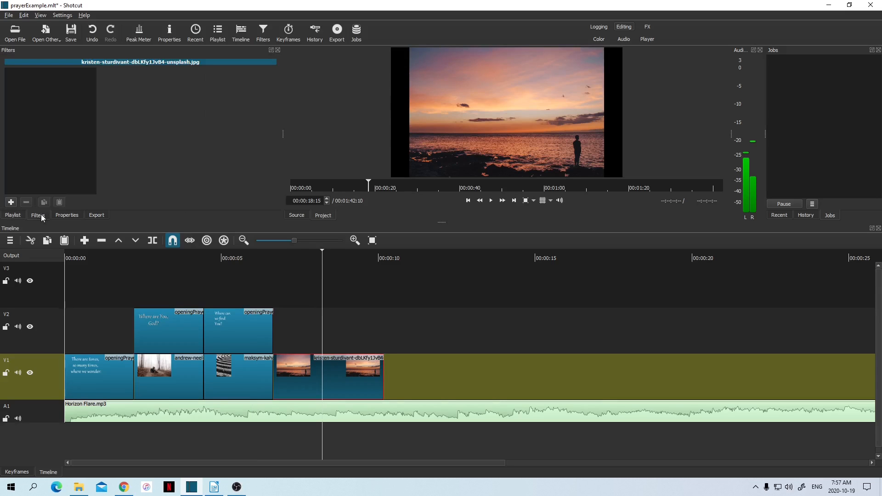
left_click(11, 203)
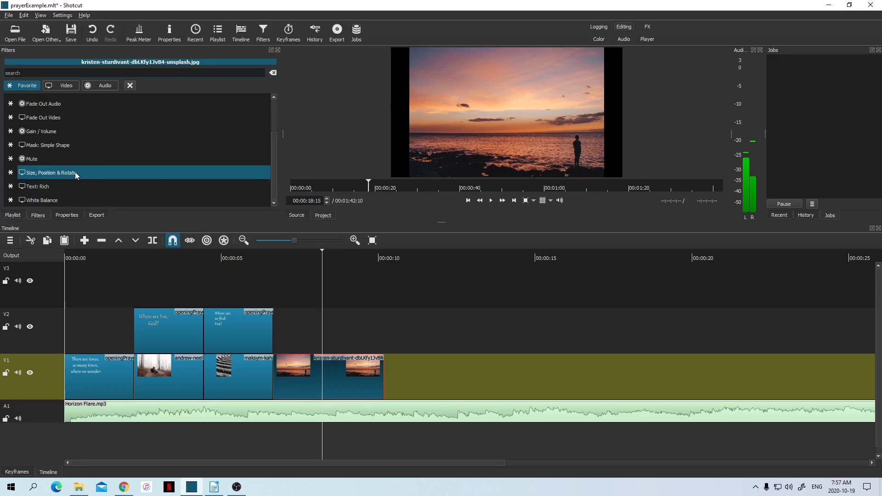
left_click(76, 172)
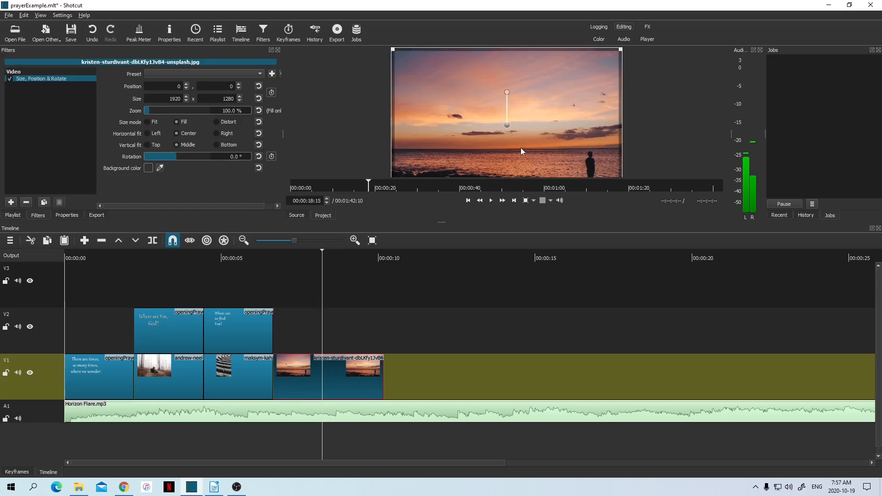
left_click_drag(508, 127, 506, 98)
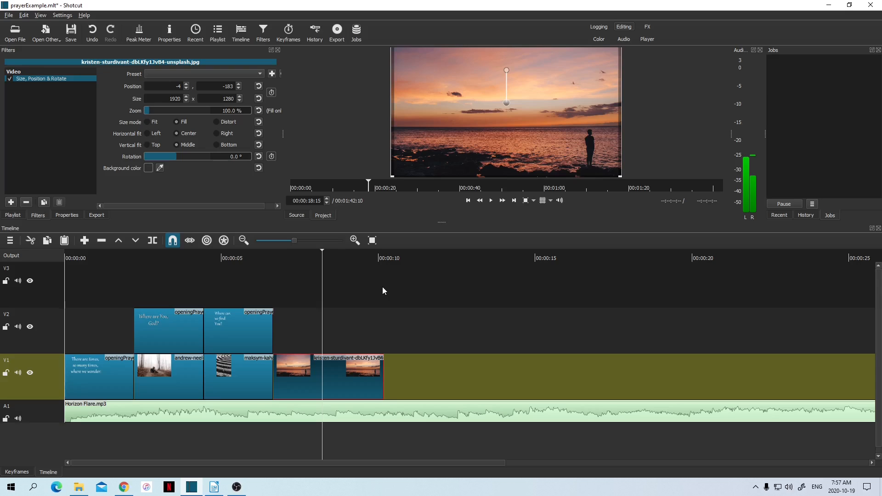
key("ctrl+s")
Check the prayer text in LibreOffice Writer and add openingPrayer_line03.png from the text folder to the Shotcut playlist
left_click(214, 486)
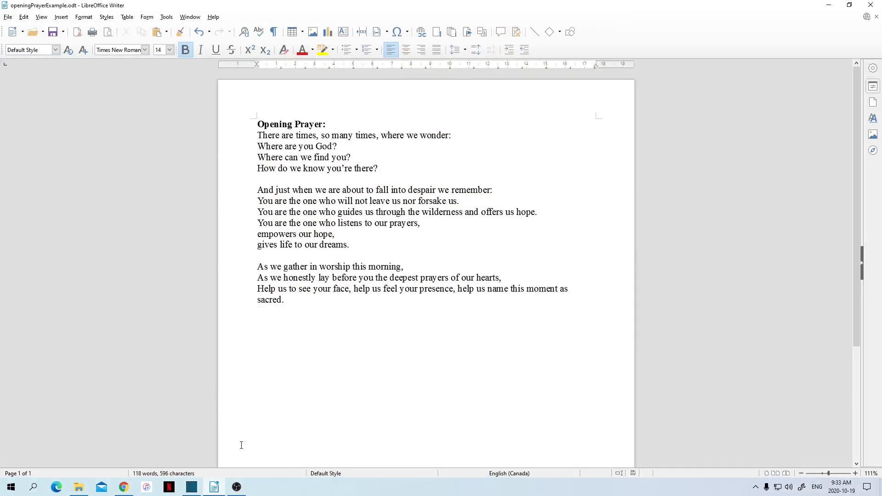
left_click(218, 481)
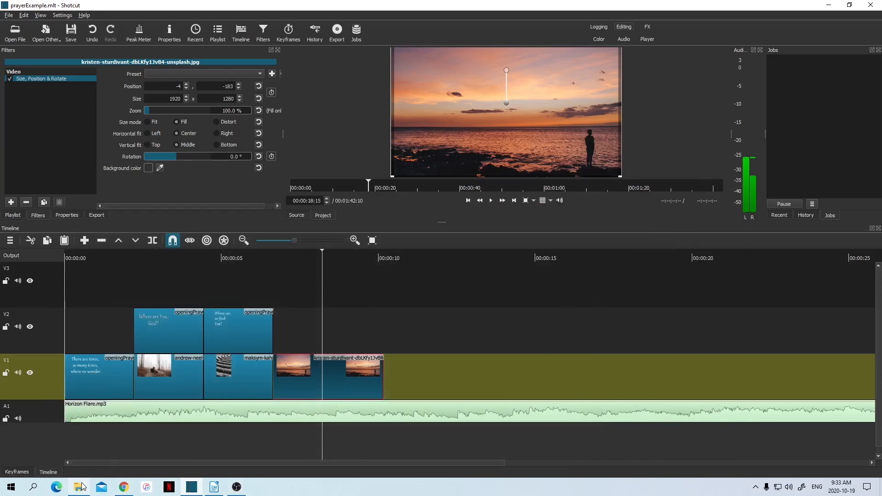
left_click(90, 483)
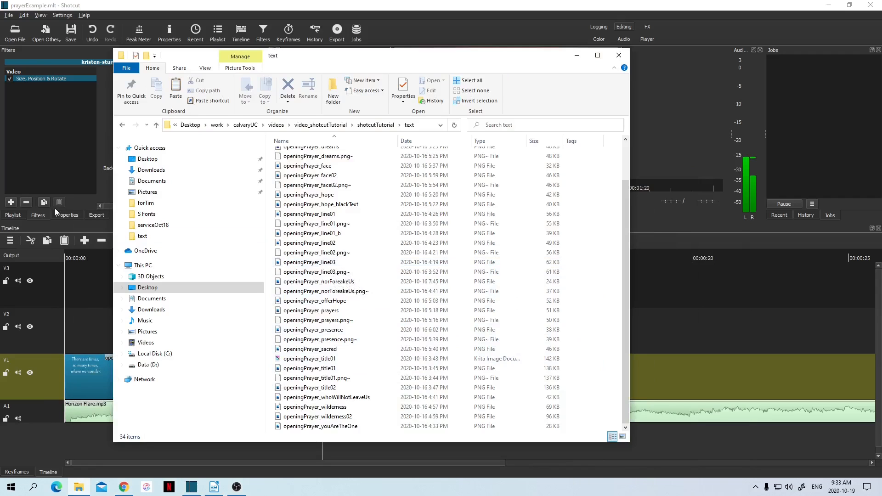
left_click(13, 215)
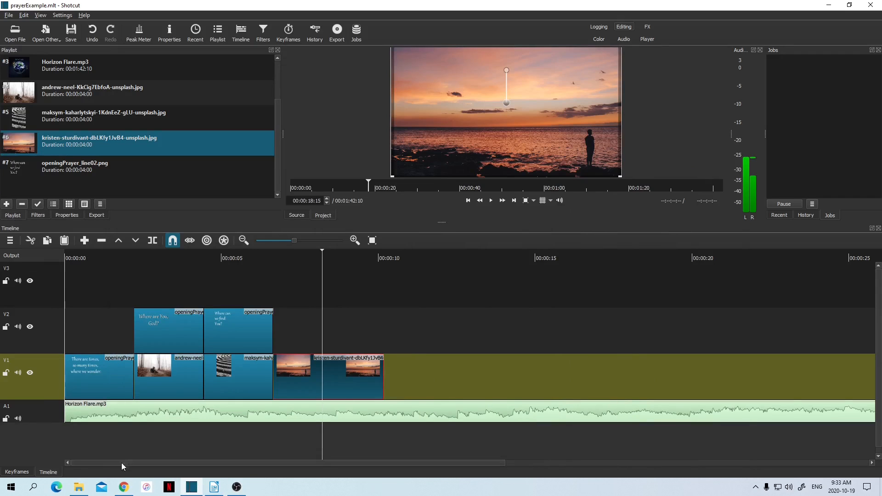
left_click(79, 487)
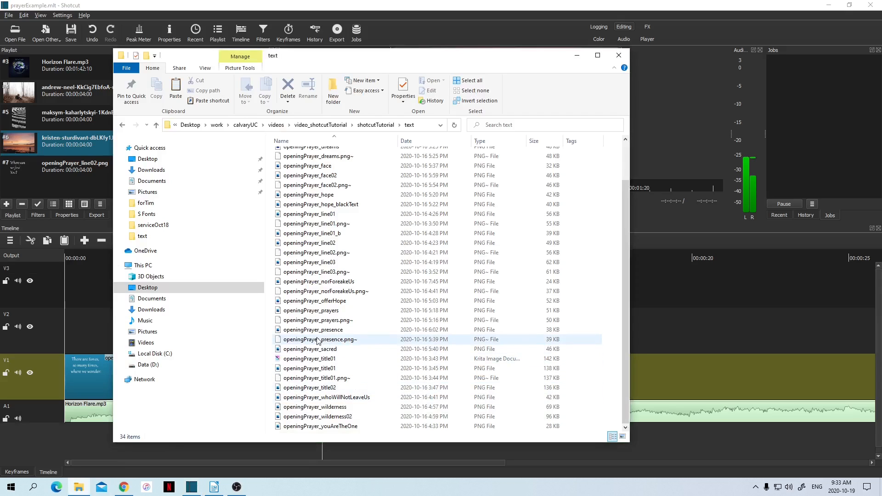
left_click_drag(332, 266, 55, 183)
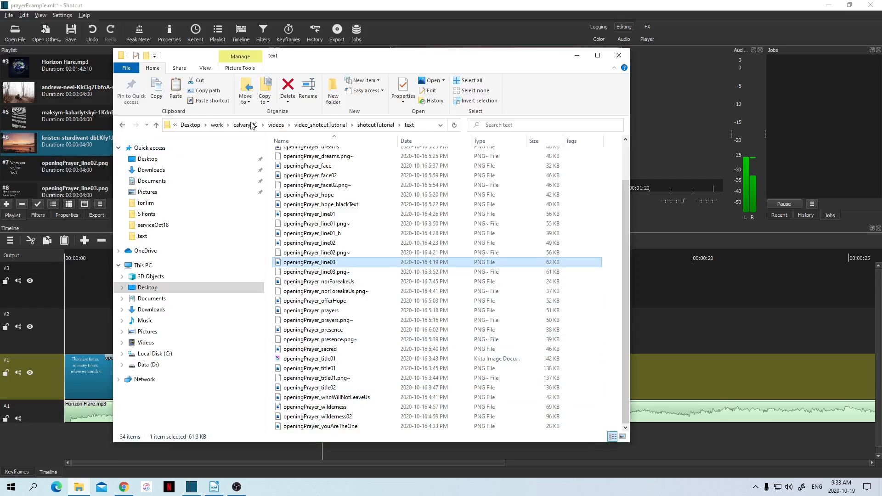
left_click(577, 55)
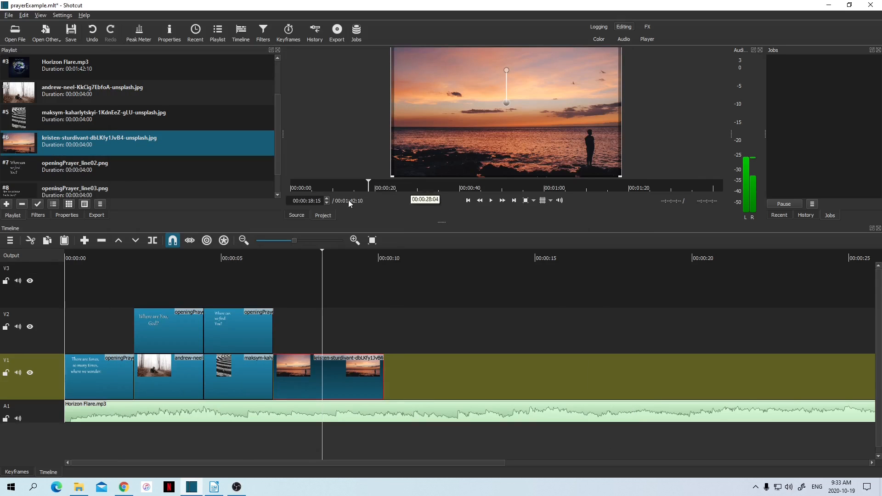
Place openingPrayer_line03.png on V2 above the sunset photo and trim the photo to end together with the text clip
scroll(230, 164, "down", 1)
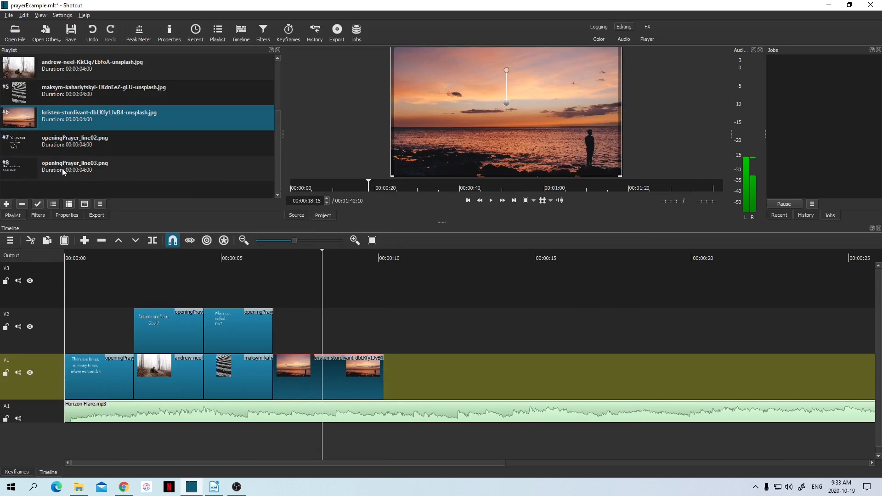
left_click_drag(62, 168, 346, 339)
left_click_drag(377, 365, 335, 364)
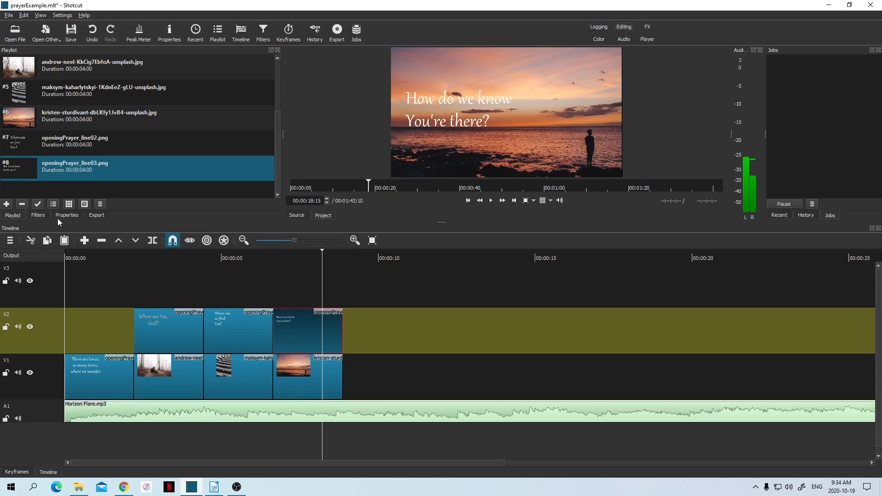
Apply Size, Position & Rotate to openingPrayer_line03.png, scale it to about 163.3% and shift it slightly up and left over the sunset sky
left_click(38, 215)
left_click(11, 203)
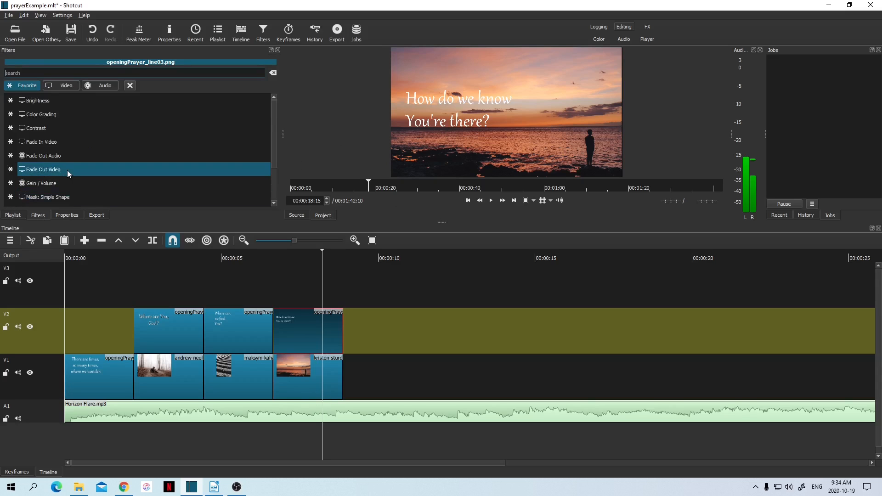
scroll(67, 170, "down", 2)
left_click(59, 196)
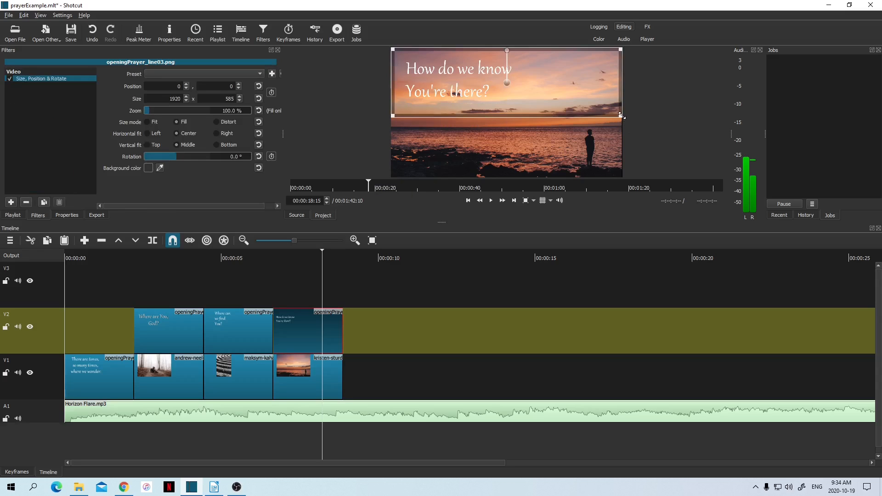
left_click_drag(628, 127, 688, 165)
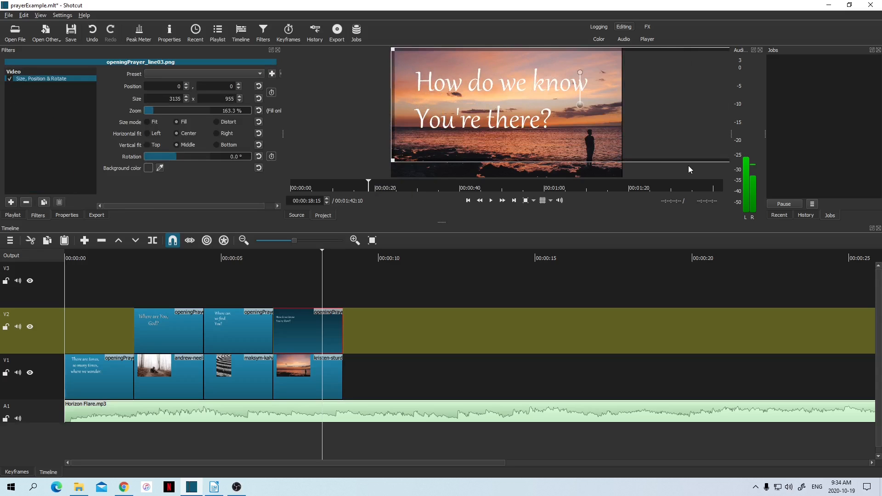
left_click_drag(579, 105, 564, 94)
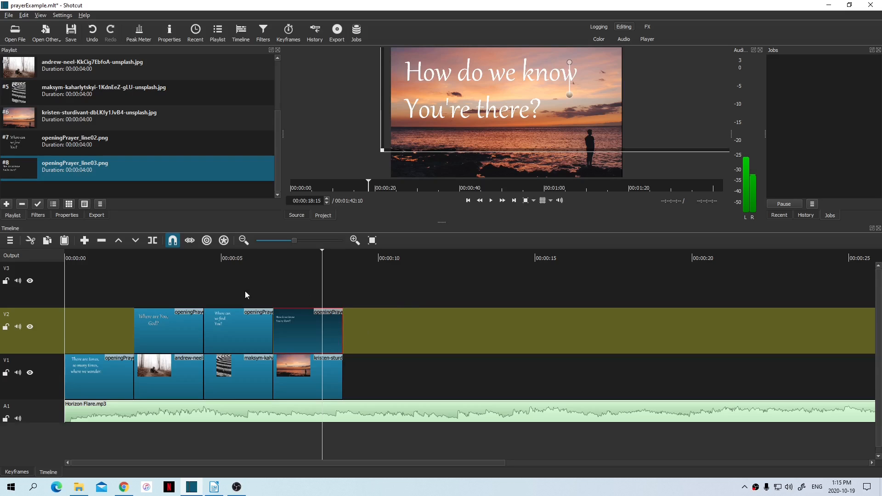
Play the project from the start, then check the next prayer line in LibreOffice Writer and return to Shotcut
left_click(66, 256)
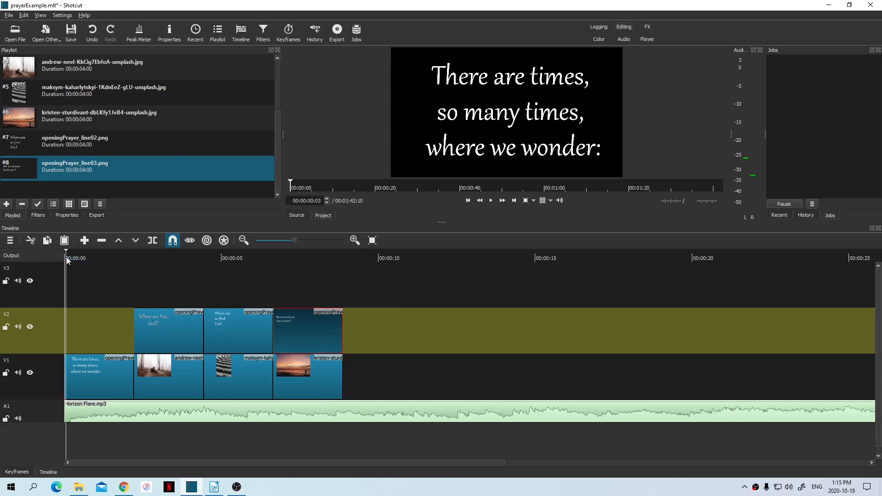
left_click(491, 202)
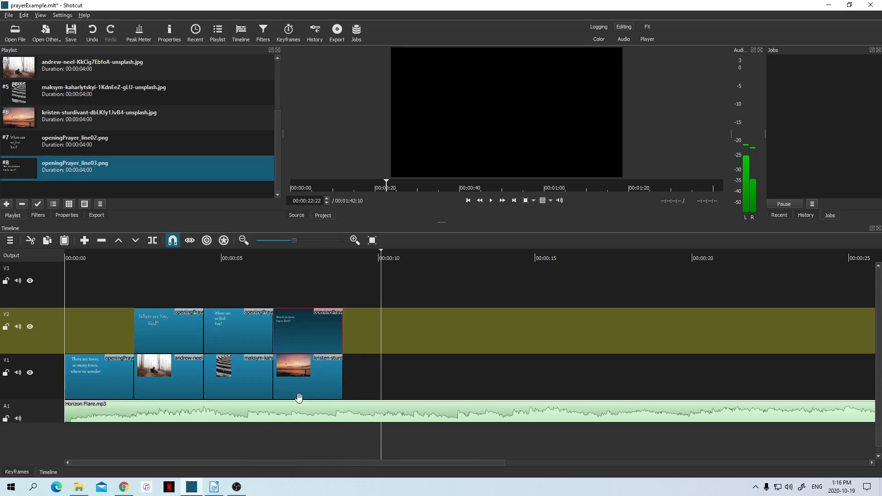
left_click(215, 486)
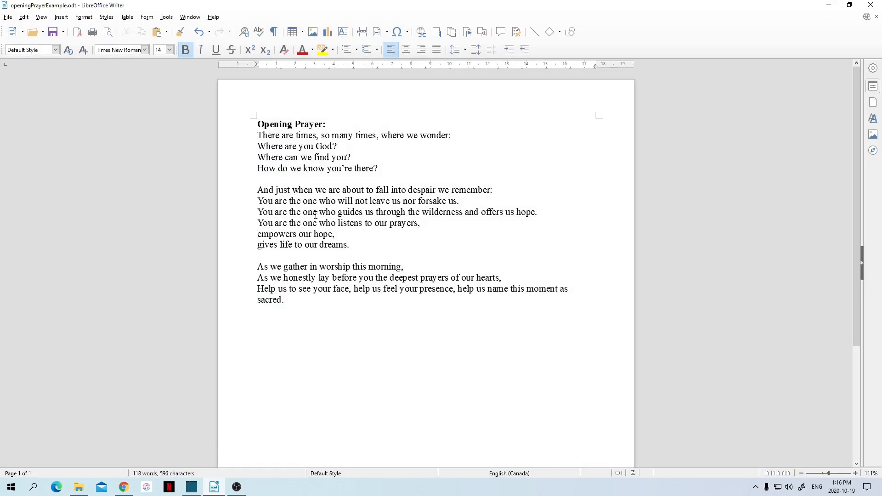
left_click(828, 5)
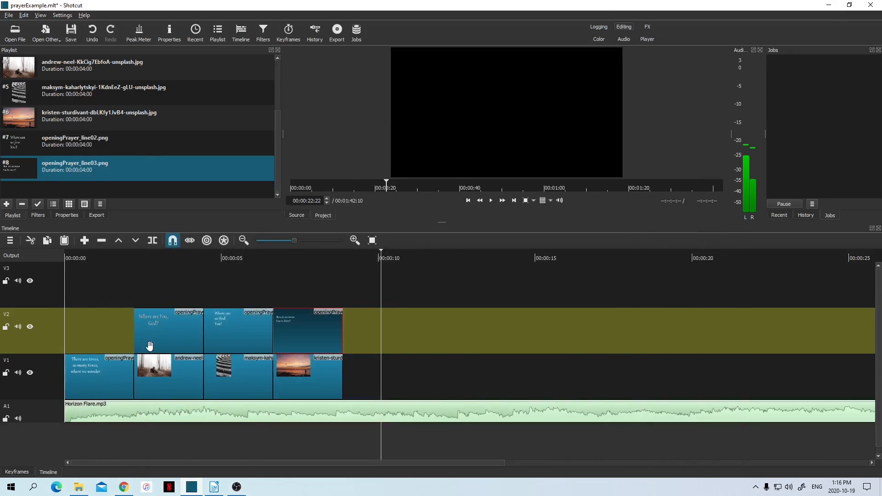
In File Explorer, open the text folder inside video_shotcutTutorial > shotcutTutorial
left_click(79, 488)
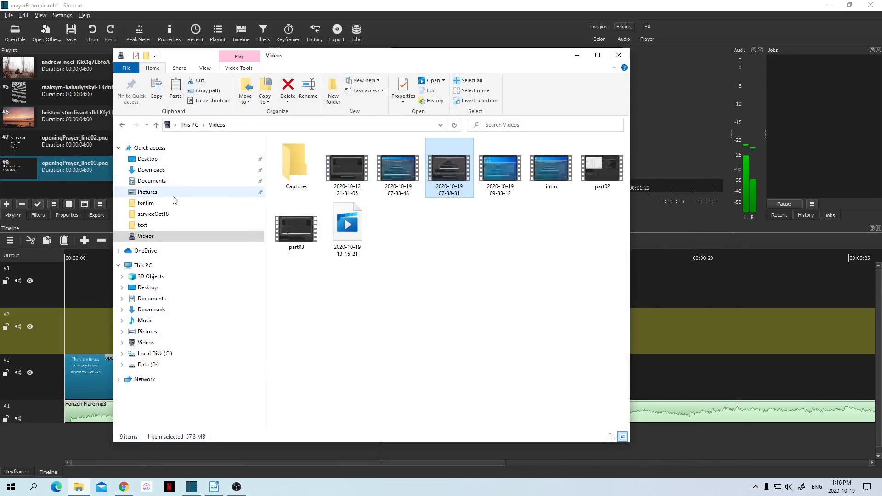
left_click(152, 214)
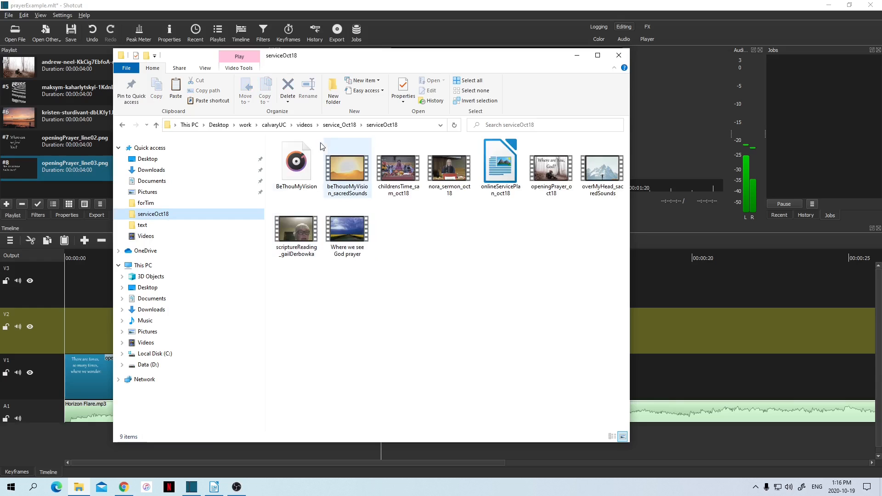
left_click(305, 125)
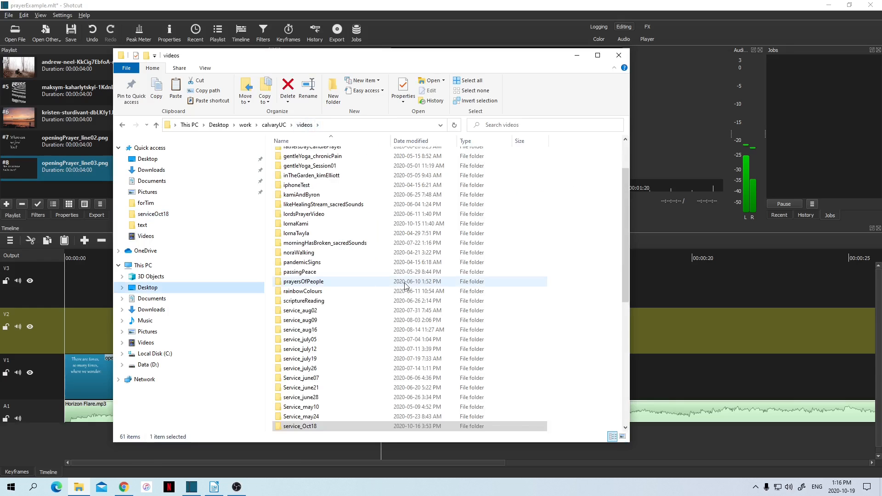
scroll(404, 282, "down", 3)
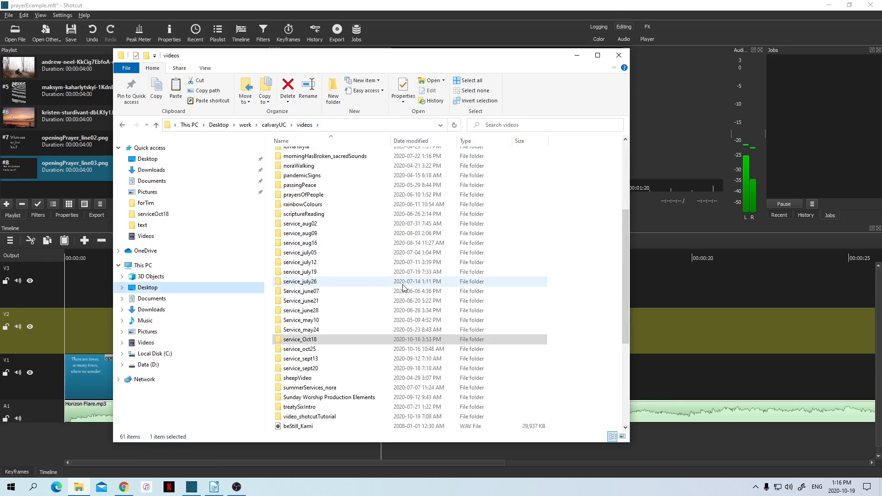
double_click(310, 416)
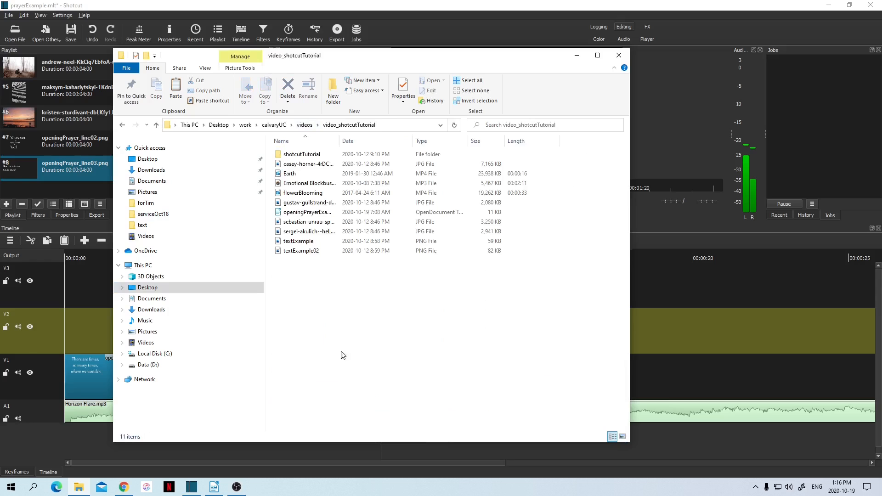
double_click(314, 156)
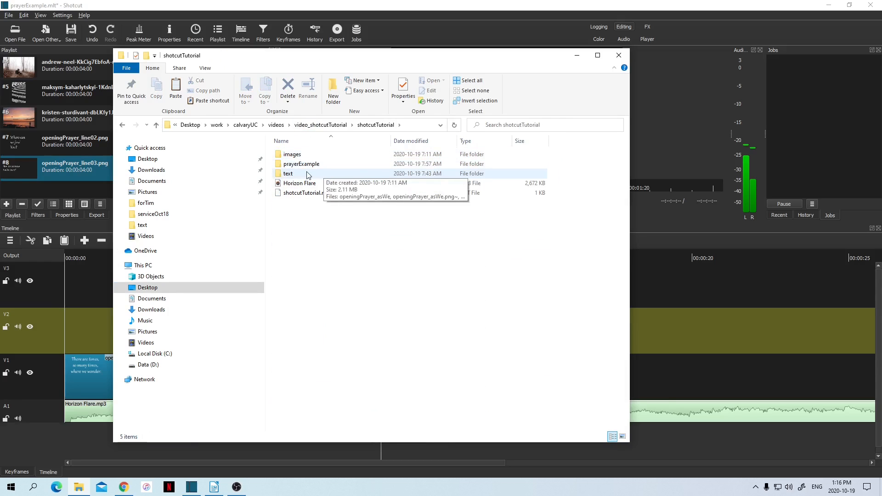
double_click(305, 173)
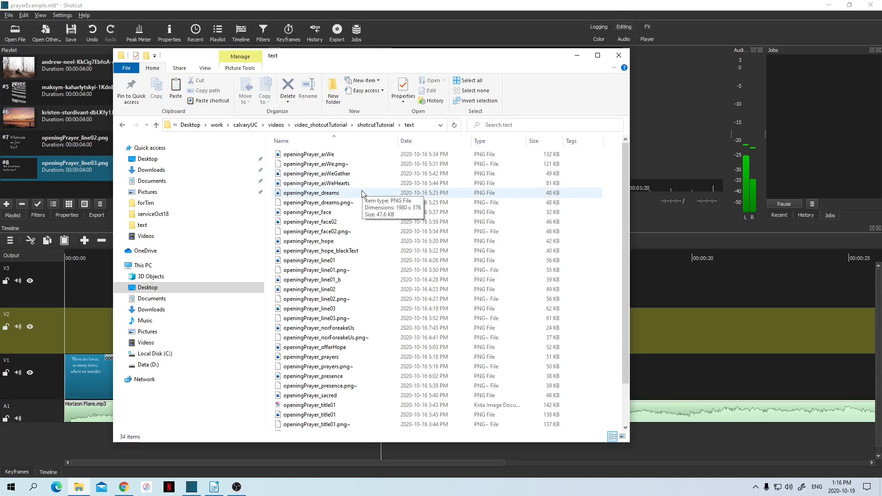
View openingPrayer_title02 to check its wording, then add it to the Shotcut playlist and put the file window away
scroll(362, 289, "down", 2)
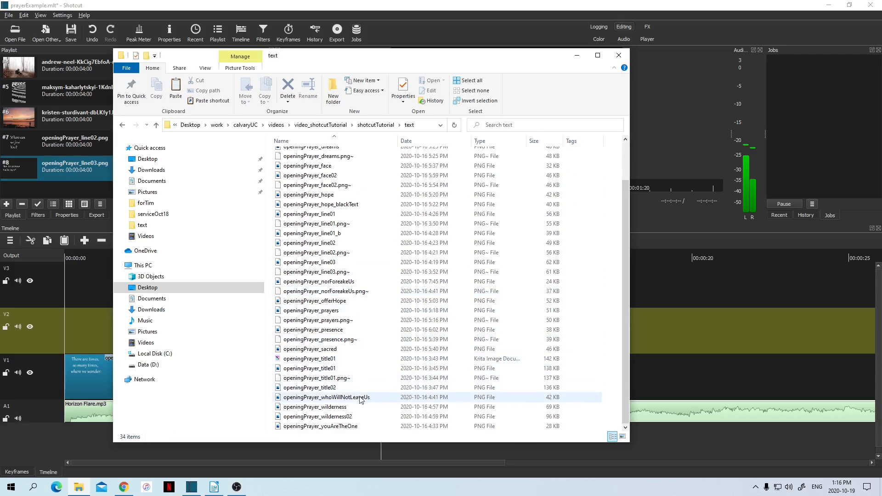
left_click(334, 389)
double_click(333, 389)
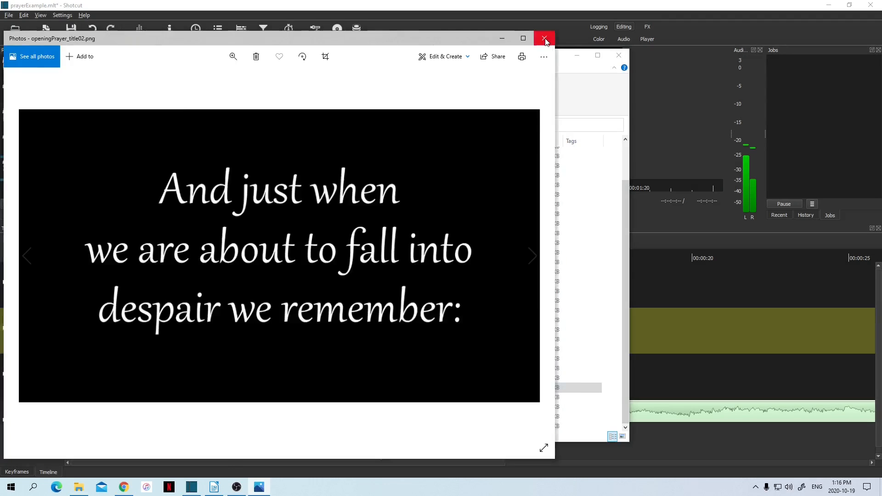
left_click(546, 40)
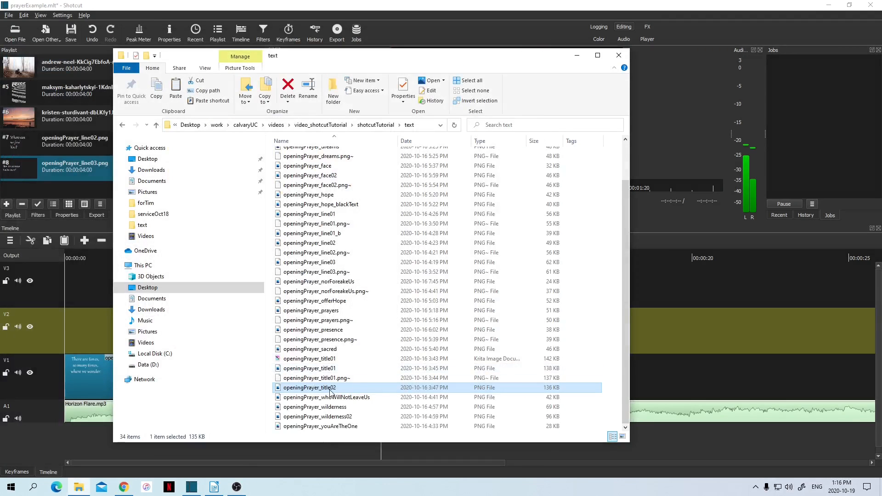
left_click_drag(332, 391, 51, 183)
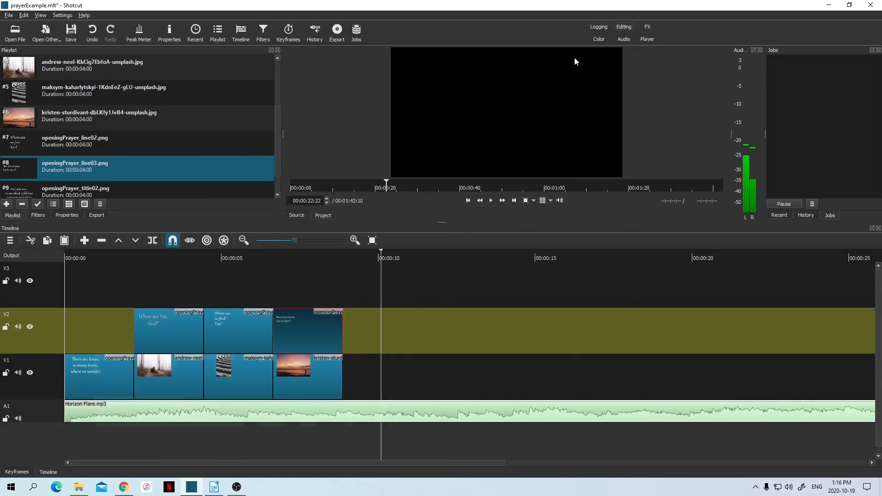
left_click(577, 55)
Place openingPrayer_title02.png on V1 right after the sunset photo and extend it to match the neighbouring clips' length
scroll(124, 172, "down", 1)
left_click_drag(56, 170, 348, 370)
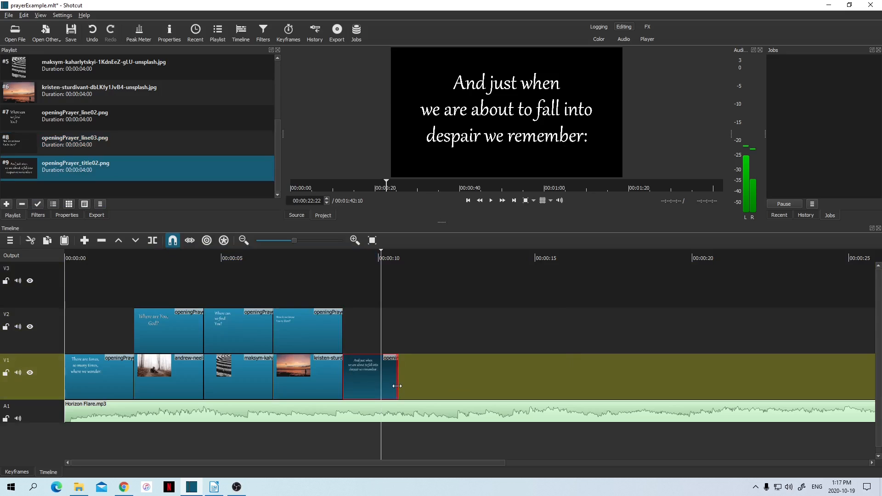
left_click_drag(397, 386, 415, 390)
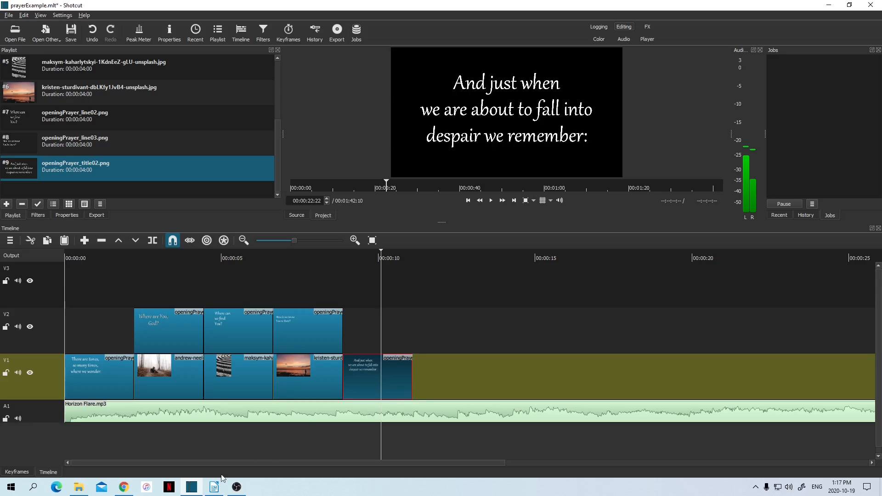
Check the next prayer line in LibreOffice Writer, then search Unsplash in Chrome for "help" and browse the photos for a fitting image
left_click(215, 487)
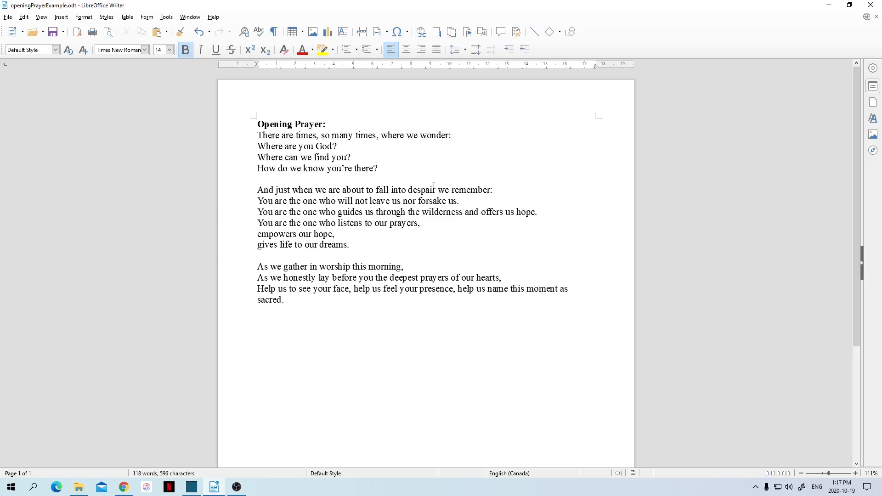
mouse_move(124, 490)
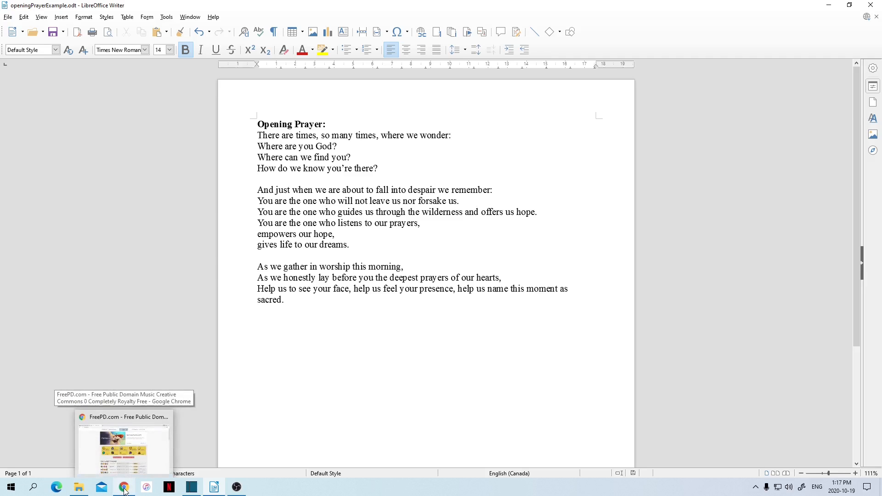
left_click(124, 489)
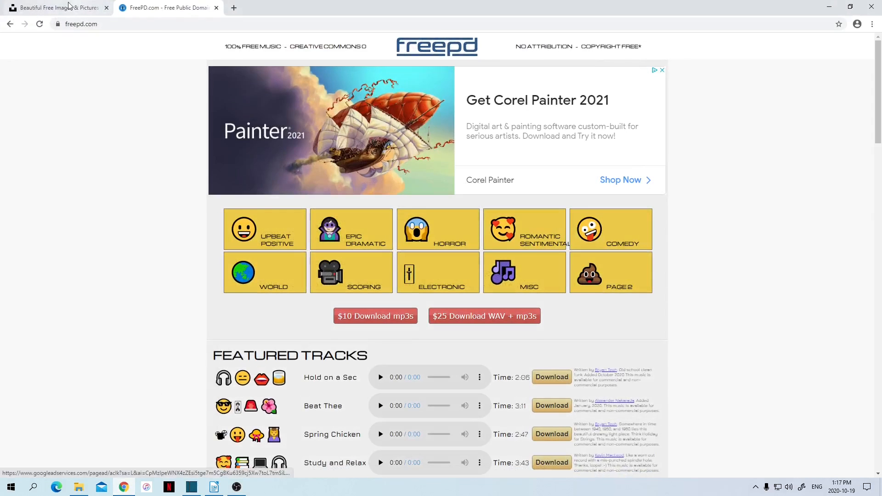
left_click(63, 11)
left_click(291, 231)
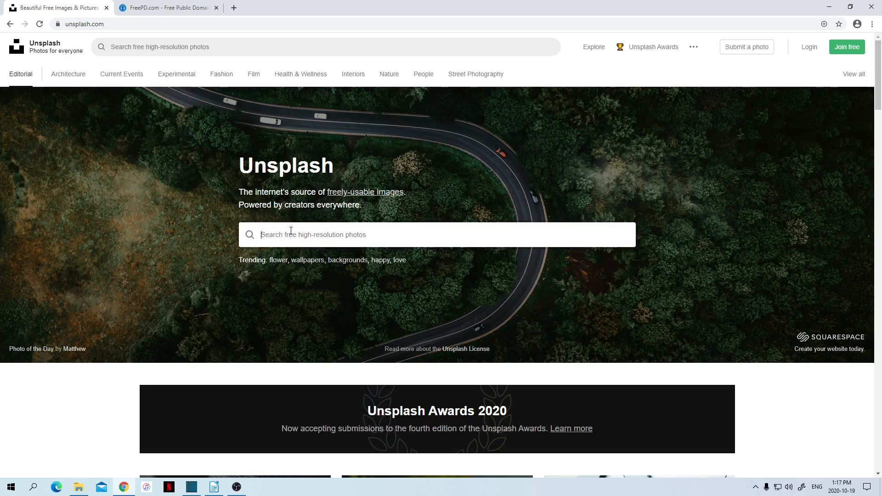
type("help")
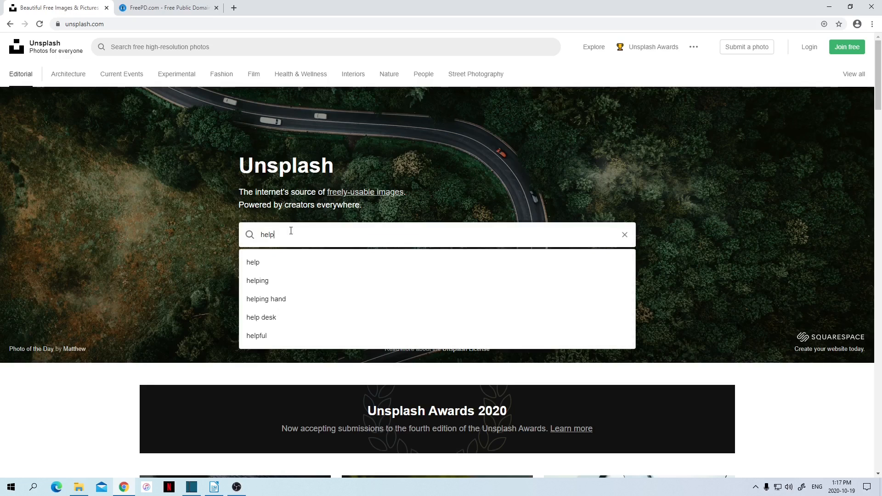
key("Return")
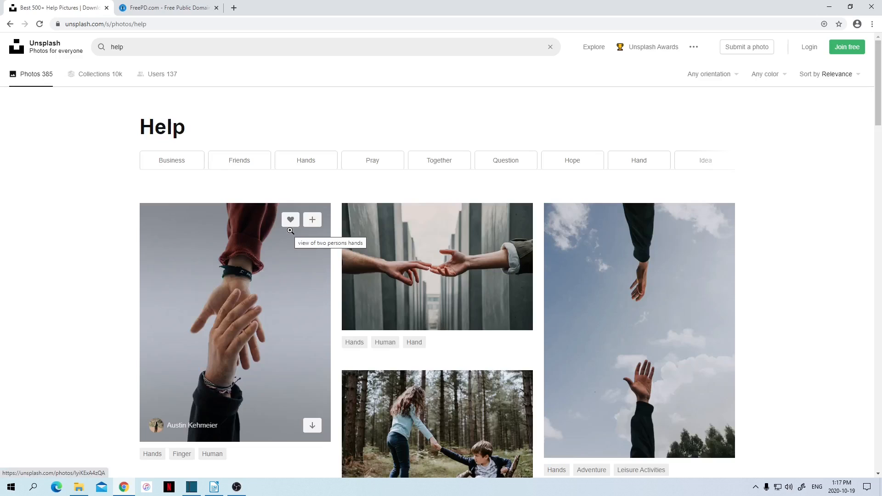
scroll(455, 280, "down", 3)
scroll(473, 272, "down", 7)
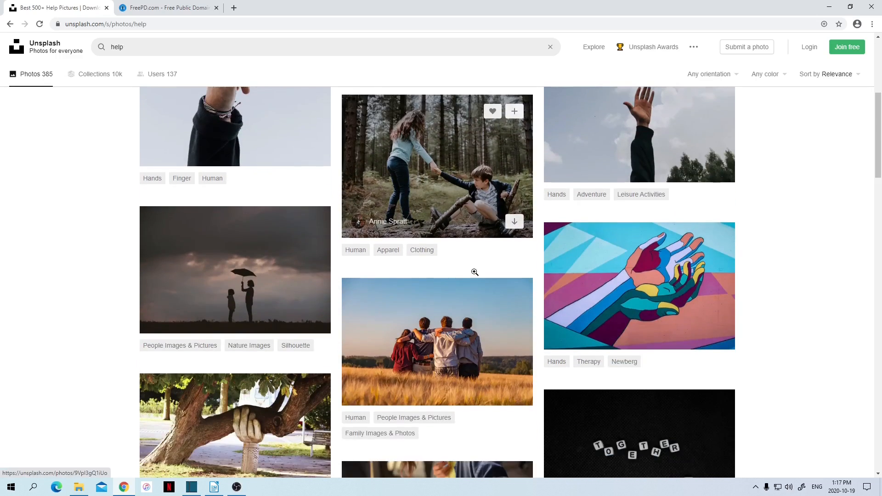
scroll(474, 272, "down", 12)
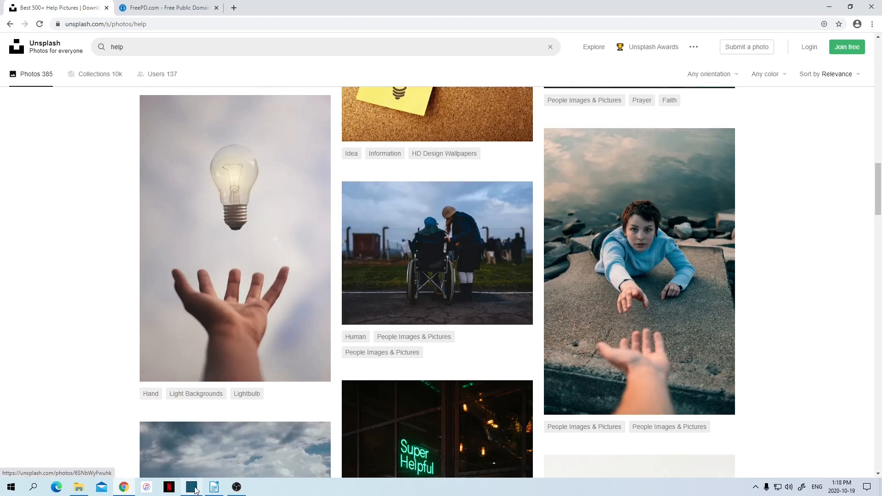
Add the photo of the boy reaching for a hand from the images folder to the Shotcut playlist, and put the file window away
key("alt+Tab")
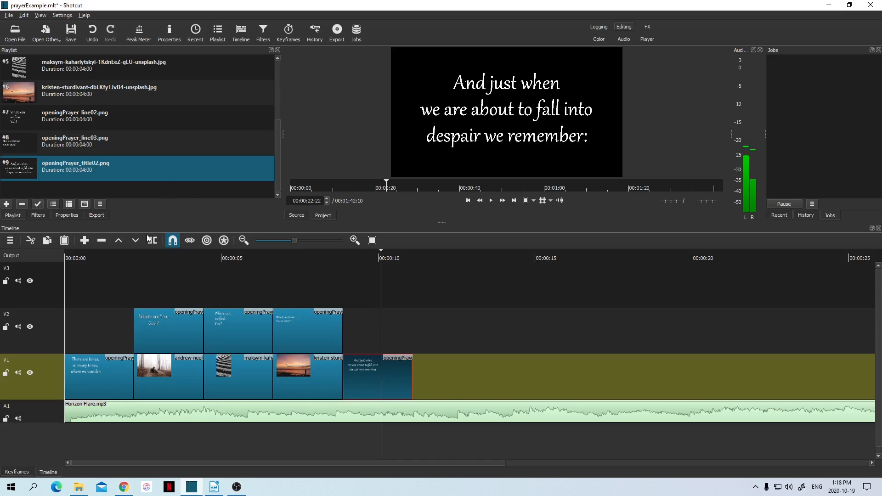
left_click(79, 487)
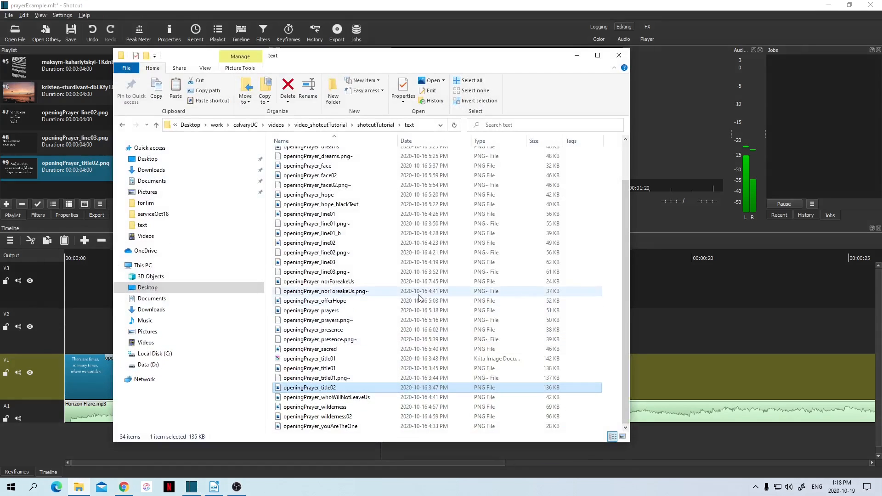
left_click(380, 125)
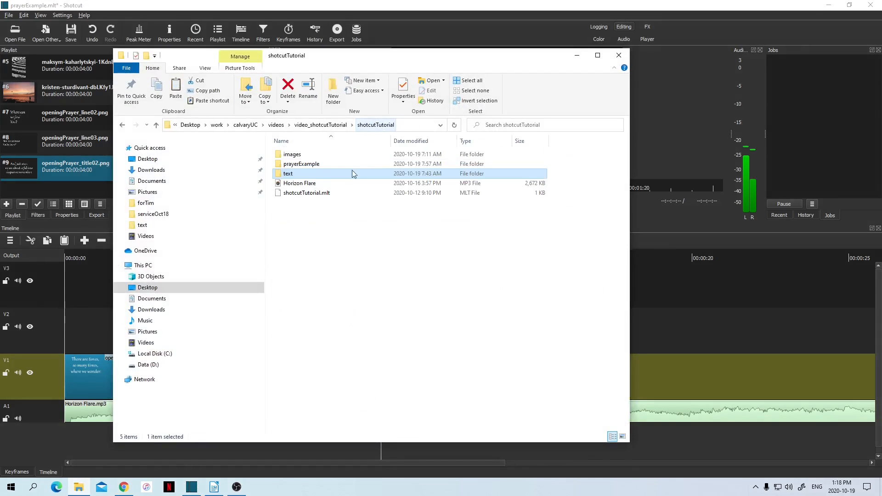
double_click(310, 157)
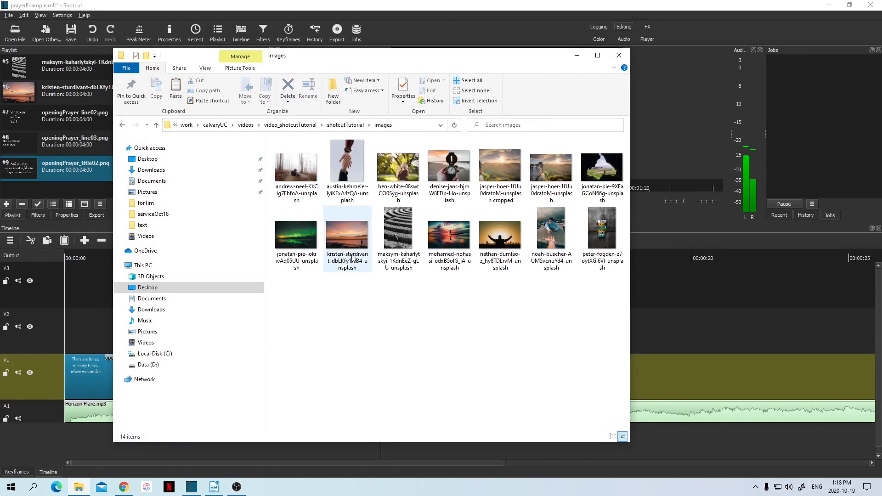
left_click_drag(462, 241, 40, 191)
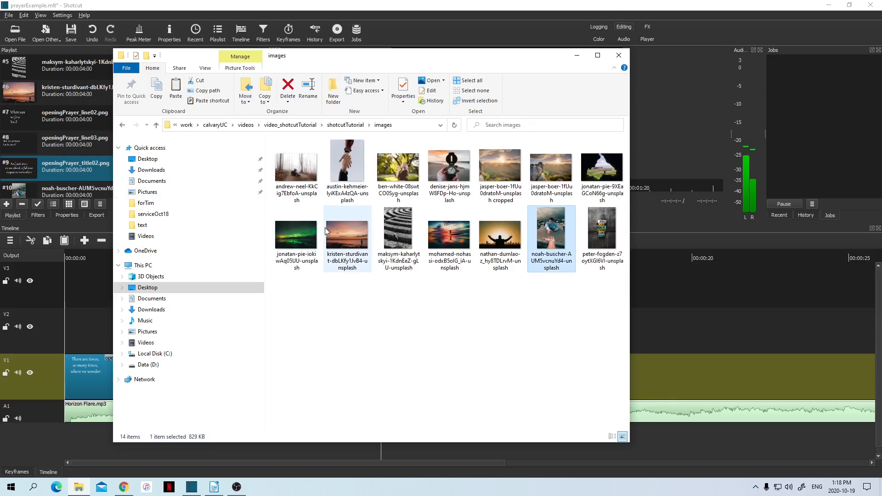
left_click(575, 56)
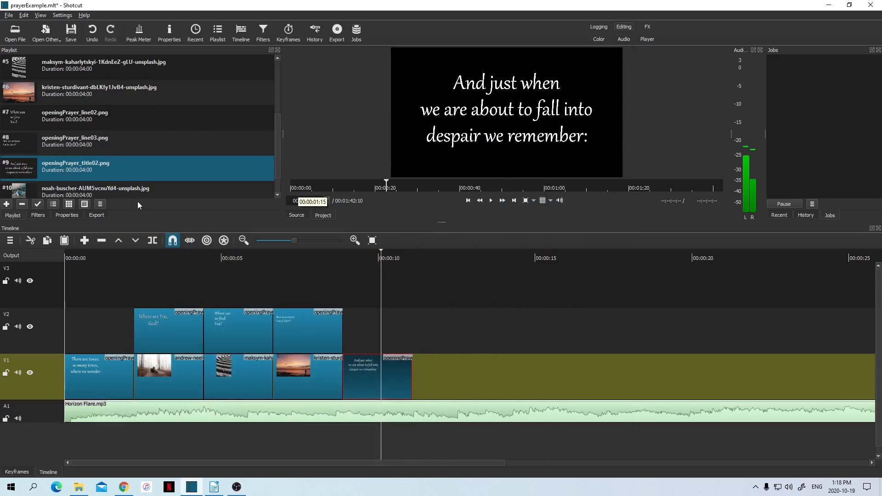
Place the reaching-hand photo on V1 right after openingPrayer_title02.png and extend it to match the neighbouring clips' length
scroll(95, 181, "down", 1)
left_click_drag(80, 167, 416, 367)
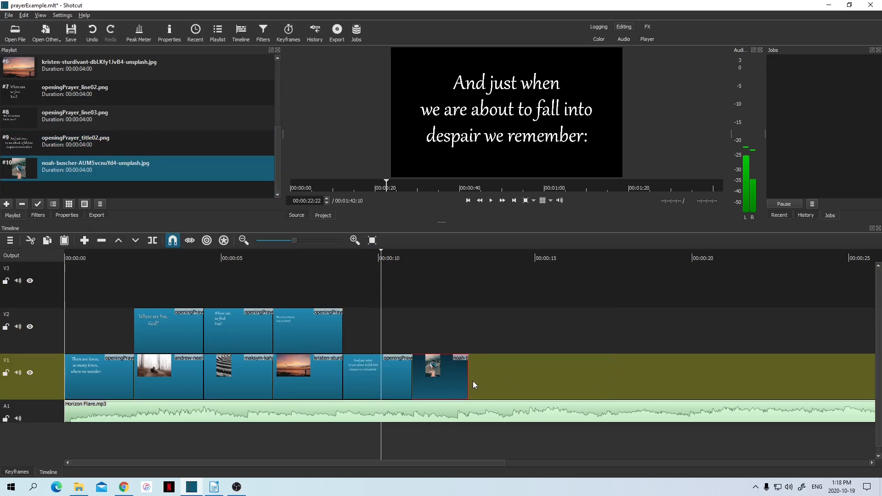
left_click_drag(473, 385, 487, 381)
Check the next prayer line in LibreOffice Writer, then open the text folder inside shotcutTutorial in File Explorer
left_click(214, 487)
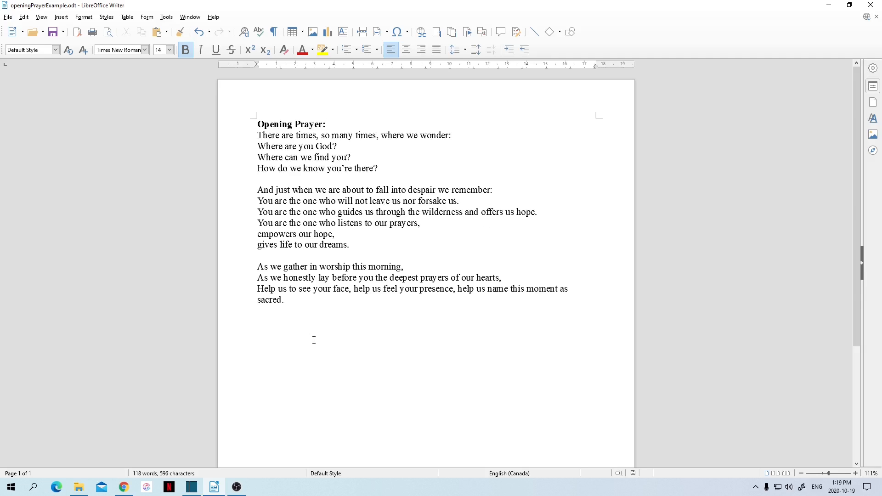
left_click(193, 486)
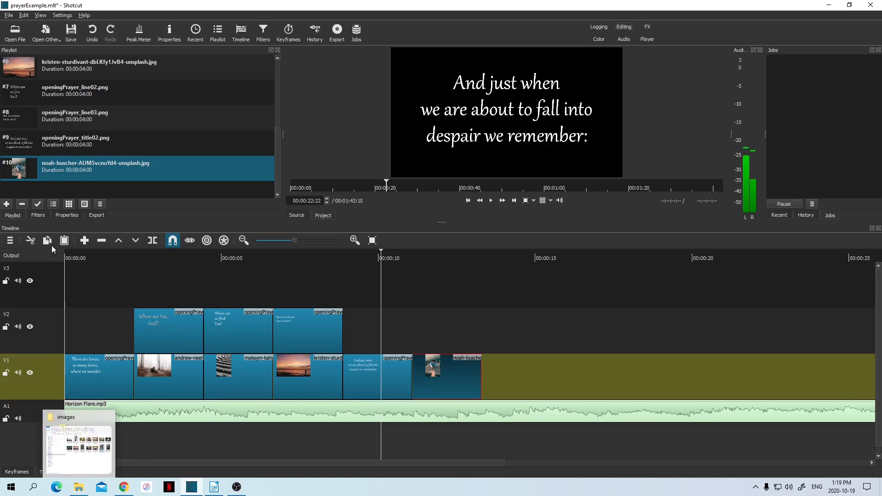
left_click(79, 487)
left_click(360, 125)
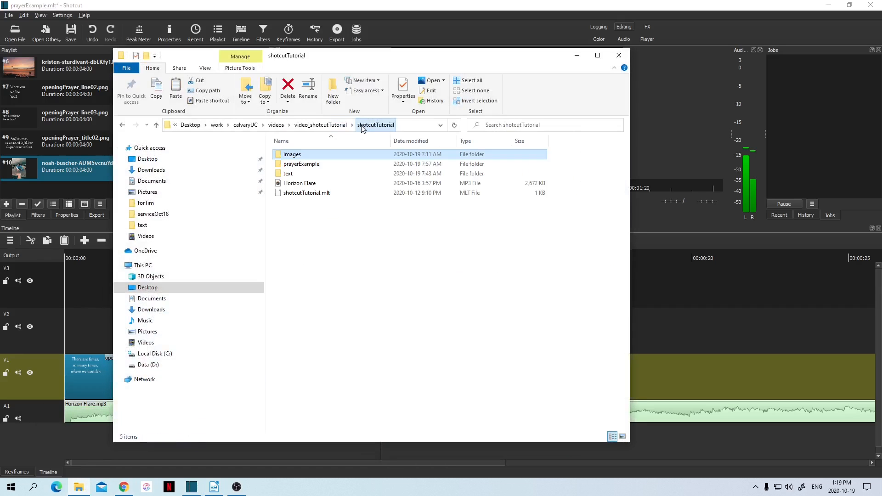
double_click(305, 174)
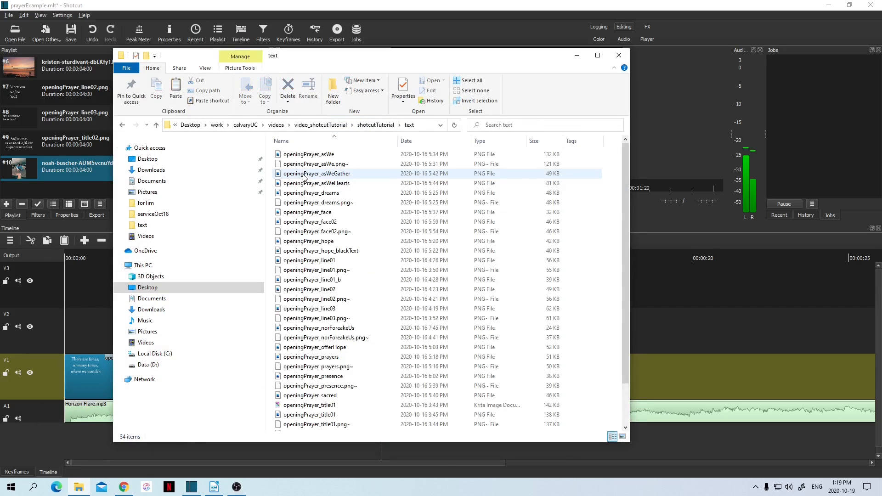
Add openingPrayer_youAreTheOne, openingPrayer_whoWillNotLeaveUs and openingPrayer_norForeakeUs to the Shotcut playlist and put the file window away
scroll(343, 210, "down", 2)
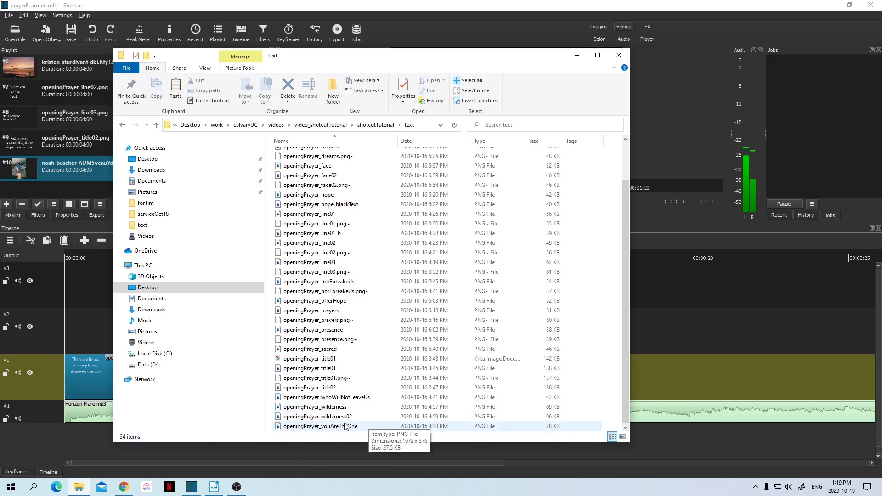
left_click_drag(345, 426, 68, 185)
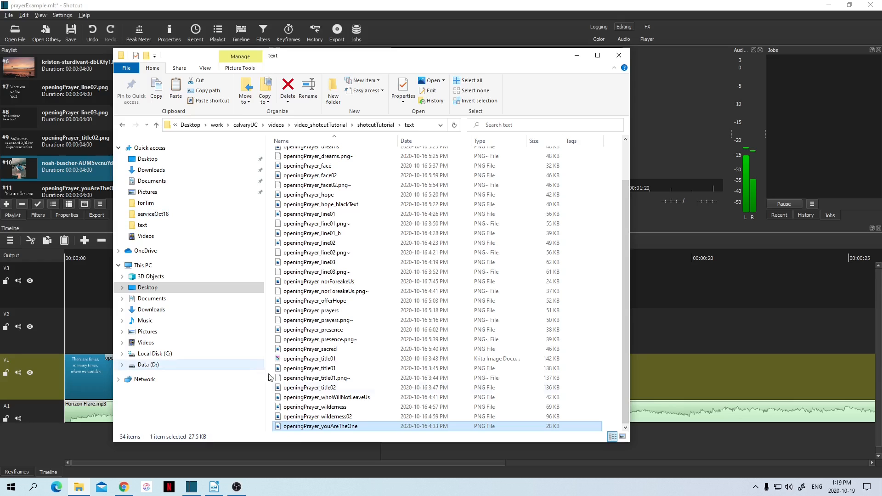
left_click_drag(357, 400, 68, 180)
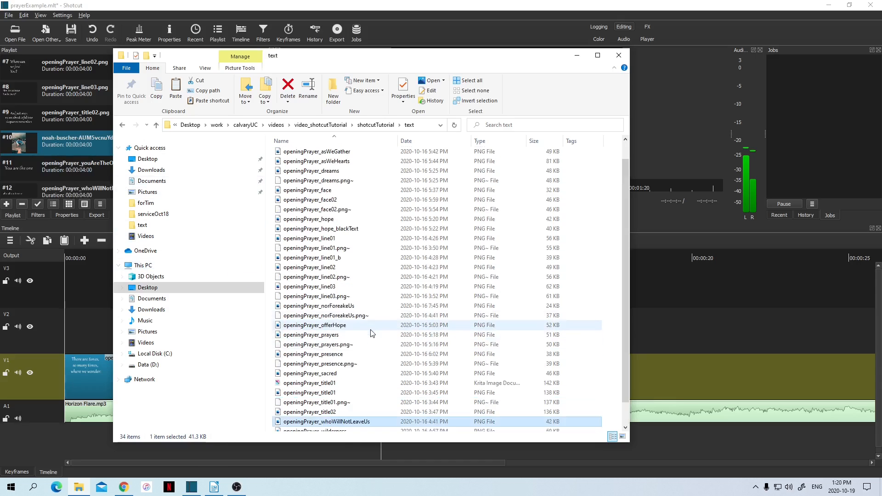
scroll(370, 321, "up", 1)
scroll(372, 332, "up", 1)
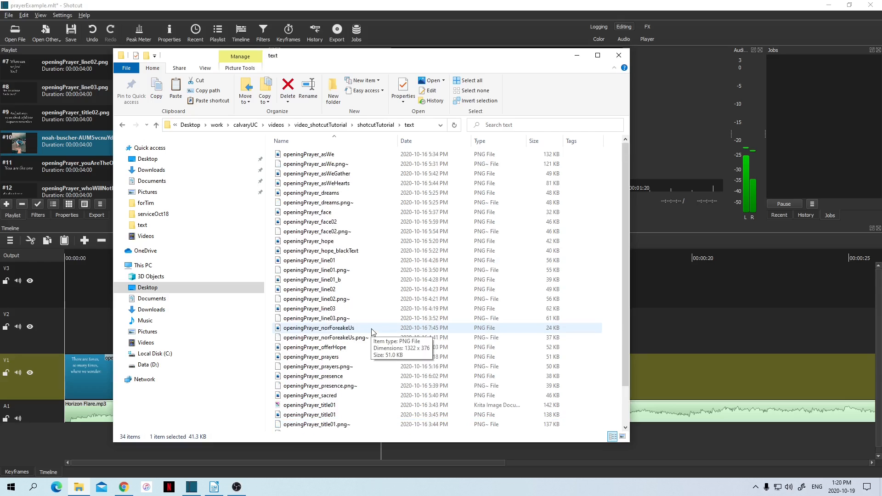
left_click(342, 328)
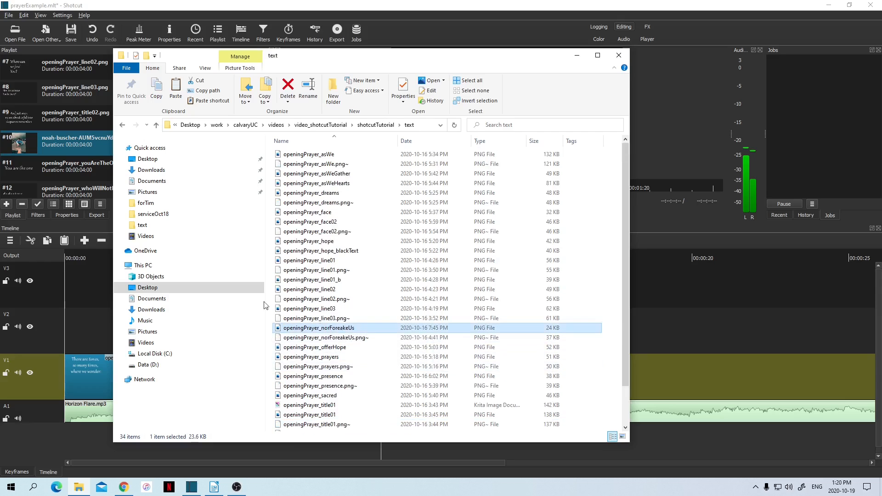
left_click_drag(265, 305, 64, 183)
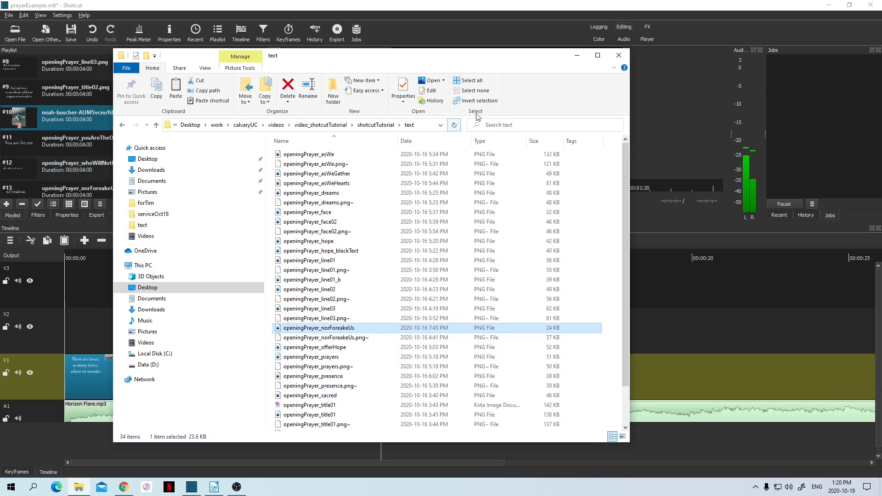
left_click(577, 55)
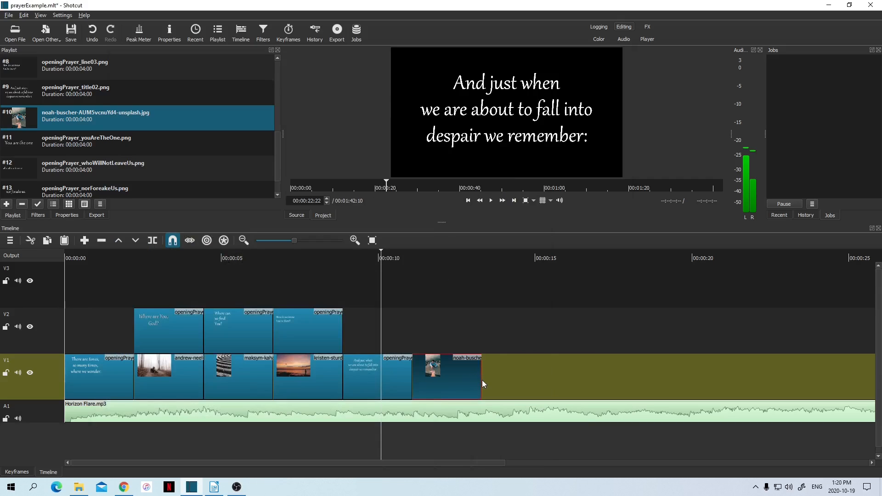
Lengthen the reaching-hand photo on V1 to just past the 15-second ruler mark, and place openingPrayer_youAreTheOne.png on V2 above its start
left_click_drag(562, 381, 570, 381)
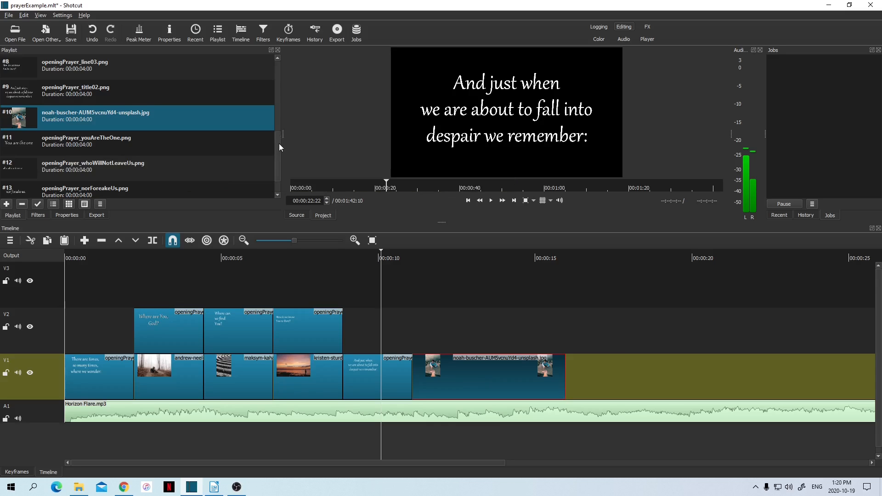
left_click_drag(280, 143, 279, 148)
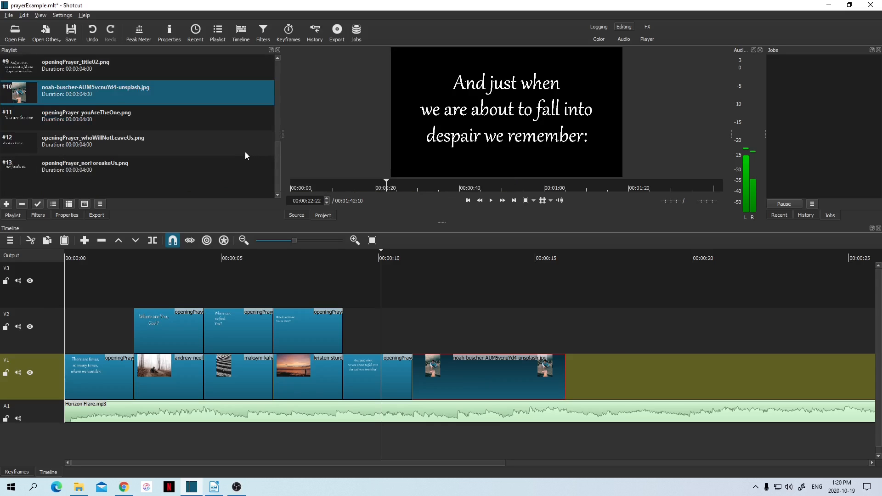
left_click_drag(78, 125, 412, 334)
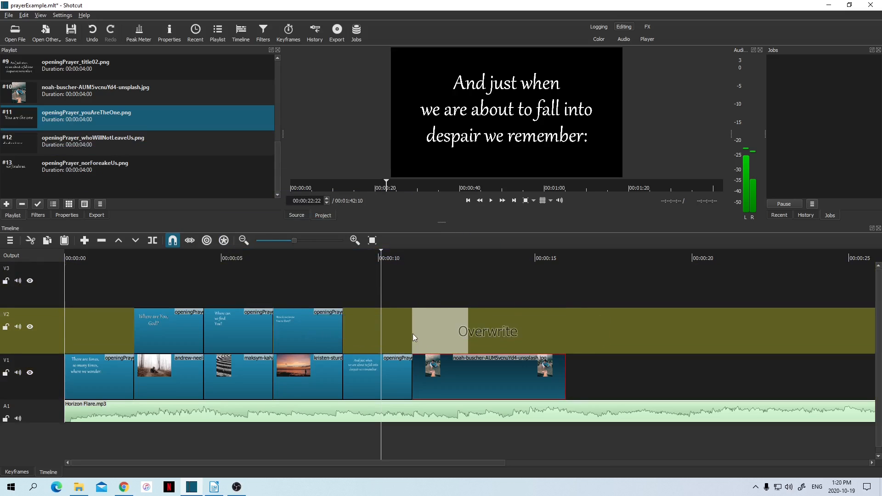
Add a Size, Position & Rotate filter to the "You are the one" clip and move its text up to a vertical position of about -153
left_click(440, 256)
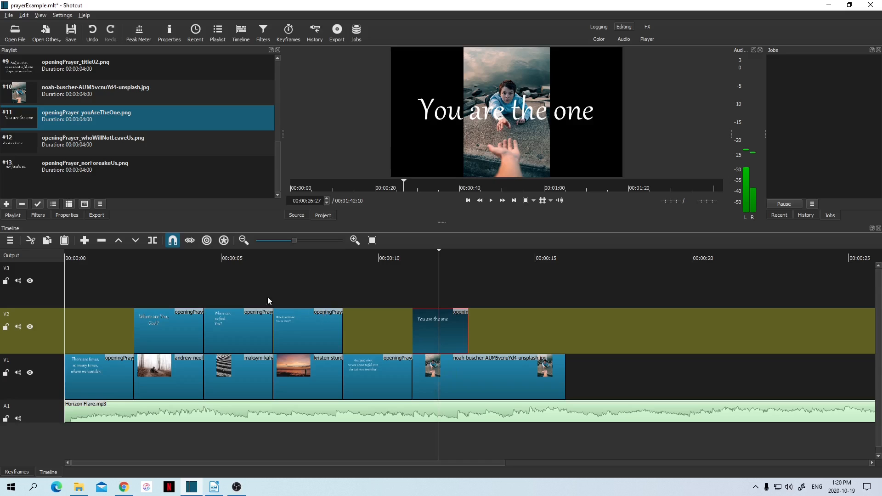
left_click(37, 216)
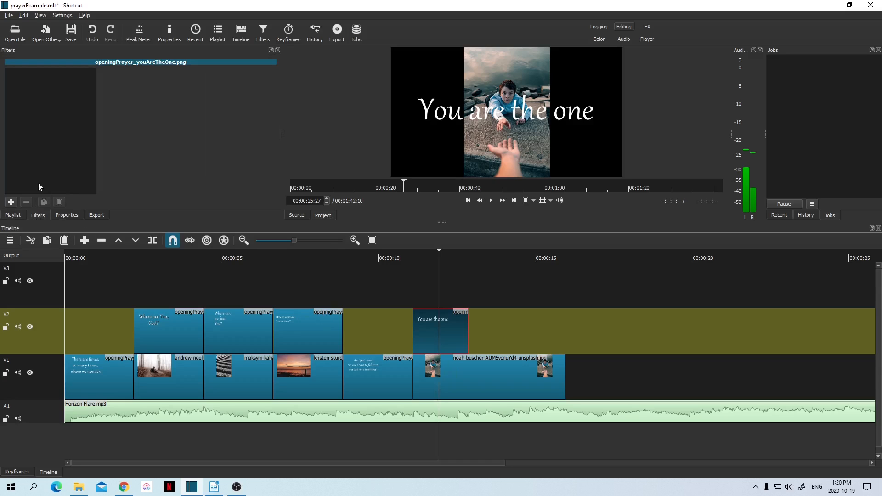
left_click(10, 203)
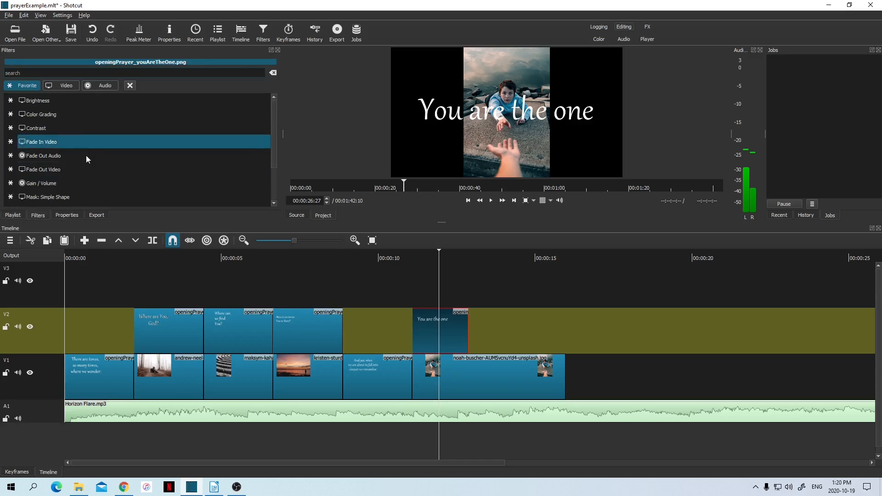
scroll(82, 161, "down", 3)
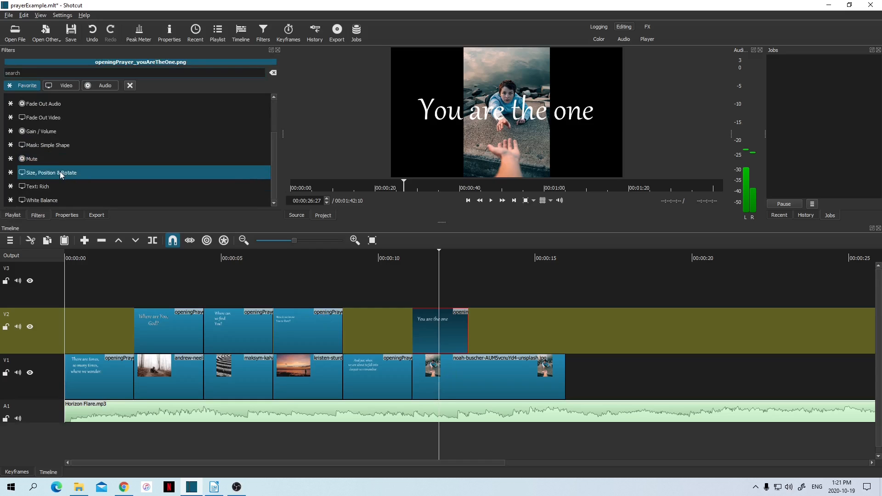
left_click(61, 172)
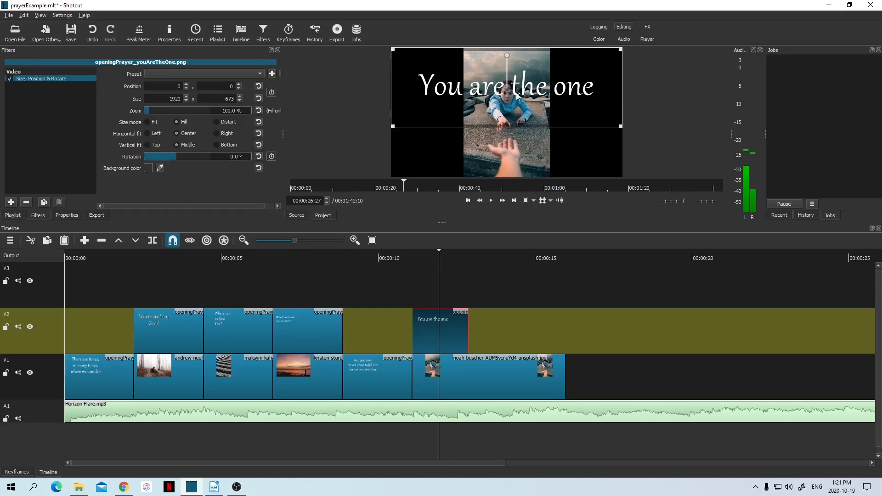
left_click_drag(507, 88, 506, 64)
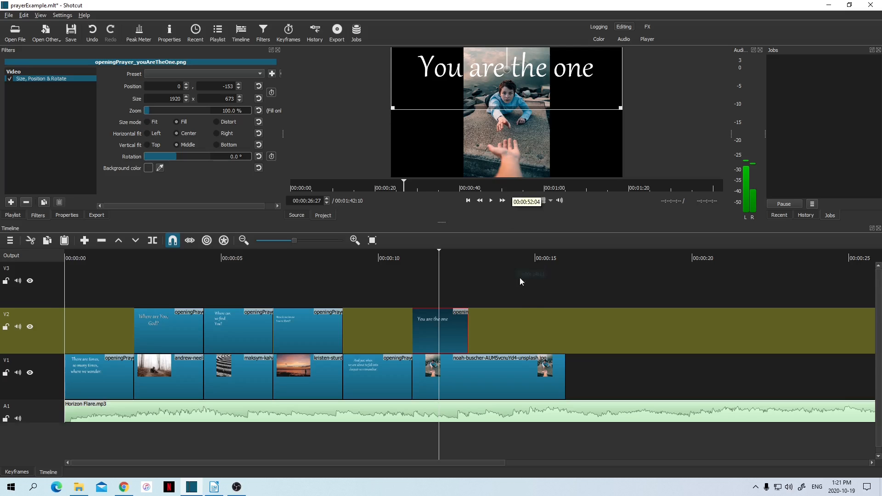
Place openingPrayer_whoWillNotLeaveUs.png on V2 directly after the "You are the one" clip and show it in the preview
left_click(17, 216)
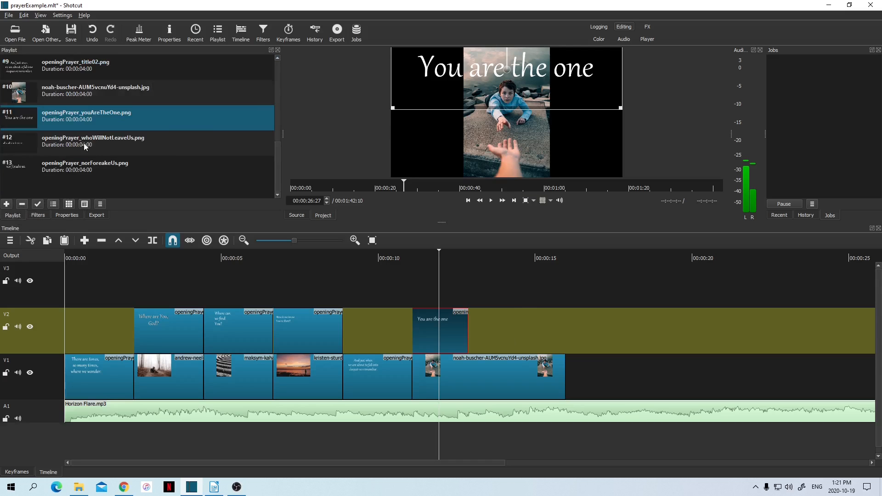
left_click_drag(84, 142, 472, 336)
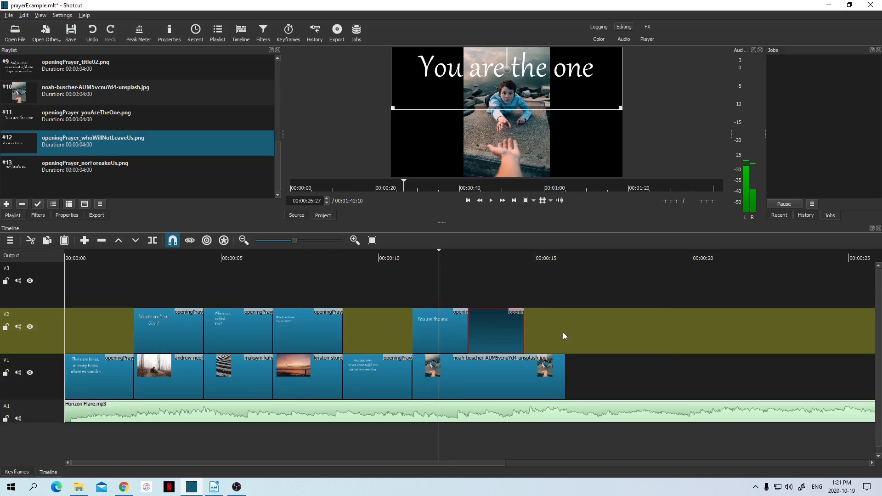
left_click(506, 258)
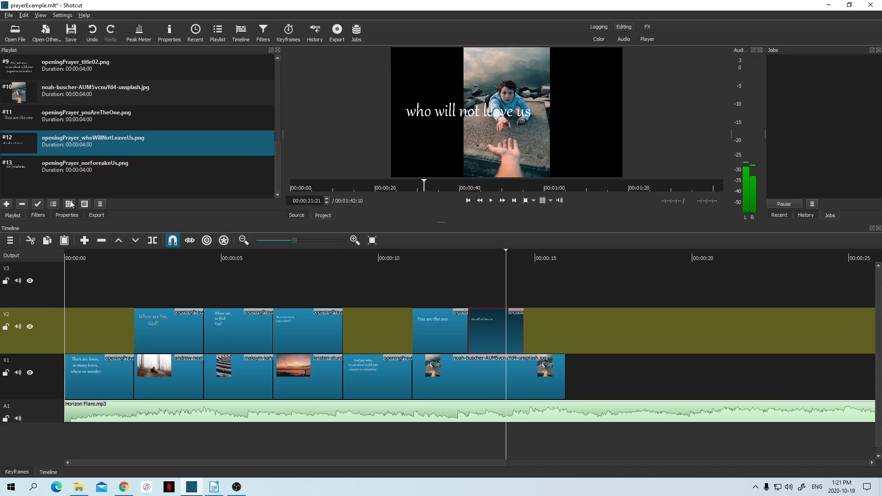
Add a Size, Position & Rotate filter to the "who will not leave us" clip and move its text down to about -23, 530
left_click(40, 215)
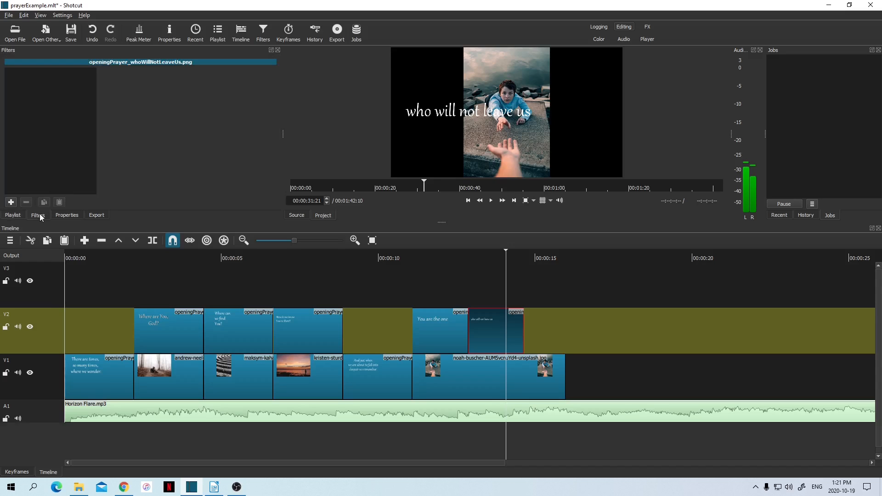
left_click(10, 202)
scroll(130, 180, "down", 3)
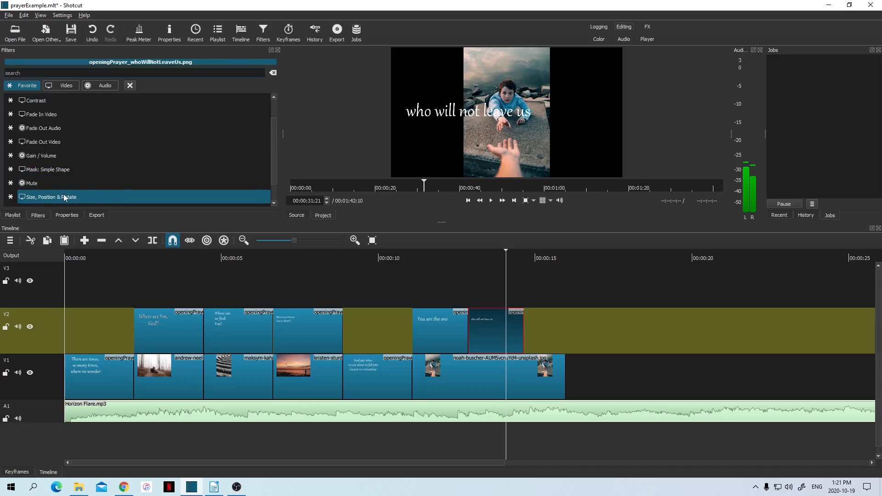
left_click(171, 200)
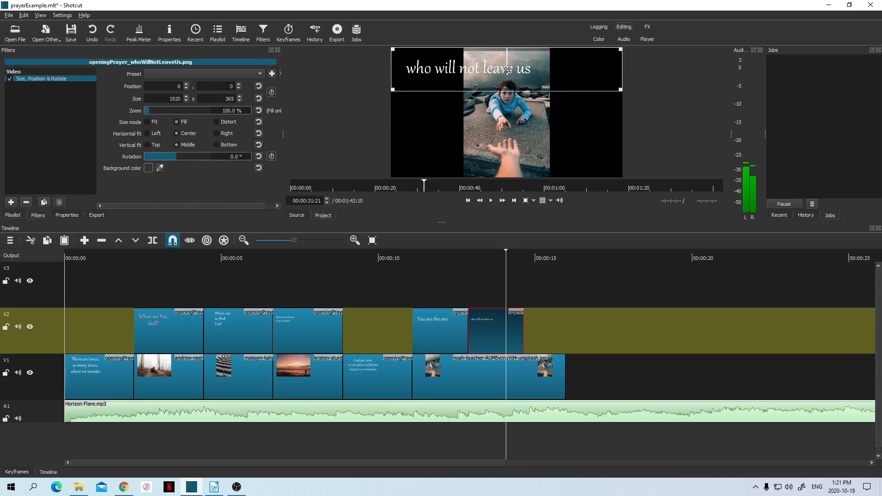
left_click_drag(508, 70, 506, 142)
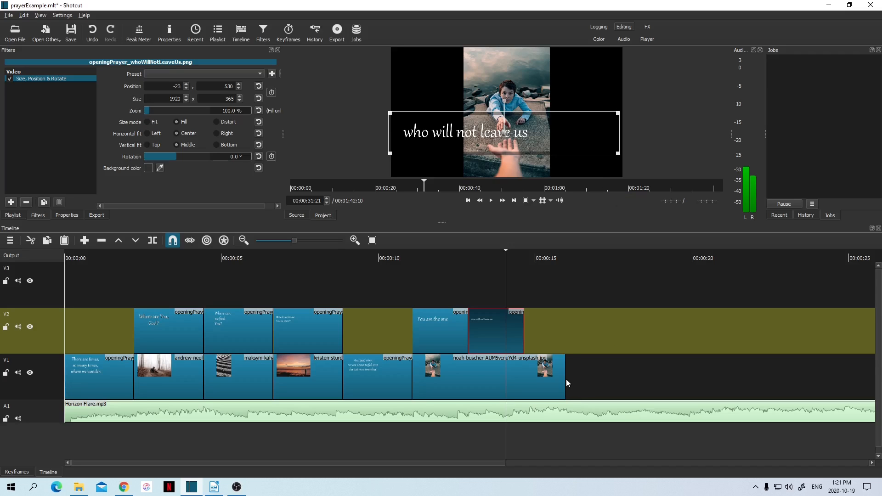
Extend the end of the reaching-hand photo on V1 a little further to make room for a third text clip
left_click_drag(571, 380, 587, 382)
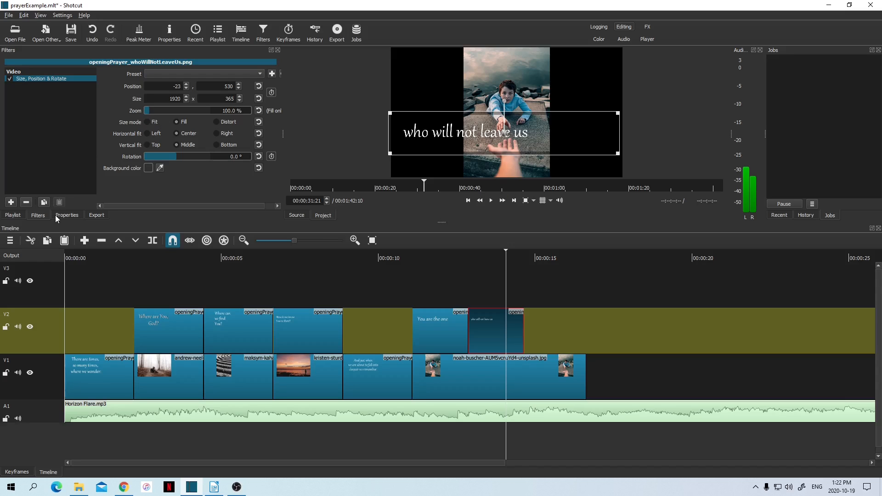
Place openingPrayer_norForeakeUs.png on V2 directly after the "who will not leave us" clip and show it in the preview
left_click(13, 216)
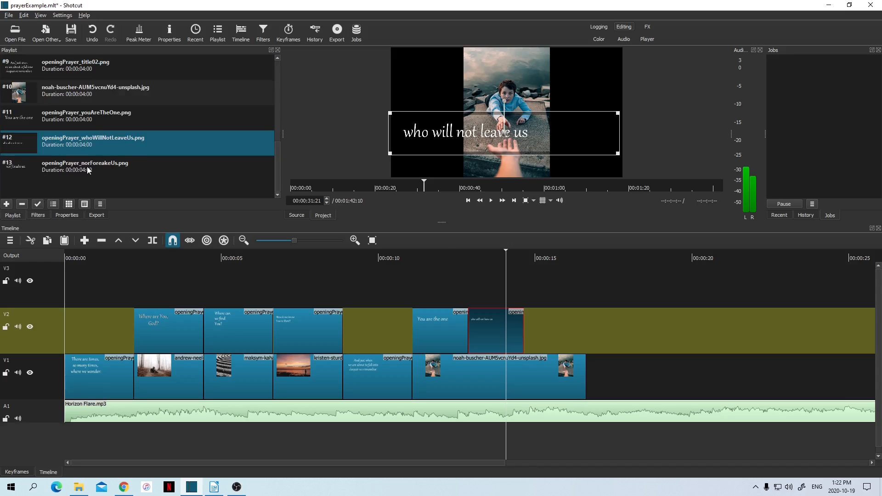
left_click_drag(87, 167, 529, 327)
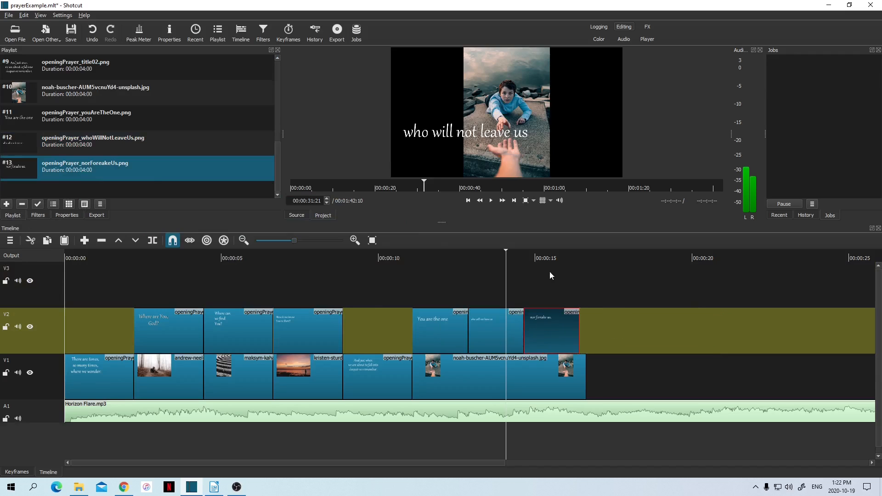
left_click(549, 255)
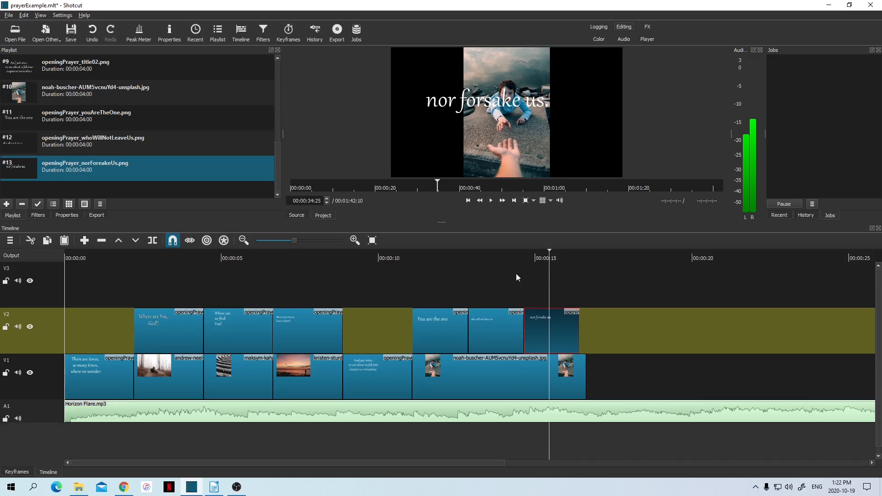
Add a Size, Position & Rotate filter to the "nor forsake us" clip, shrink it to about 1530 x 540 and move it to about 763, 508
left_click(39, 215)
left_click(11, 203)
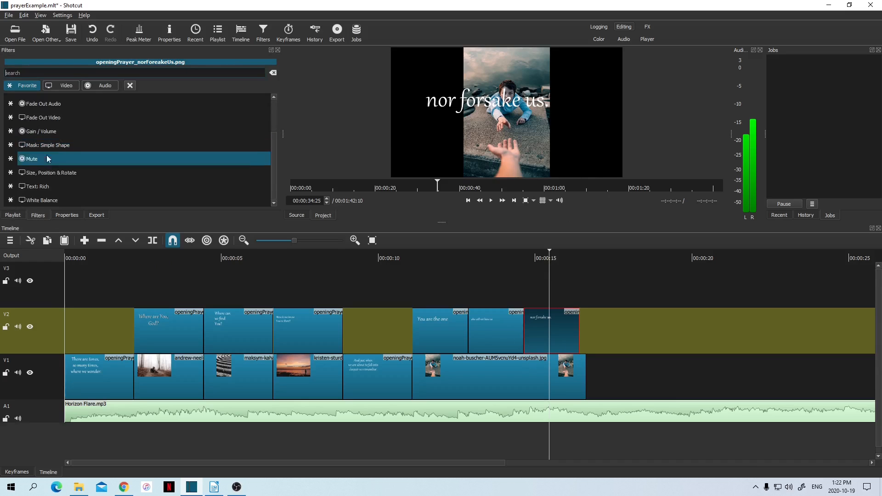
left_click(50, 173)
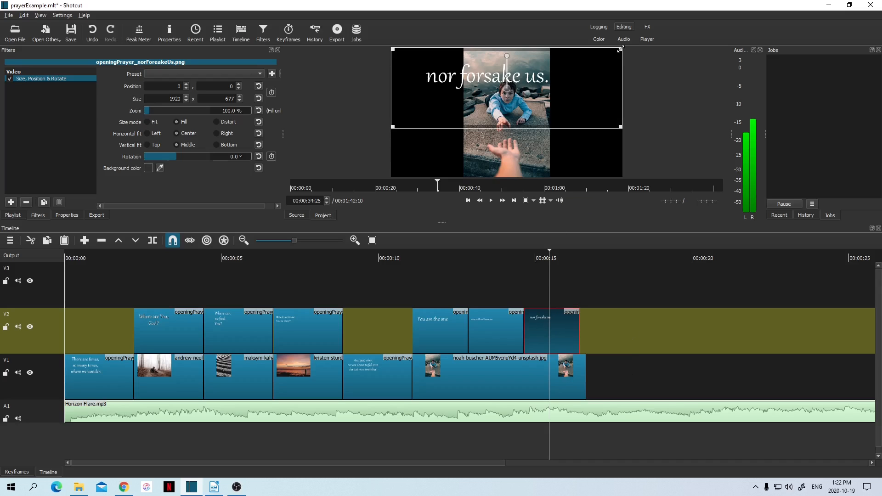
left_click_drag(620, 49, 578, 74)
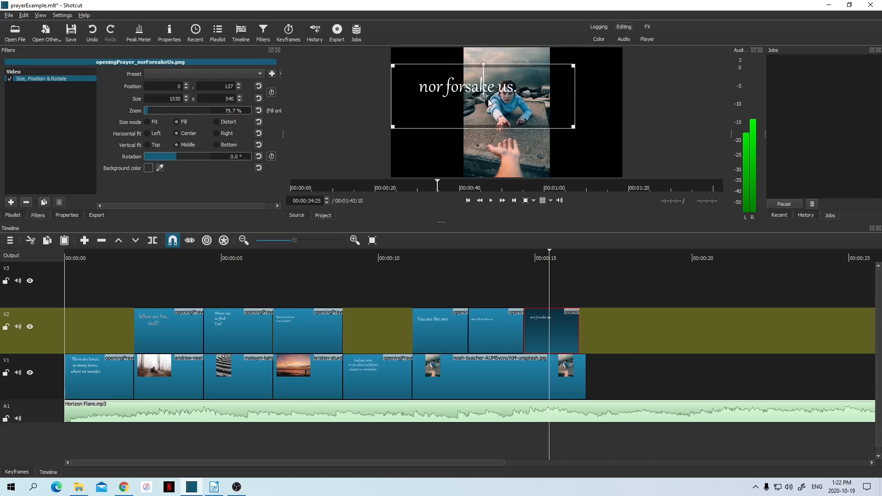
left_click_drag(486, 97, 581, 146)
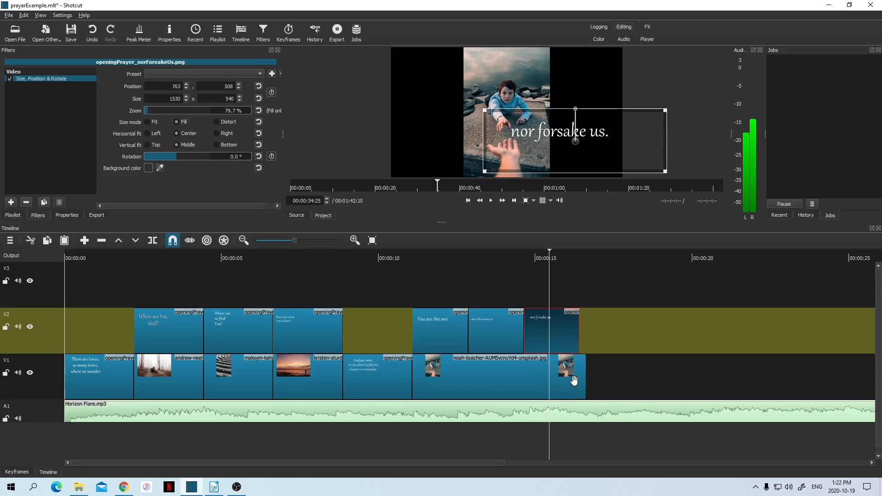
Trim the end of the reaching-hand photo on V1 to match the last text clip, and play back the section from the sunset photo
left_click_drag(583, 375, 573, 377)
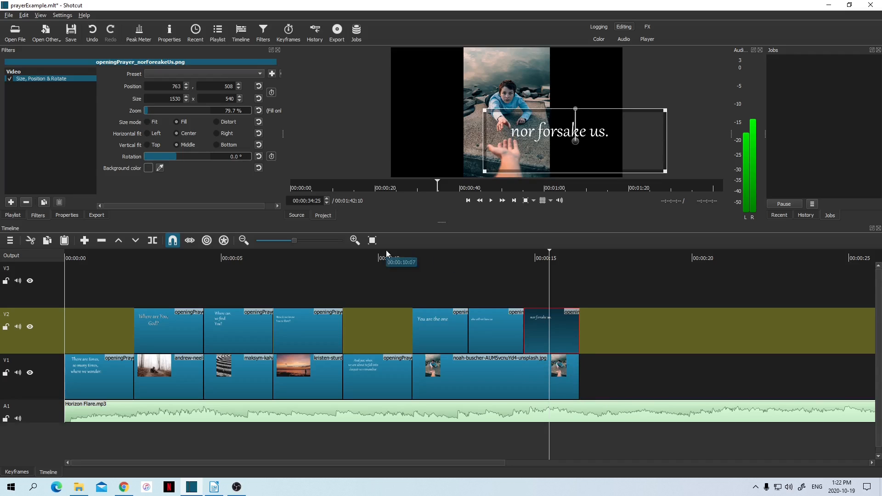
left_click(340, 254)
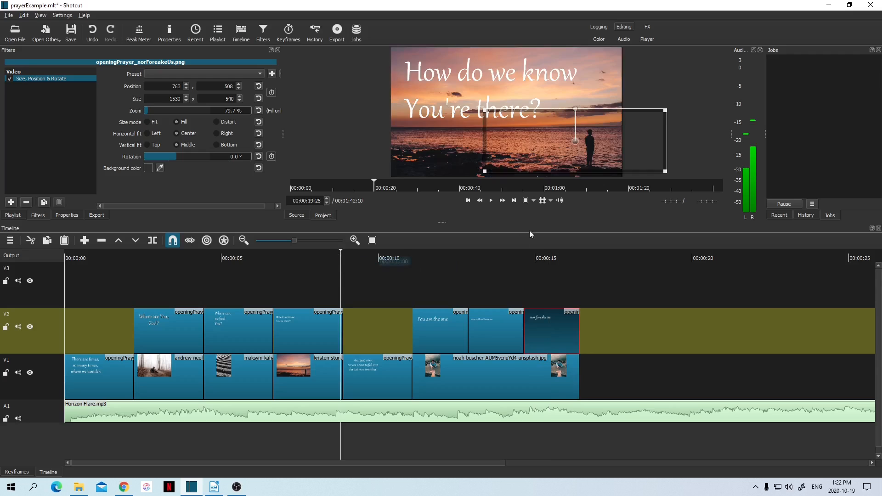
left_click(491, 201)
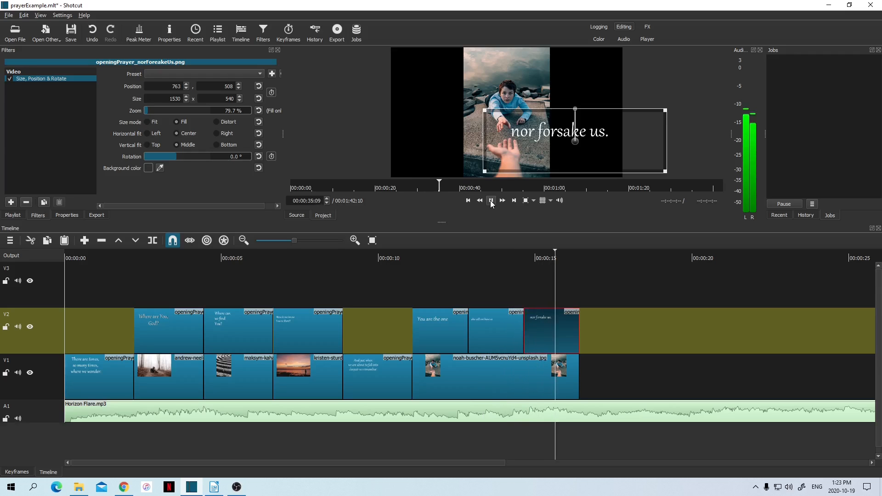
left_click(491, 200)
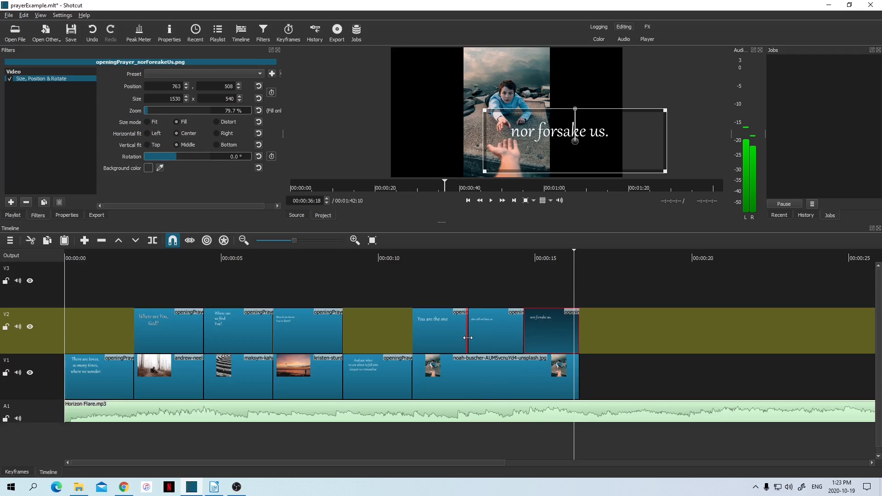
Shorten the "You are the one" and "nor forsake us" clips on V2 without gaps, and trim the reaching-hand photo to the same end
left_click_drag(467, 338, 545, 330)
mouse_move(564, 367)
left_mouse_down()
mouse_move(538, 370)
mouse_move(572, 368)
left_mouse_up()
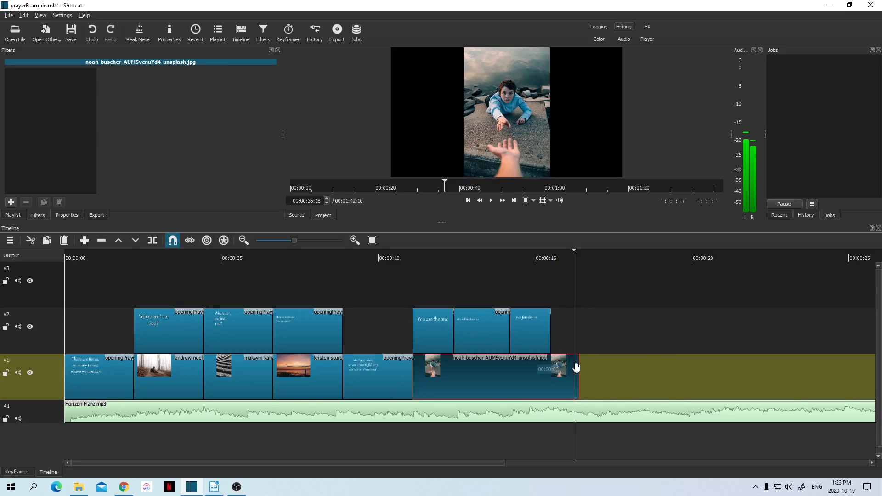
left_click(515, 257)
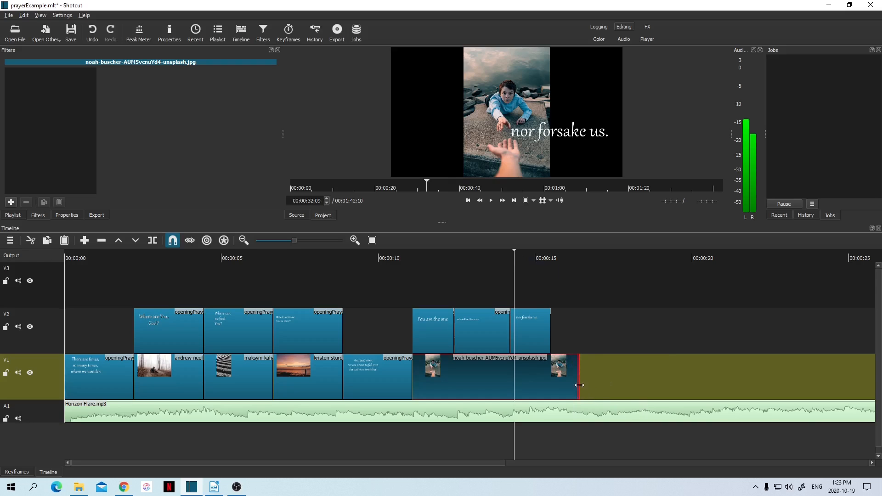
left_click_drag(580, 388, 550, 388)
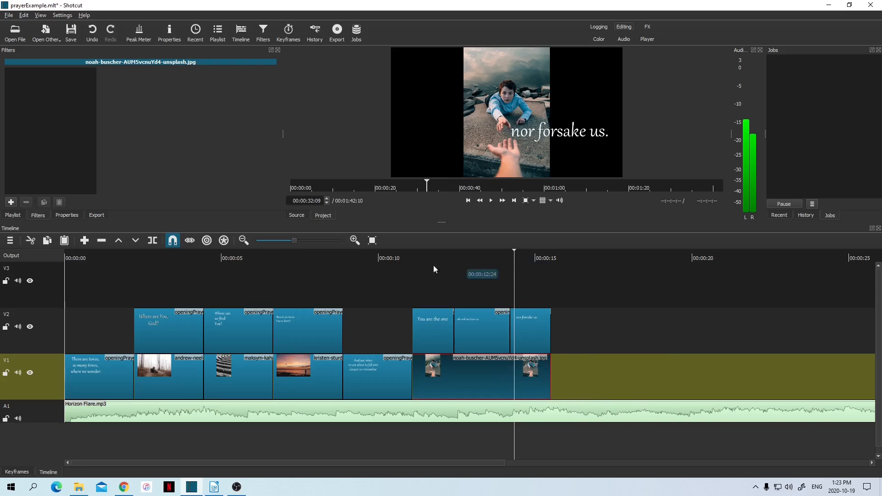
Play back the sequence from the "And just when" title through the shortened text clips to check their timing
left_click(403, 255)
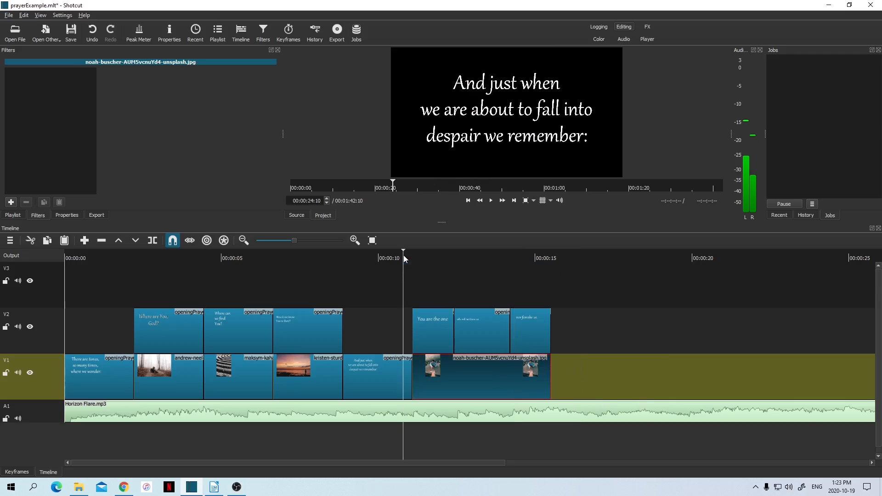
left_click(494, 199)
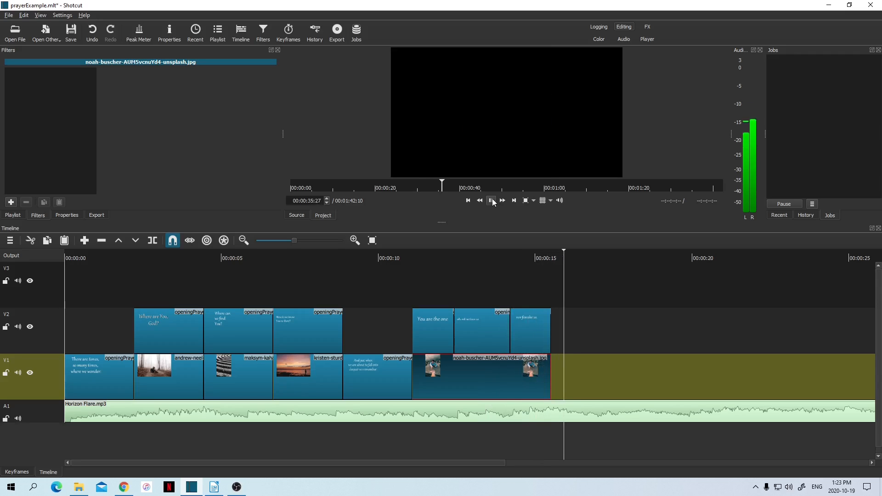
left_click(491, 199)
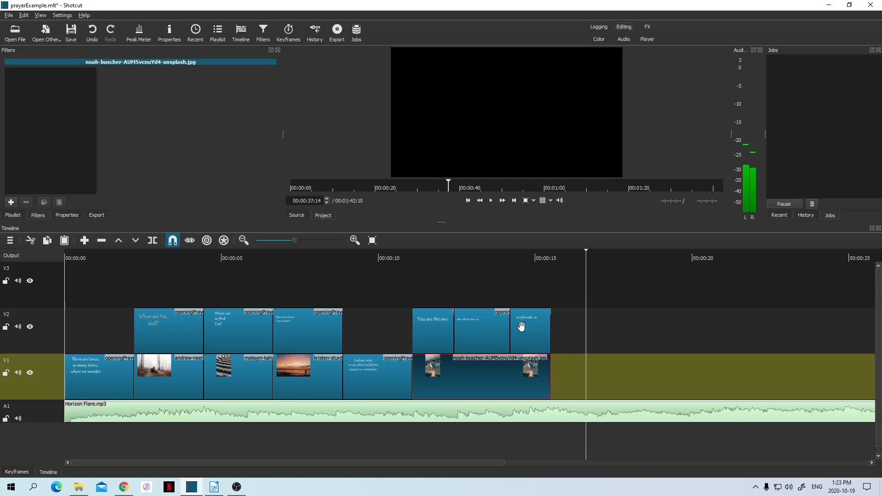
Check the next prayer line in the LibreOffice Writer document, then search Unsplash in Chrome for "guiding" and browse the photos
left_click(217, 491)
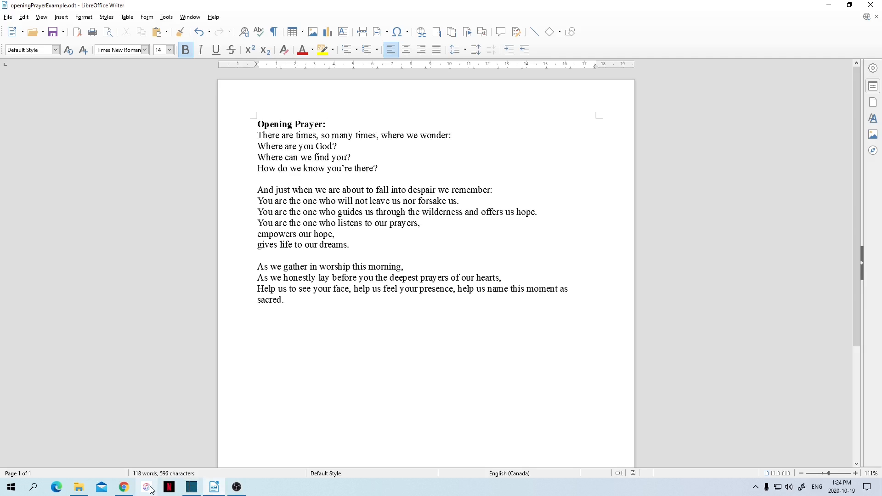
left_click(124, 486)
scroll(298, 206, "up", 15)
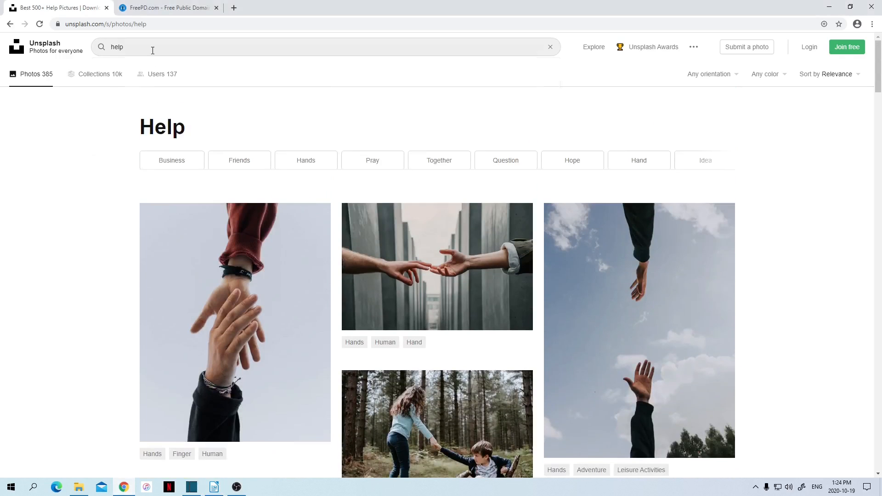
left_click(152, 49)
type("gi")
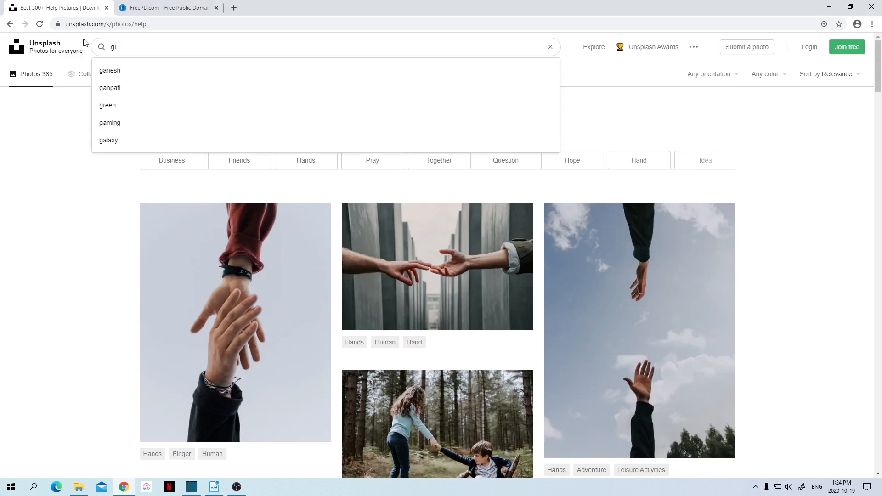
key("BackSpace")
type("uideing")
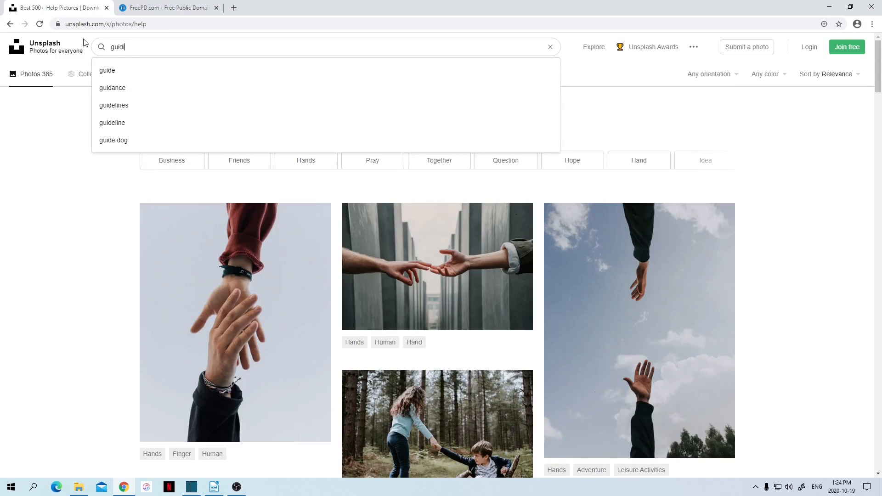
key("Return")
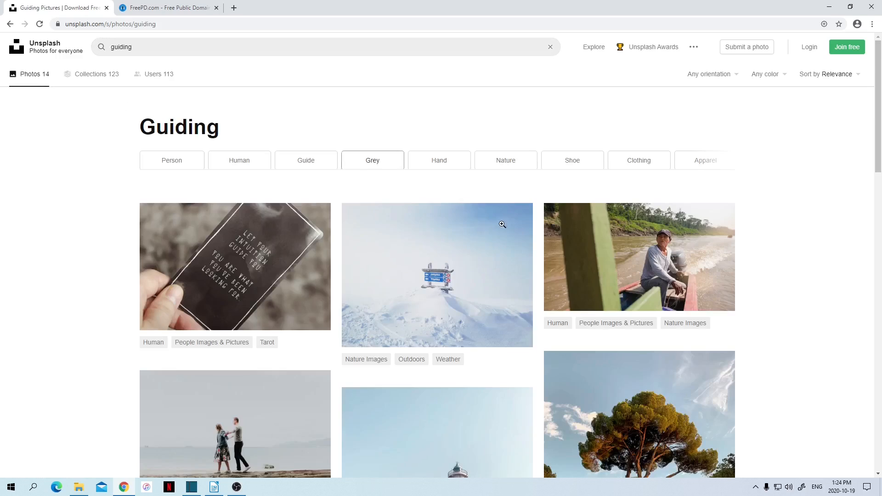
scroll(498, 228, "down", 10)
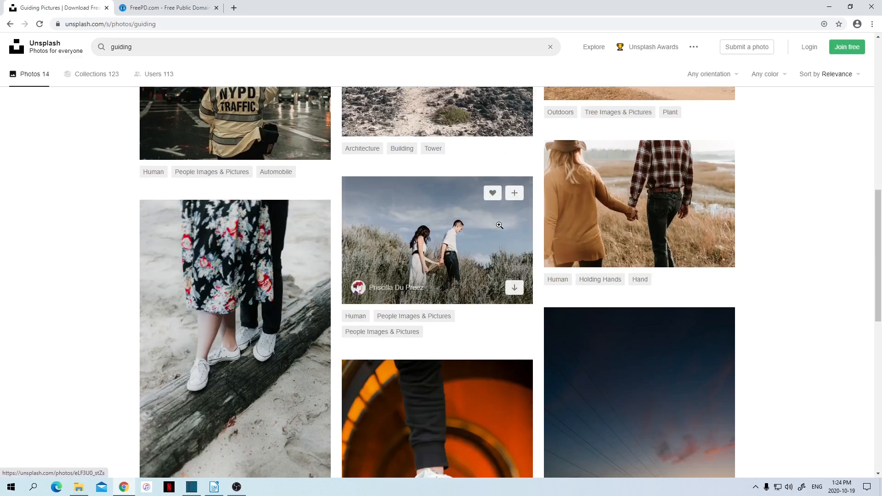
scroll(500, 225, "down", 6)
scroll(499, 226, "up", 7)
scroll(498, 224, "up", 10)
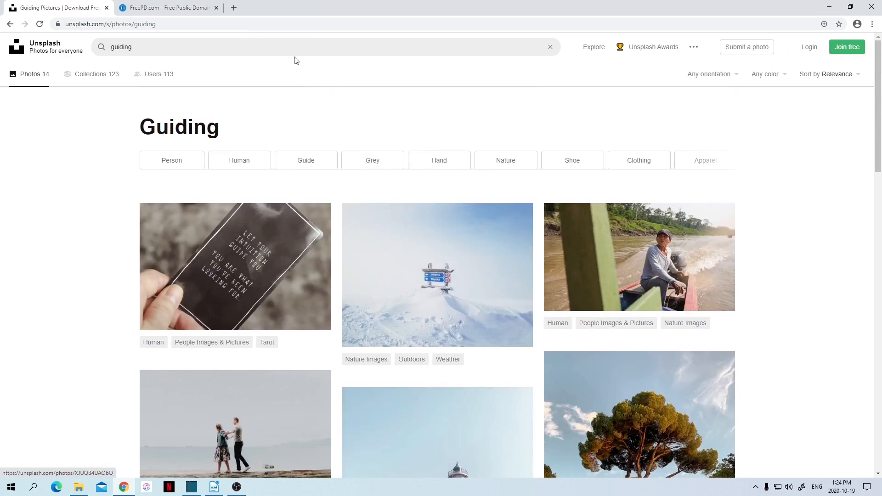
Search Unsplash for "wilderness" and browse the photos for one that fits the prayer line
double_click(138, 47)
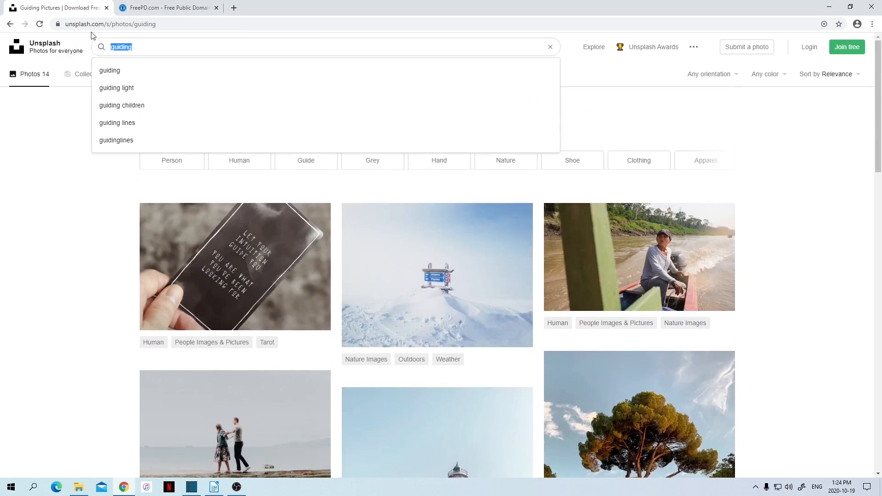
type("wilderness")
key("Return")
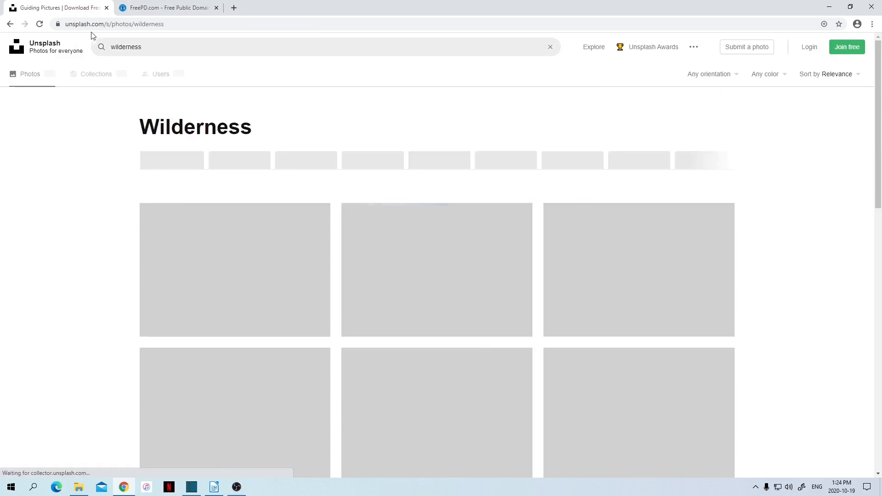
scroll(415, 212, "down", 8)
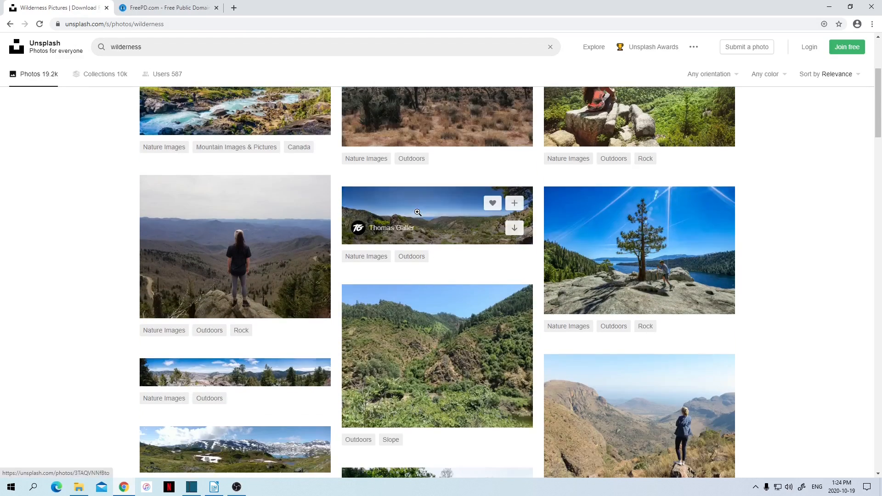
scroll(417, 212, "down", 5)
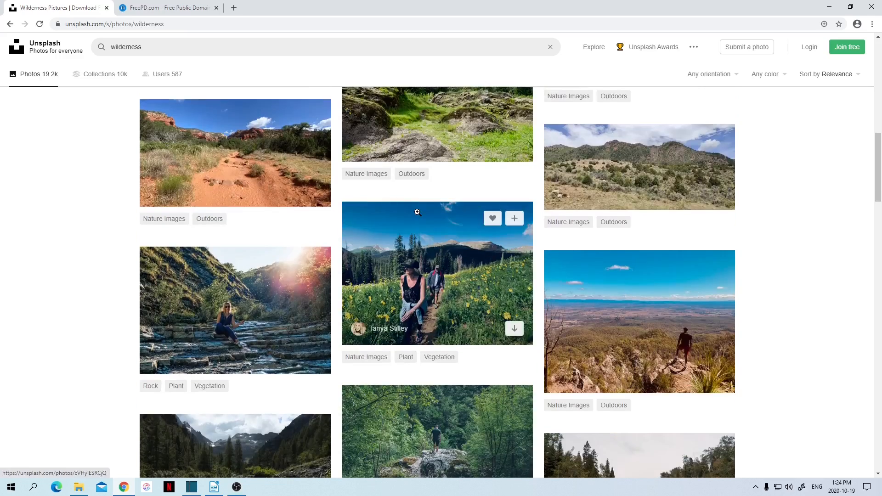
scroll(417, 212, "down", 9)
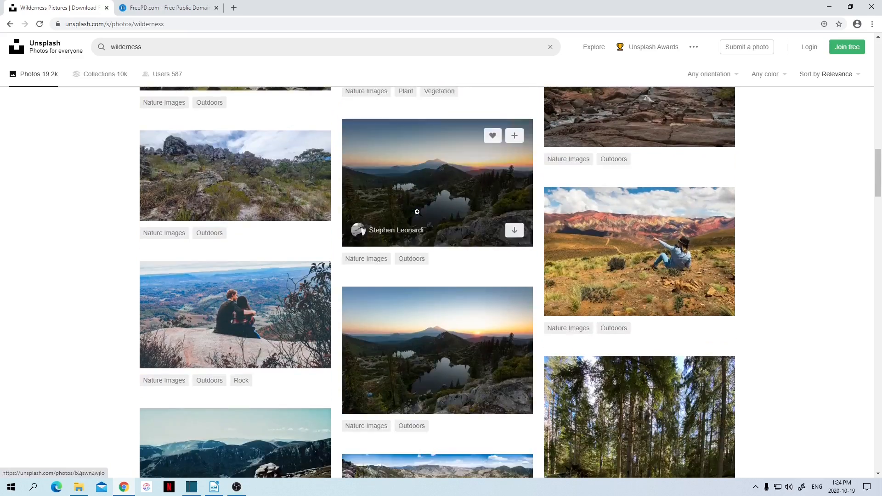
scroll(417, 212, "down", 5)
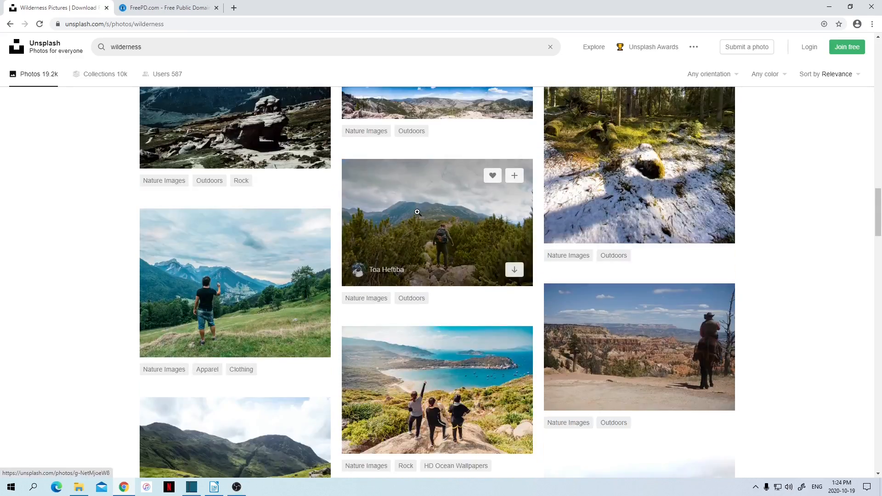
scroll(417, 212, "up", 8)
scroll(417, 212, "up", 12)
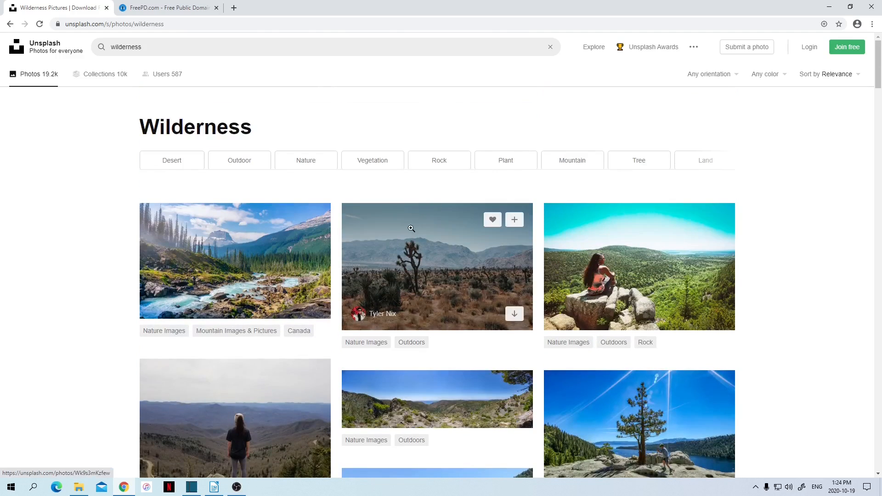
scroll(411, 229, "down", 1)
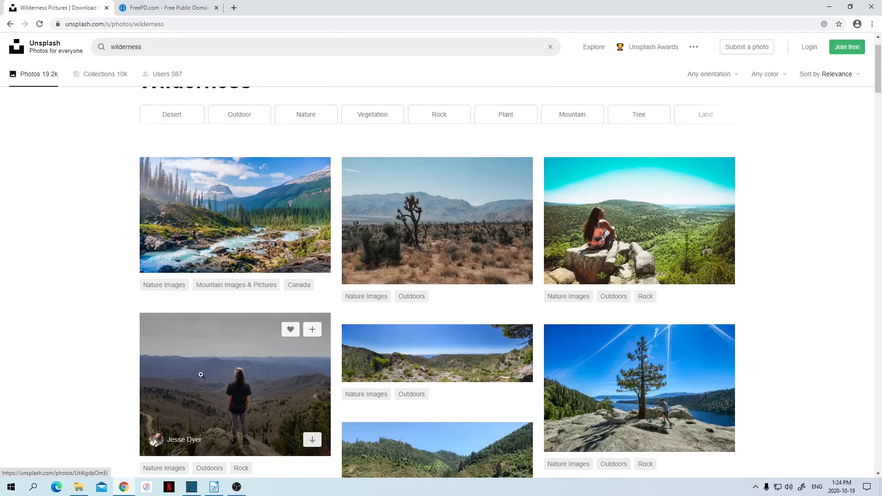
Switch to File Explorer and open the images folder inside shotcutTutorial
left_click(79, 487)
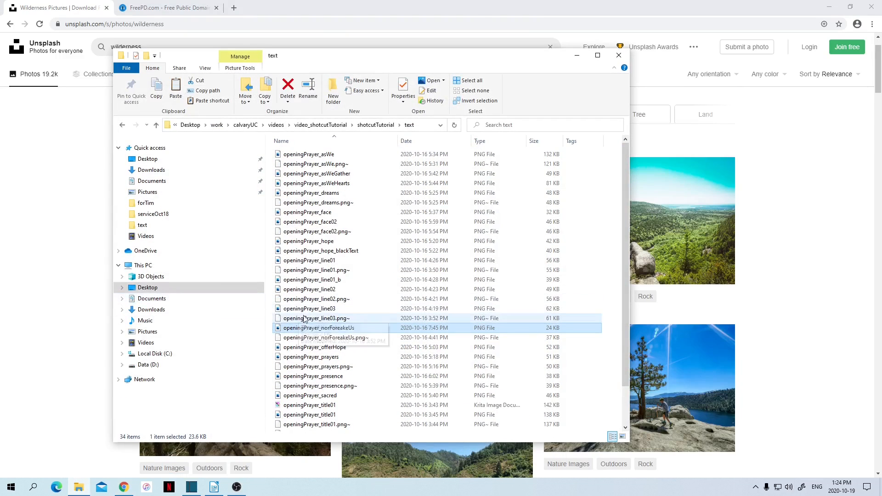
left_click(368, 130)
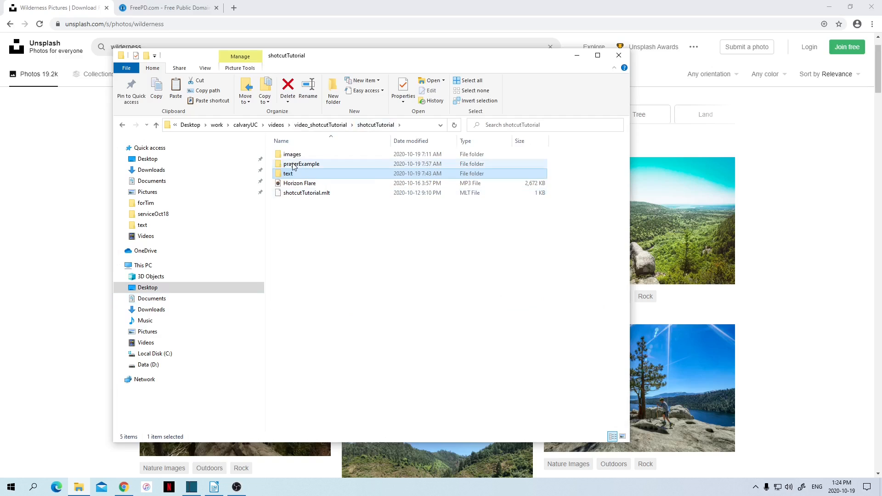
double_click(292, 154)
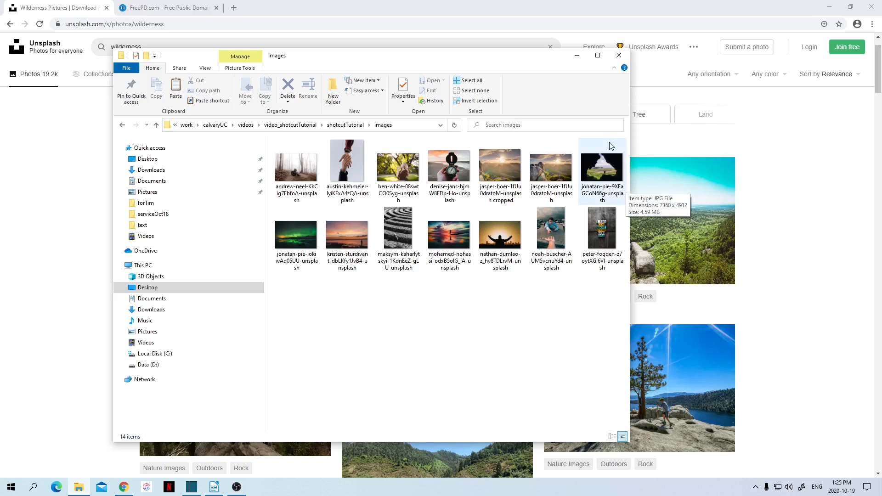
Add jonatan-pie-9XEaGCoN66g-unsplash.jpg from the images folder to the Shotcut playlist and place it on V1 directly after the noah-buscher photo
left_click(192, 487)
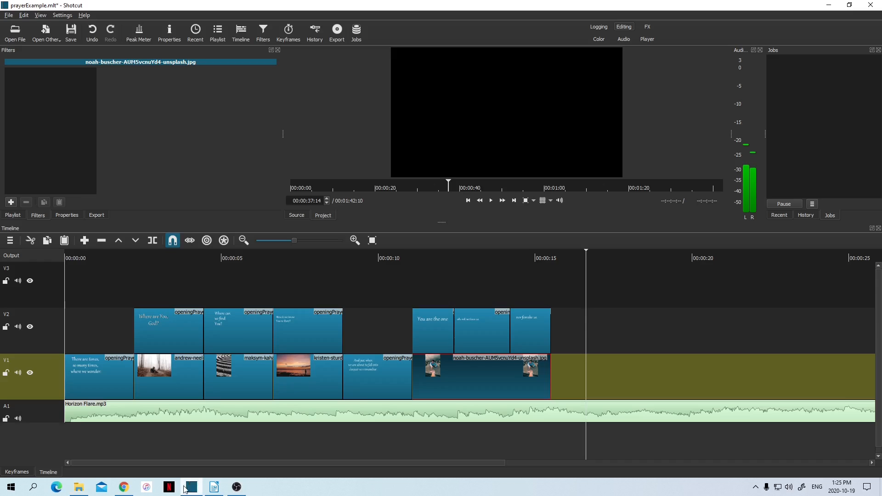
left_click(15, 216)
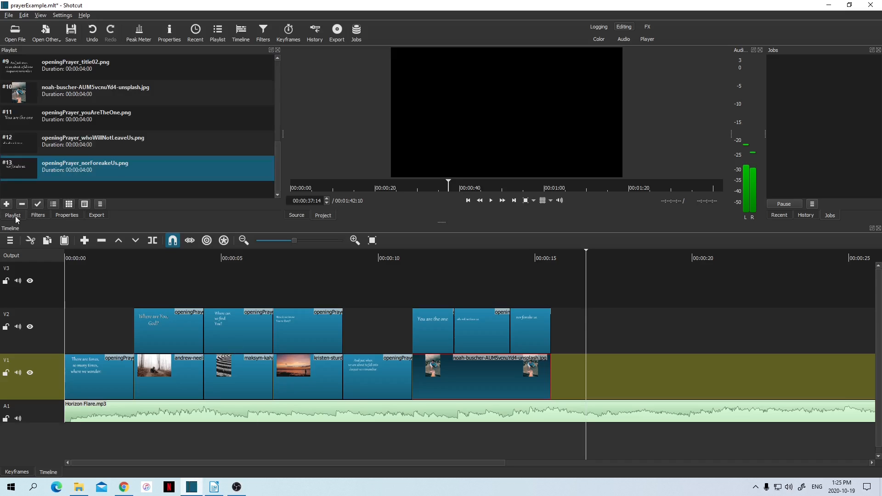
left_click(77, 491)
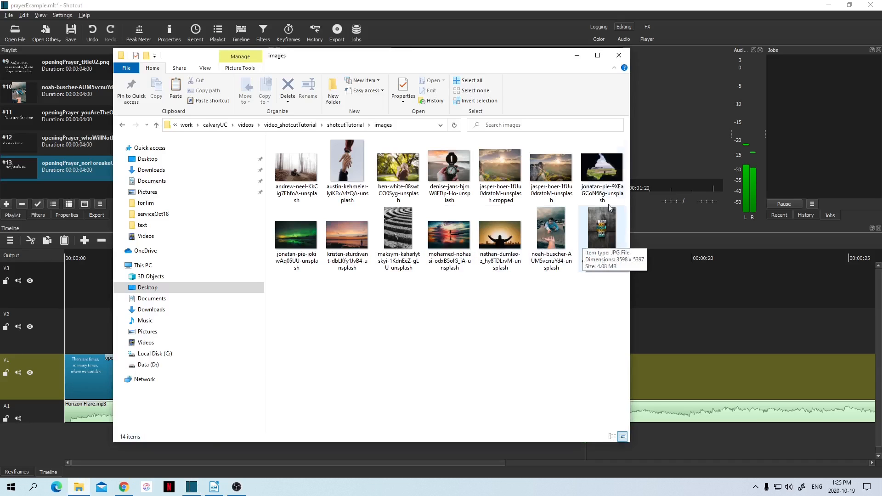
left_click_drag(601, 170, 74, 183)
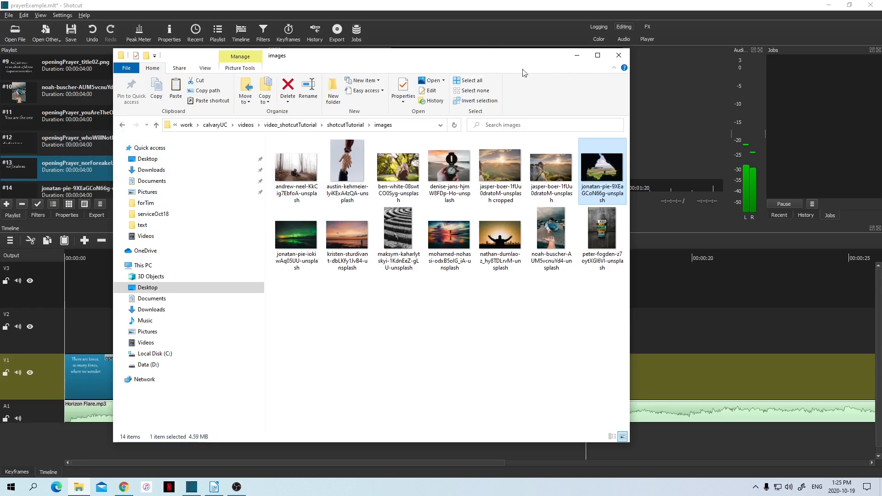
left_click(577, 56)
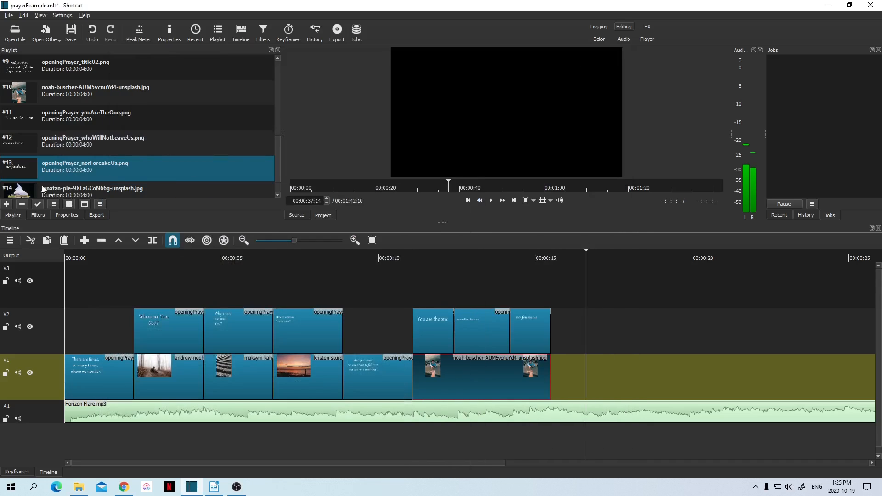
left_click_drag(70, 194, 718, 395)
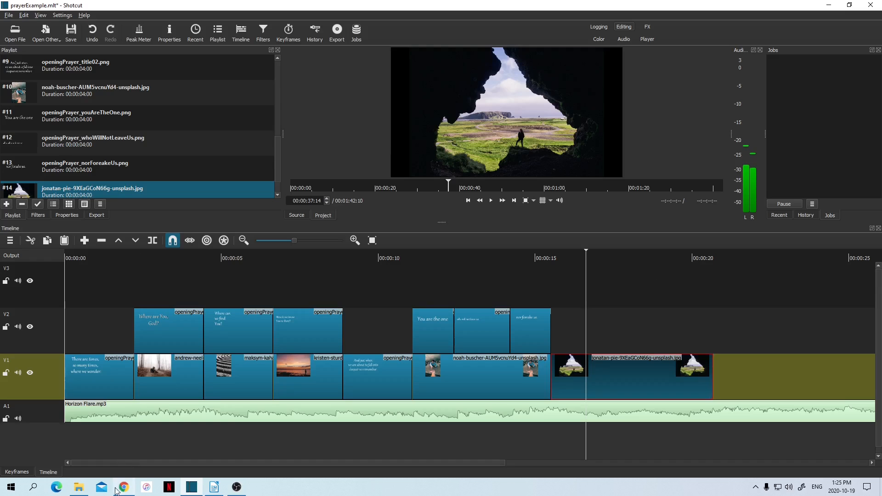
Add openingPrayer_wilderness02.png from the shotcutTutorial text folder to the Shotcut playlist
scroll(141, 112, "down", 1)
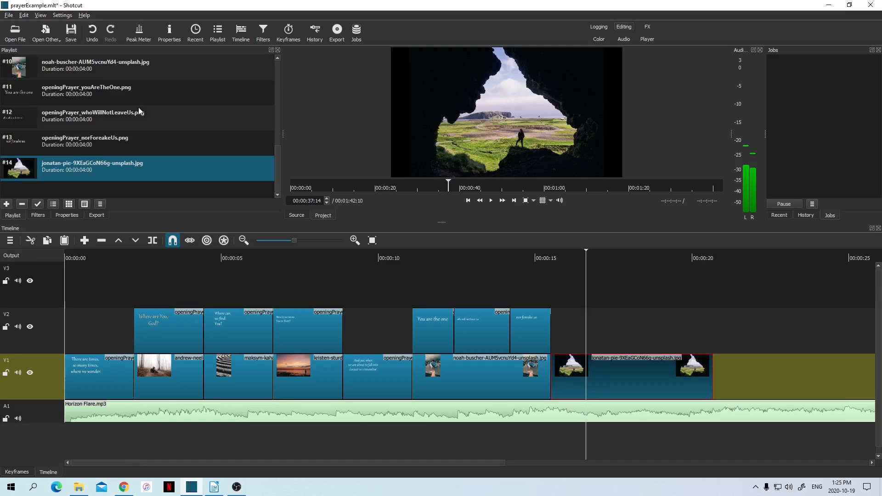
left_click(80, 487)
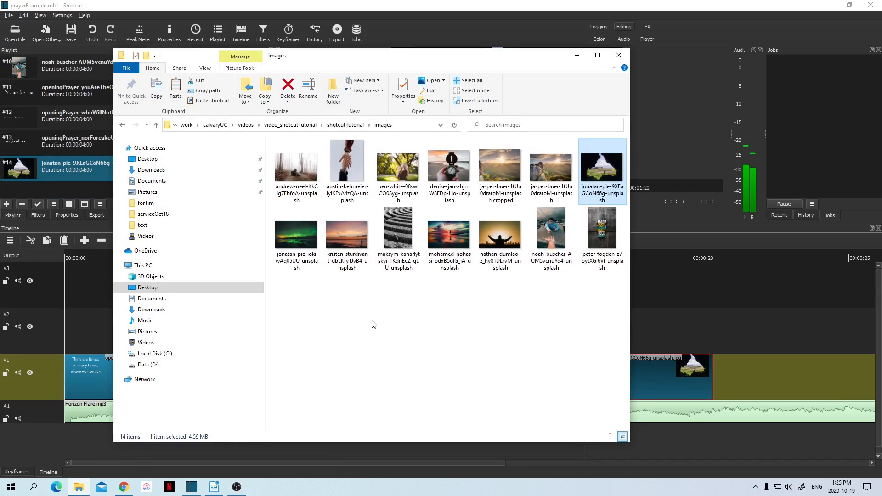
left_click(340, 125)
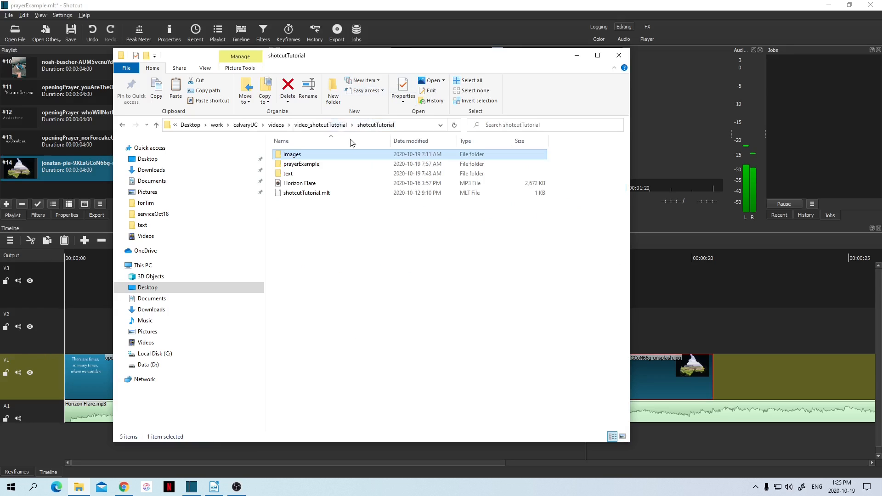
double_click(299, 175)
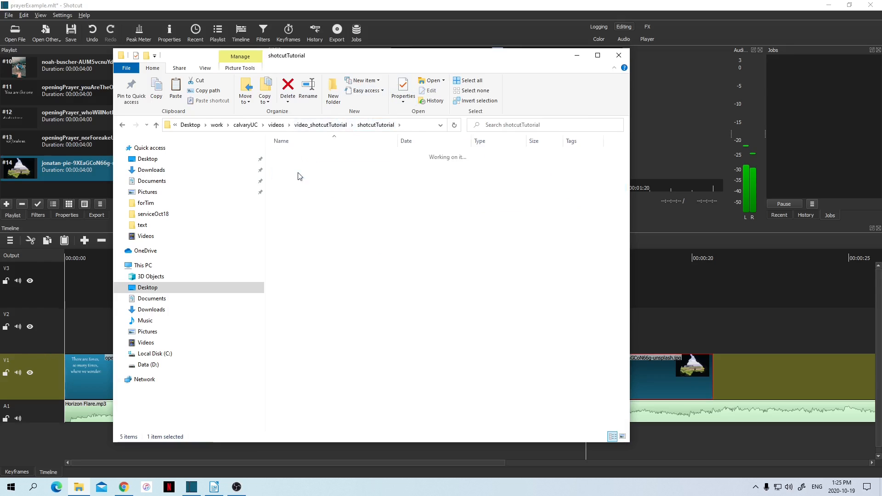
scroll(379, 193, "down", 2)
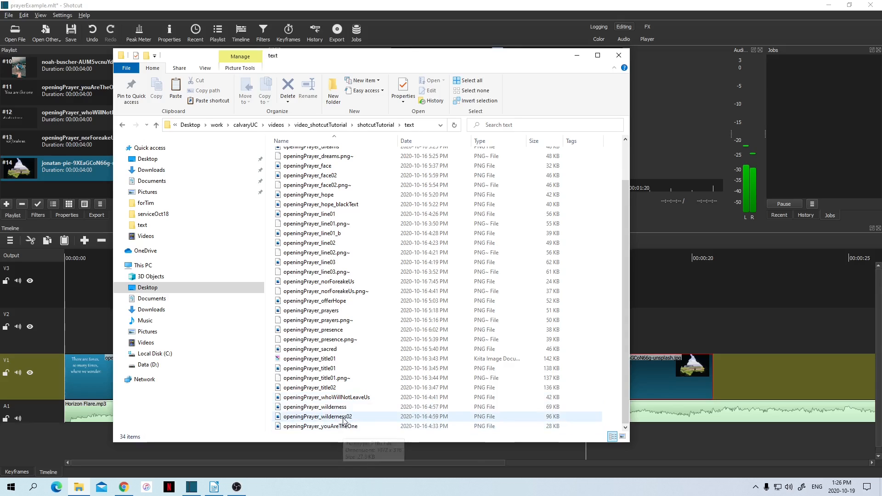
left_click_drag(346, 419, 70, 187)
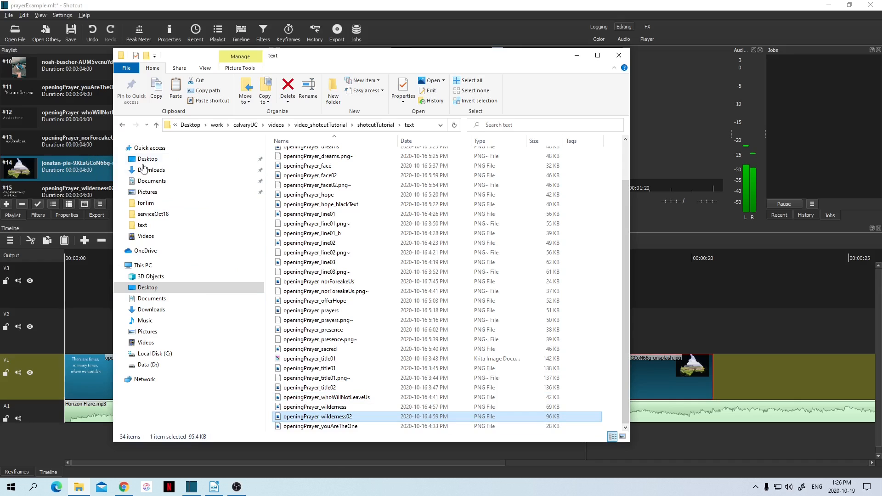
left_click(577, 55)
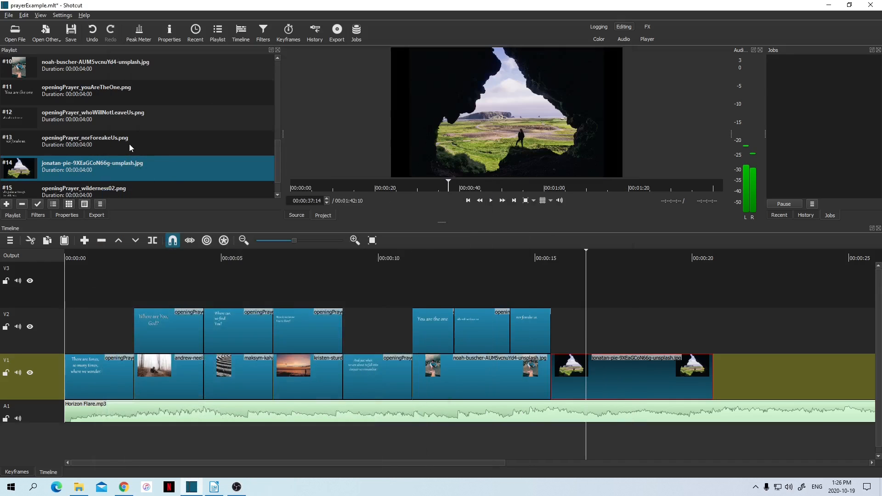
Place openingPrayer_youAreTheOne.png on V2 near the cave photo's end, and paste a copy of the earlier "You are the one" clip at the photo's start
left_click_drag(76, 90, 562, 335)
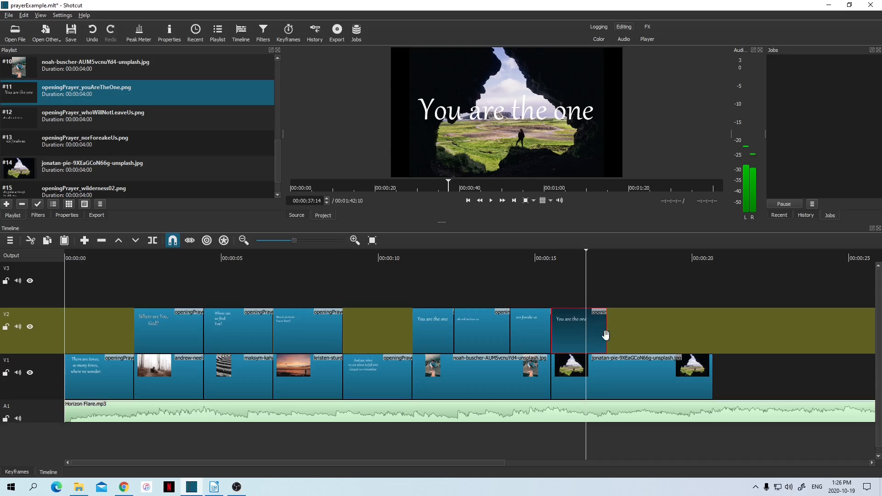
left_click_drag(606, 335, 747, 335)
left_click(441, 334)
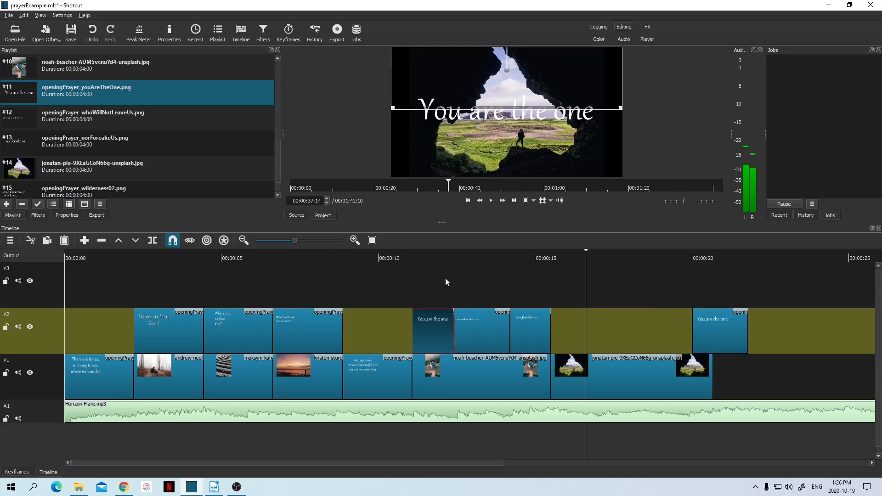
left_click(432, 255)
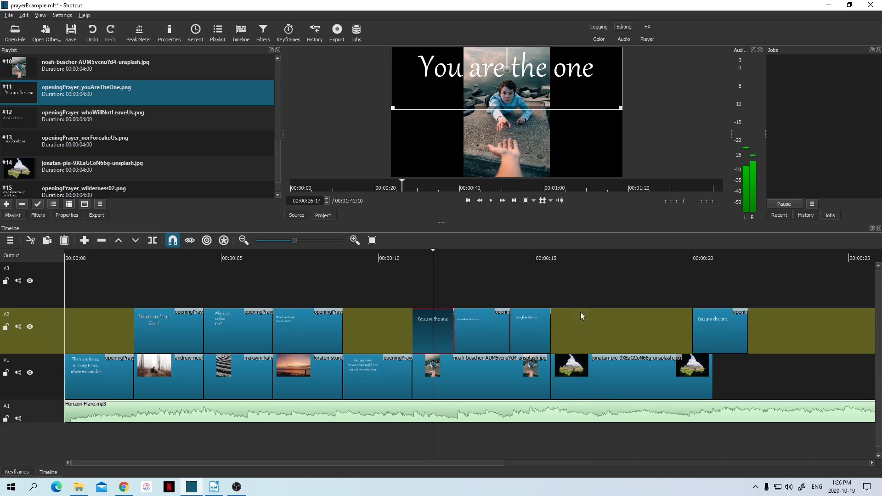
left_click(563, 254)
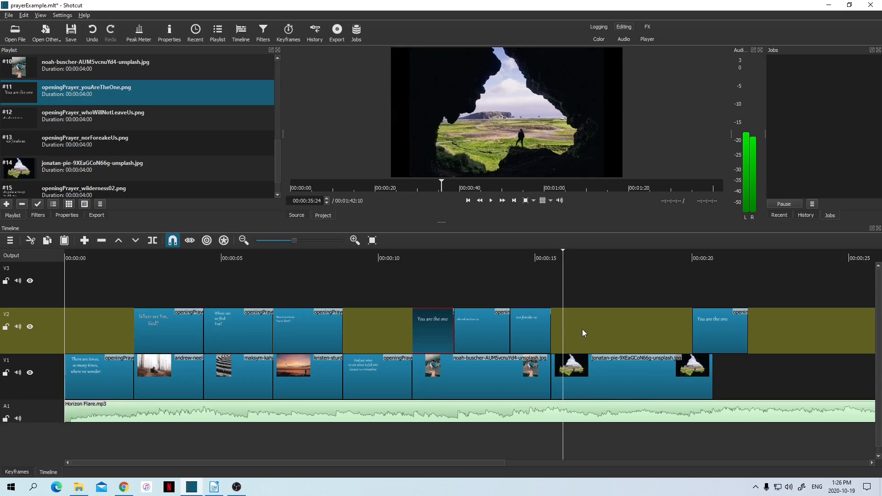
key("ctrl+v")
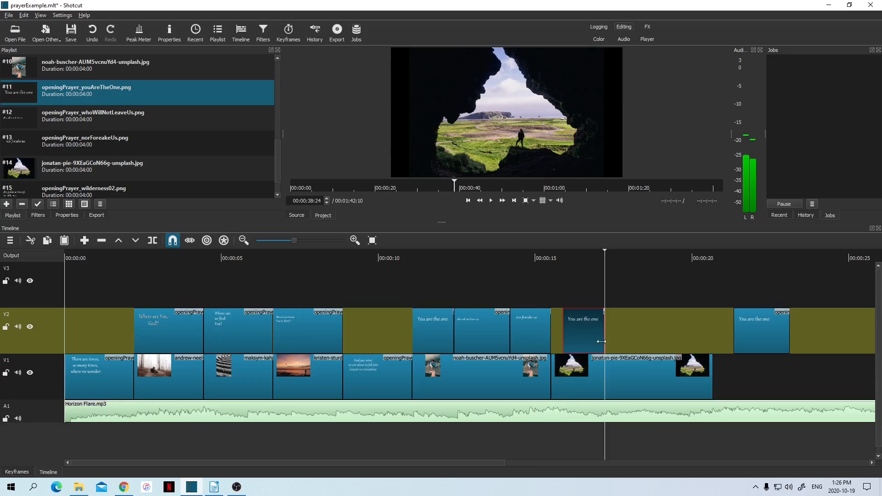
left_click_drag(584, 332, 573, 333)
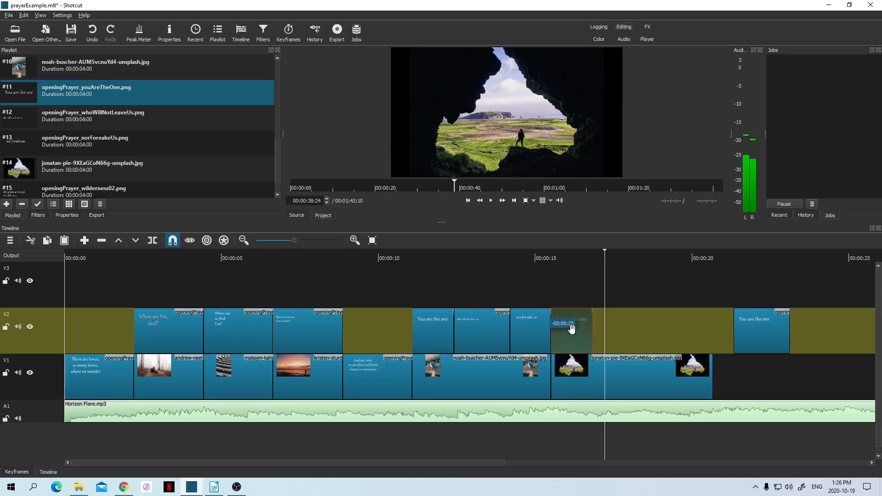
left_click(566, 254)
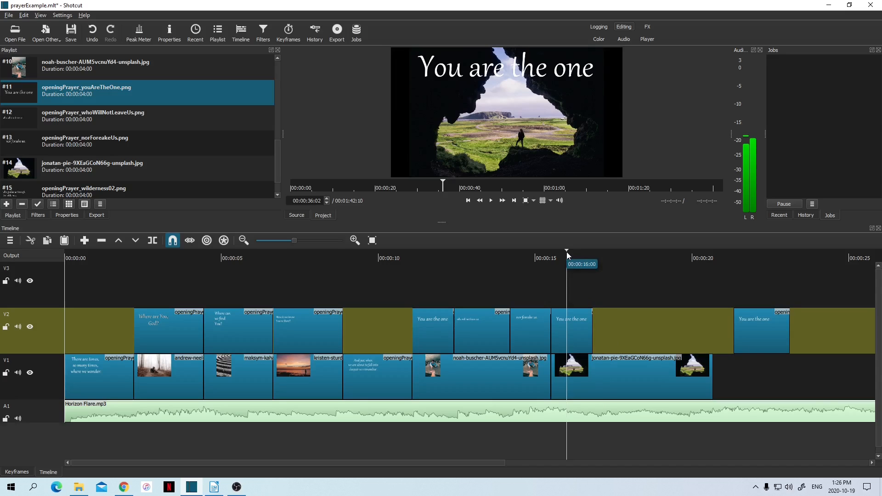
Move the new "You are the one" clip closer on V2 and copy the Size, Position & Rotate filter onto it from the pasted clip
left_click_drag(735, 330, 600, 325)
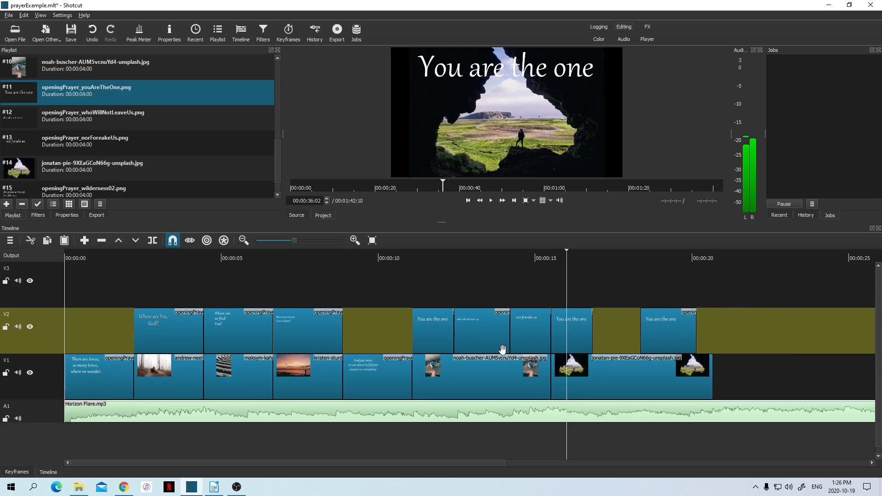
left_click(582, 337)
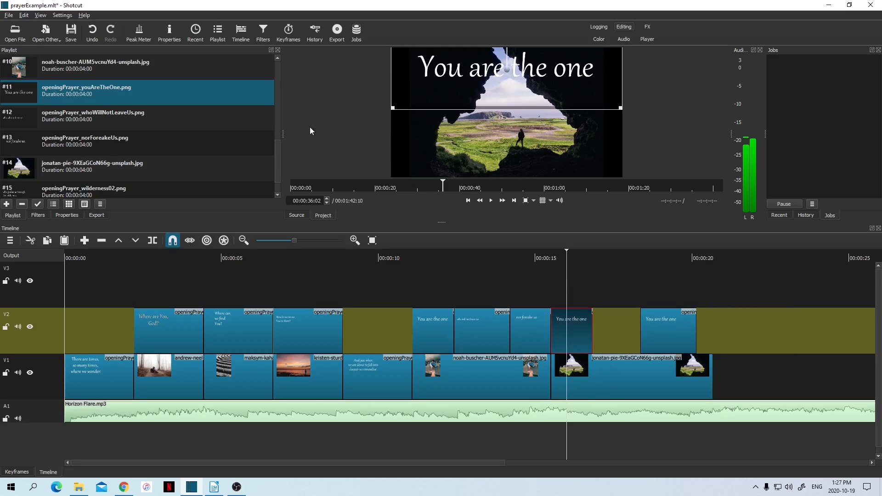
left_click(39, 216)
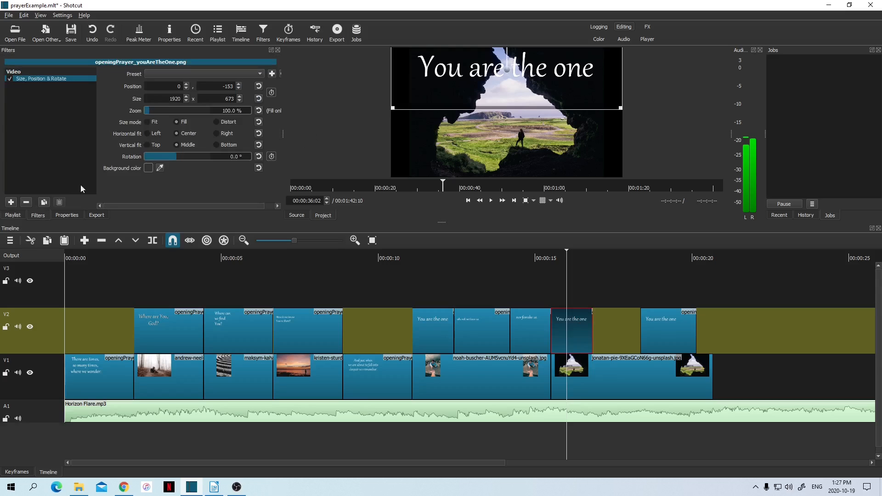
left_click(44, 202)
left_click(682, 327)
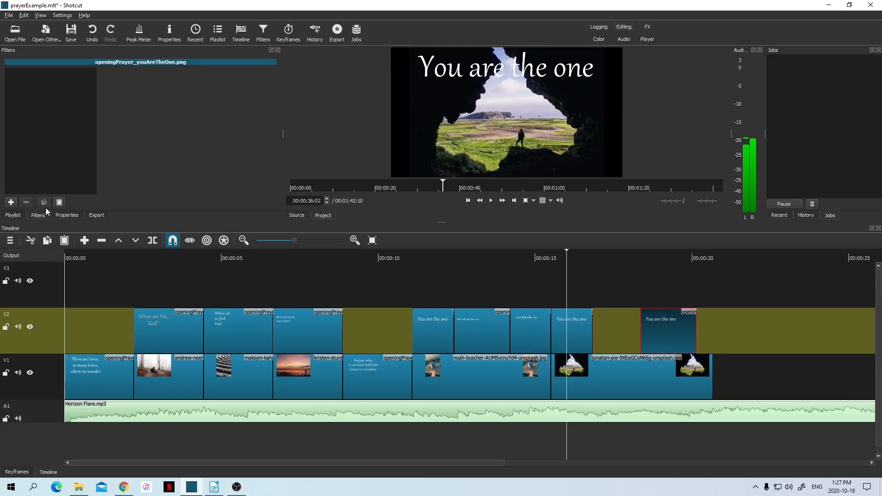
left_click(59, 202)
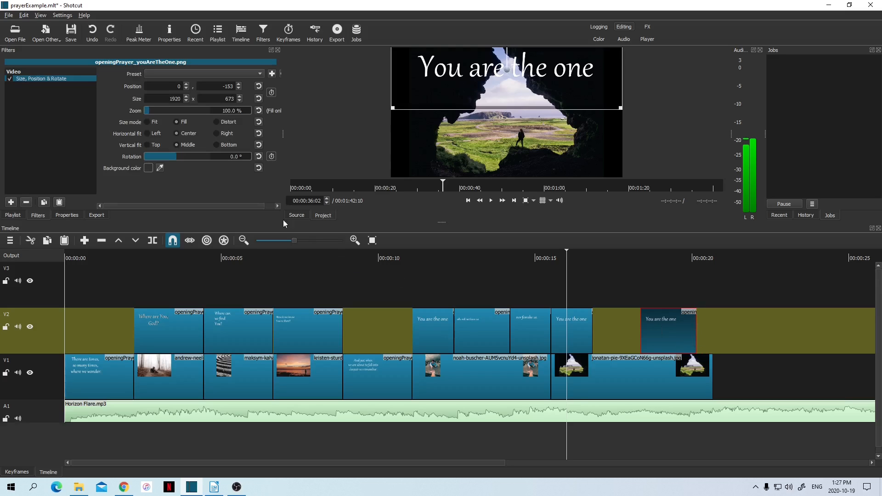
Delete the pasted "You are the one" copy, fit the filtered clip into its place on V2, and compare its position with the earlier one
left_click(581, 332)
key("Delete")
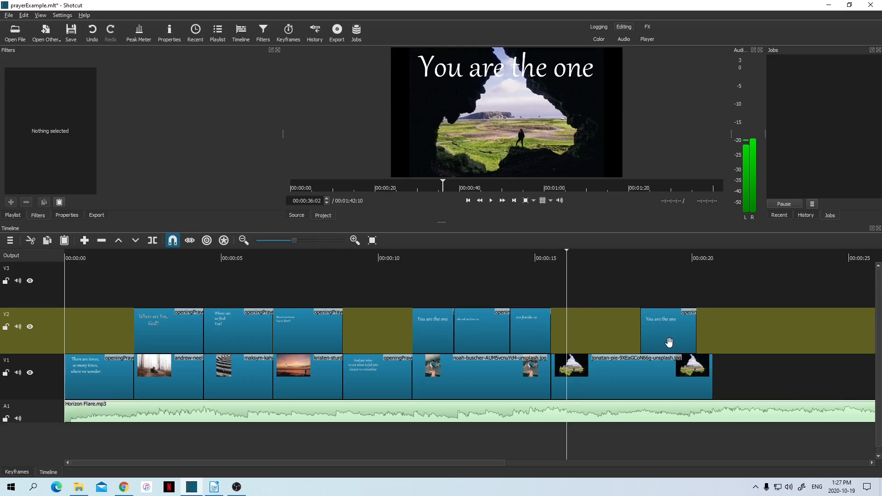
left_click_drag(669, 342, 587, 334)
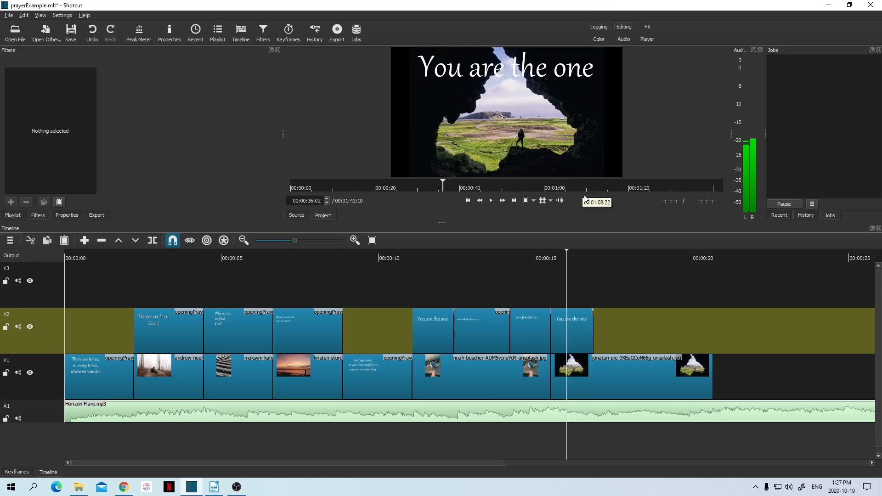
left_click(442, 256)
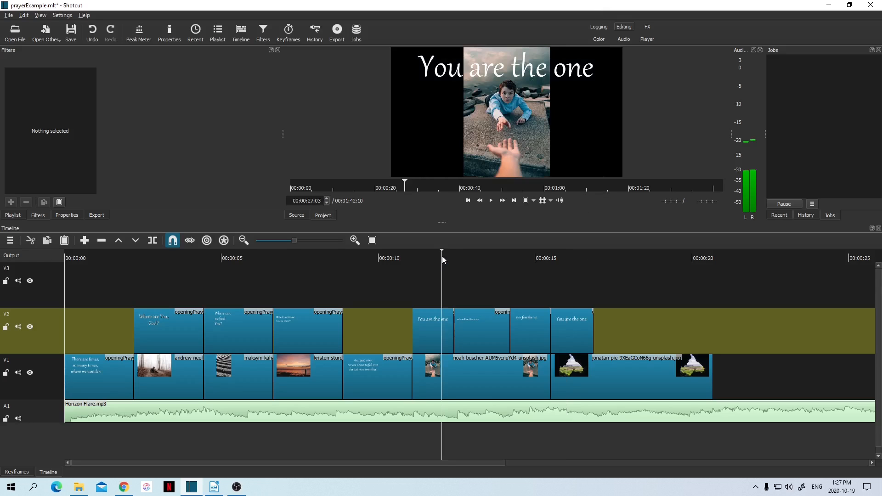
left_click(576, 256)
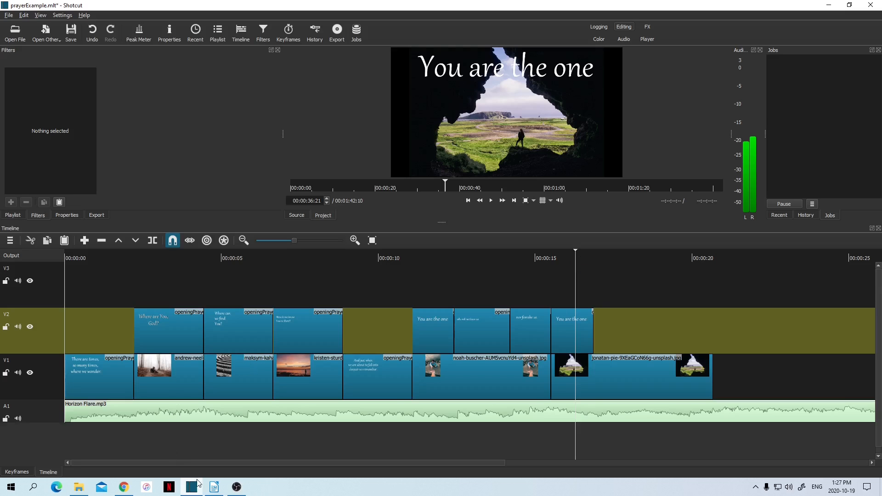
Check the next prayer line in LibreOffice Writer, and in Shotcut place openingPrayer_wilderness02.png on V2 right after the last "You are the one" clip and preview it
left_click(215, 488)
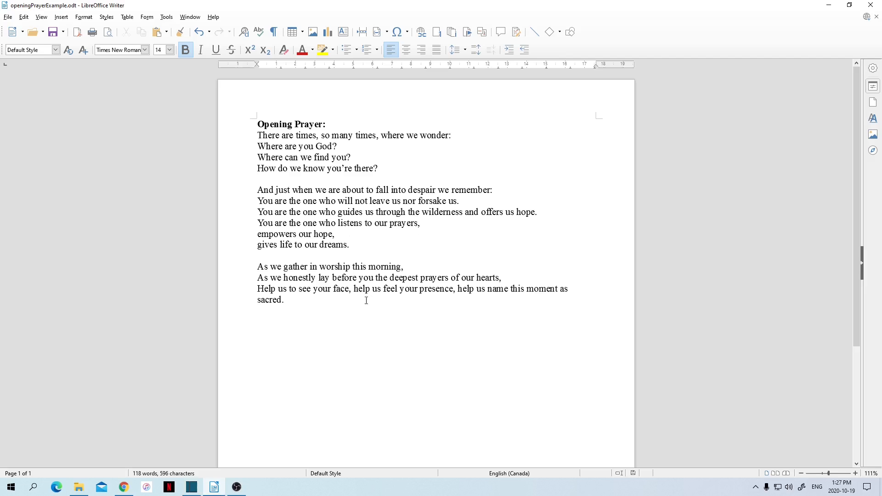
left_click(80, 488)
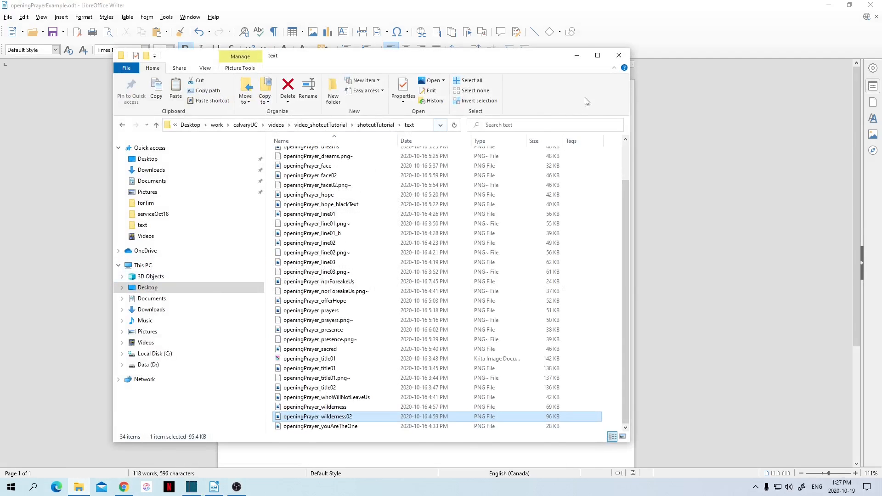
left_click(577, 55)
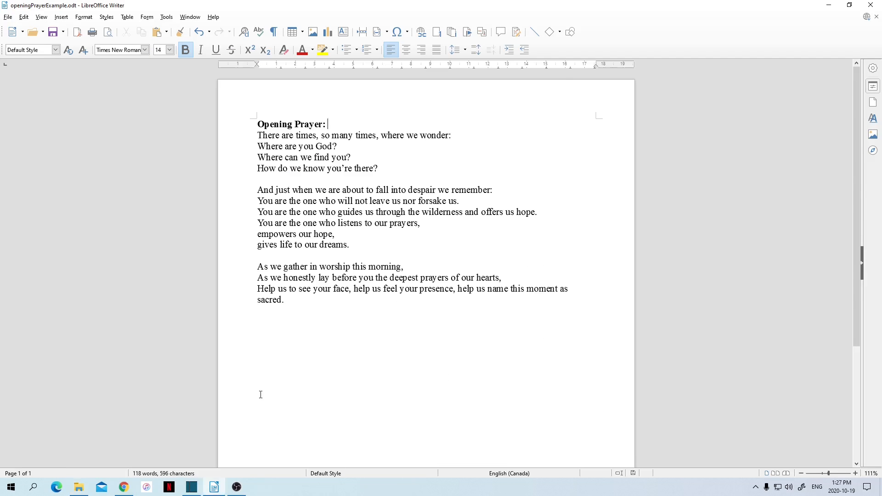
left_click(192, 488)
left_click(15, 218)
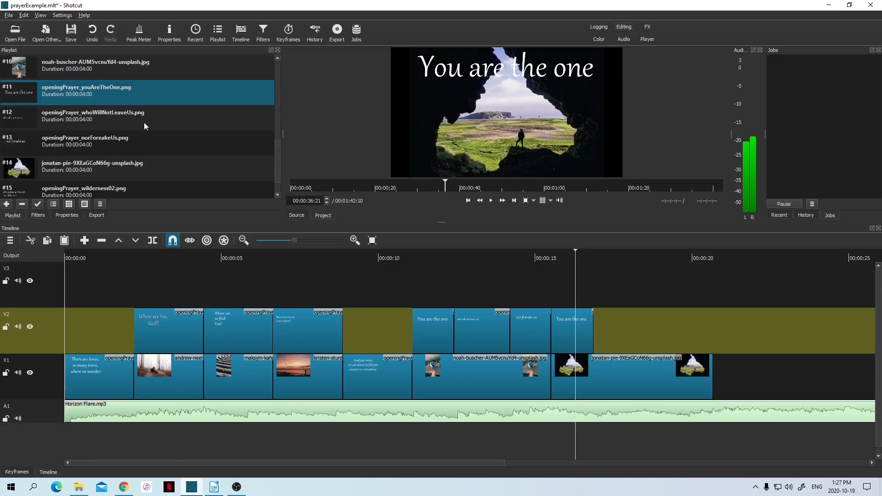
scroll(144, 122, "down", 1)
left_click_drag(109, 166, 597, 338)
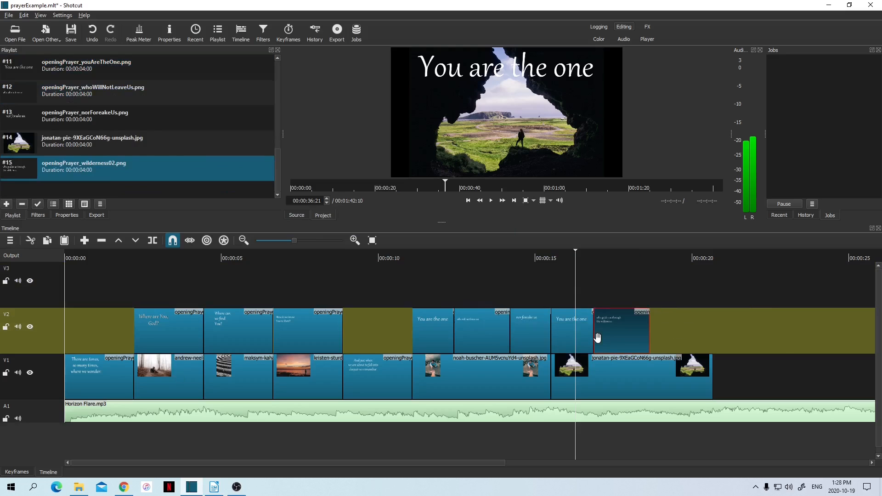
left_click(619, 255)
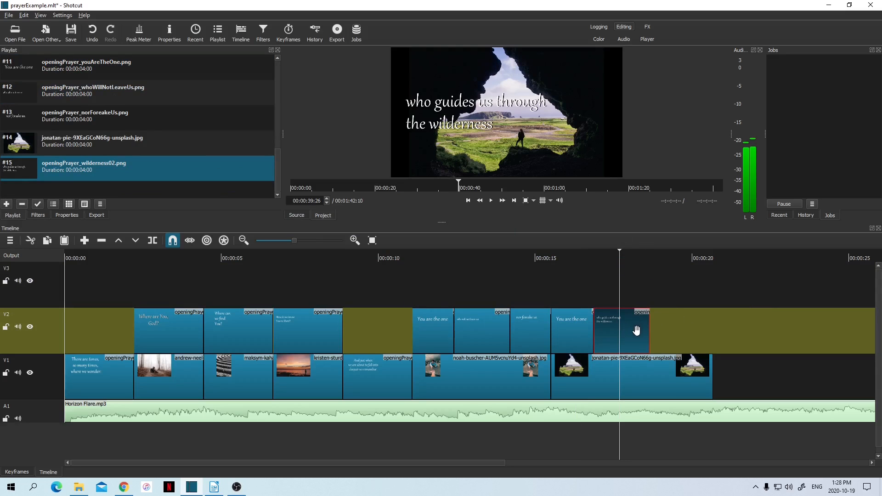
Add a Size, Position & Rotate filter to the openingPrayer_wilderness02.png clip and move its text low in the frame, to about 31, 626
left_click(39, 216)
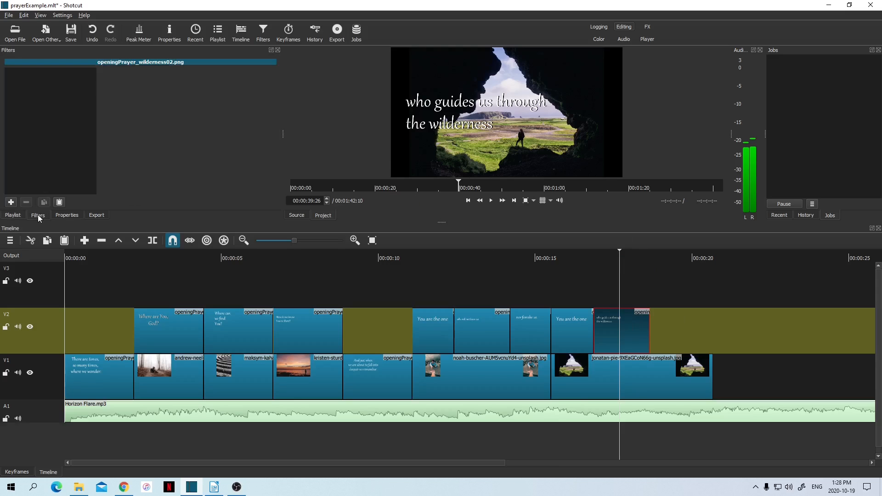
left_click(12, 203)
scroll(40, 186, "down", 2)
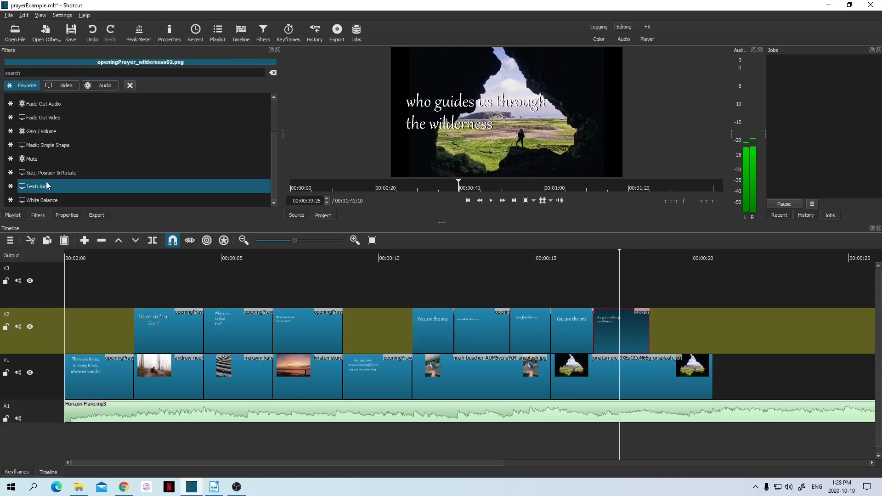
left_click(68, 173)
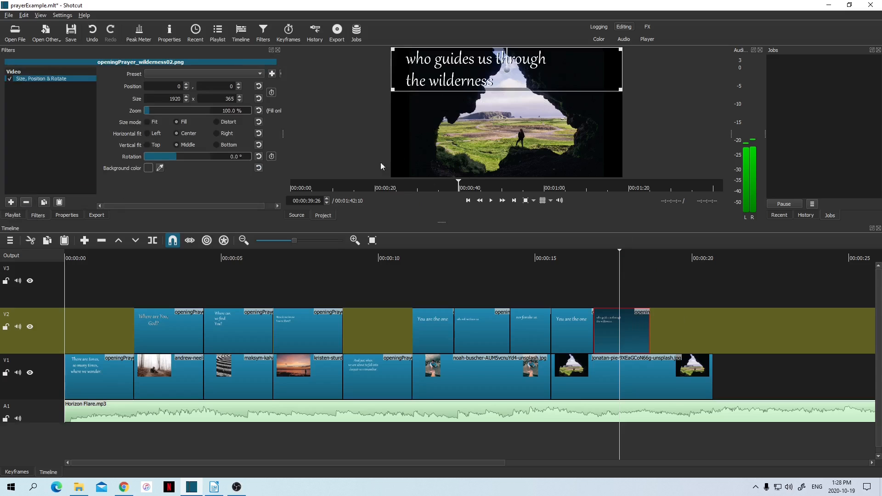
left_click_drag(507, 68, 510, 155)
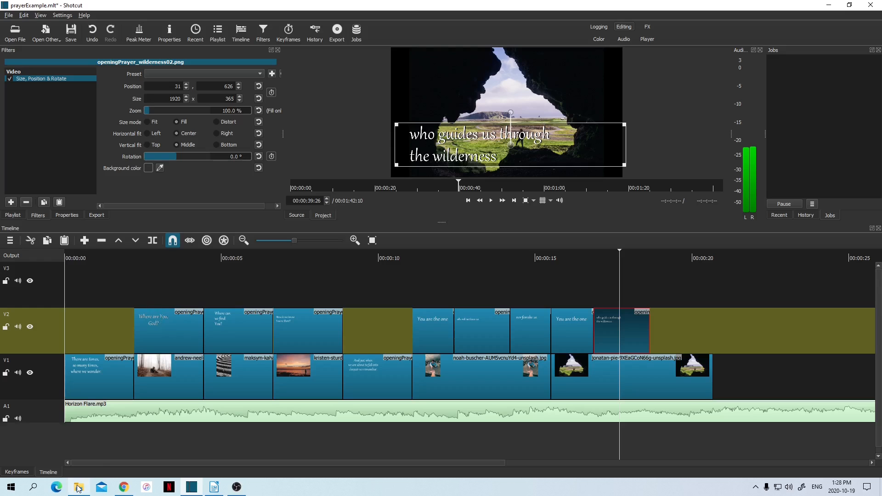
Add openingPrayer_offerHope.png from the text folder to the playlist and place it on V2 right after the wilderness text clip
left_click(11, 216)
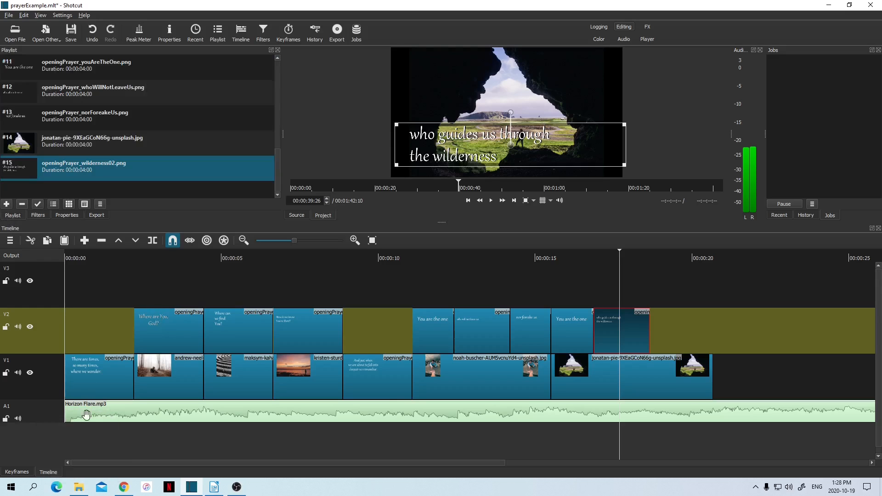
left_click(79, 487)
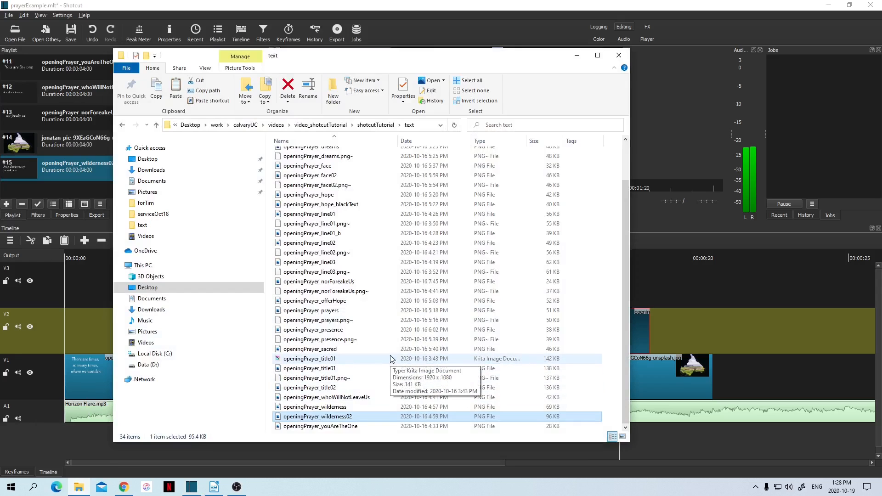
left_click_drag(342, 301, 32, 184)
left_click(580, 54)
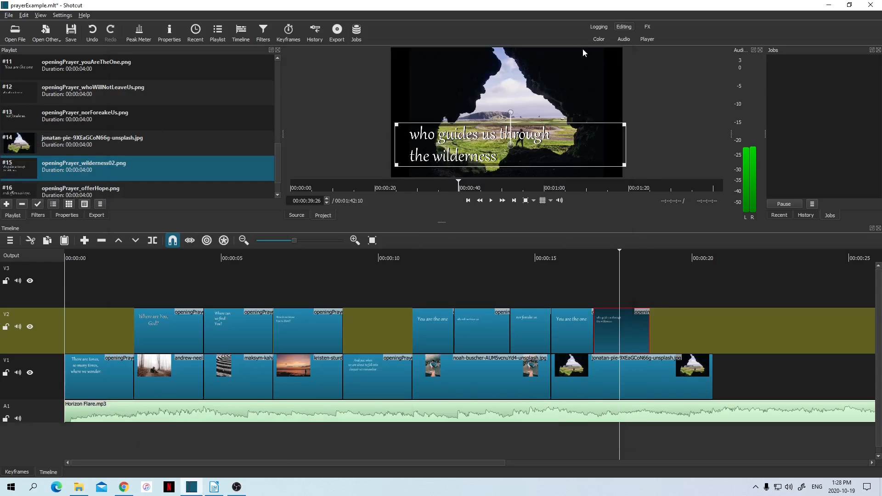
scroll(108, 164, "down", 1)
left_click_drag(86, 165, 659, 350)
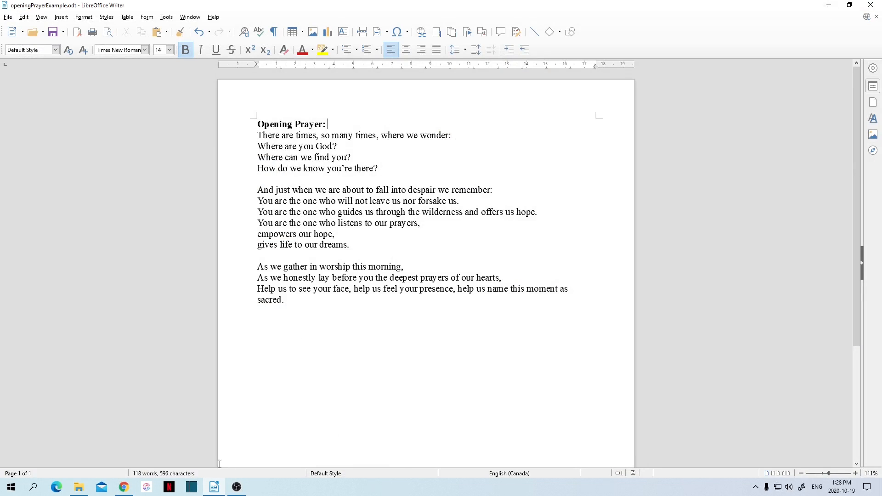
Relaunch Shotcut to resume work on the prayer video
left_click(194, 489)
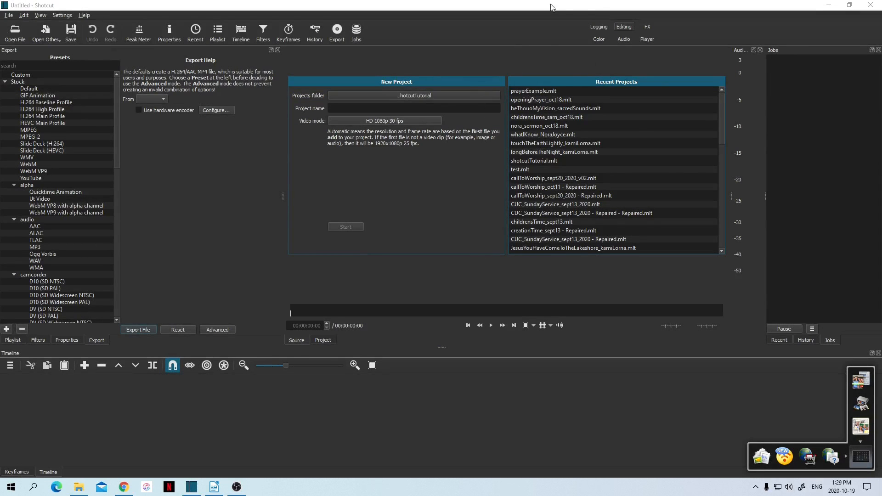
Open the recent project prayerExample.mlt and rearrange the workspace with a taller timeline and the playlist showing
left_click(530, 91)
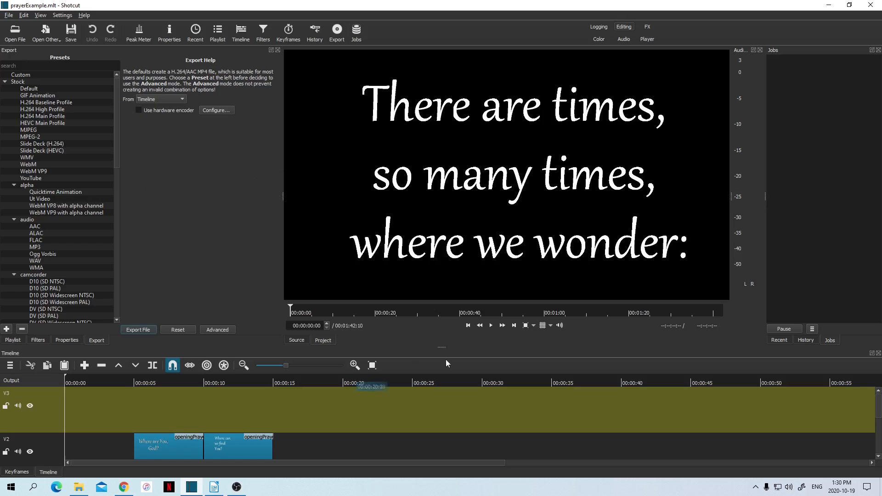
left_click_drag(441, 349, 442, 276)
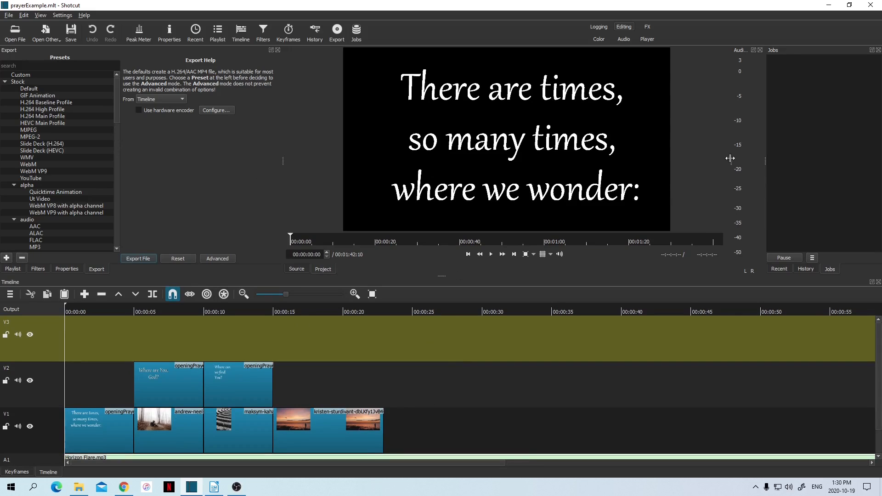
mouse_move(731, 160)
left_mouse_down()
mouse_move(710, 158)
mouse_move(740, 168)
mouse_move(715, 163)
left_mouse_up()
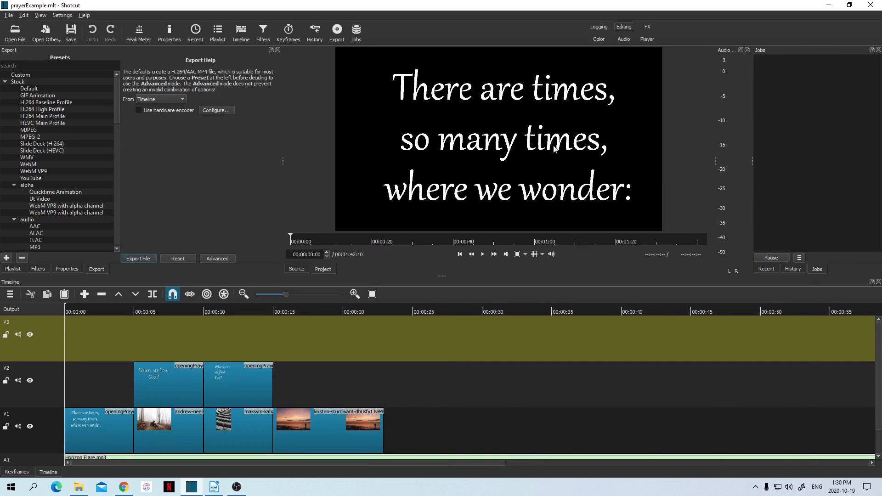
mouse_move(282, 157)
left_mouse_down()
mouse_move(173, 159)
mouse_move(296, 162)
left_mouse_up()
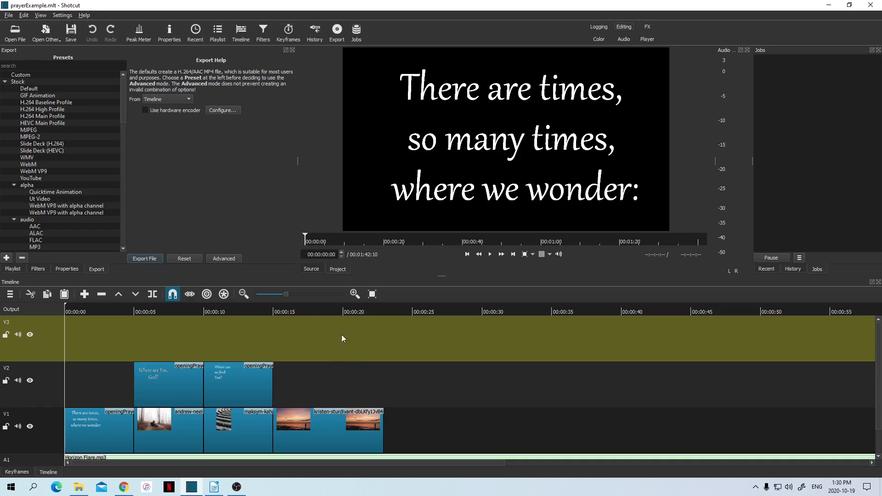
left_click(346, 313)
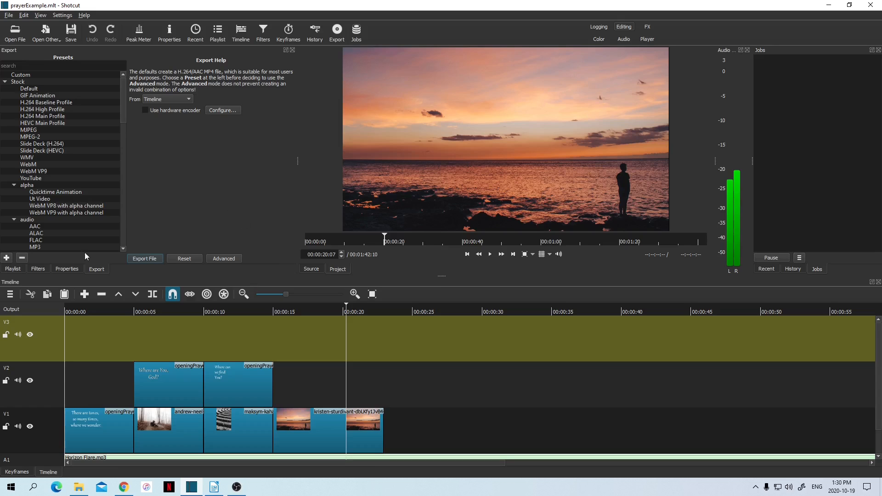
left_click(13, 268)
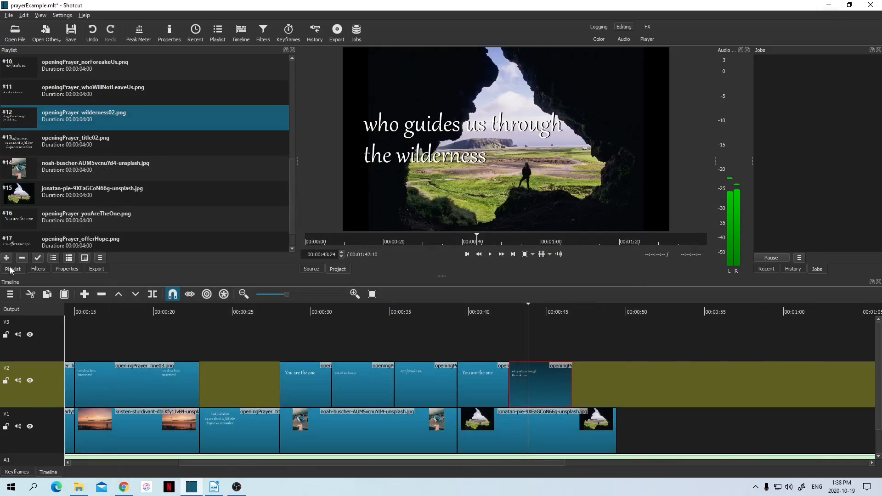
Add a Size, Position & Rotate filter to openingPrayer_wilderness02.png and move its text down to about -3, 633
left_click(38, 269)
left_click(12, 137)
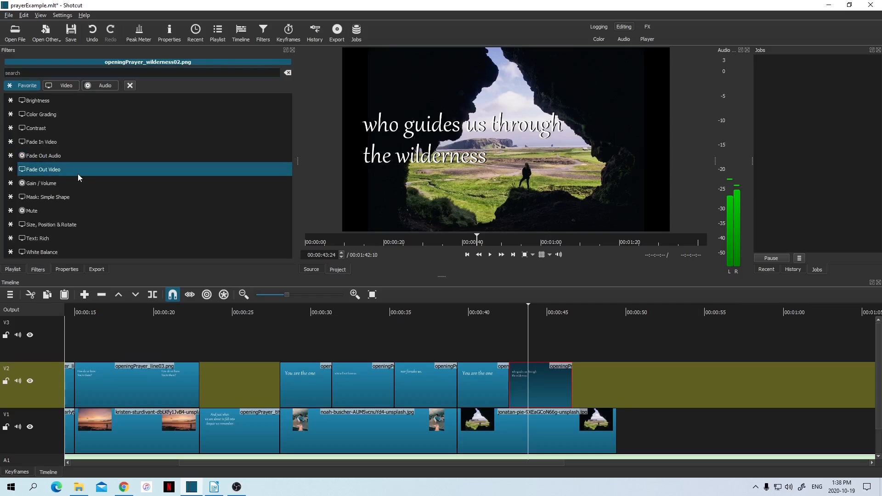
left_click(61, 223)
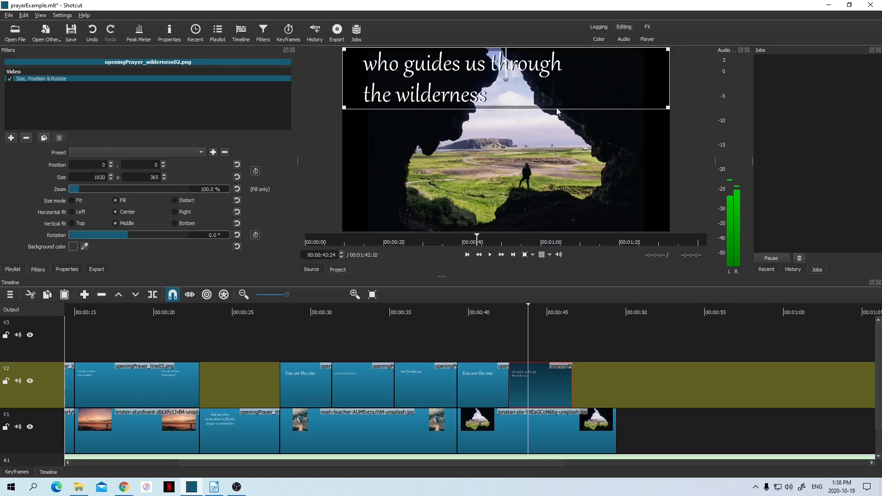
left_click_drag(507, 94, 504, 197)
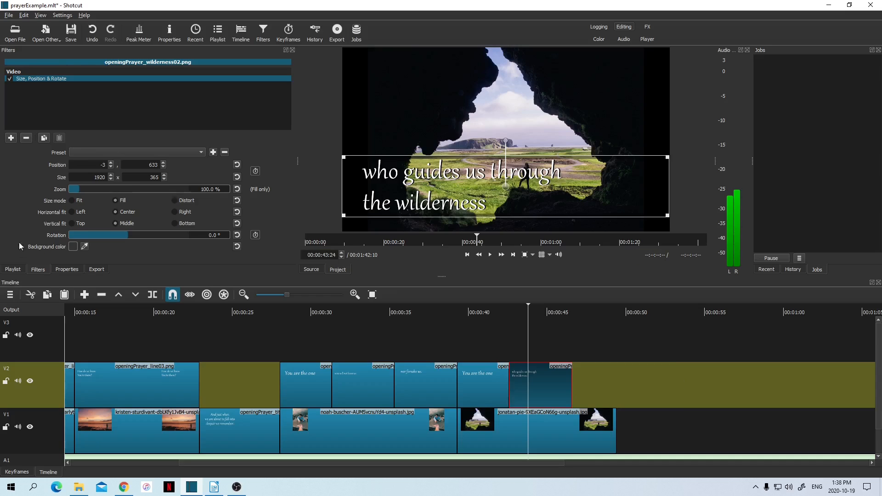
Place openingPrayer_offerHope.png on V2 directly after the wilderness clip and extend the cave photo on V1 to the same end
left_click(13, 269)
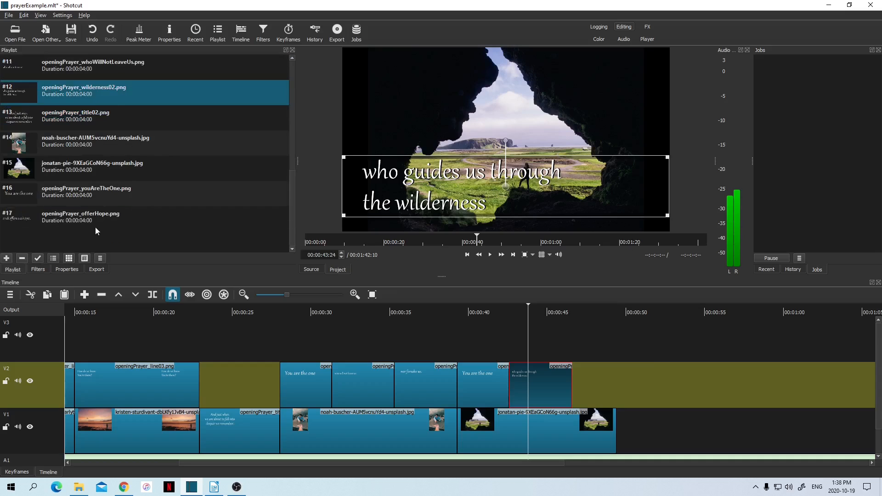
left_click_drag(91, 219, 601, 388)
left_click_drag(616, 424, 641, 424)
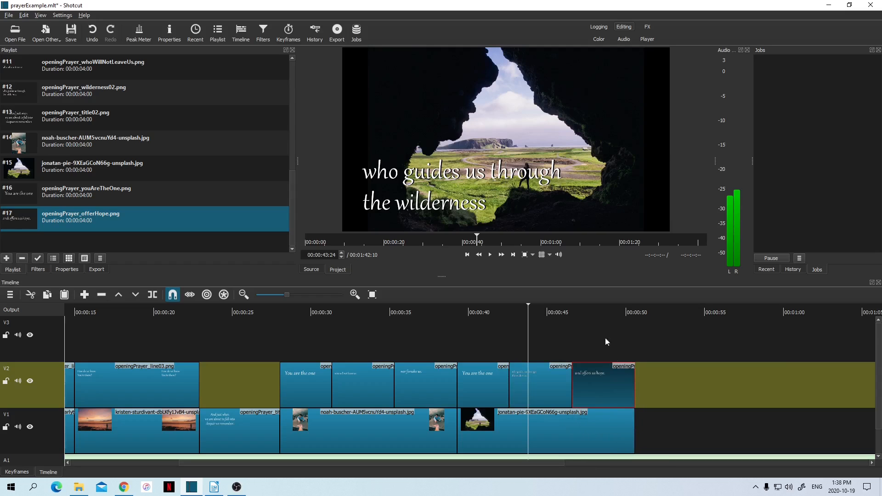
Relaunch Shotcut, reopen prayerExample.mlt with its auto-saved files recovered, and make the timeline area taller
key("super+d")
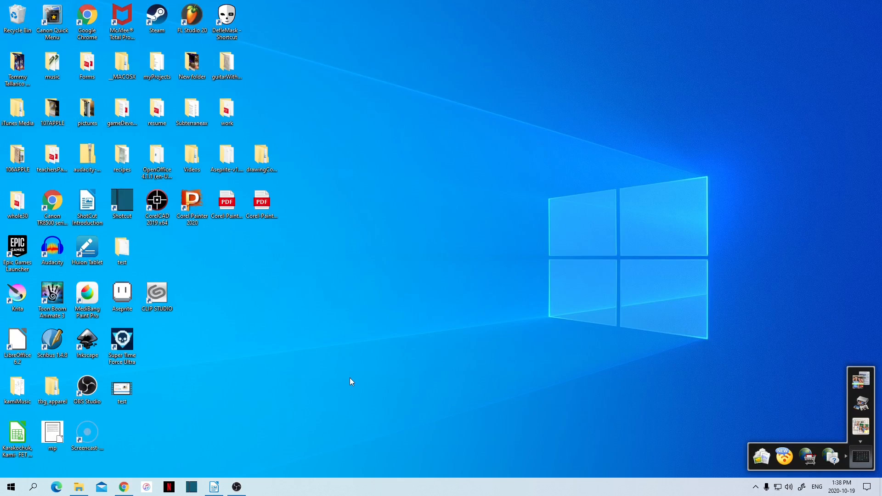
left_click(190, 488)
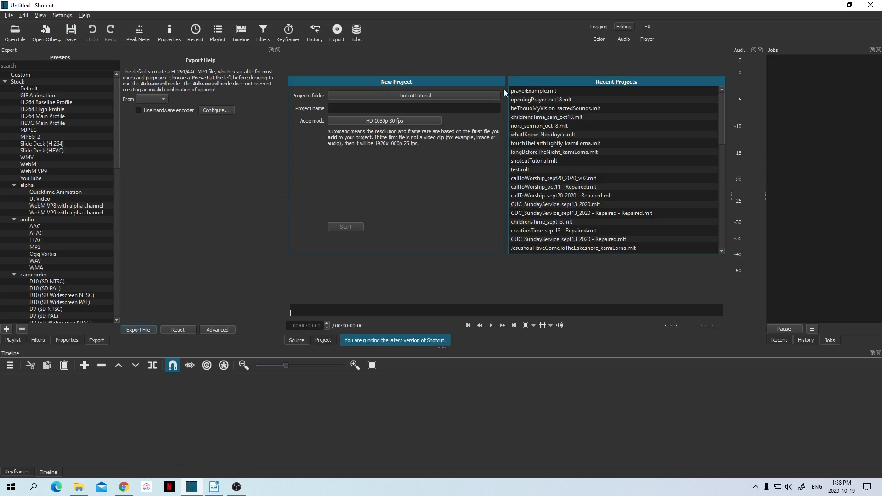
left_click(520, 91)
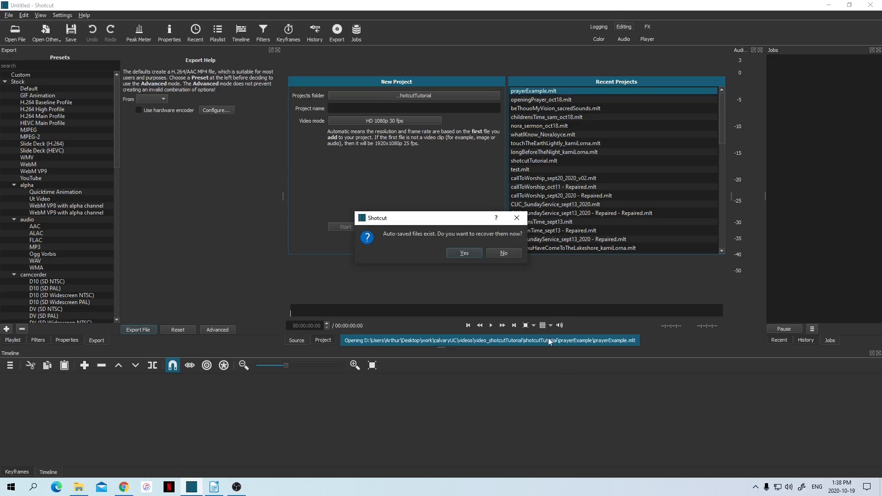
left_click(465, 253)
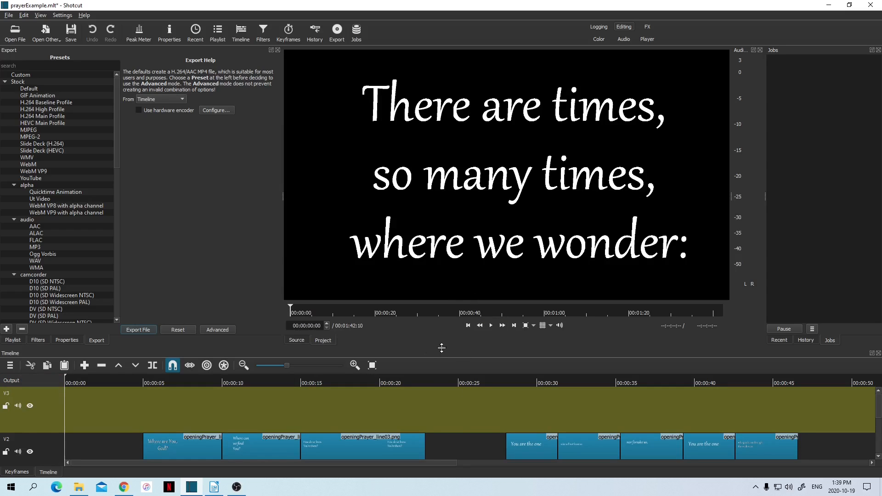
left_click_drag(441, 347, 461, 222)
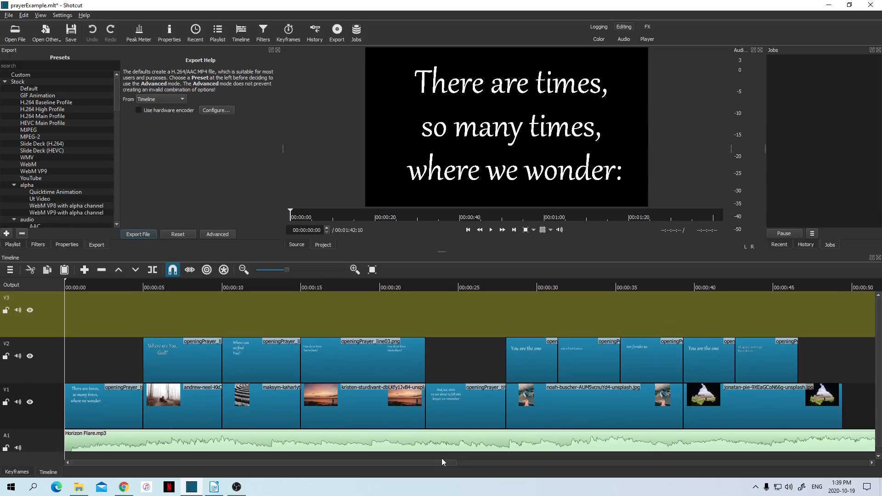
Add a Size, Position & Rotate filter to openingPrayer_wilderness02.png on V2 and move its text down to about 37, 638
left_click_drag(439, 462, 549, 480)
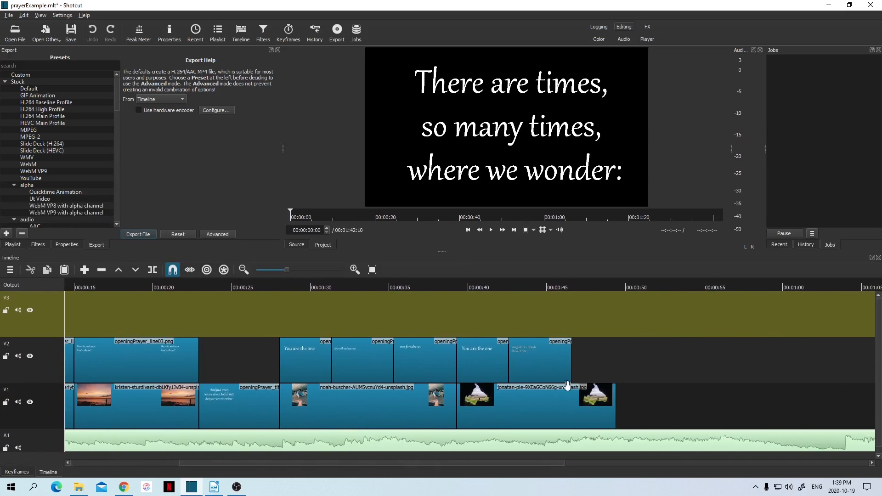
left_click(533, 285)
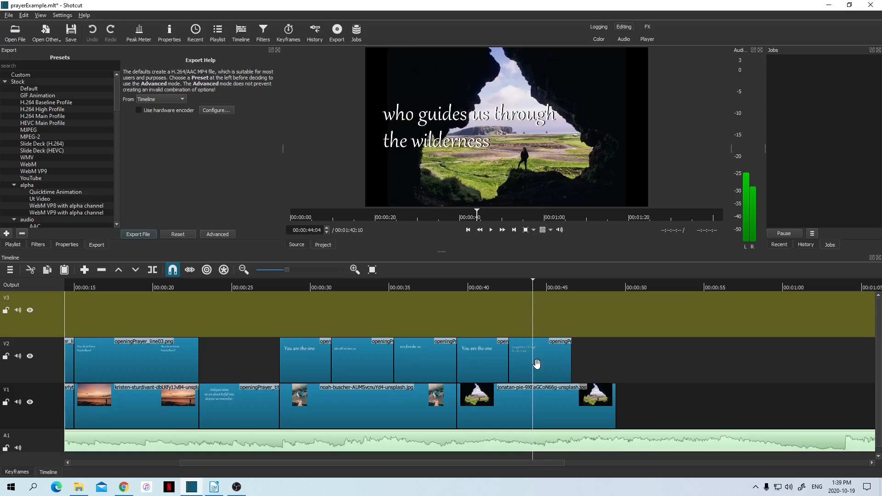
left_click(547, 369)
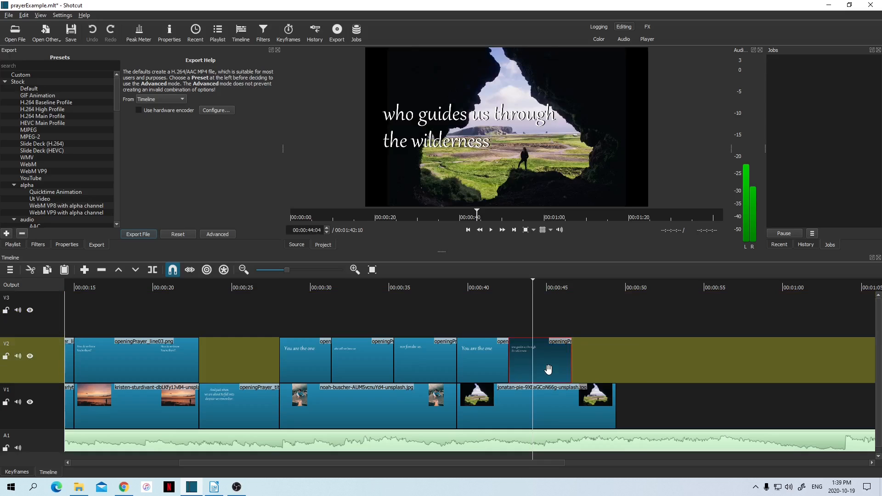
left_click(34, 244)
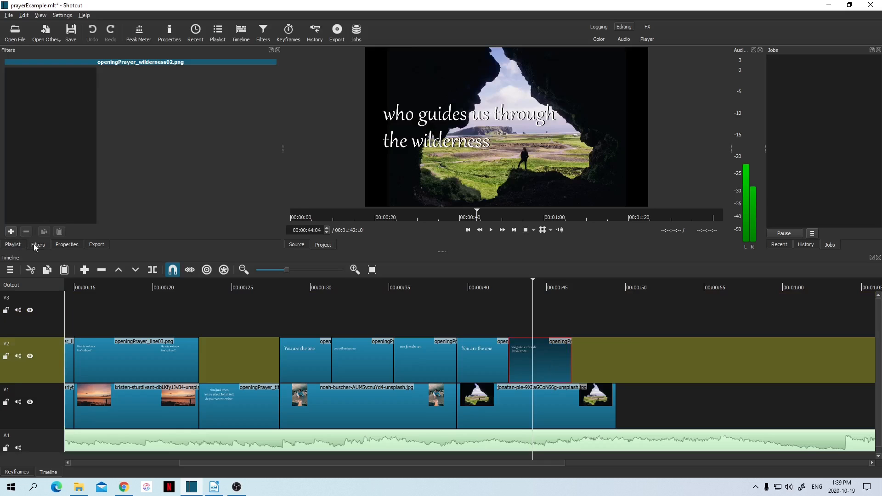
left_click(12, 232)
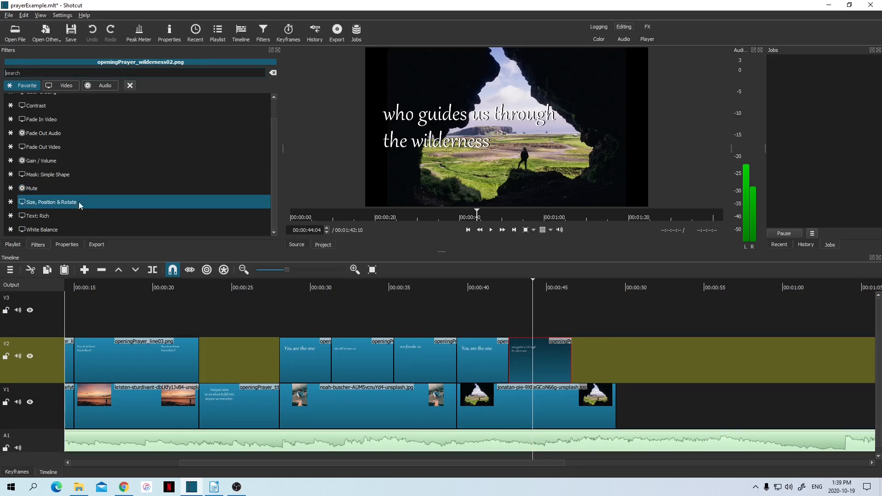
left_click(161, 202)
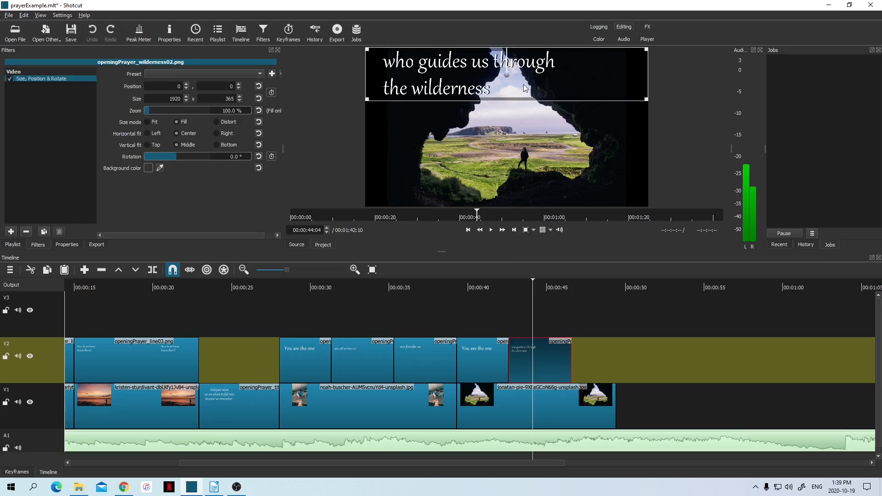
left_click_drag(507, 74, 511, 175)
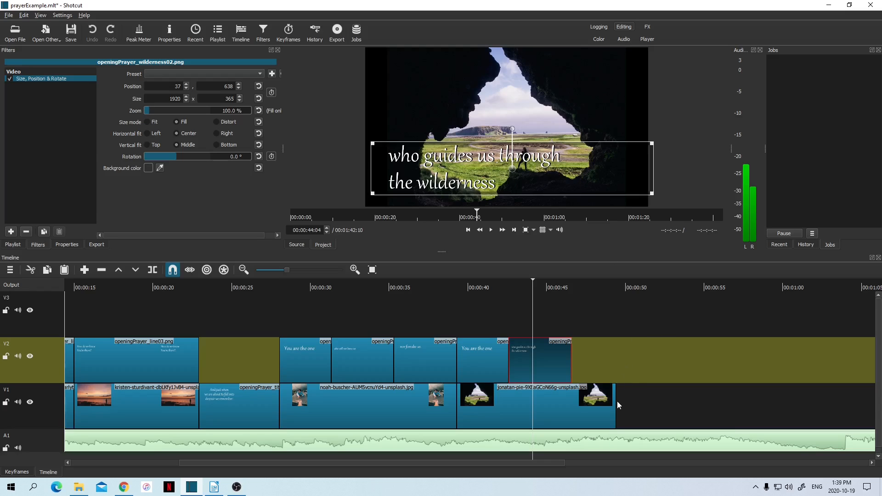
Extend the end of the cave photo clip on V1 to about 51 seconds and save the project
left_click_drag(616, 401, 649, 401)
key("ctrl+s")
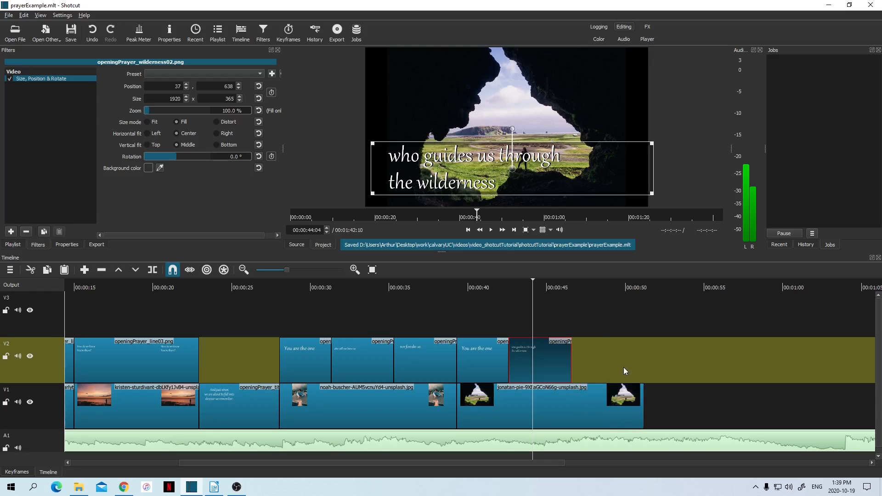
Import openingPrayer_offerHope.png from the text folder into the playlist and place it on V2 directly after the wilderness clip
left_click(11, 245)
scroll(106, 160, "down", 5)
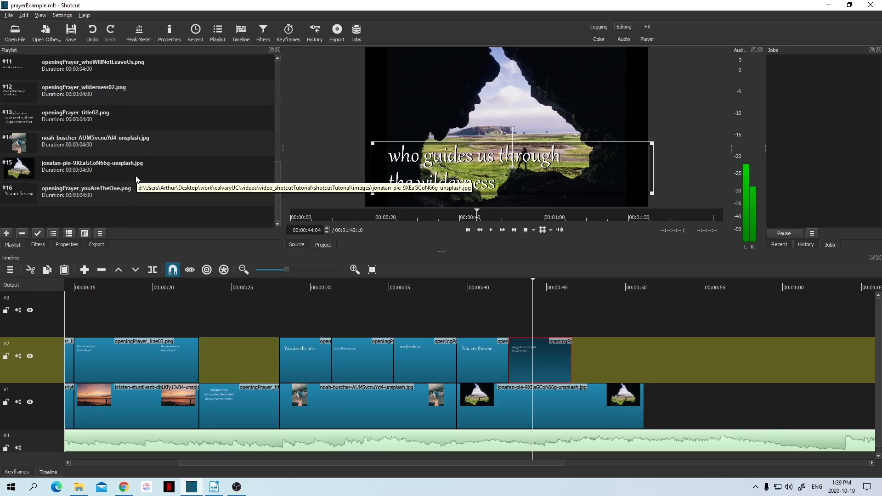
left_click(78, 487)
left_click_drag(339, 303, 80, 216)
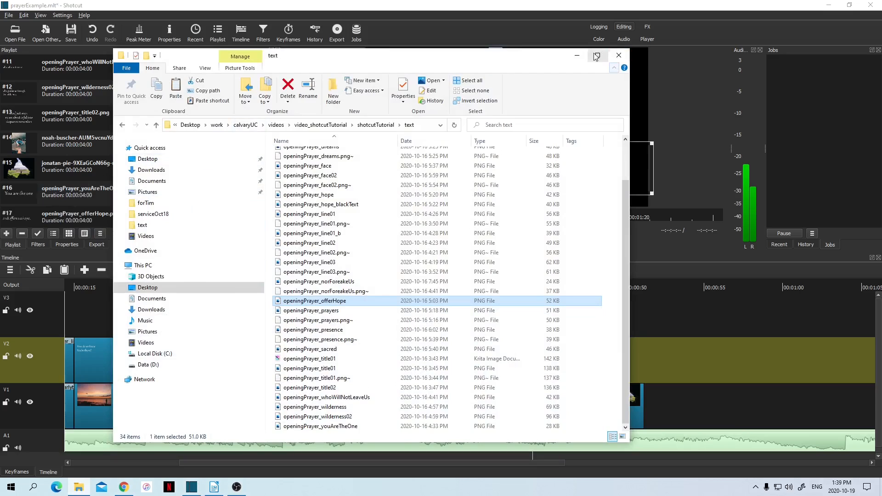
left_click(578, 58)
left_click_drag(80, 218, 586, 363)
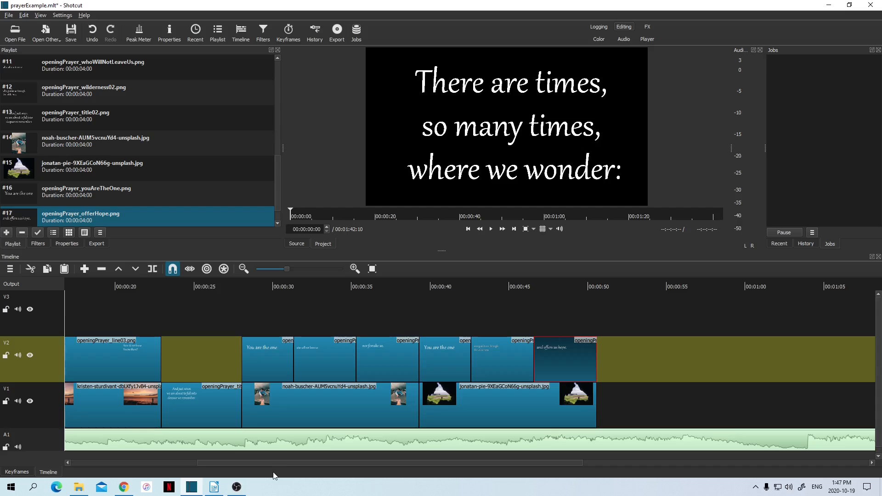
Check the prayer wording in openingPrayerExample.odt, and open the shotcutTutorial images folder in File Explorer
left_click(214, 487)
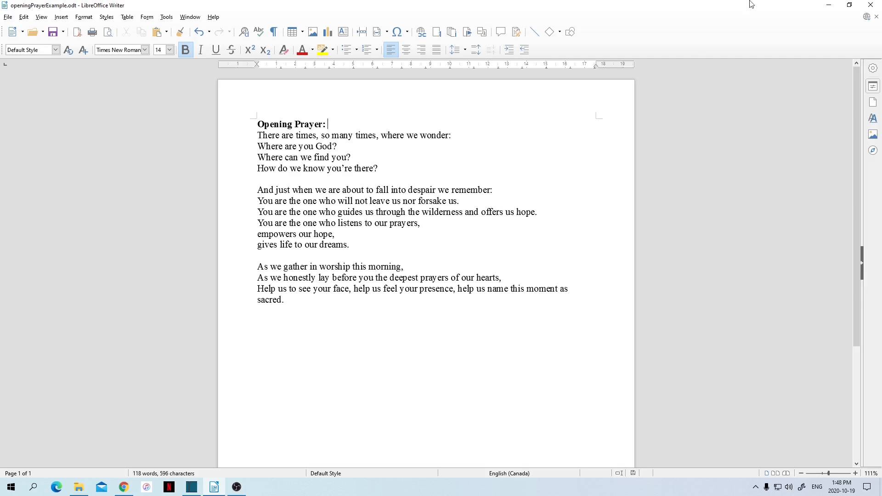
left_click(192, 486)
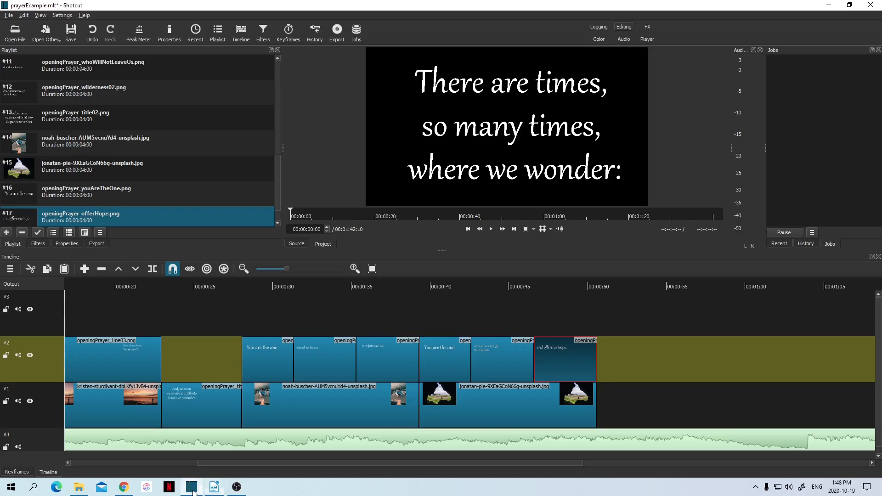
scroll(150, 197, "down", 1)
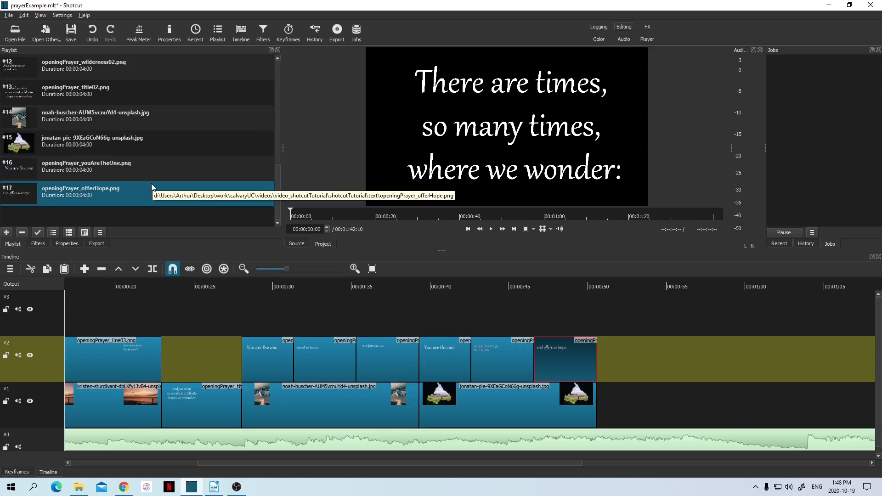
left_click(81, 490)
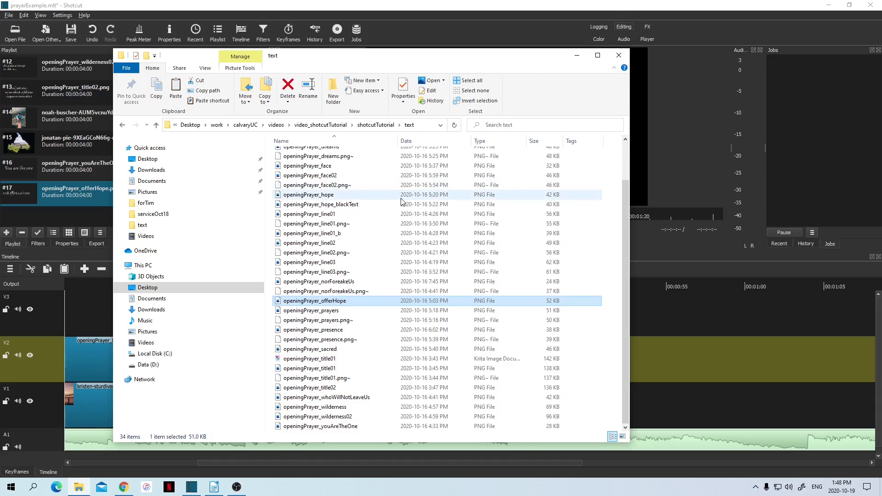
left_click(375, 125)
left_click(299, 157)
double_click(298, 158)
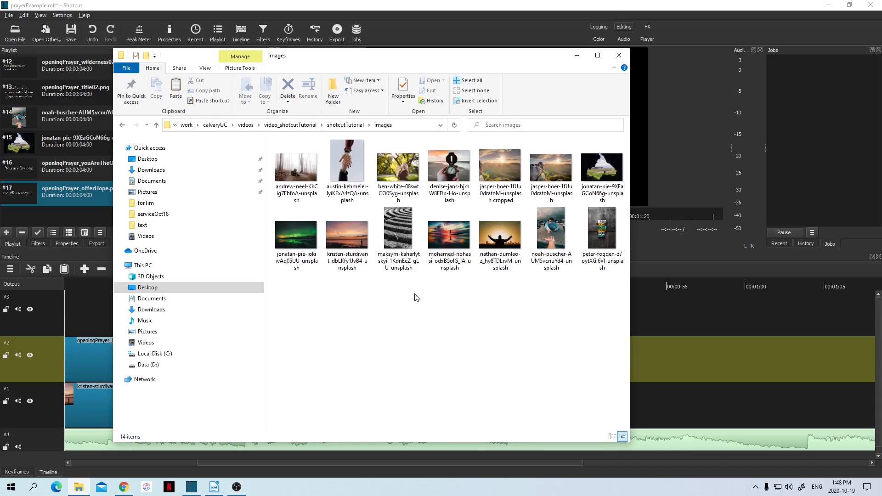
Add the green outdoor photo, the raised-arms sunset silhouette and the dark portrait-format photo from the images folder to the playlist
left_click(608, 240)
left_click(510, 245, "ctrl")
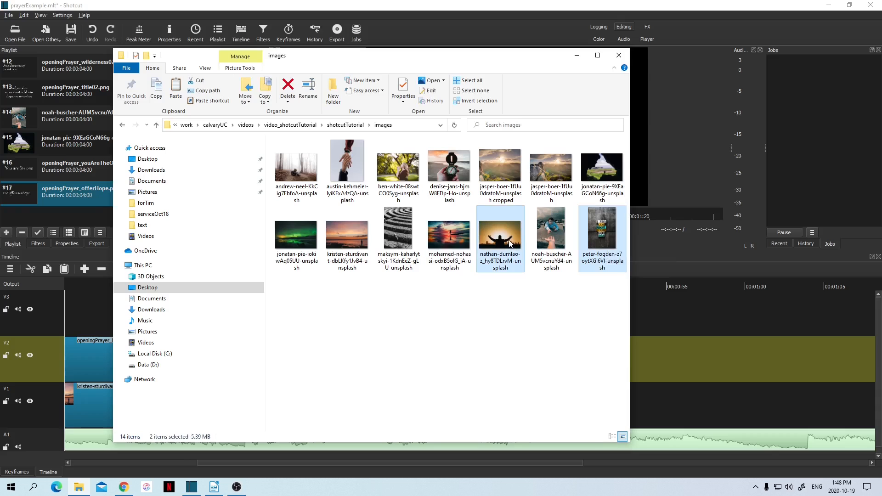
left_click(397, 174, "ctrl")
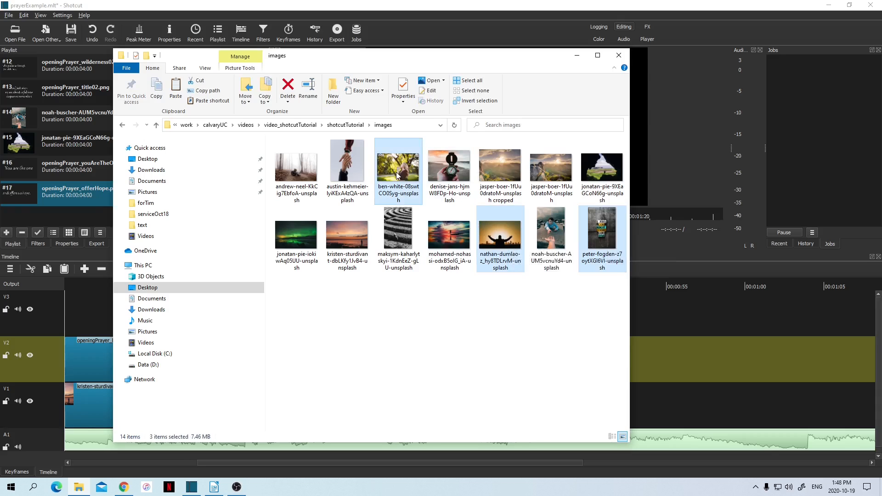
left_click_drag(397, 174, 57, 222)
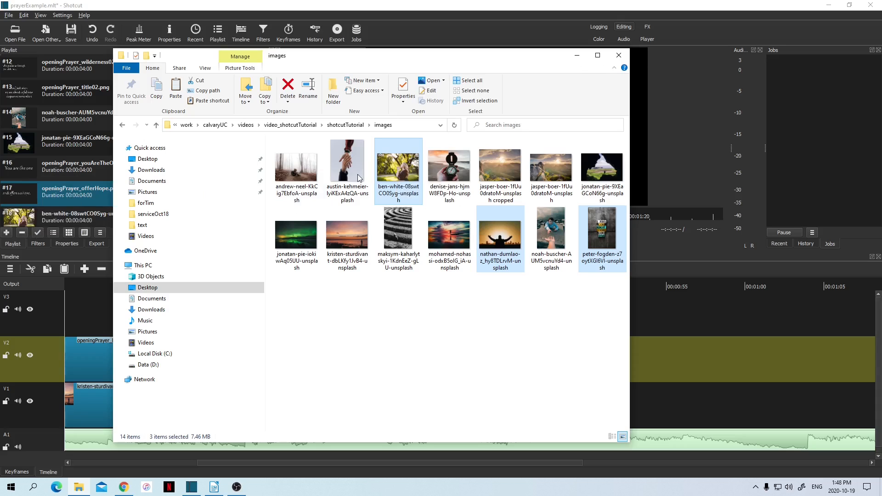
Check the prayer wording in openingPrayerExample.odt, and open the shotcutTutorial text folder in File Explorer
left_click(347, 125)
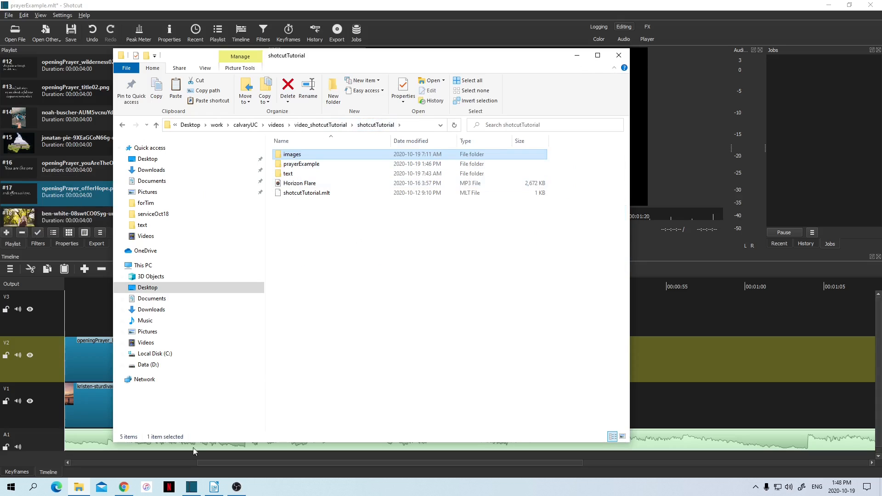
left_click(214, 488)
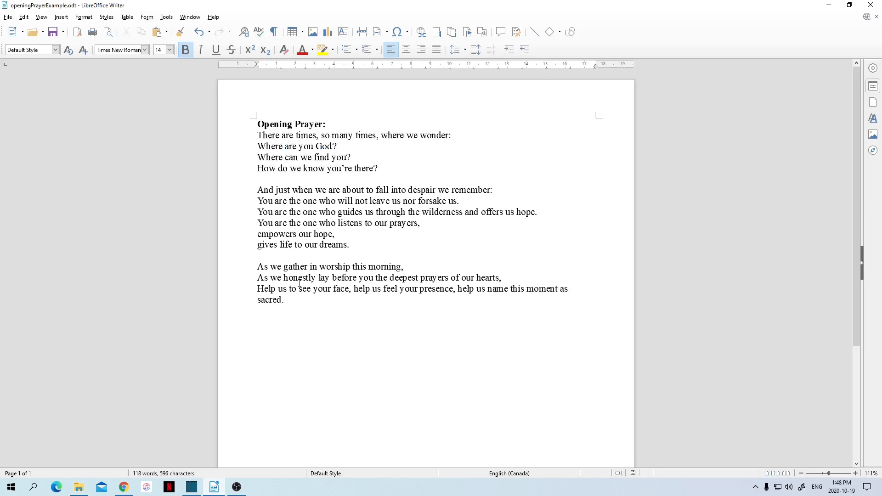
left_click(215, 490)
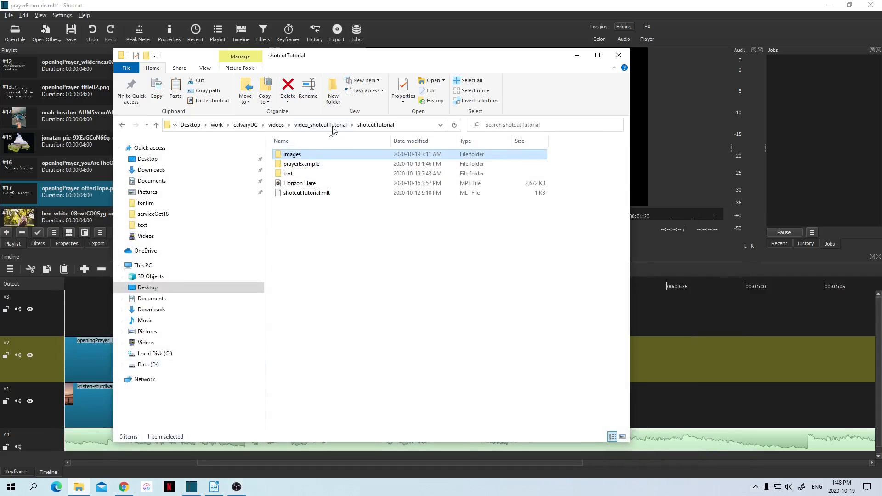
double_click(289, 174)
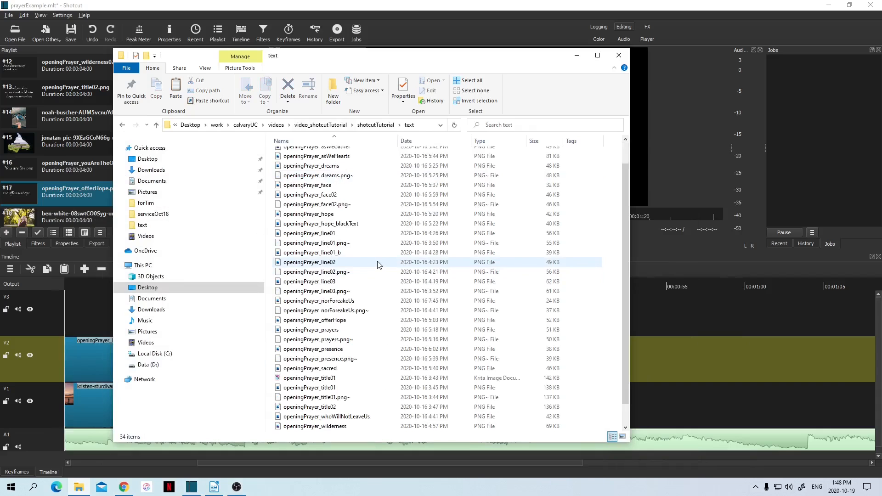
Add the openingPrayer_prayers, openingPrayer_hope and openingPrayer_dreams PNG images from the text folder to the Shotcut playlist, and save the project
scroll(359, 285, "down", 2)
left_click(336, 311)
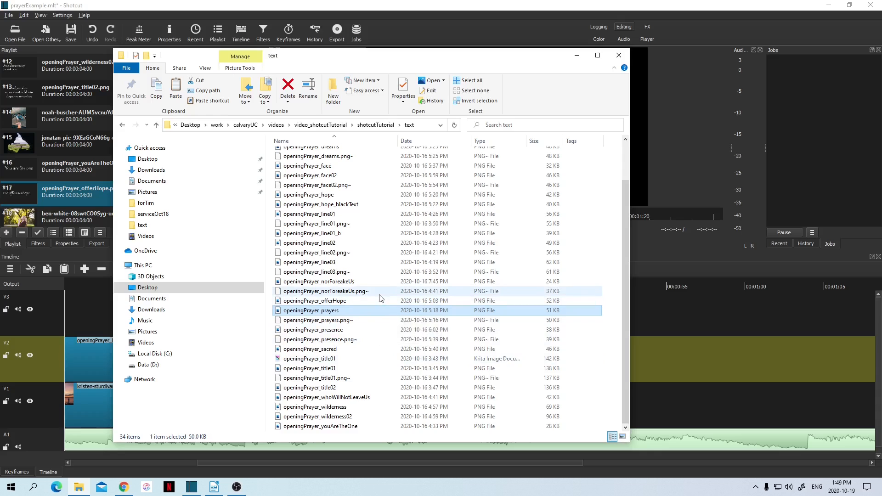
scroll(380, 299, "up", 1)
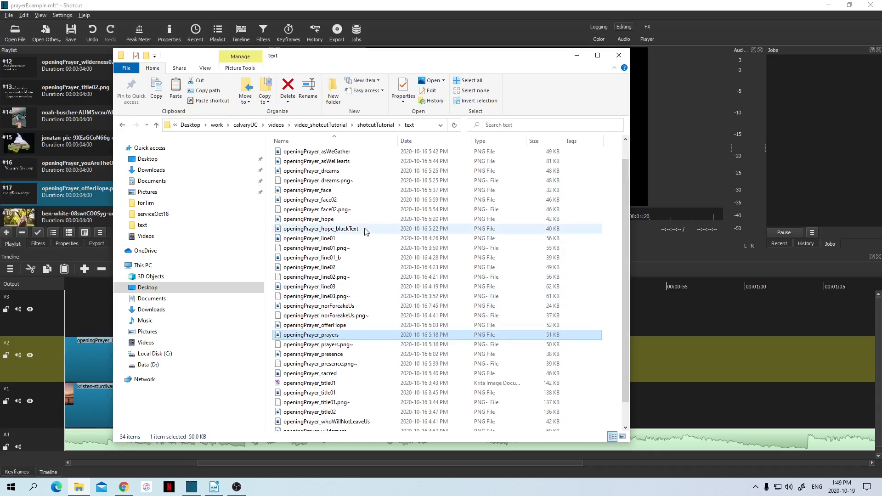
left_click(334, 221, "ctrl")
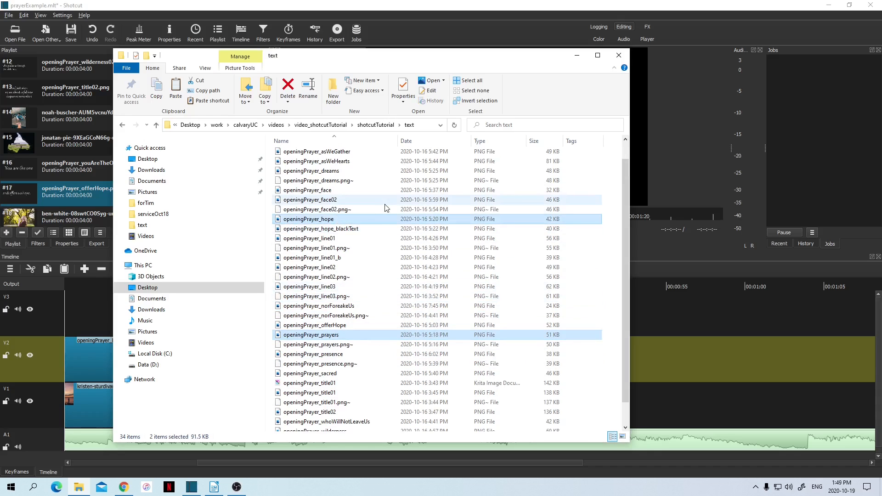
scroll(392, 208, "up", 1)
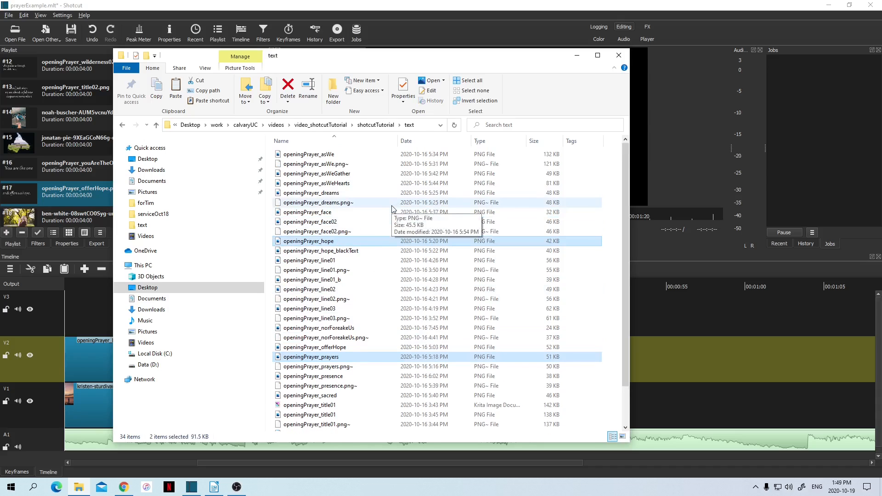
left_click(333, 193, "ctrl")
left_click_drag(333, 194, 77, 214)
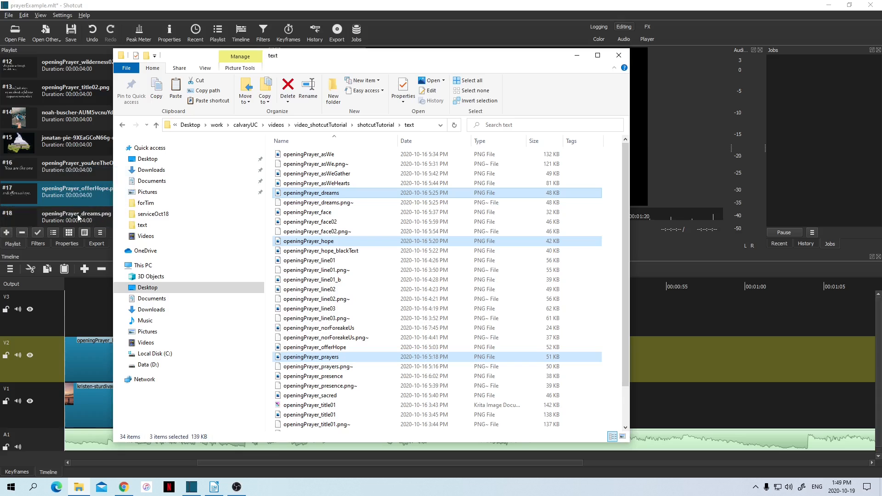
left_click(576, 55)
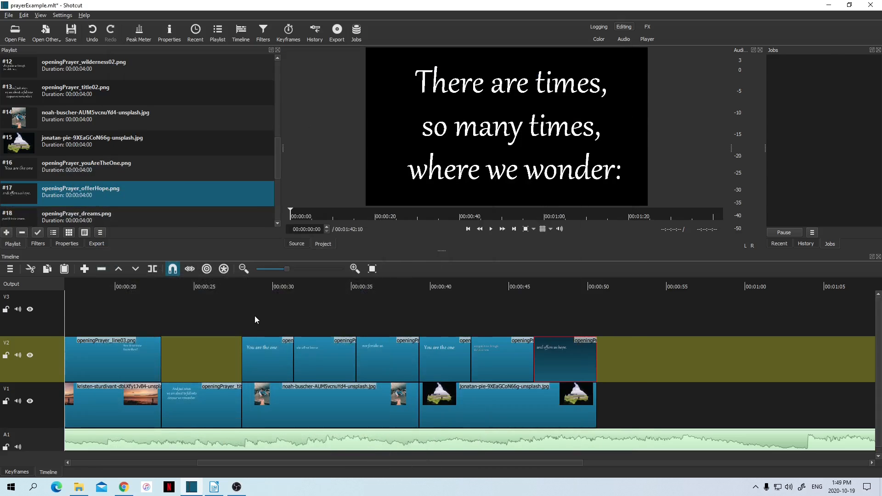
key("ctrl+s")
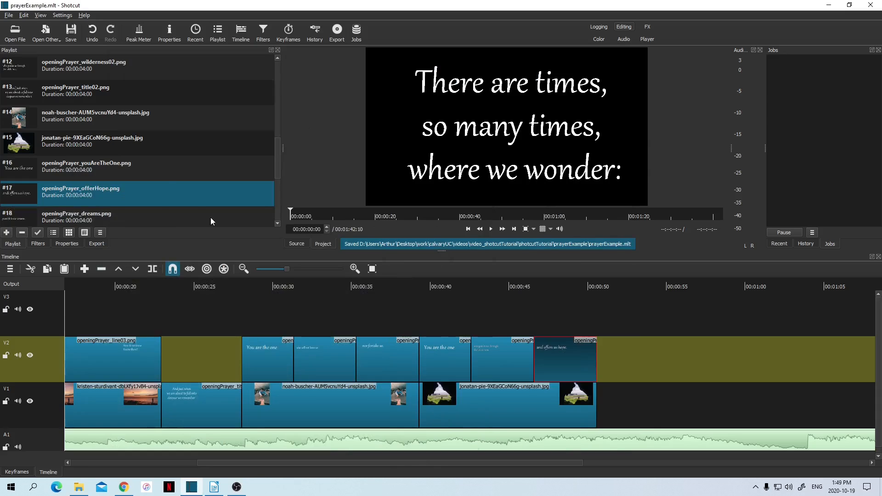
Place the green outdoor photo of the praying woman on V1 directly after the cave photo clip
scroll(161, 182, "down", 2)
scroll(158, 184, "up", 1)
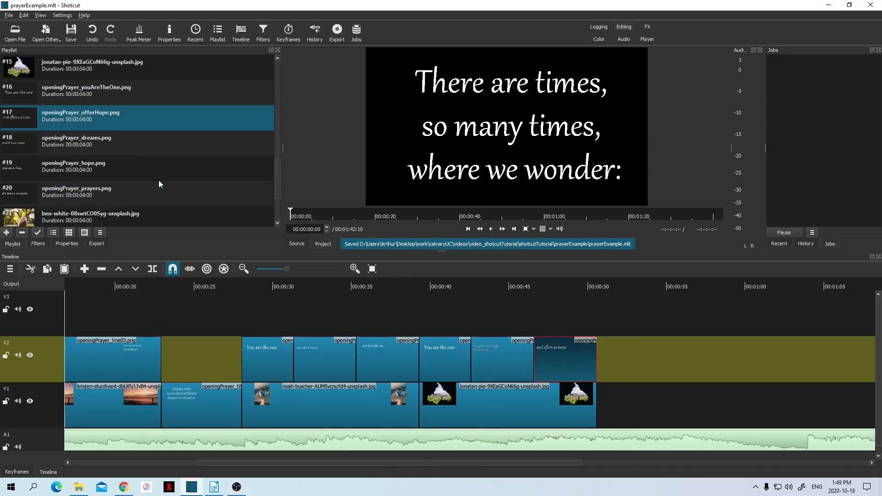
scroll(159, 181, "down", 1)
left_click_drag(76, 153, 611, 421)
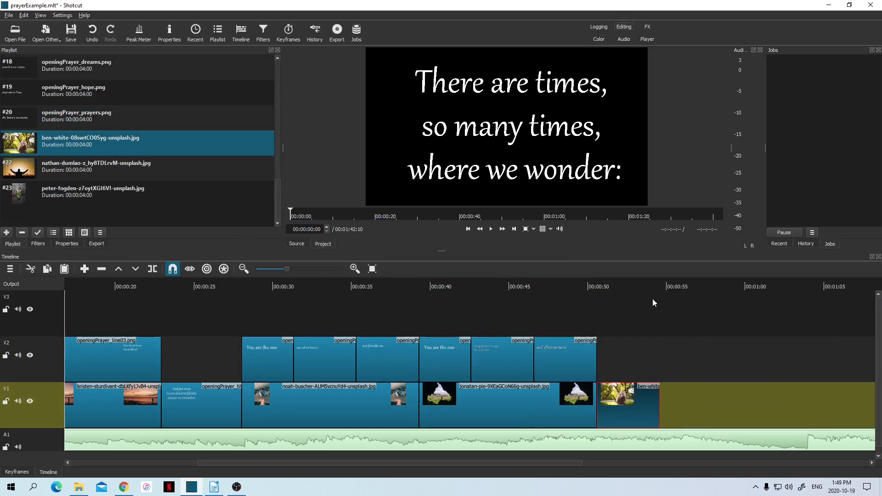
Add a Size, Position & Rotate filter to the praying woman clip and move the photo up to about position -9, -185
left_click(629, 288)
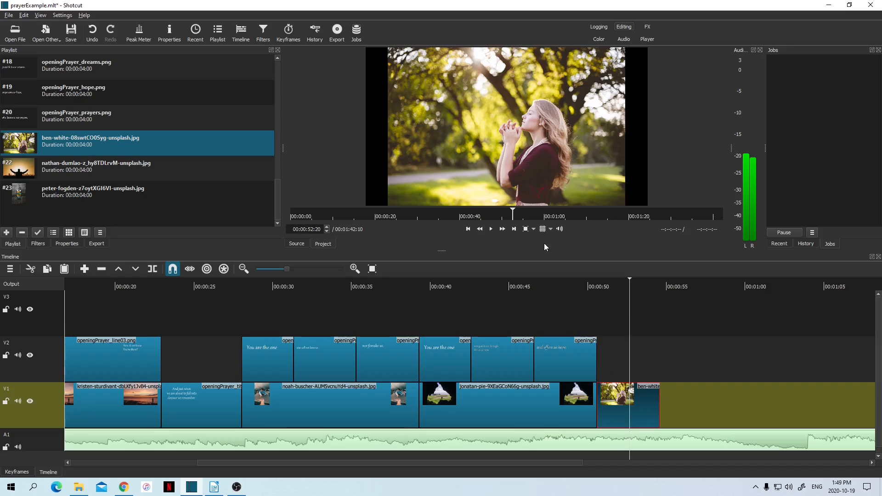
left_click(40, 243)
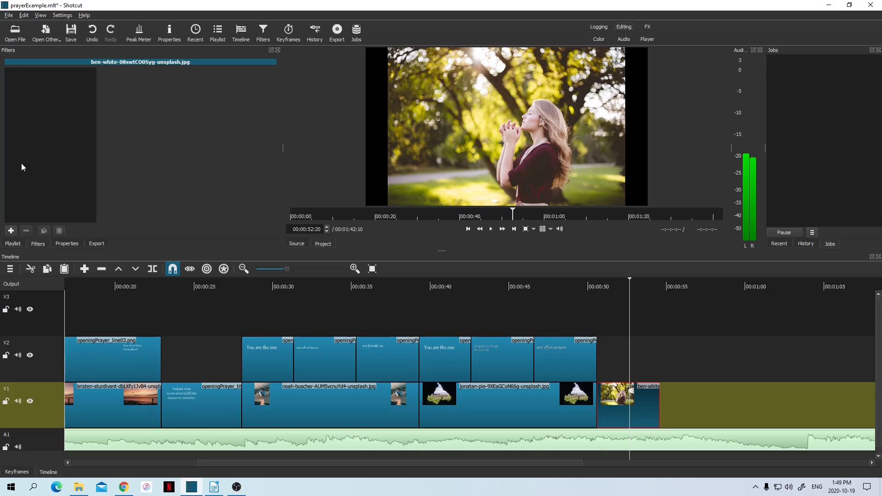
left_click(11, 230)
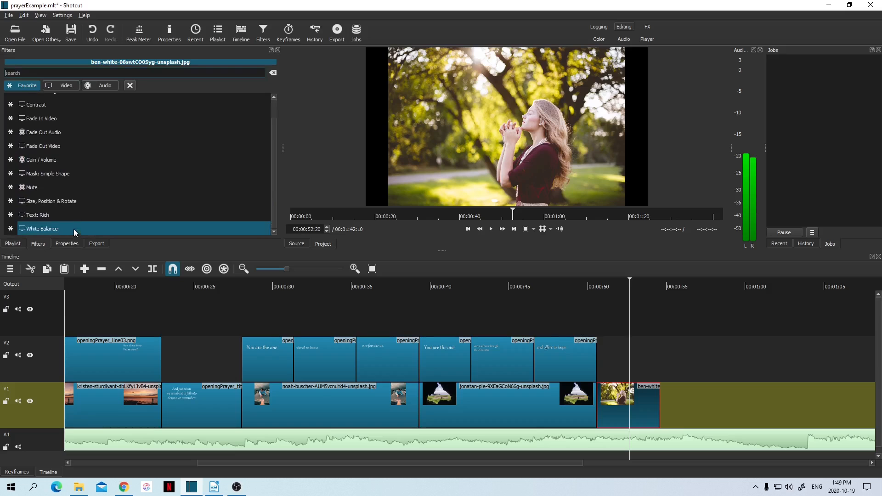
left_click(75, 198)
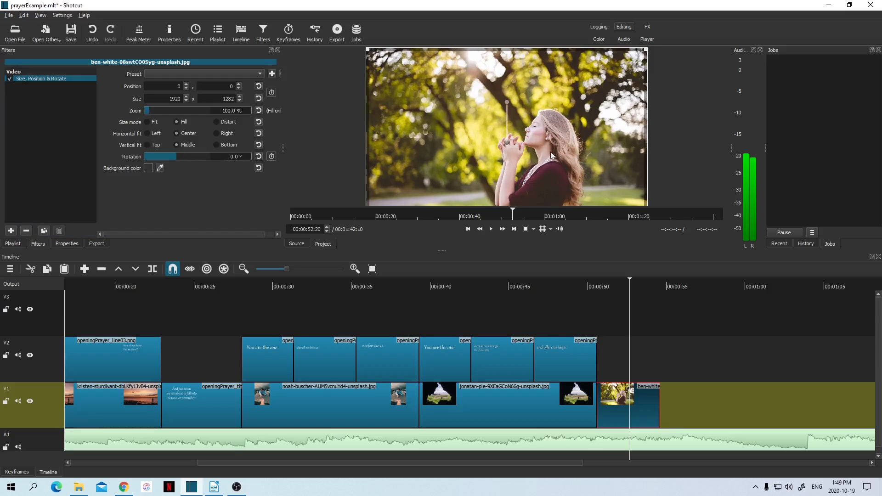
left_click_drag(509, 138, 507, 109)
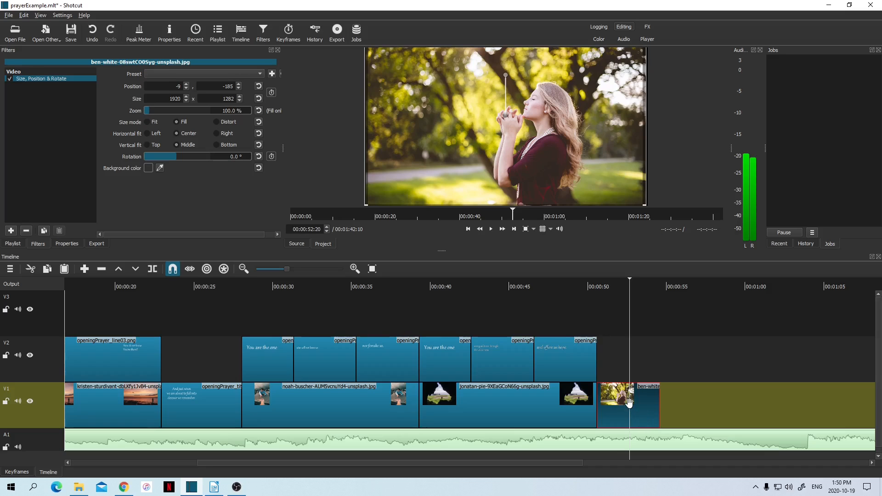
Copy the "You are the one" text clip on V2 and place the copy directly after the "and offers us hope" clip
left_click(12, 244)
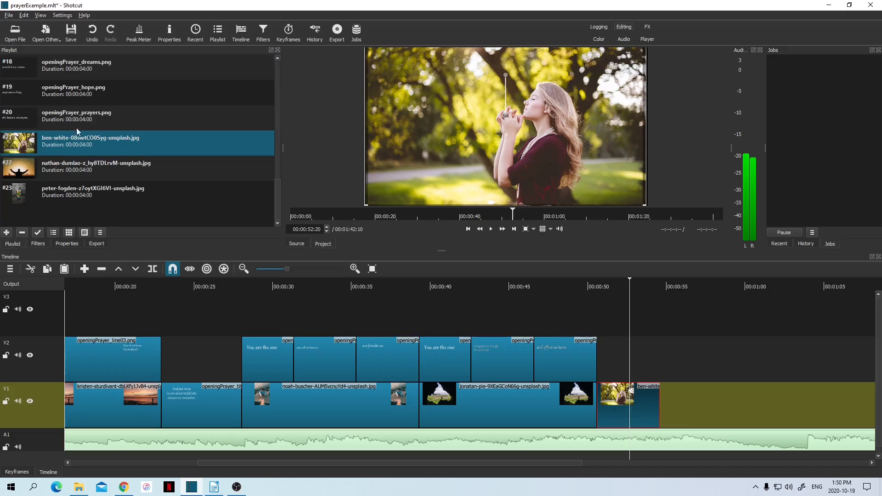
scroll(132, 142, "up", 1)
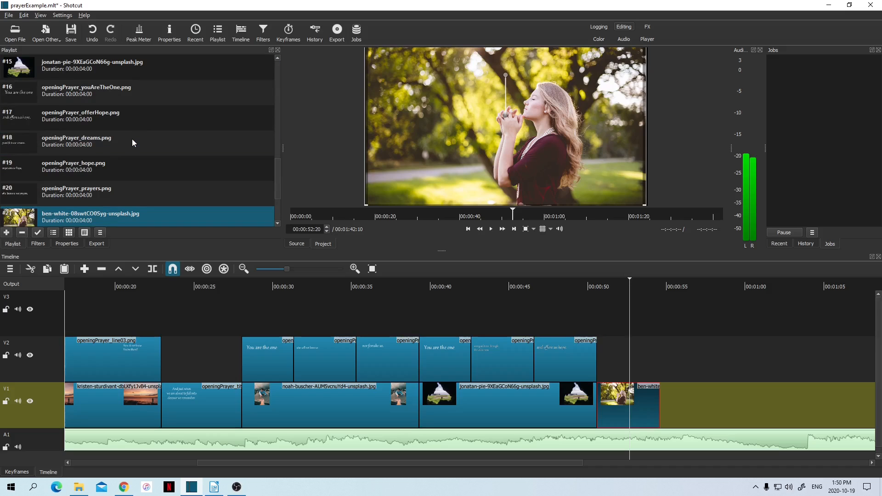
mouse_move(91, 86)
left_mouse_down()
mouse_move(413, 290)
mouse_move(495, 319)
mouse_move(102, 91)
left_mouse_up()
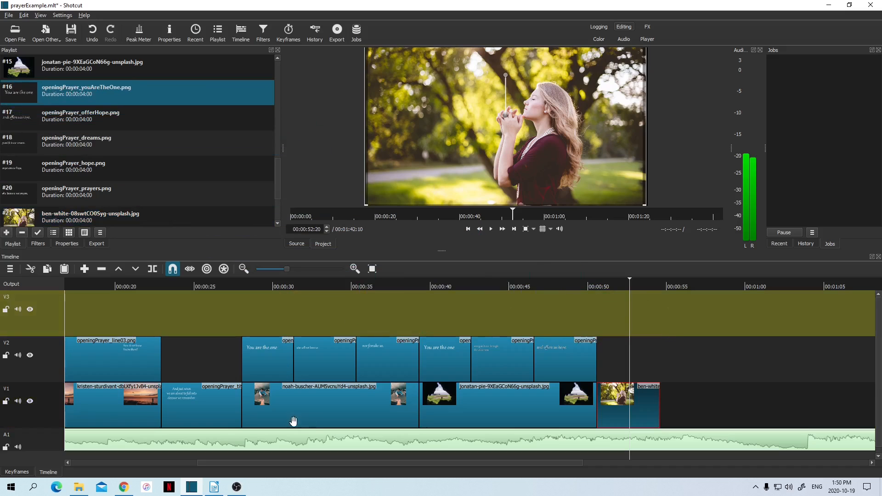
left_click(263, 353)
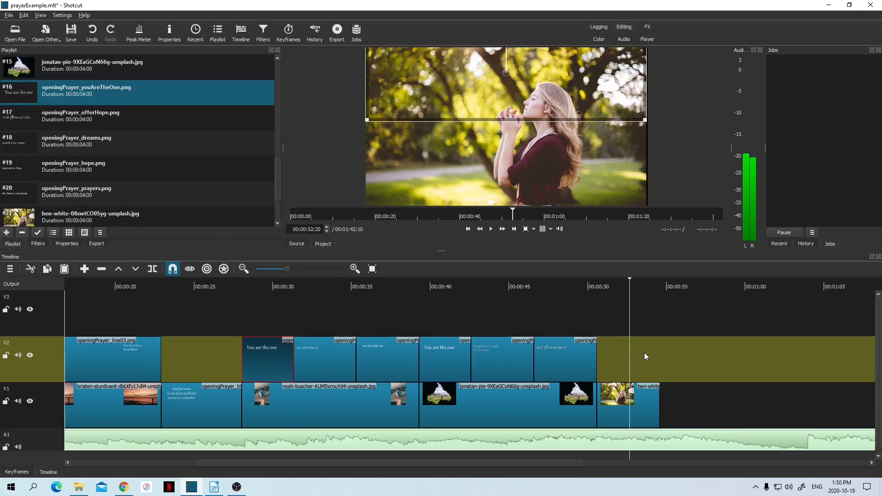
key("ctrl+v")
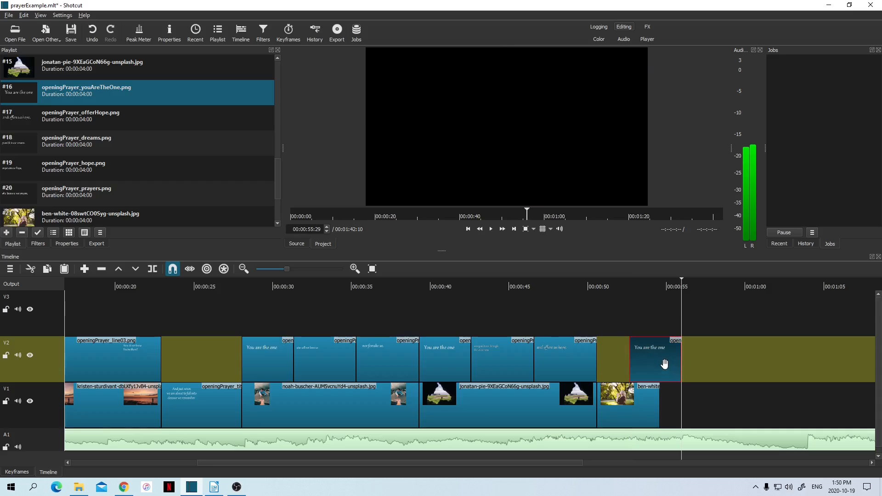
left_click_drag(663, 360, 625, 364)
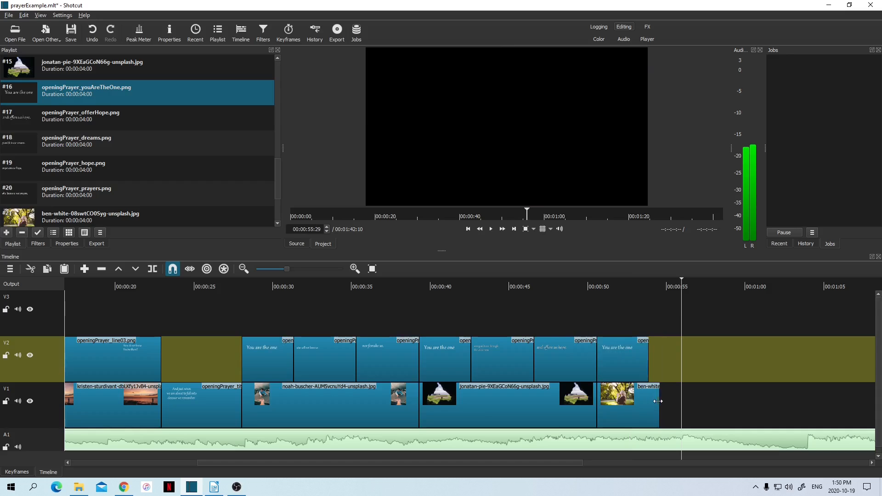
Extend the end of the praying woman clip on V1 to about 1 minute, and nudge the photo slightly right and down
left_click_drag(661, 405, 748, 404)
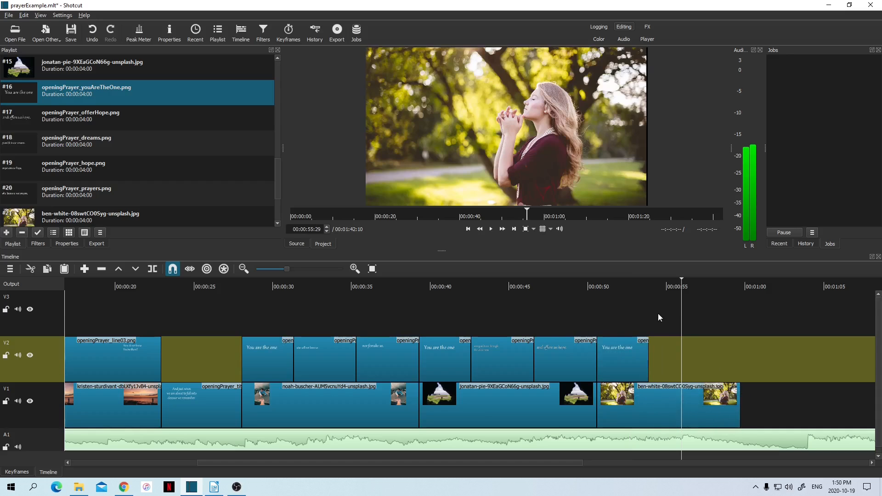
left_click(627, 285)
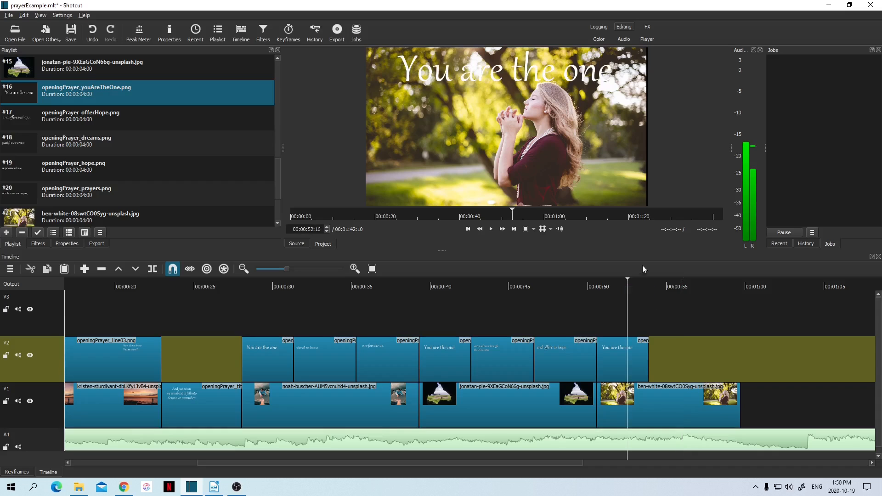
left_click(669, 395)
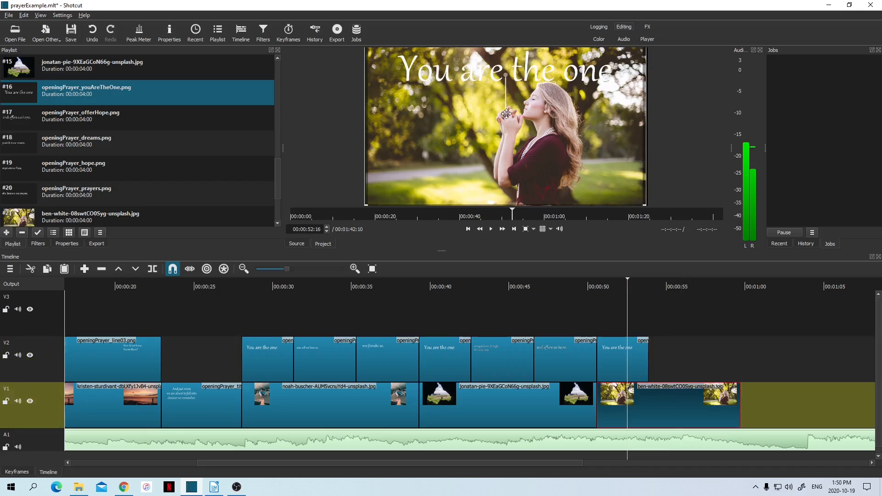
left_click_drag(506, 114, 512, 119)
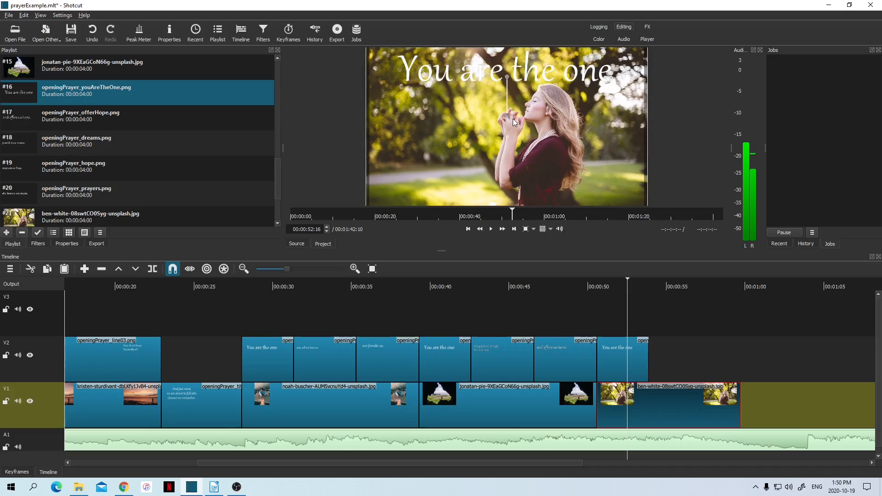
Using a 10% preview zoom, scale the praying woman photo down beneath the "You are the one" text, and restore the preview to Zoom Fit
left_click(584, 360)
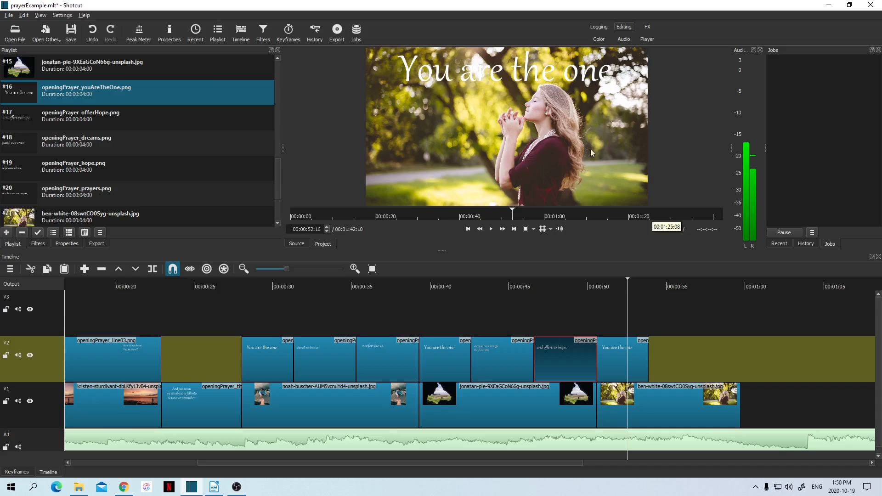
left_click(693, 414)
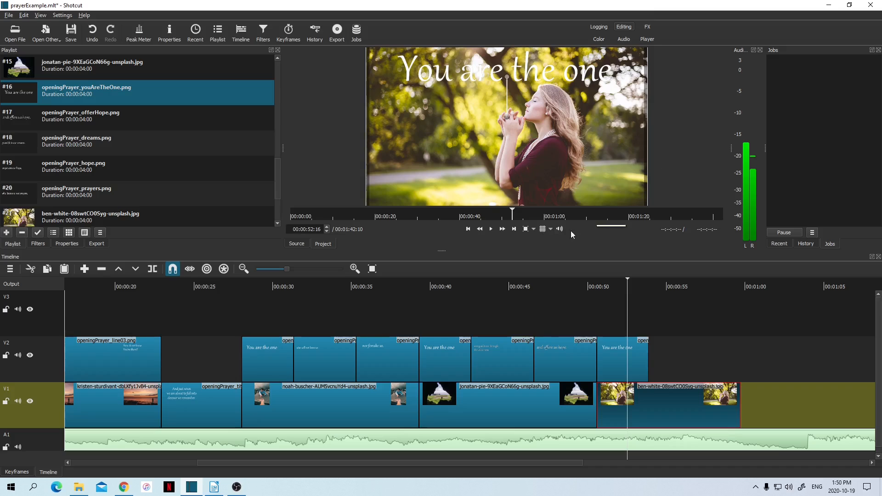
left_click(534, 229)
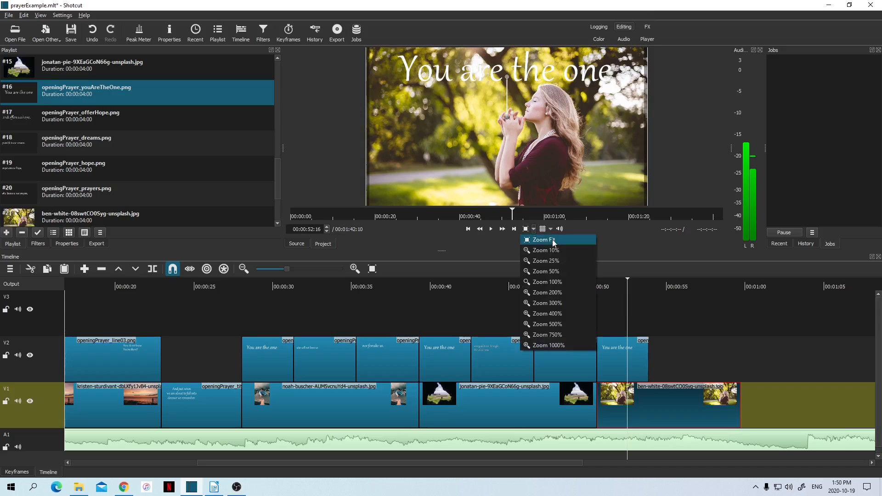
left_click(546, 250)
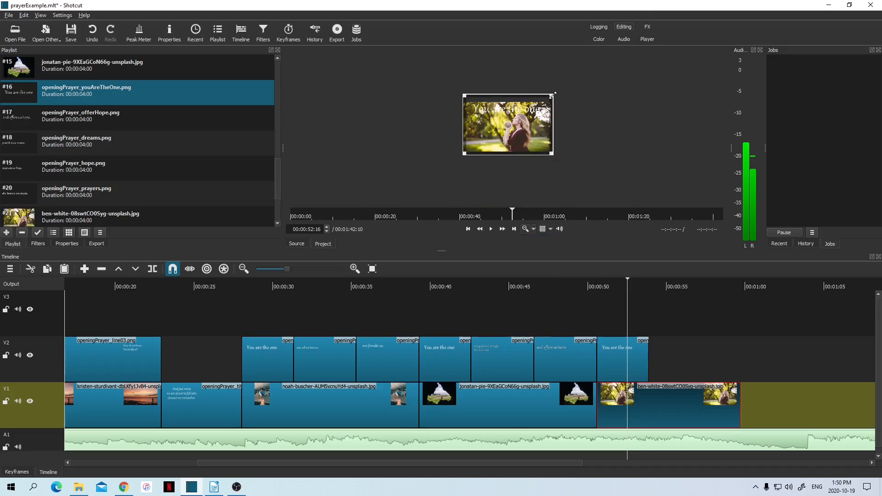
left_click_drag(553, 95, 509, 135)
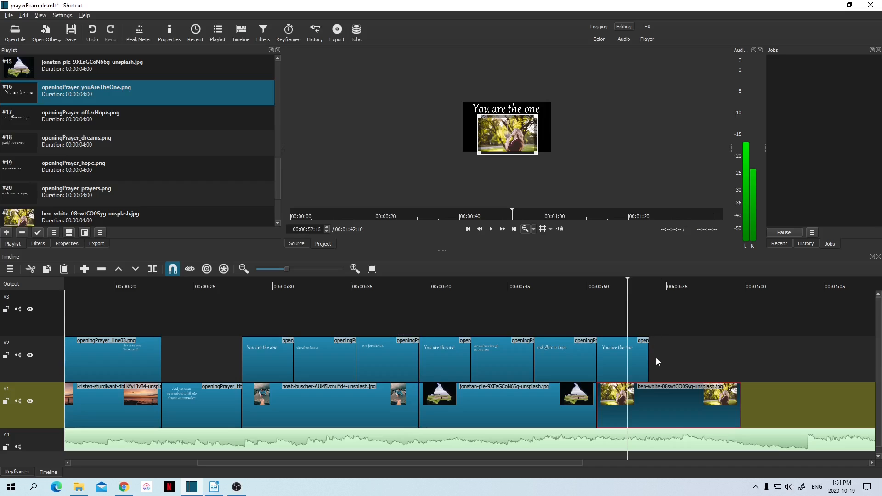
left_click(614, 287)
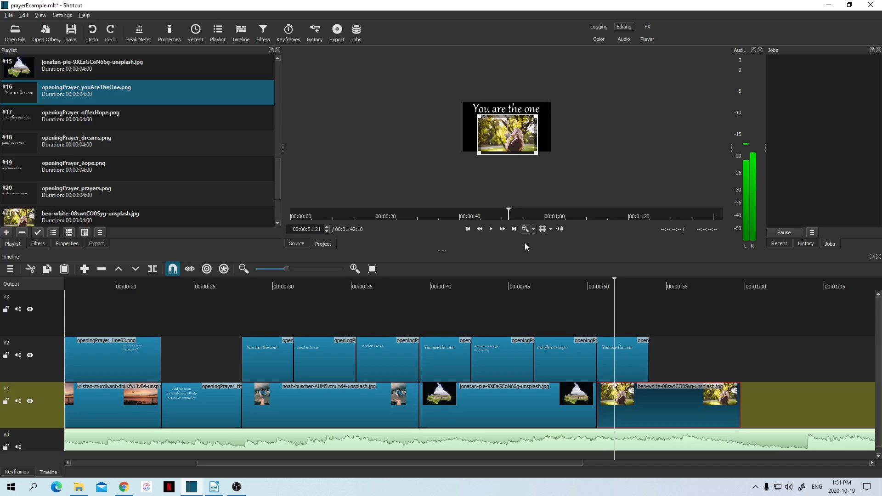
left_click(533, 229)
left_click(547, 239)
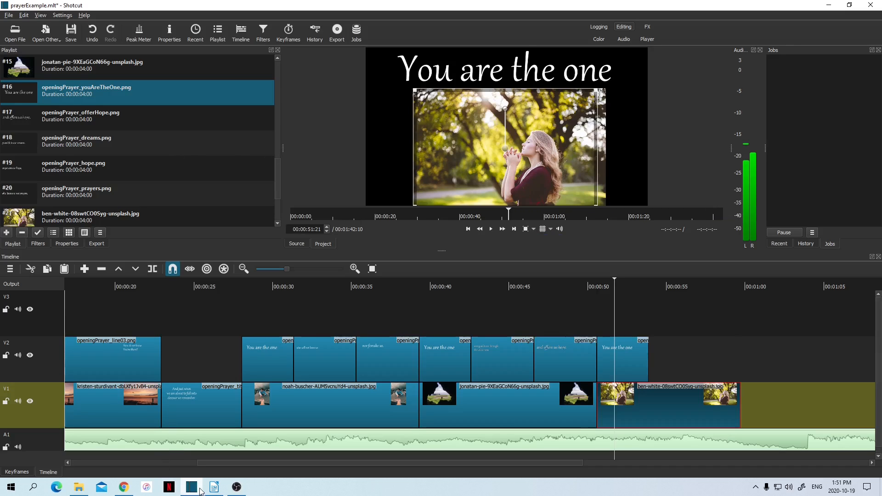
Check the next line of the prayer document and place openingPrayer_prayers.png on V2 directly after the last "You are the one" clip
left_click(215, 487)
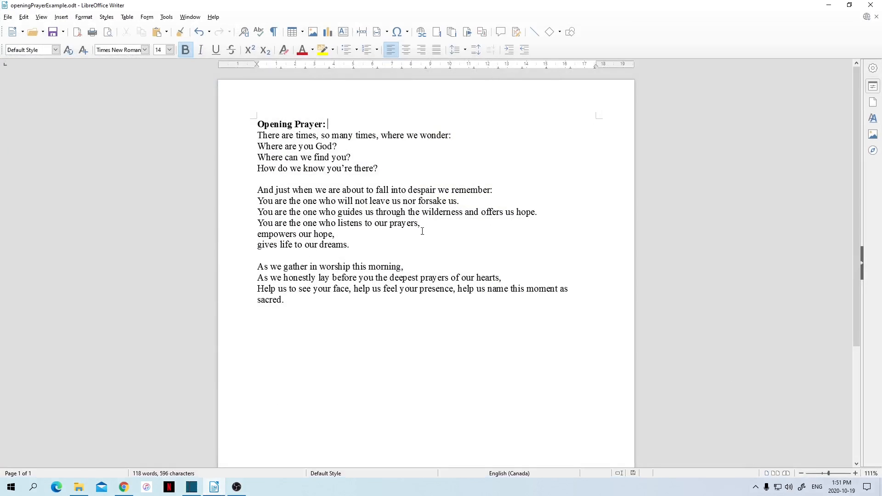
left_click(214, 487)
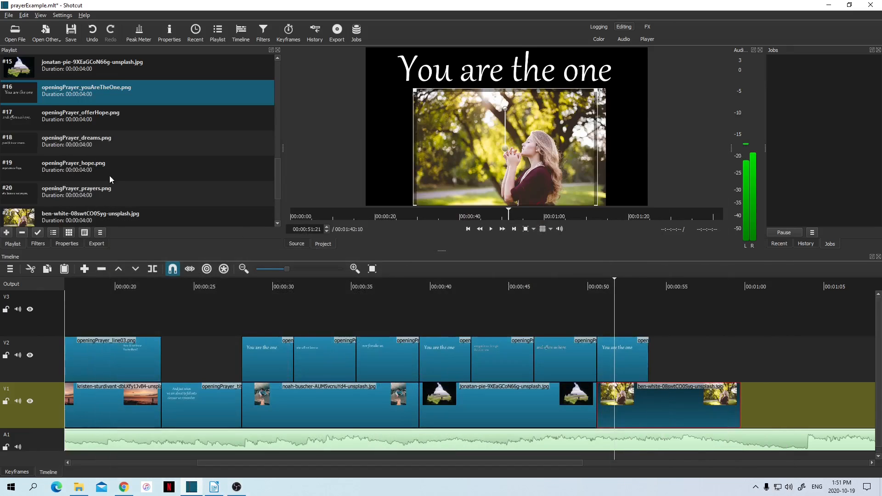
left_click_drag(110, 191, 654, 382)
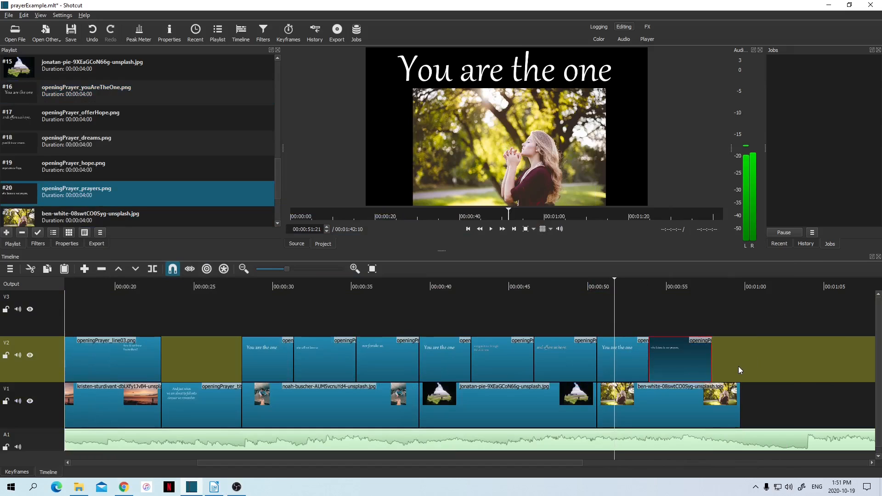
left_click(674, 286)
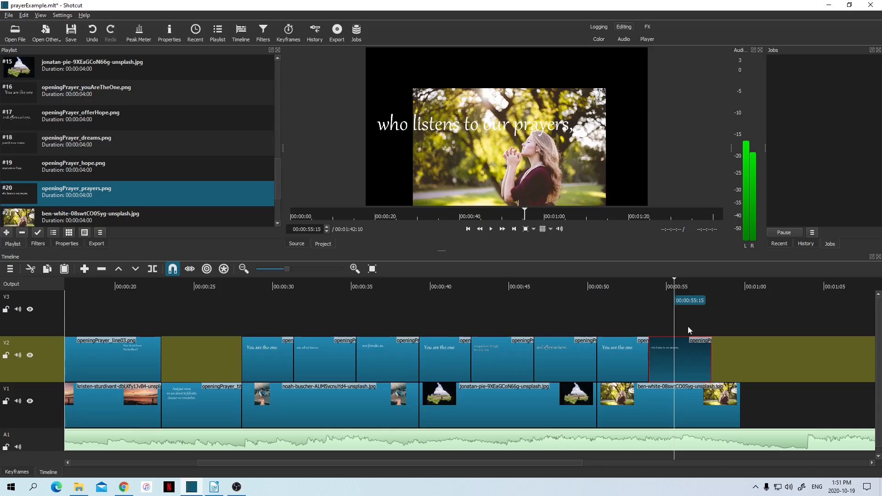
Add a Size, Position & Rotate filter to the "who listens to our prayers" text, enlarging it to about 116% at position 113, -53
left_click(37, 243)
left_click(15, 233)
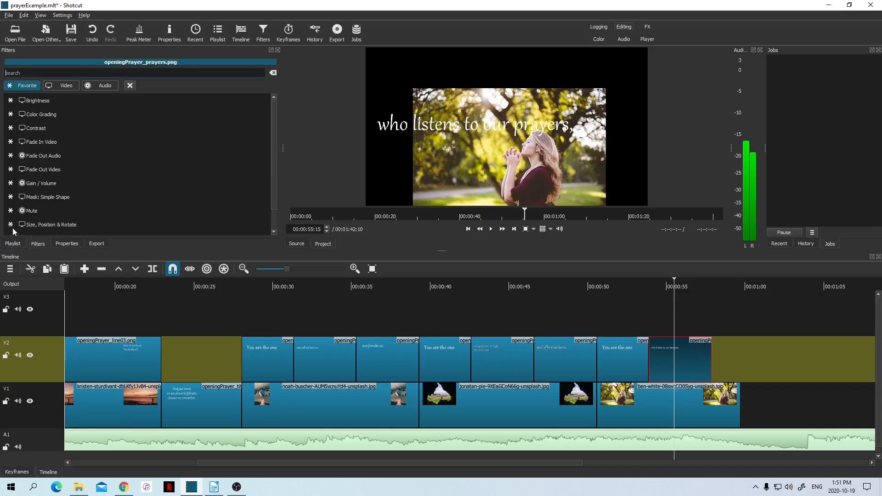
left_click(53, 201)
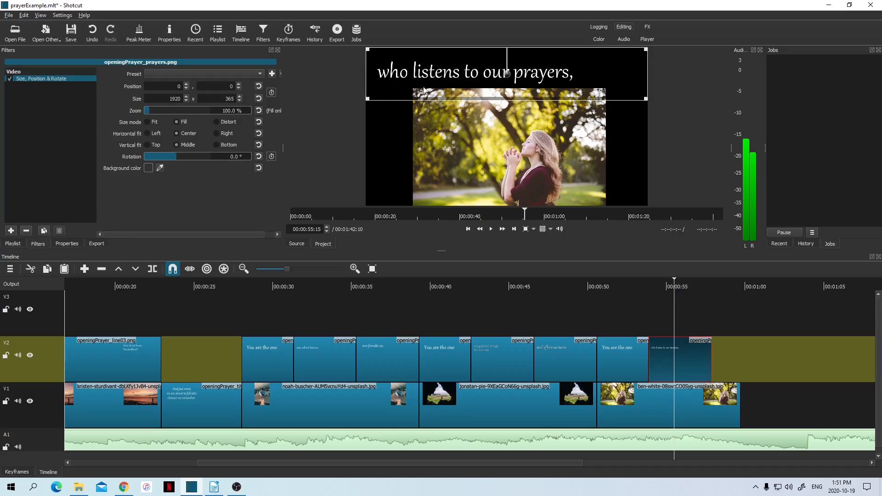
left_click_drag(510, 76, 548, 74)
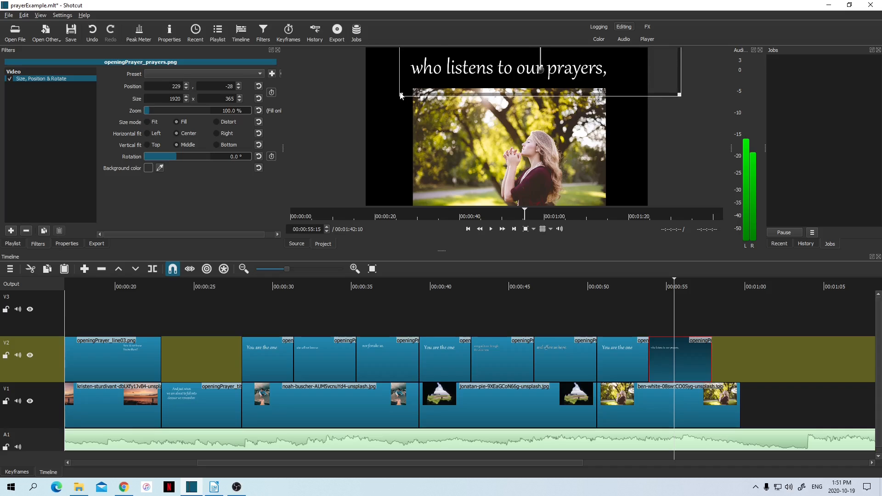
left_click_drag(401, 95, 374, 109)
left_click_drag(526, 78, 554, 72)
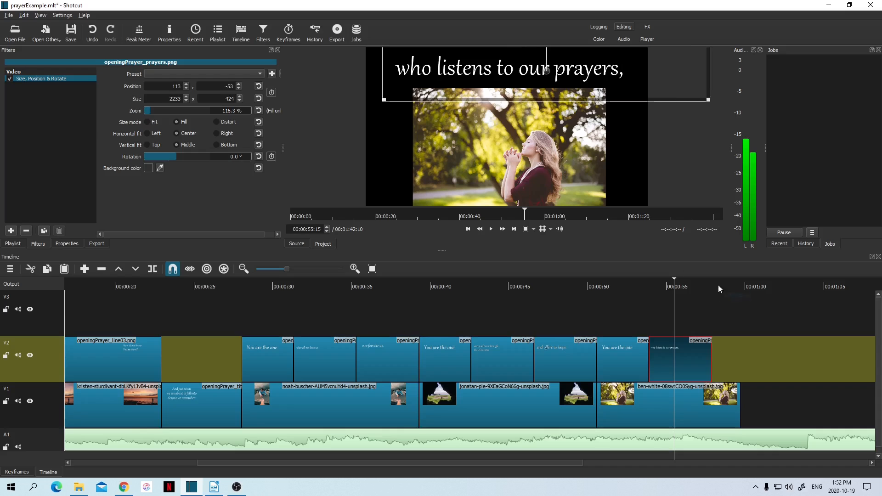
Trim the end of the praying woman clip on V1 to match the text clip above it, check the prayer document, and save the project
left_click_drag(738, 412, 707, 409)
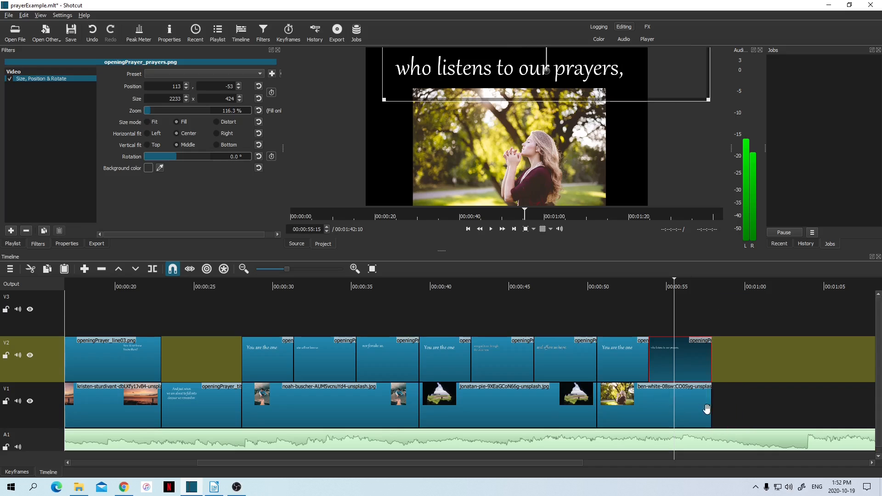
left_click(13, 244)
left_click(214, 487)
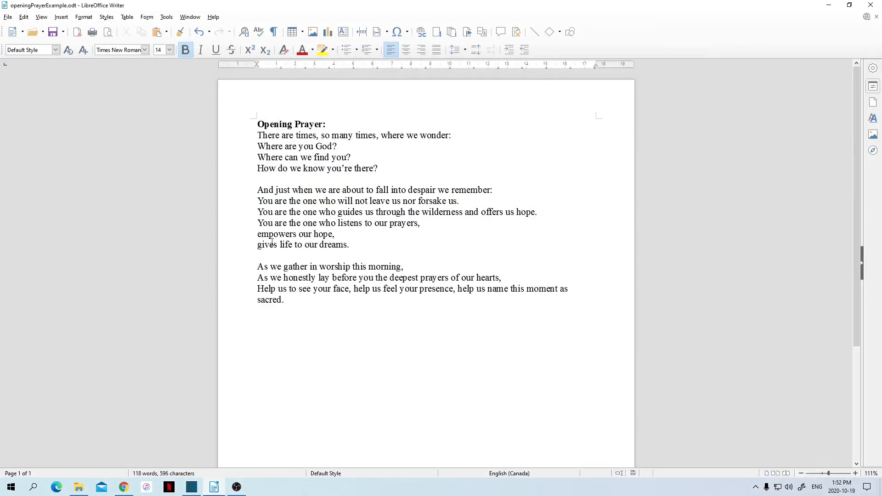
left_click(192, 487)
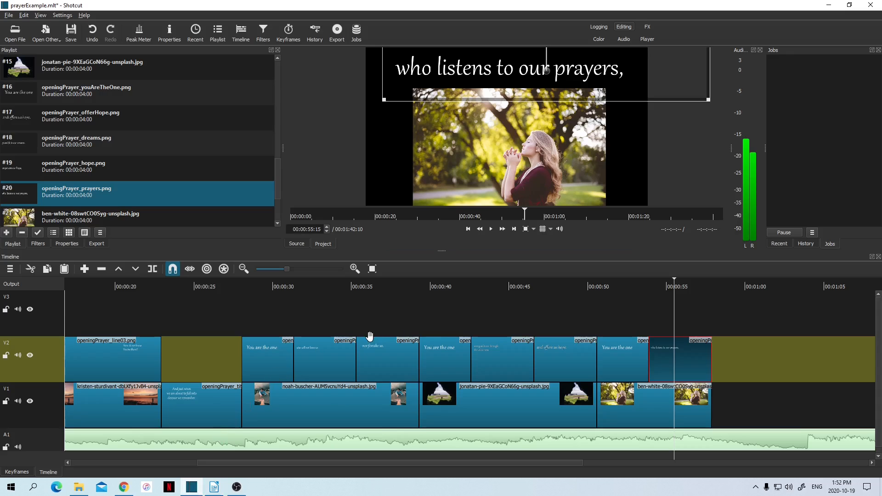
key("ctrl+s")
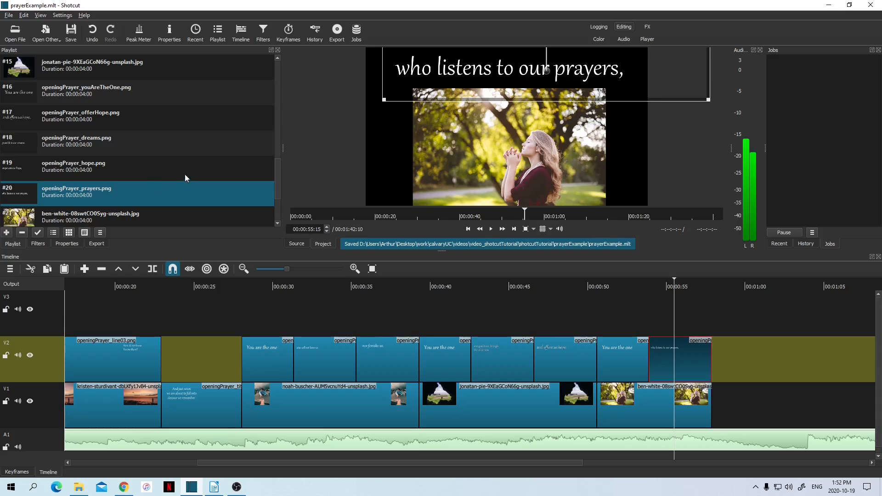
Place the raised-arms silhouette photo on V1 directly after the praying woman clip, and openingPrayer_hope.png above it on V2
scroll(185, 178, "down", 1)
left_click_drag(167, 169, 781, 322)
left_click(732, 282)
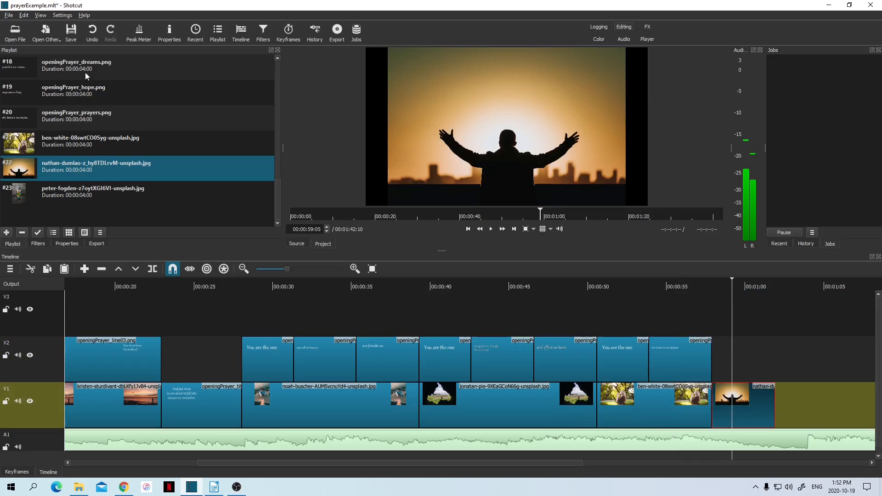
left_click_drag(122, 103, 712, 364)
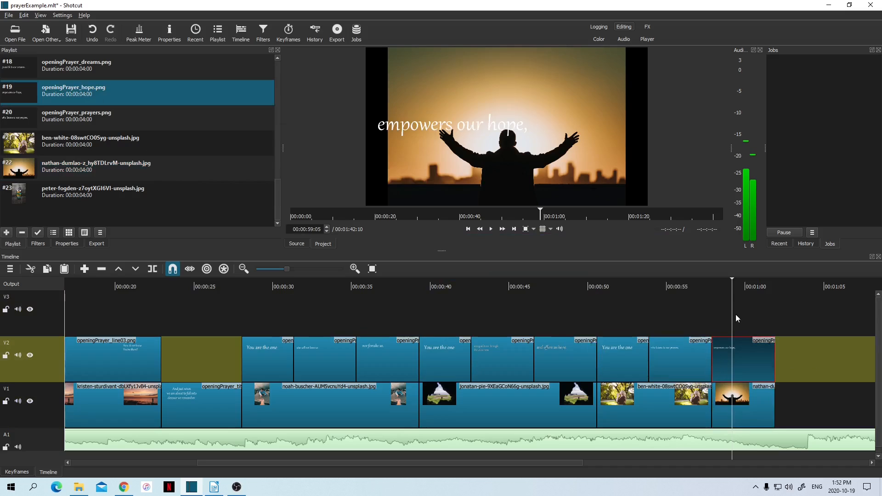
Add a Size, Position & Rotate filter to the "empowers our hope" text, enlarging it to about 135% at position 141, -97
left_click(39, 244)
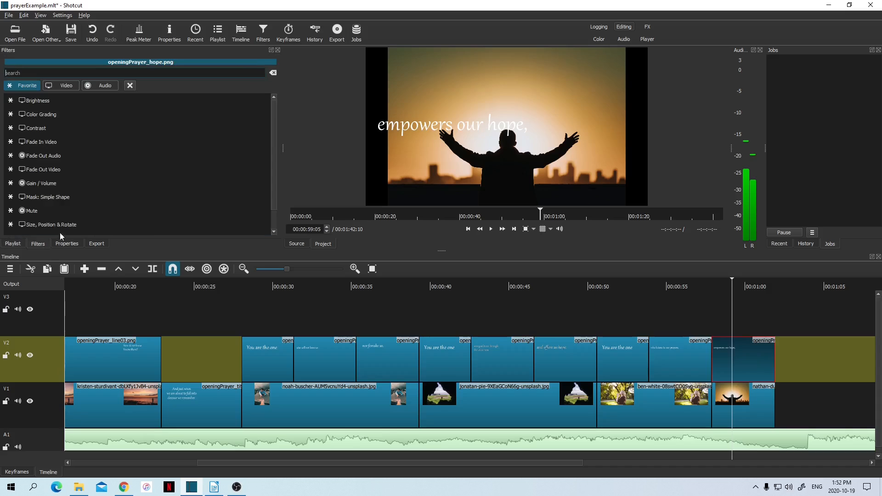
left_click(57, 223)
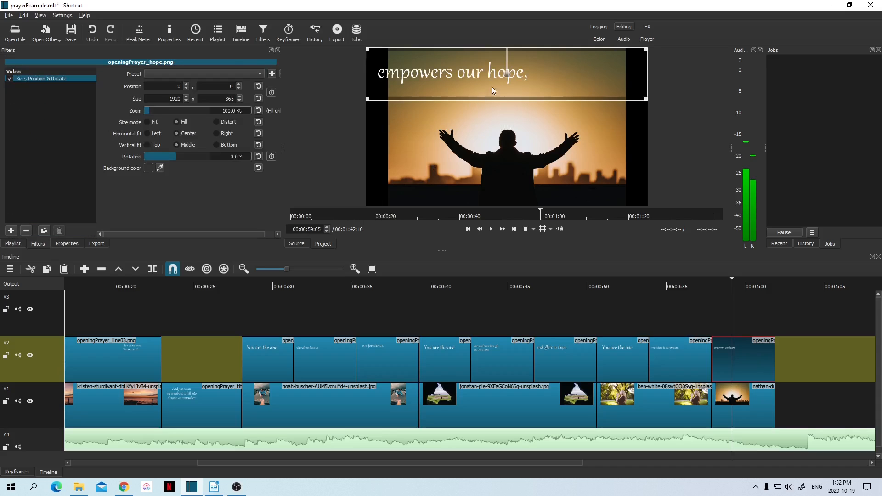
left_click_drag(514, 72, 570, 67)
left_click_drag(423, 92, 363, 117)
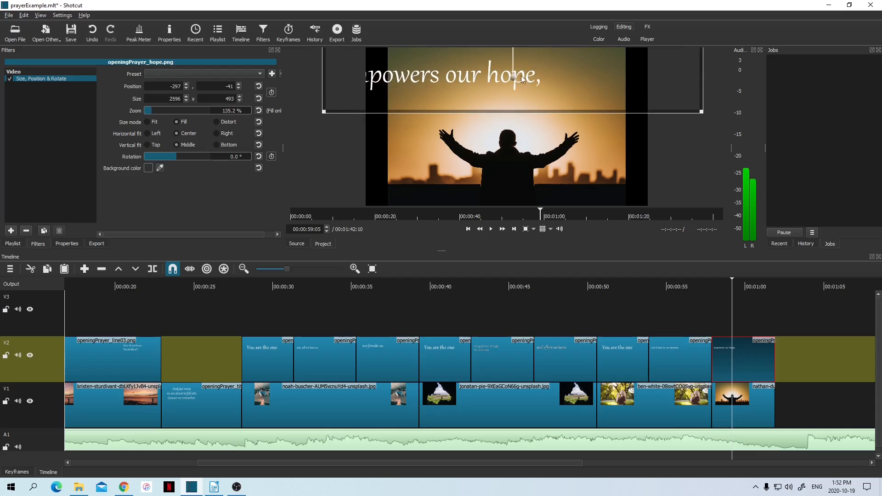
left_click_drag(519, 82, 581, 72)
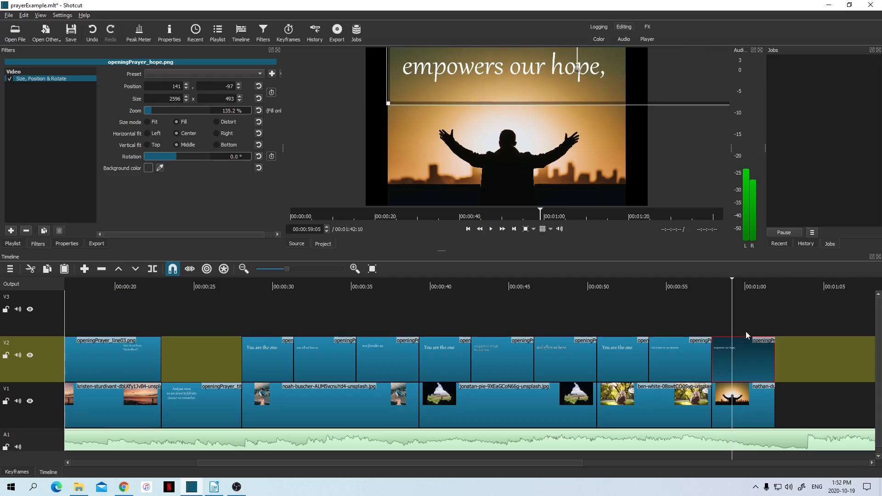
Check the prayer document, append the "dreams come true" photo on V1 after the silhouette clip, and extend its end to about 1:06
left_click(214, 488)
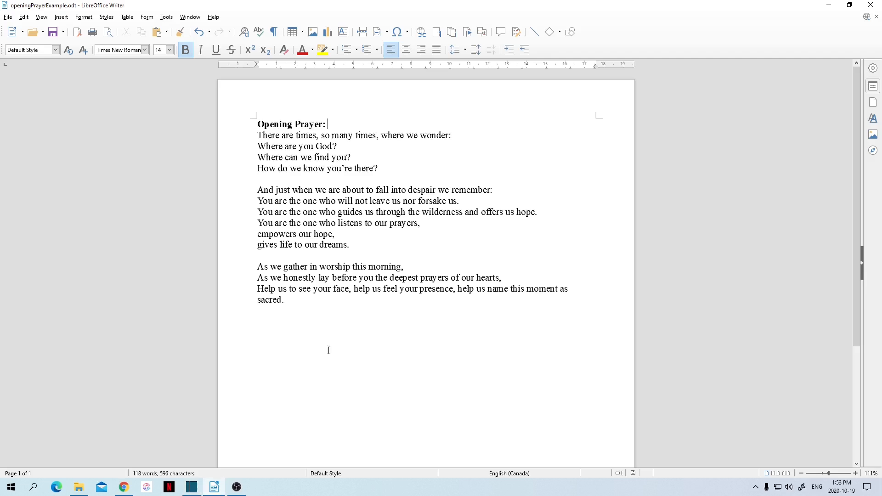
left_click(214, 488)
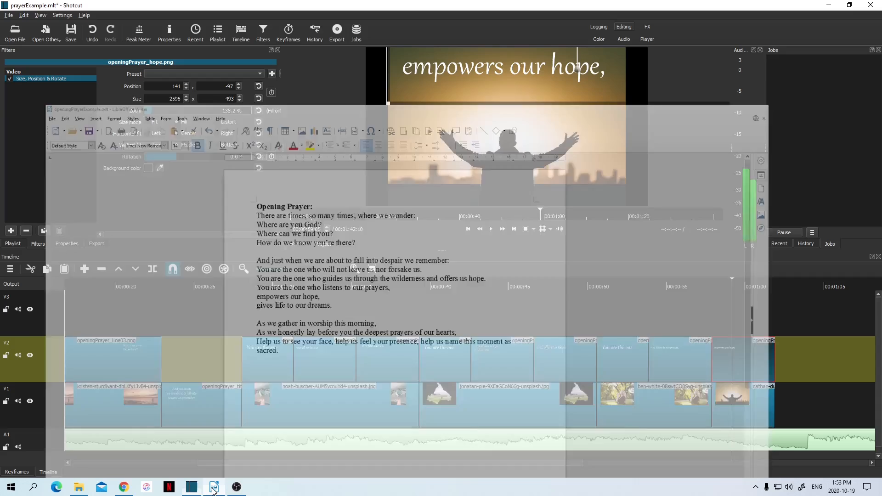
left_click(13, 243)
left_click_drag(89, 198, 766, 432)
left_click_drag(560, 462, 641, 467)
left_click(628, 288)
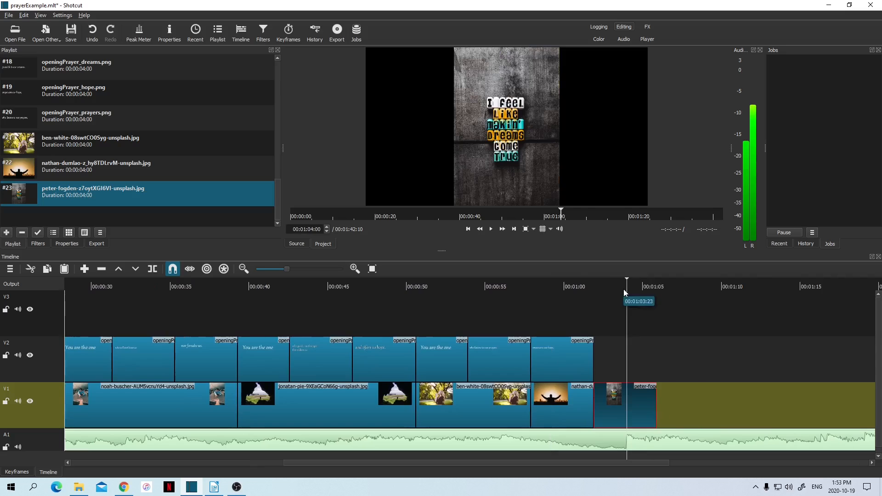
left_click_drag(656, 412, 671, 412)
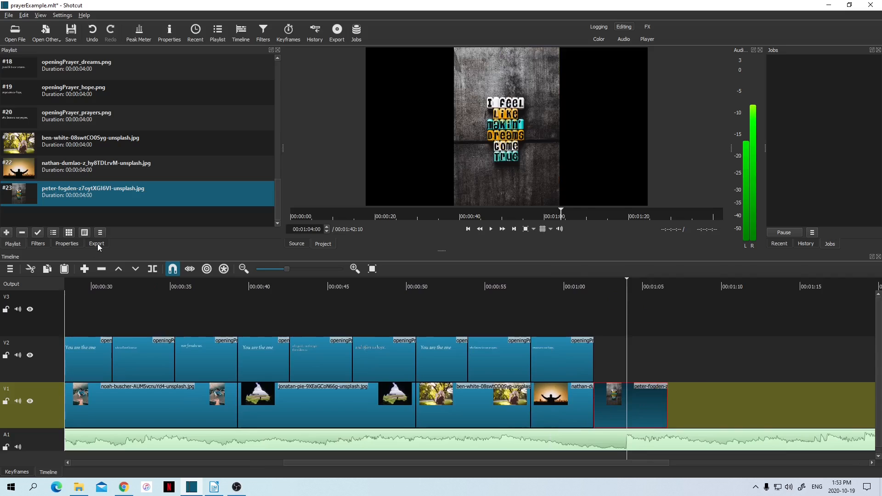
Add a Size, Position & Rotate filter to the "dreams come true" photo and enlarge it to about 79%
left_click(38, 243)
left_click(8, 231)
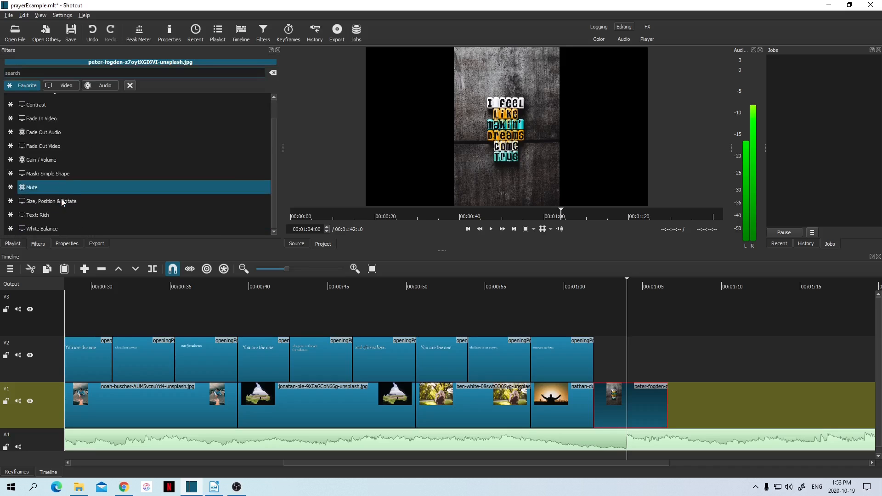
left_click(88, 201)
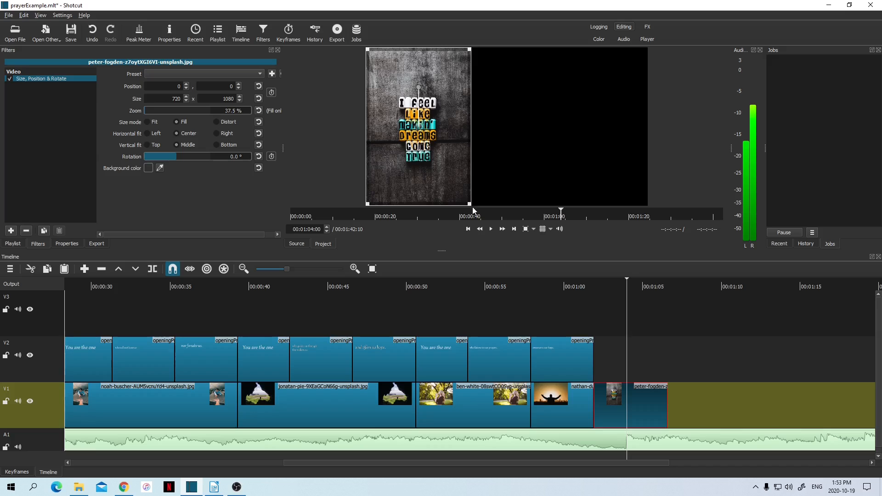
left_click_drag(473, 207, 748, 385)
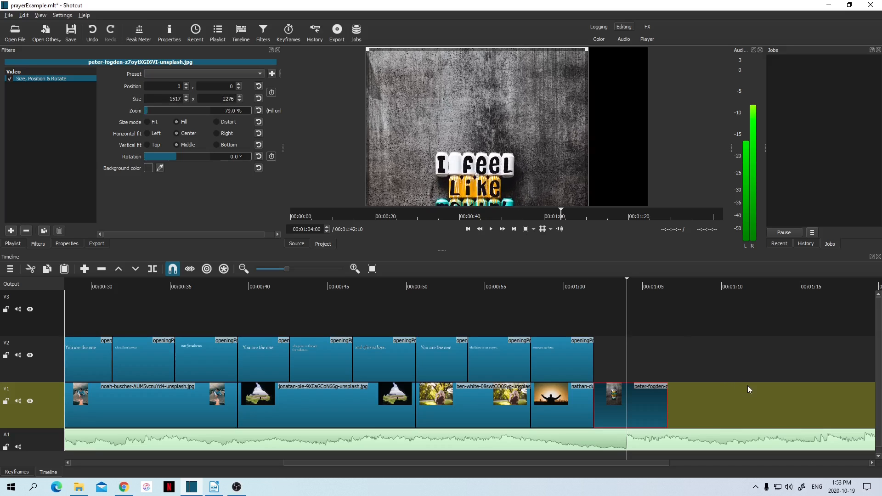
Using a 10% preview zoom, move the "dreams come true" photo to about 190, -660 at 81% scale, and restore the preview to Zoom Fit
left_click(533, 228)
left_click(559, 249)
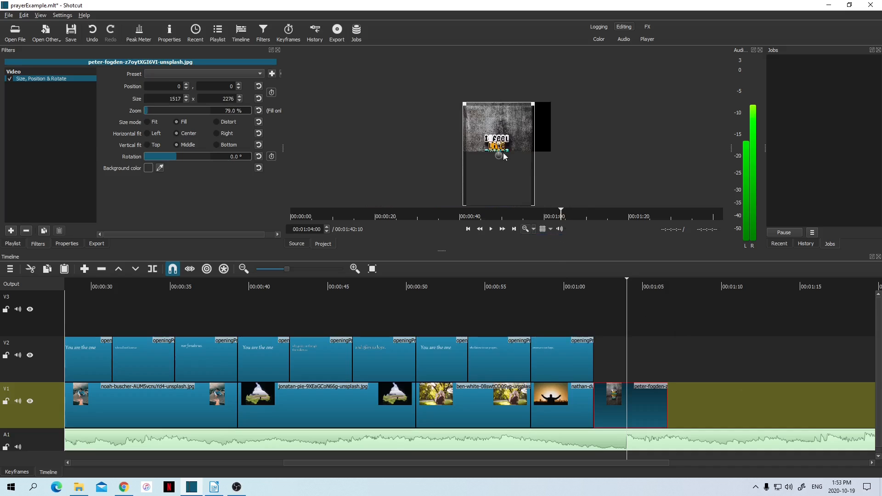
left_click_drag(501, 154, 511, 124)
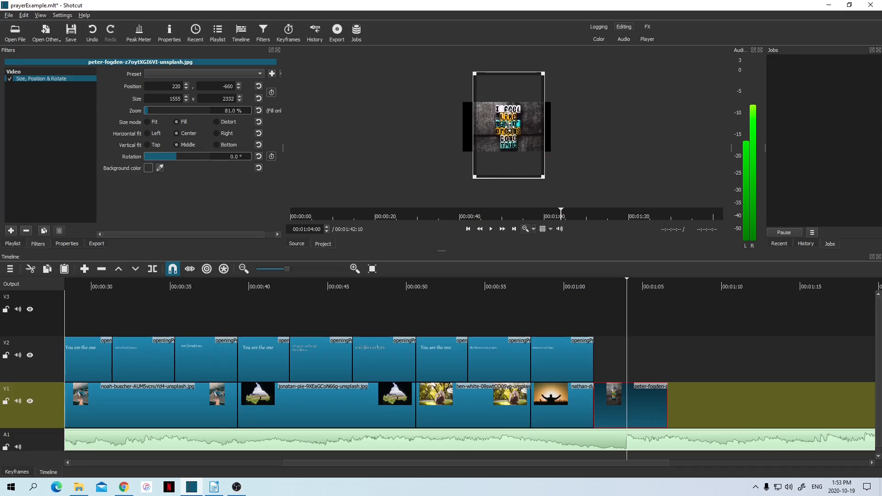
left_click_drag(507, 127, 506, 126)
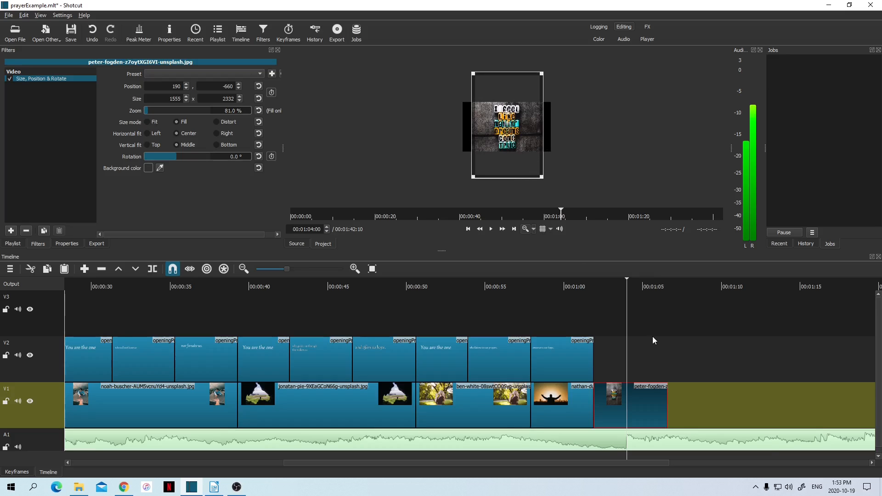
left_click(534, 230)
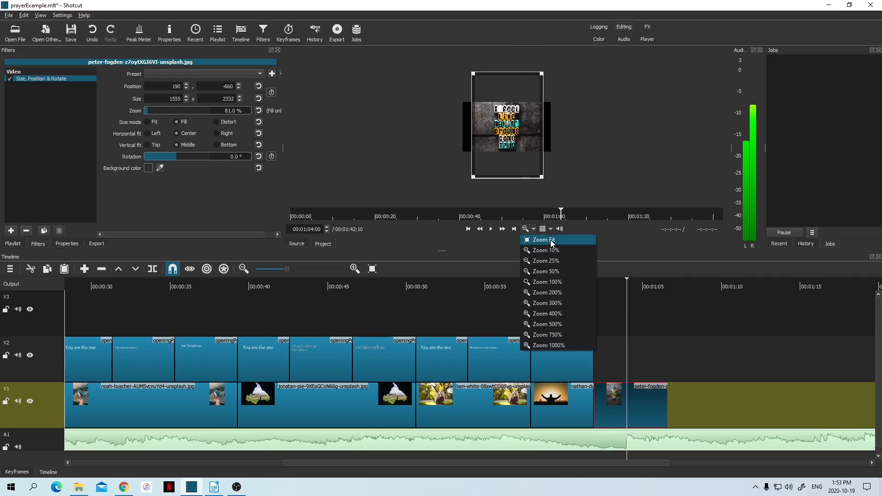
left_click(550, 241)
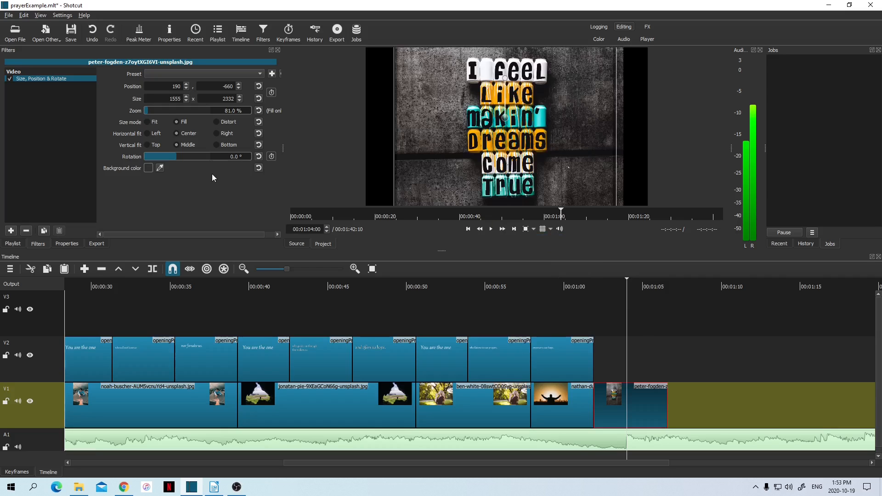
Place openingPrayer_dreams.png on V2 directly after the "empowers our hope" clip
left_click(12, 243)
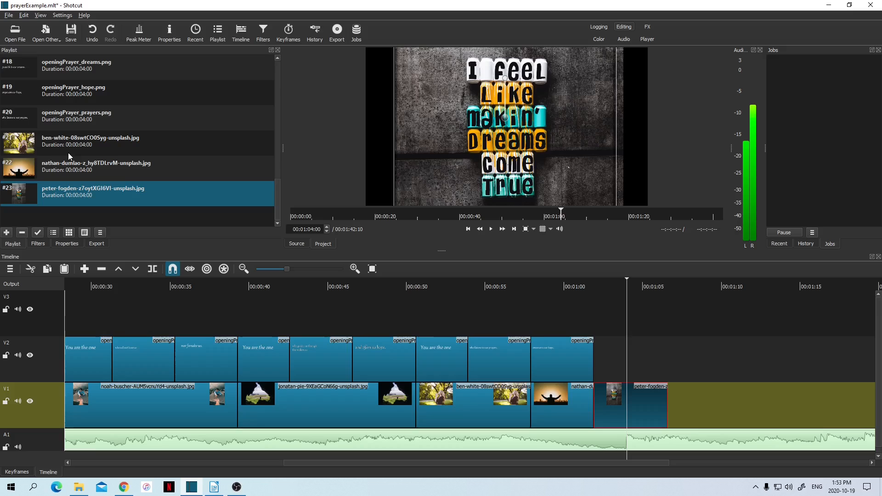
left_click(87, 65)
left_click_drag(87, 64, 669, 356)
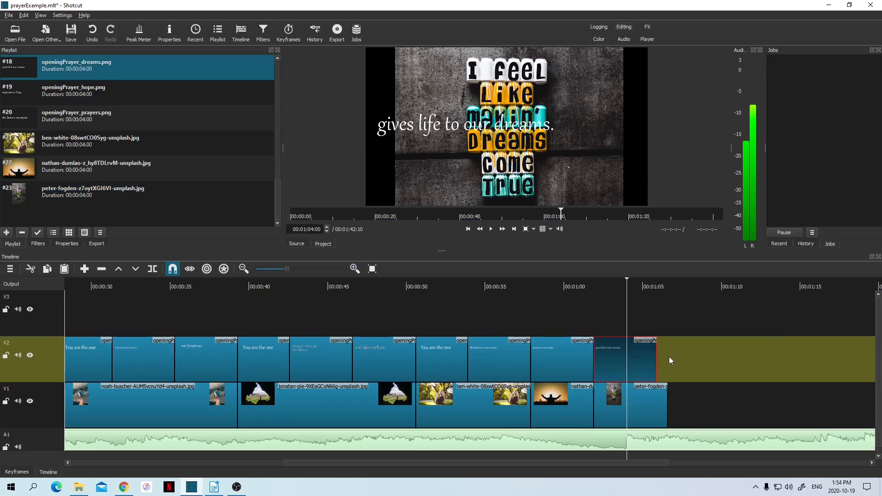
Add a Size, Position & Rotate filter to the "gives life to our dreams" text, enlarge it to about 137%, and move it to about 28, -81
left_click(38, 243)
left_click(9, 225)
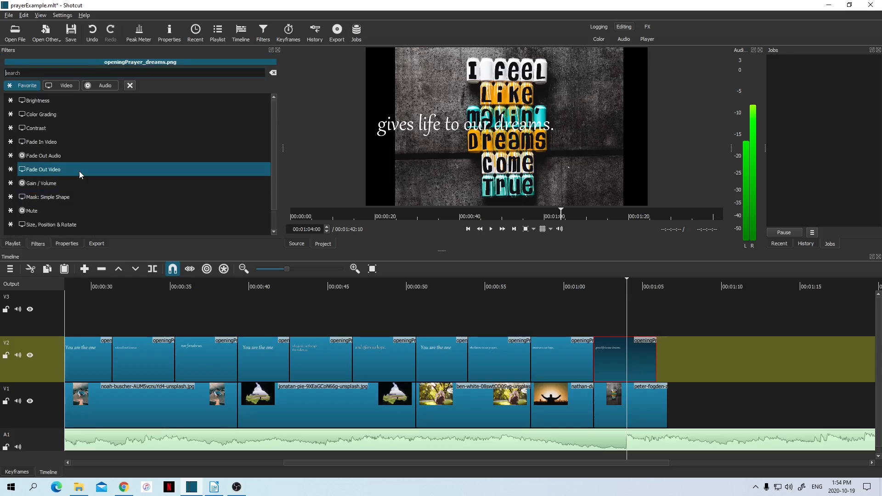
scroll(79, 174, "down", 1)
left_click(239, 200)
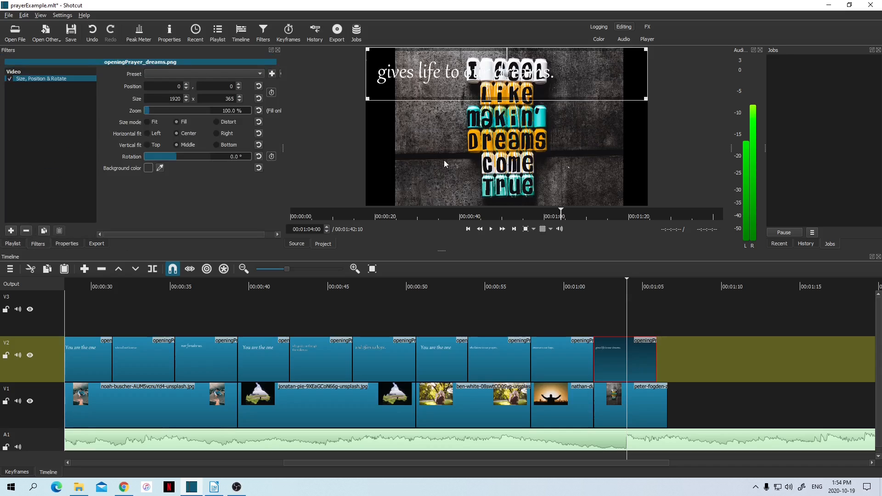
left_click_drag(646, 98, 713, 121)
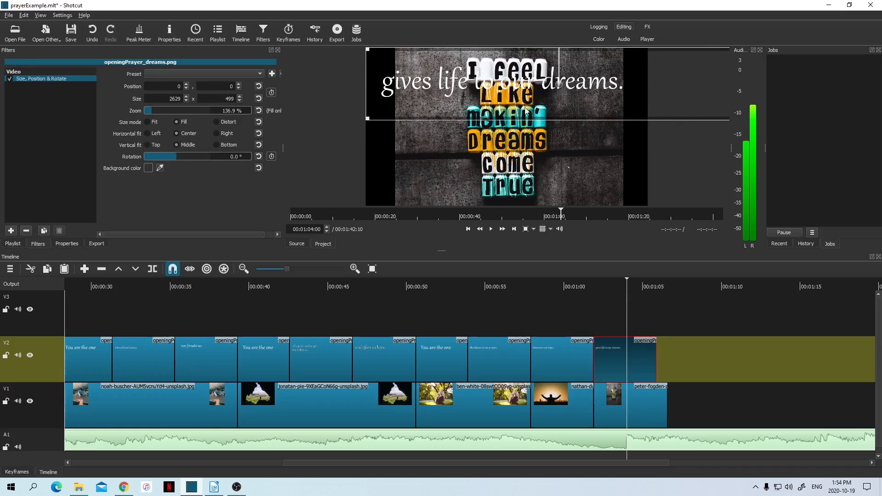
left_click_drag(562, 81, 565, 70)
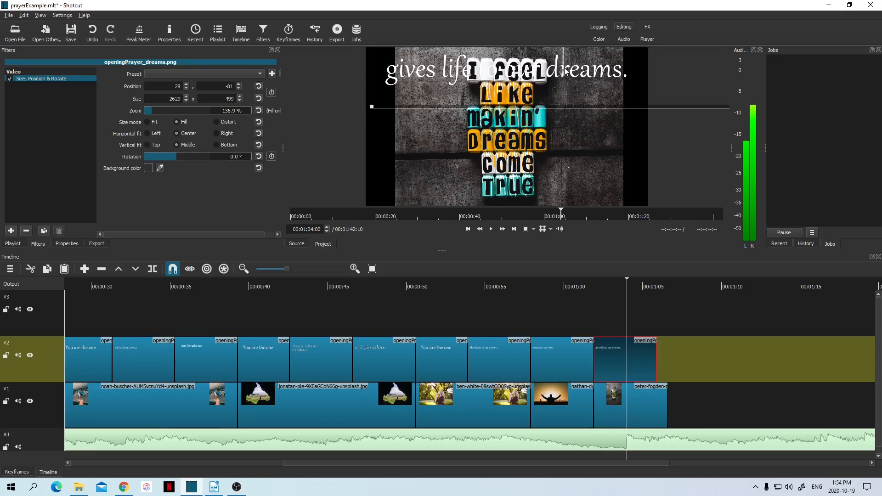
Shrink the "dreams come true" photo to about 63% and reposition it to about 360, -310, below the prayer text
left_click(648, 399)
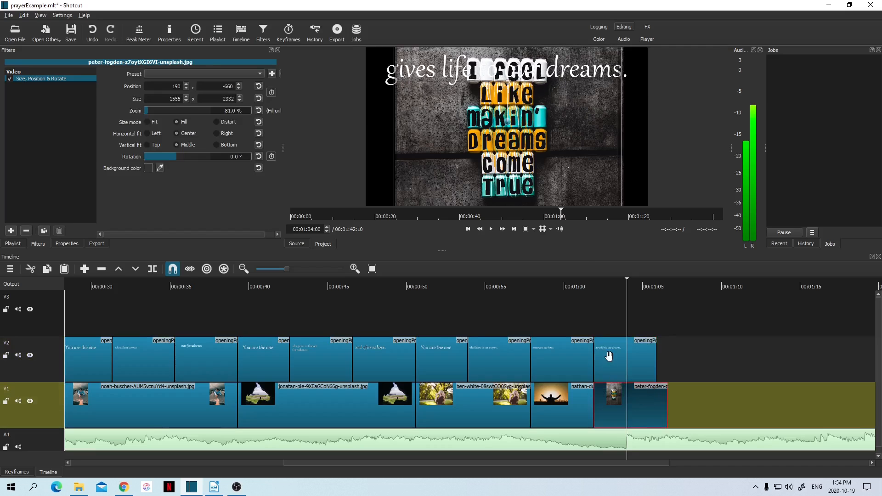
left_click(533, 229)
left_click(533, 250)
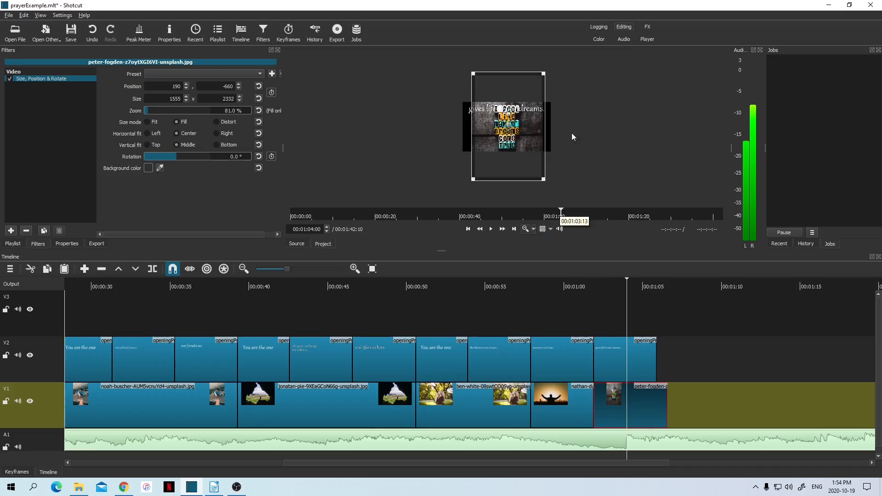
left_click_drag(543, 73, 513, 104)
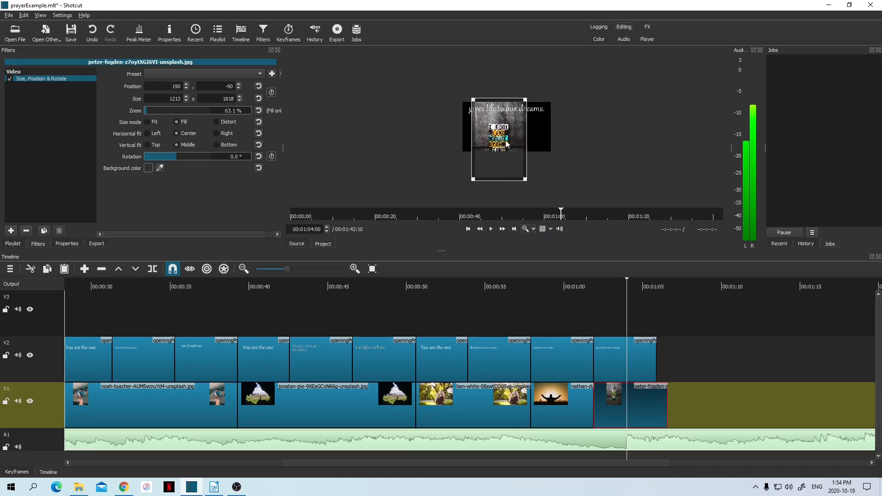
left_click_drag(506, 143, 513, 132)
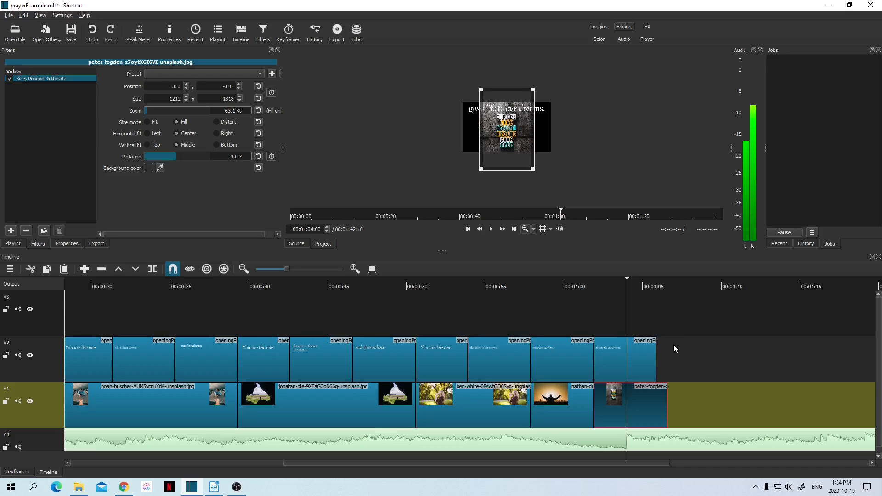
left_click(533, 229)
left_click(546, 241)
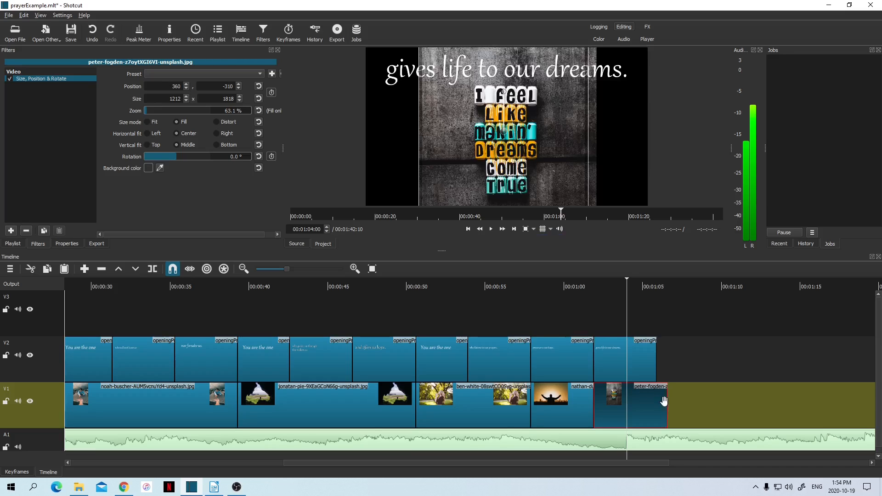
Trim the end of the "dreams come true" photo to match the text clip above it and save the project
left_click_drag(666, 402, 649, 402)
key("ctrl+s")
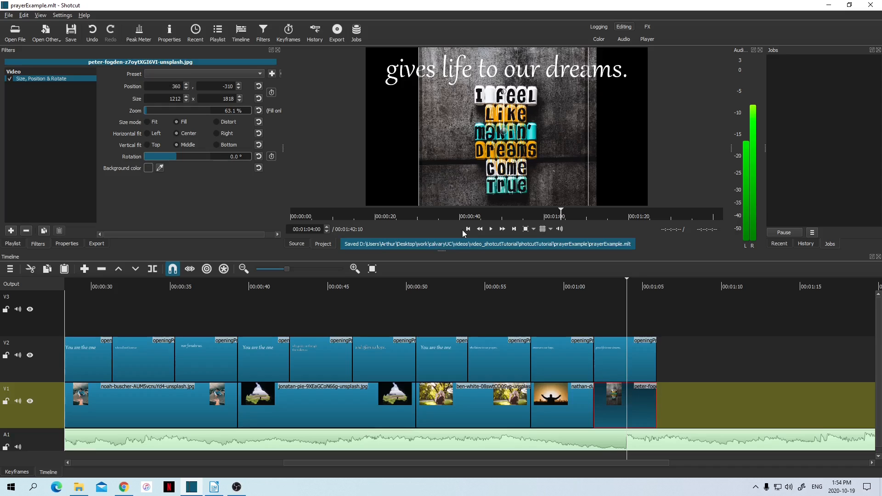
left_click(415, 284)
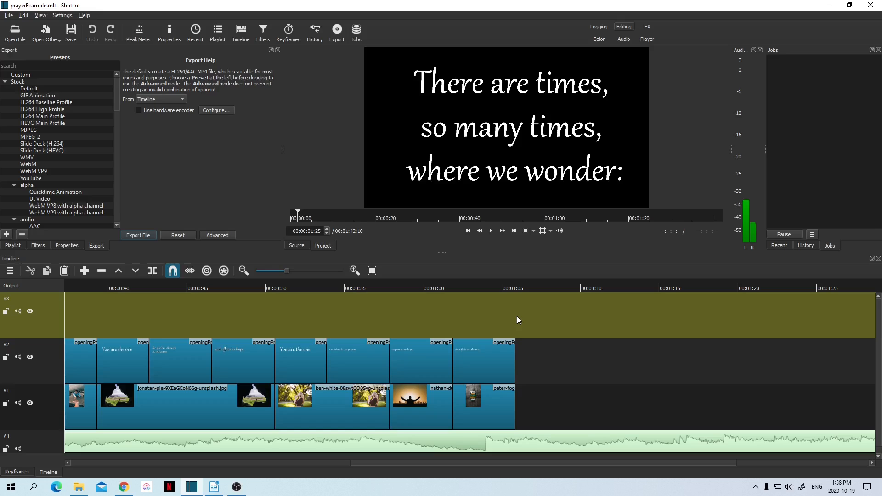
Check the closing lines in the prayer document and add openingPrayer_line03.png from the text folder to the playlist
left_click(214, 487)
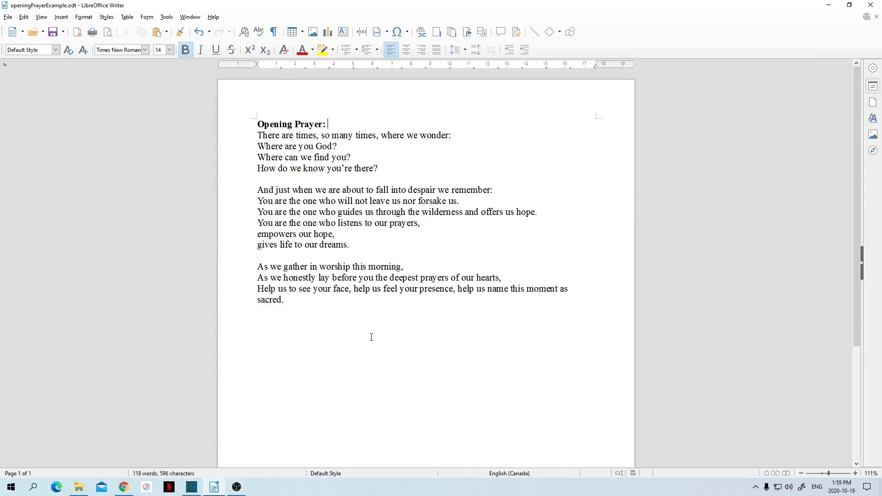
left_click(192, 488)
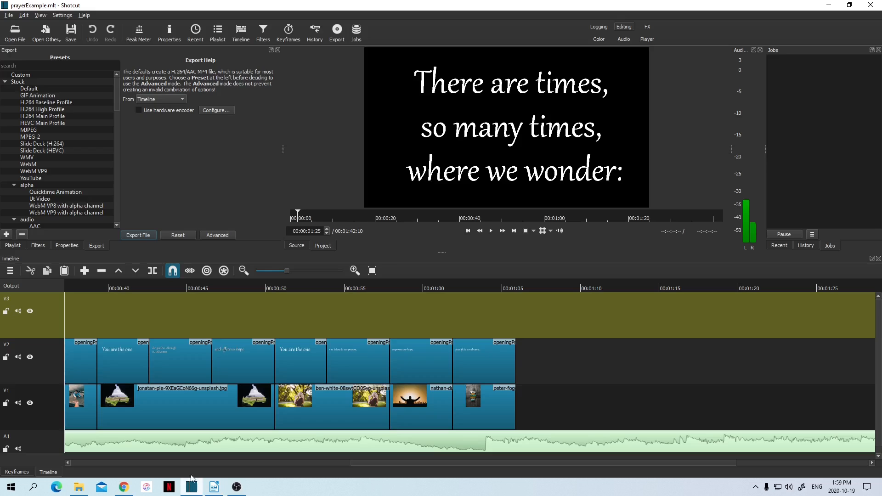
left_click(214, 487)
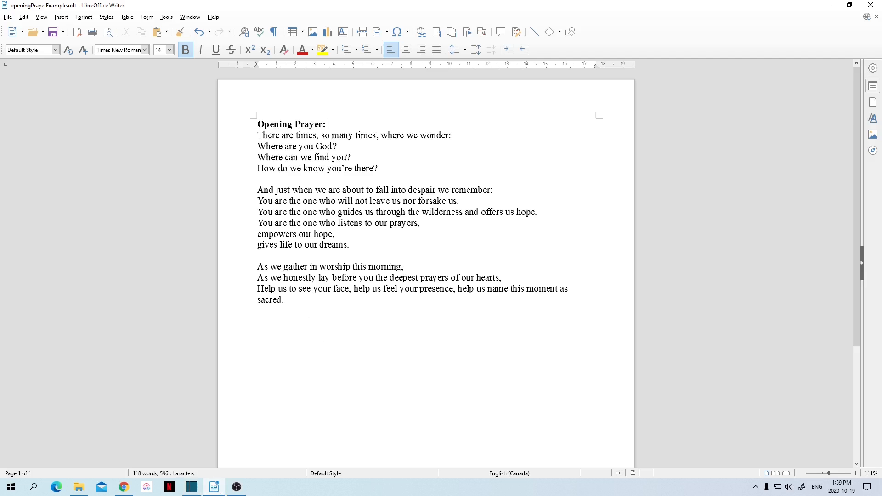
left_click(193, 488)
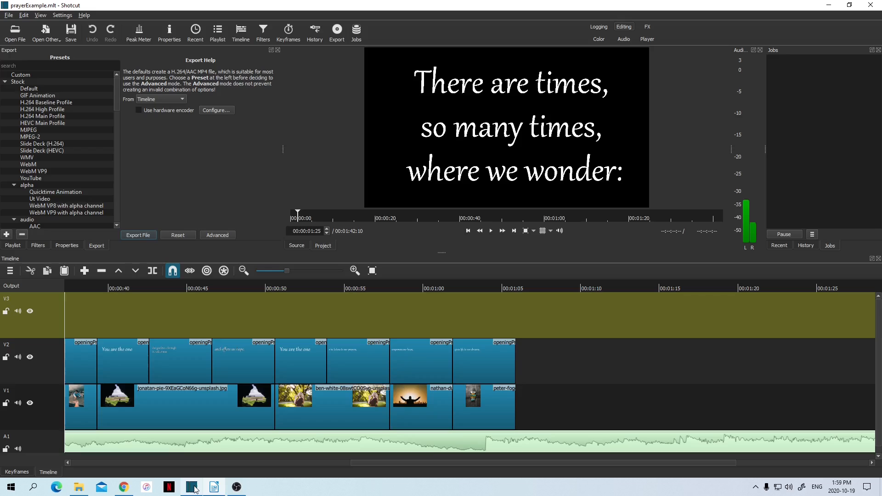
left_click(14, 246)
scroll(132, 175, "down", 5)
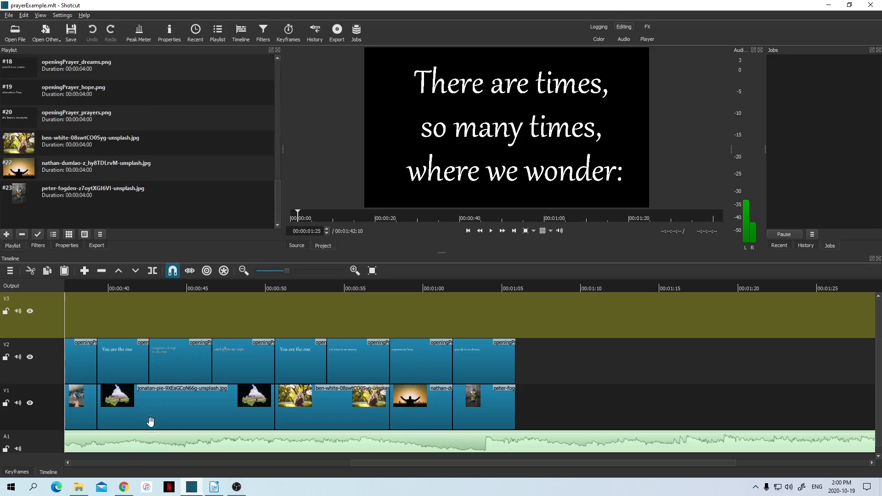
left_click(79, 487)
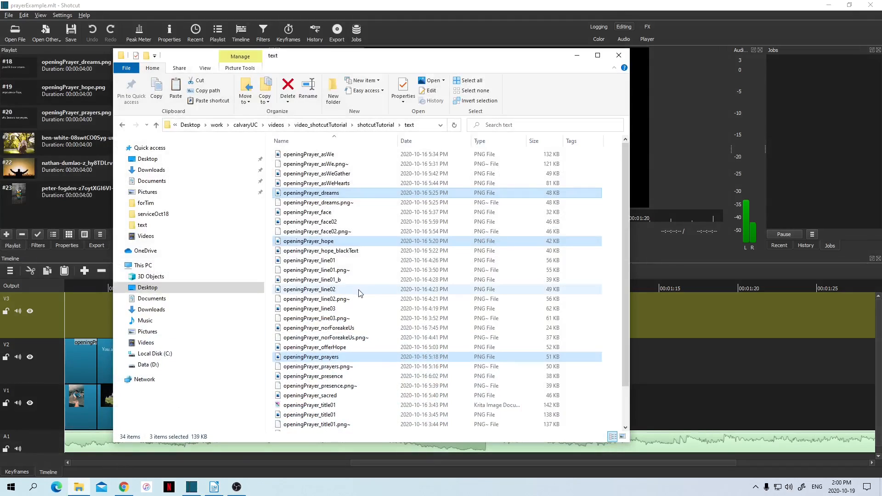
scroll(354, 290, "down", 2)
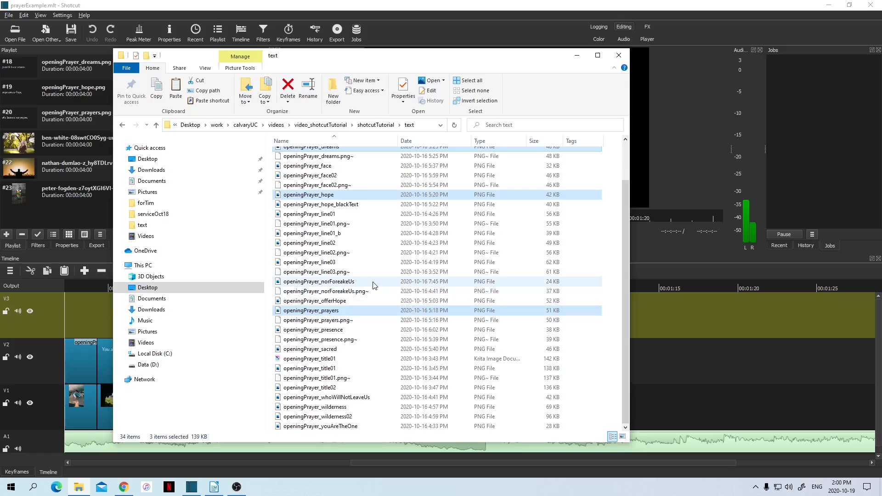
scroll(375, 283, "up", 2)
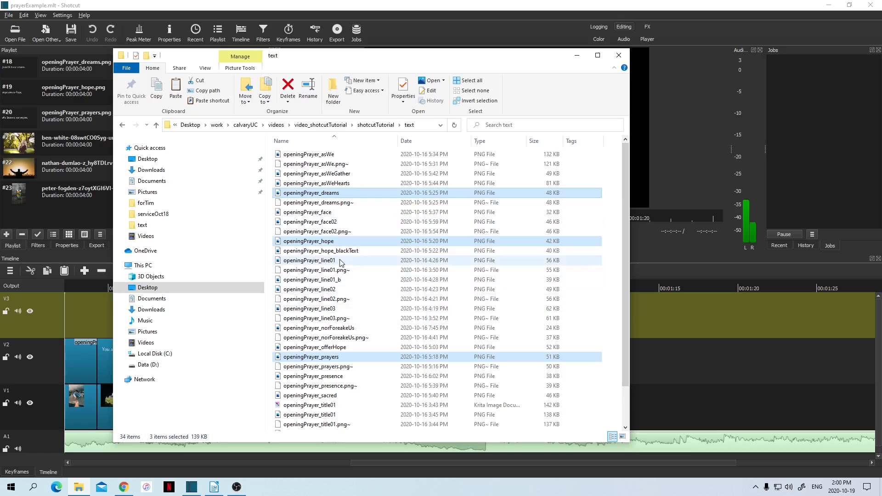
scroll(349, 349, "down", 2)
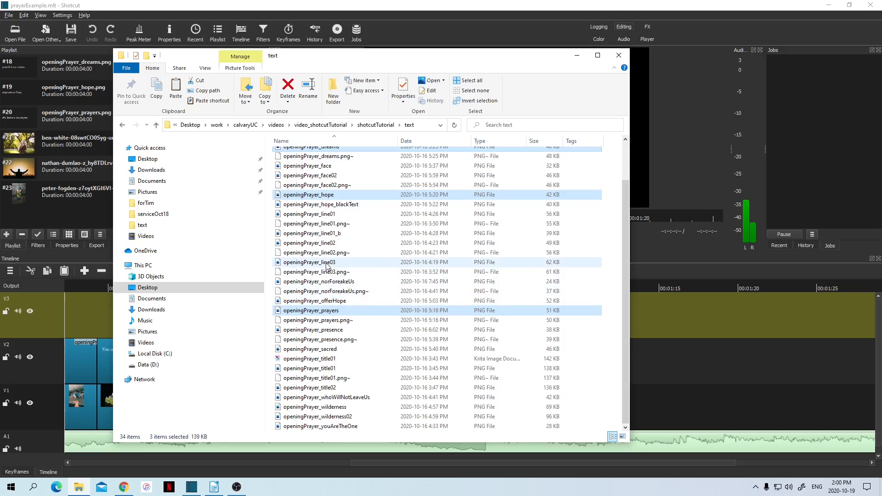
mouse_move(327, 262)
left_mouse_down()
mouse_move(251, 263)
mouse_move(29, 197)
mouse_move(32, 210)
left_mouse_up()
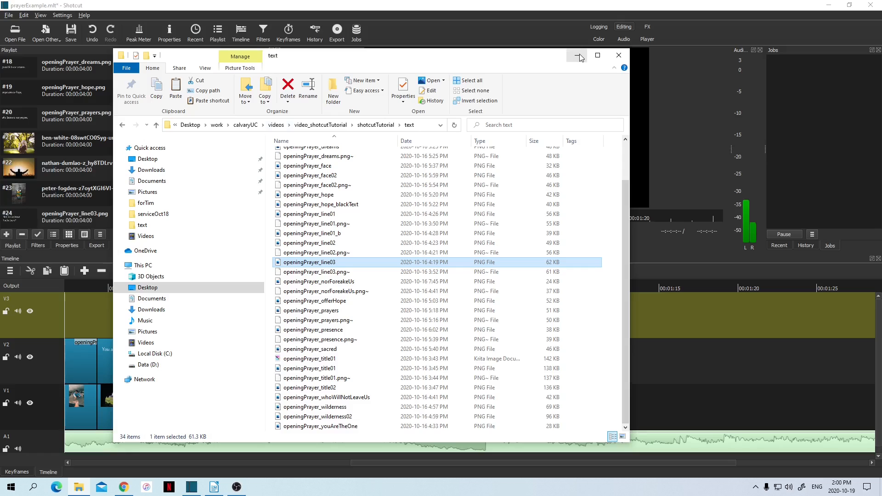
Add openingPrayer_asWe.png and openingPrayer_asWeGather.png from the text folder to the playlist and minimize the file window
scroll(422, 220, "up", 2)
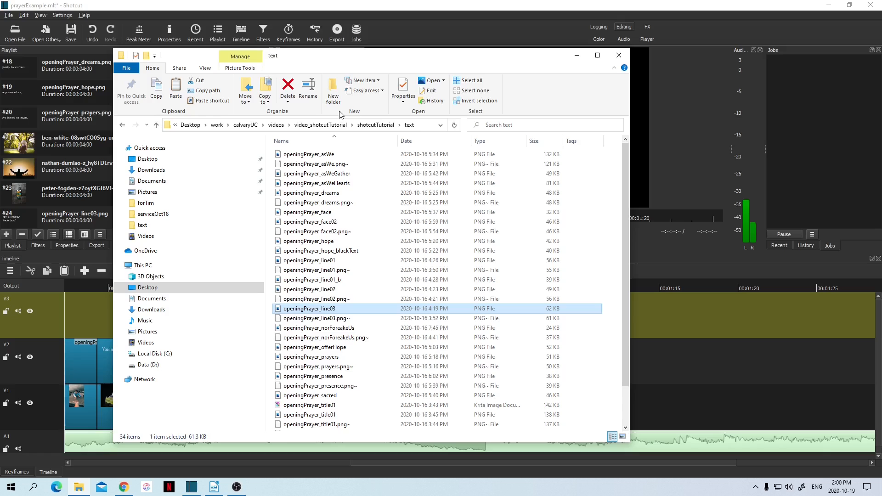
left_click(320, 155)
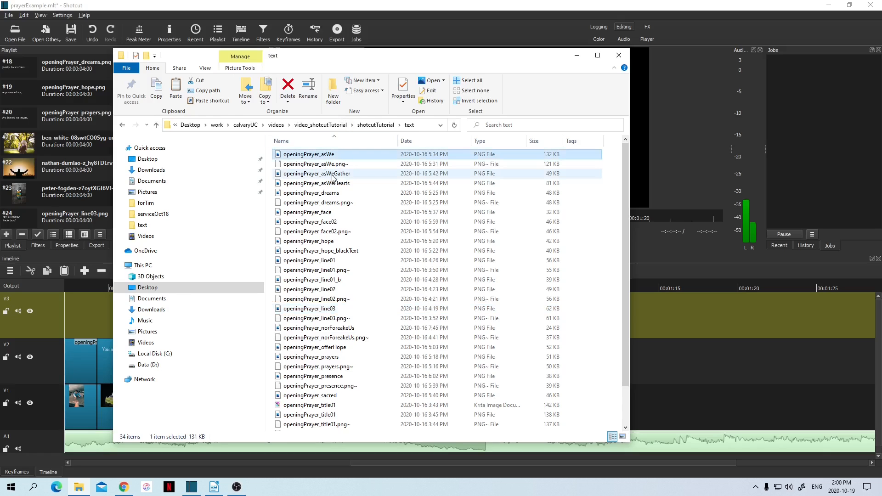
left_click(337, 175, "ctrl")
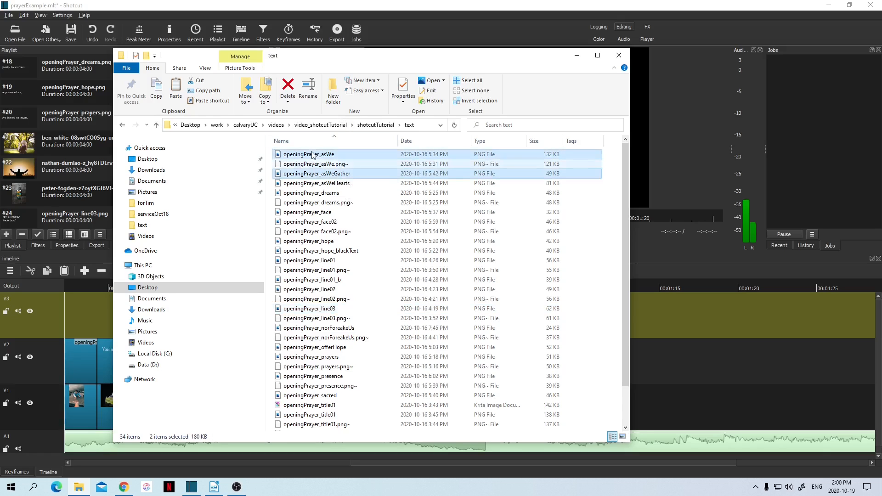
left_click_drag(314, 156, 55, 222)
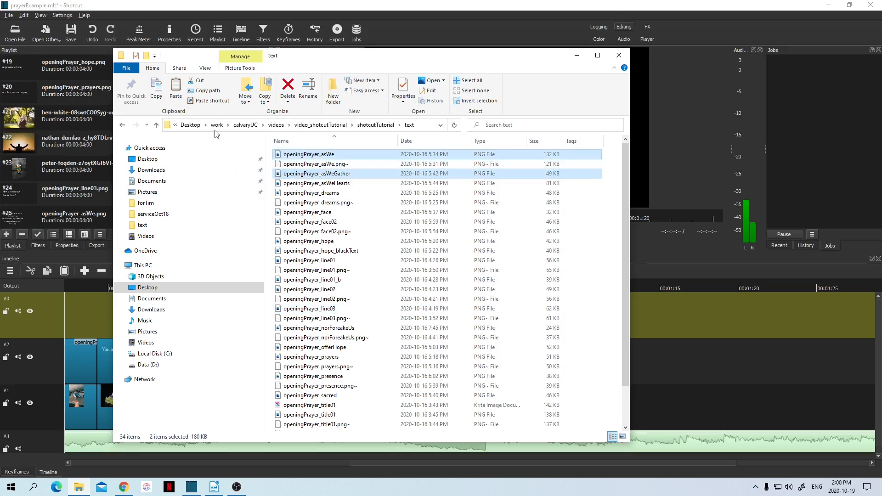
left_click(578, 54)
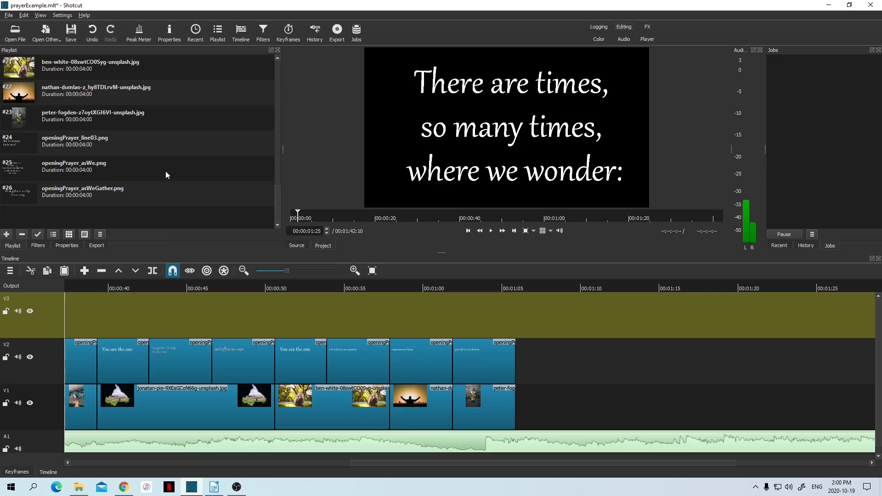
Place openingPrayer_asWe.png on V1 directly after the "dreams come true" photo and preview it at about 1:07
scroll(166, 174, "up", 1)
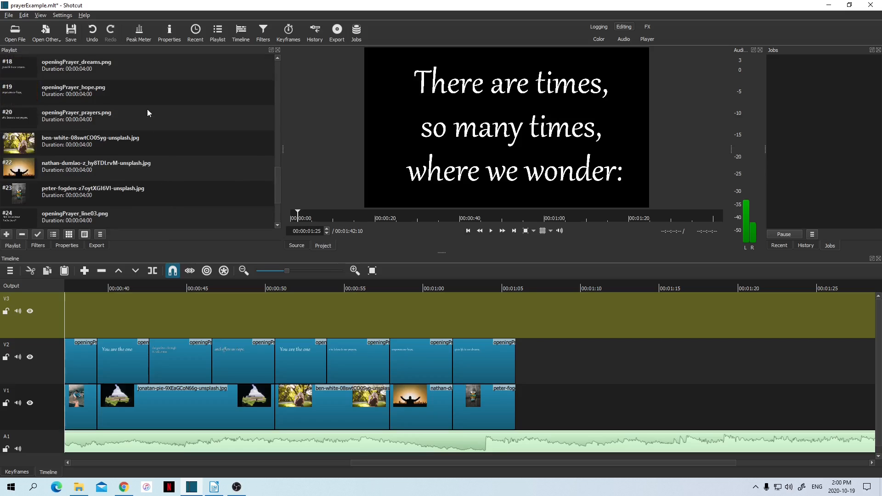
left_click(65, 145)
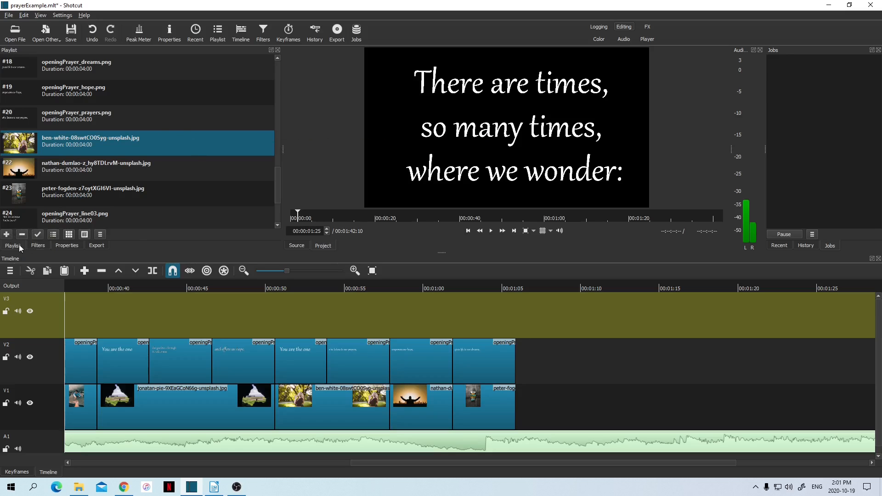
scroll(148, 140, "down", 1)
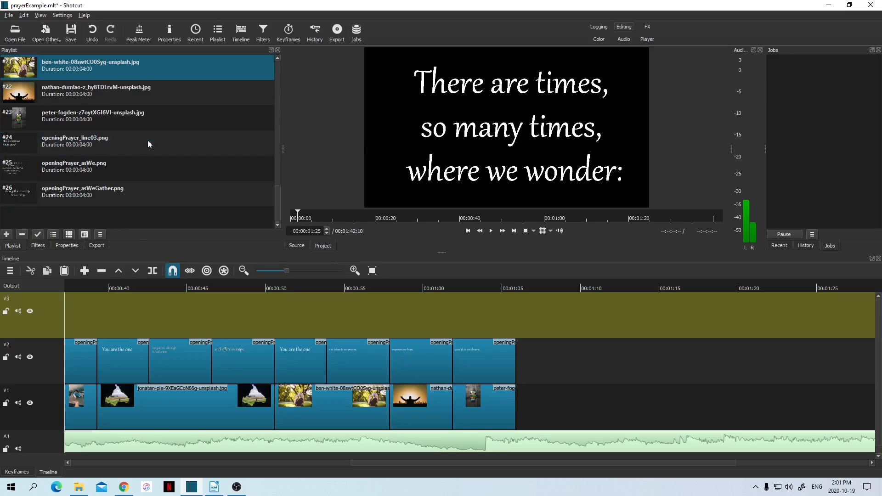
scroll(148, 139, "up", 1)
scroll(148, 140, "down", 1)
left_click_drag(62, 172, 518, 401)
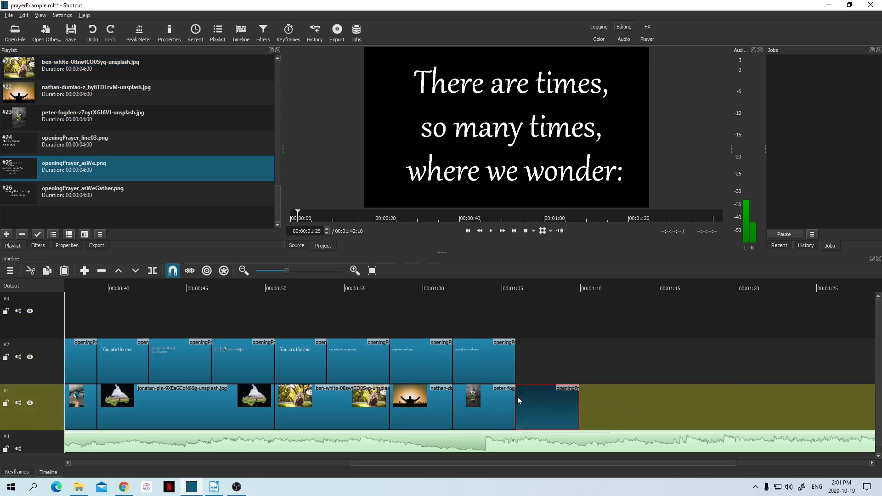
left_click(543, 288)
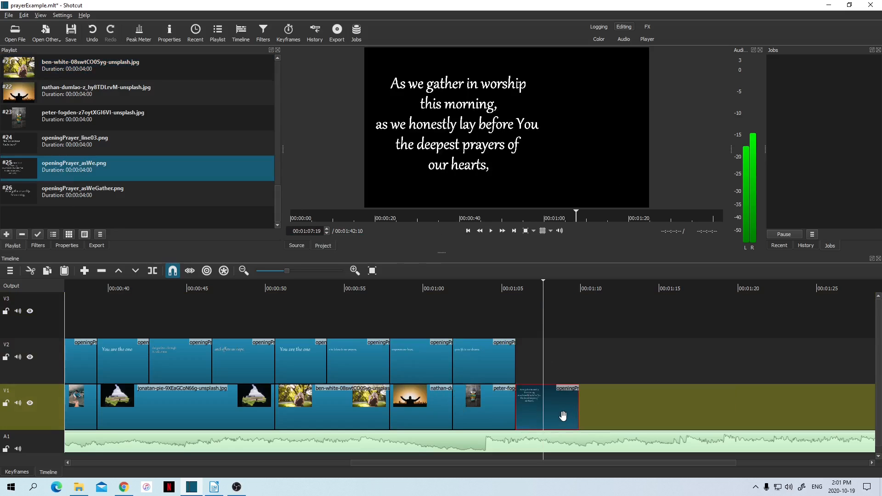
Add a Size, Position & Rotate filter to the openingPrayer_asWe.png clip and move the text to about 257, 136
left_click(33, 244)
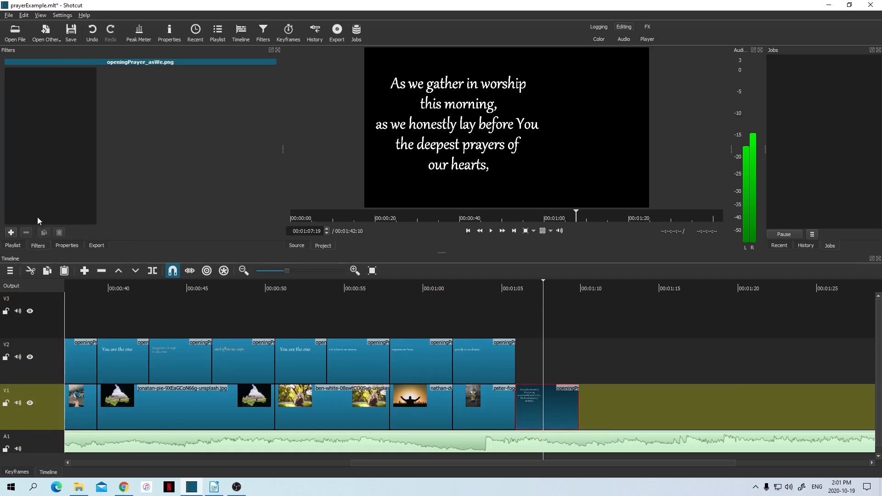
left_click(10, 233)
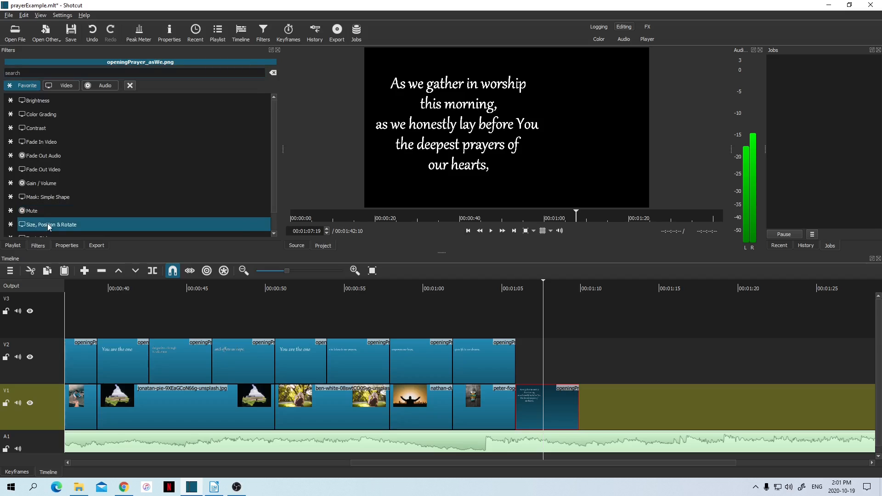
left_click(47, 226)
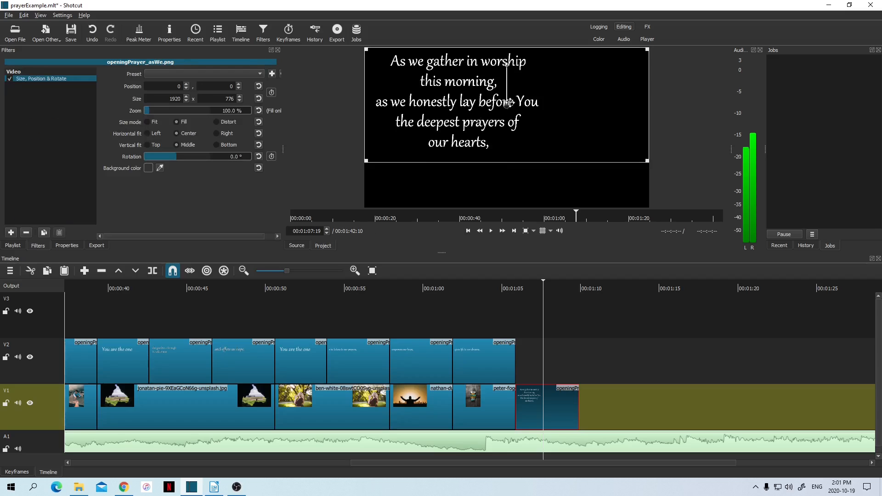
left_click_drag(512, 113, 551, 133)
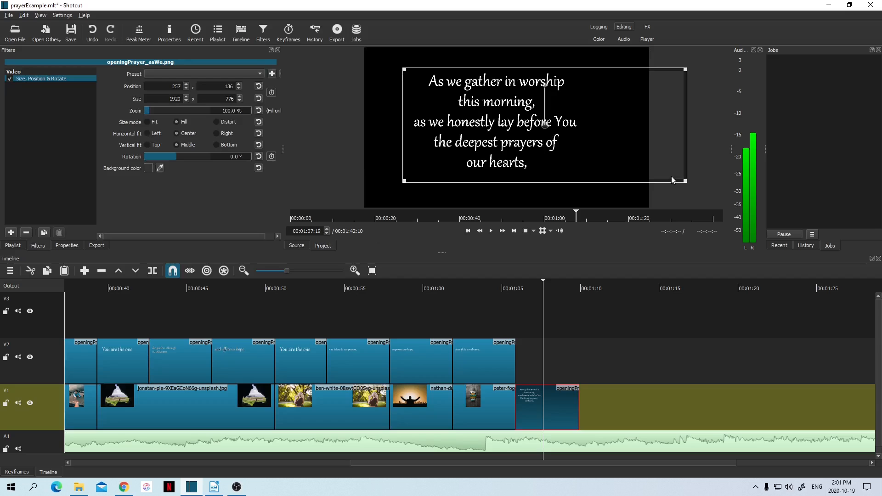
Enlarge the openingPrayer_asWe.png text to about 118% zoom at position 127, 87 and check the closing lines in the prayer document
left_click_drag(687, 184, 730, 211)
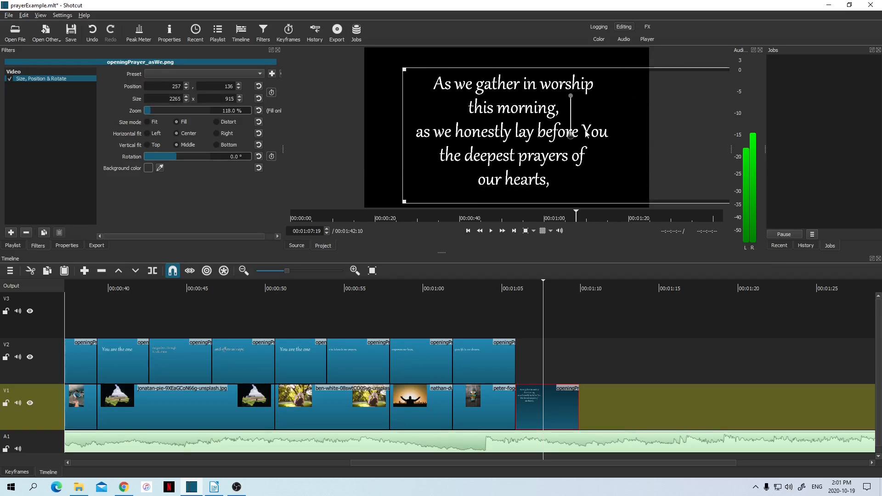
left_click_drag(570, 134, 549, 128)
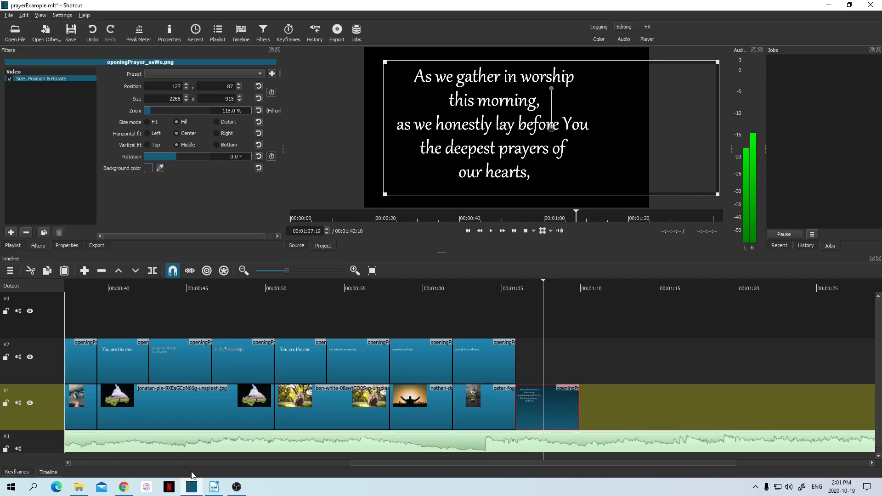
left_click(215, 488)
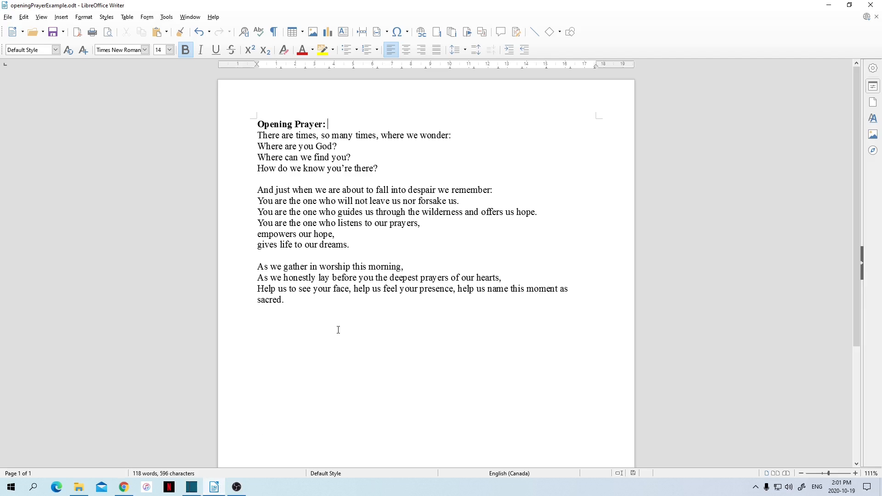
left_click(192, 487)
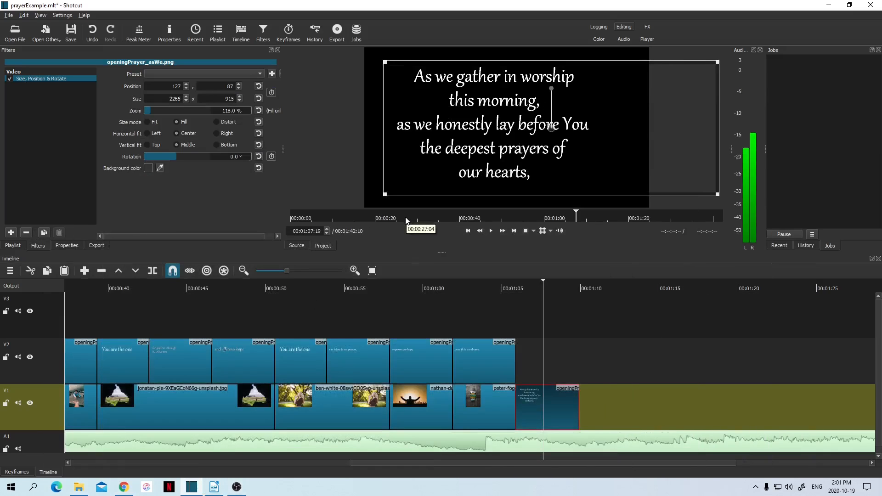
Shift the openingPrayer_asWe.png clip along V1, place openingPrayer_asWeGather.png directly after the "dreams" photo and preview it at about 1:08
left_click_drag(563, 400, 649, 400)
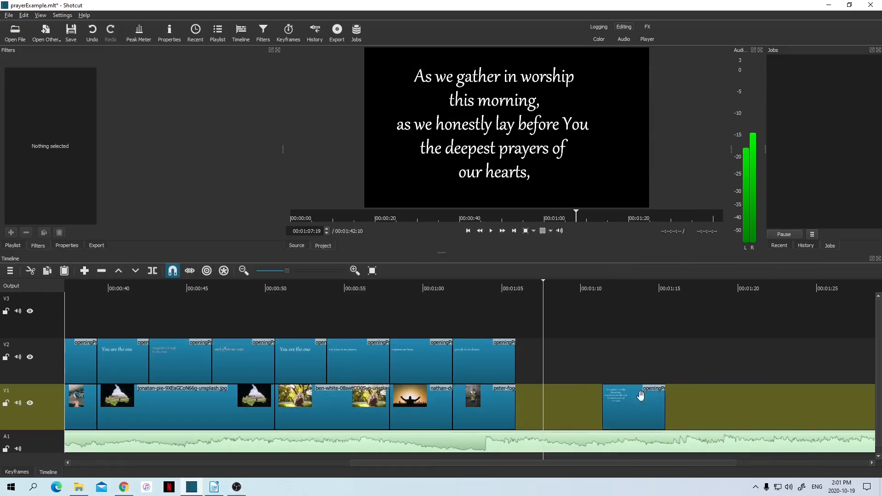
left_click(12, 247)
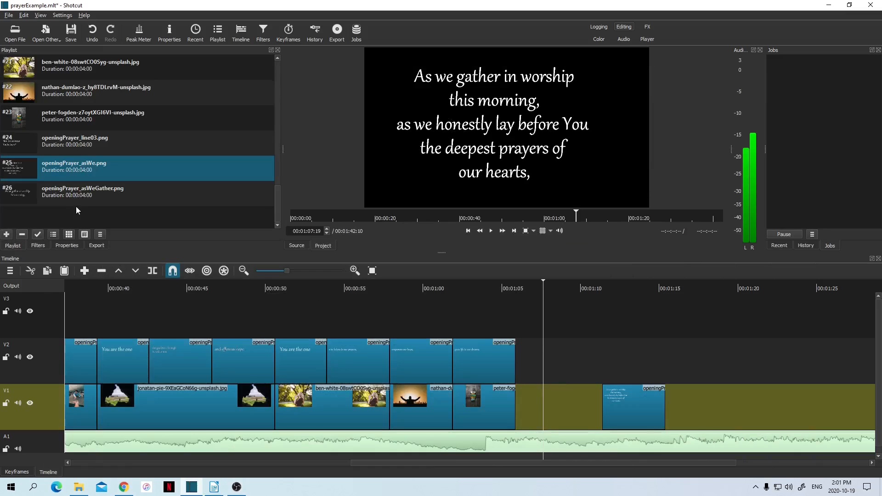
left_click_drag(76, 206, 517, 425)
left_click(552, 284)
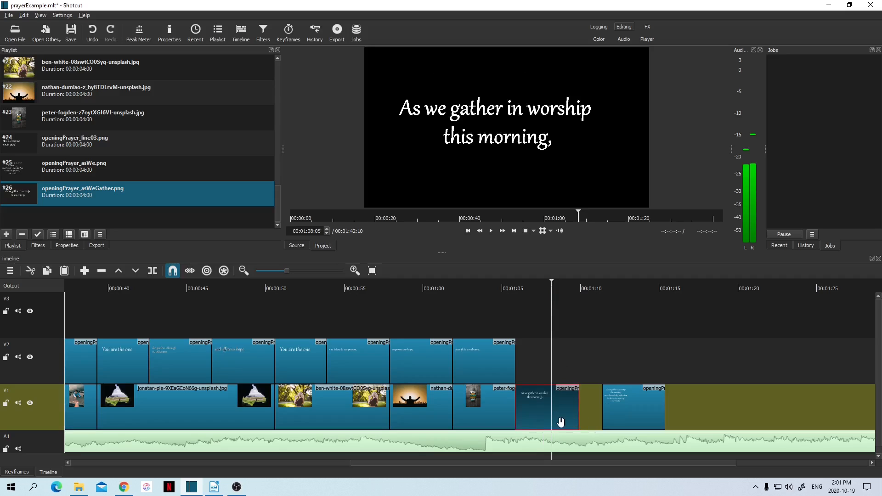
Add a Size, Position & Rotate filter to the openingPrayer_asWeGather.png clip, enlarging the text to about 111.7% at position 0, 297
left_click(36, 246)
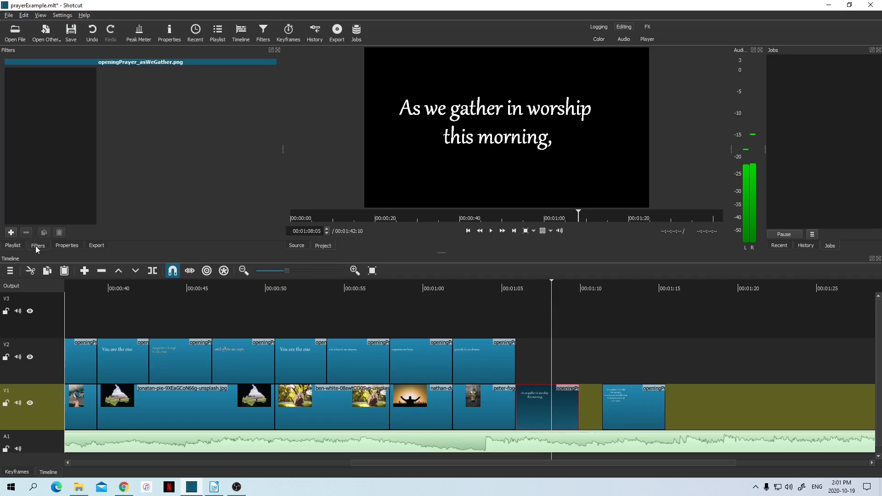
left_click(10, 233)
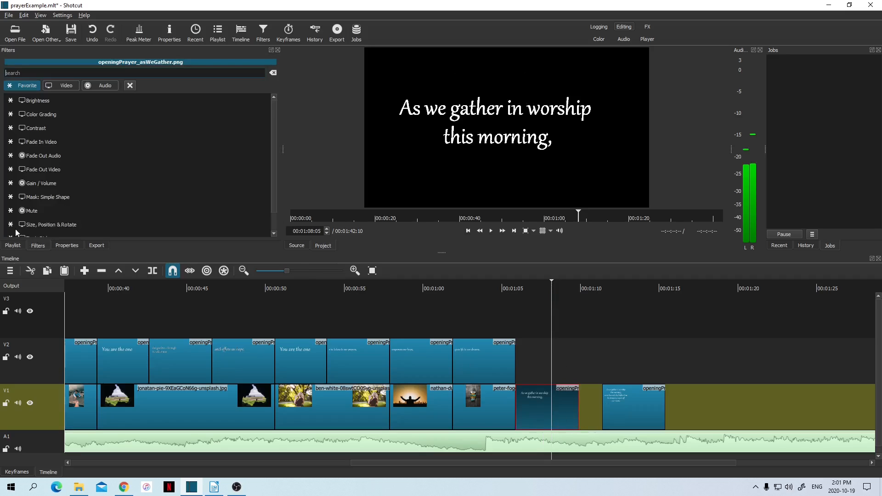
left_click(119, 228)
left_click_drag(508, 83, 525, 137)
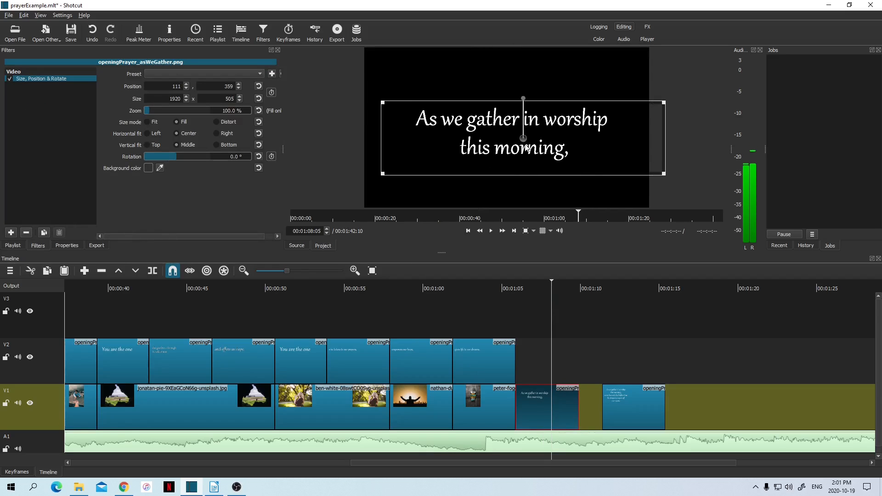
left_click_drag(664, 175, 694, 186)
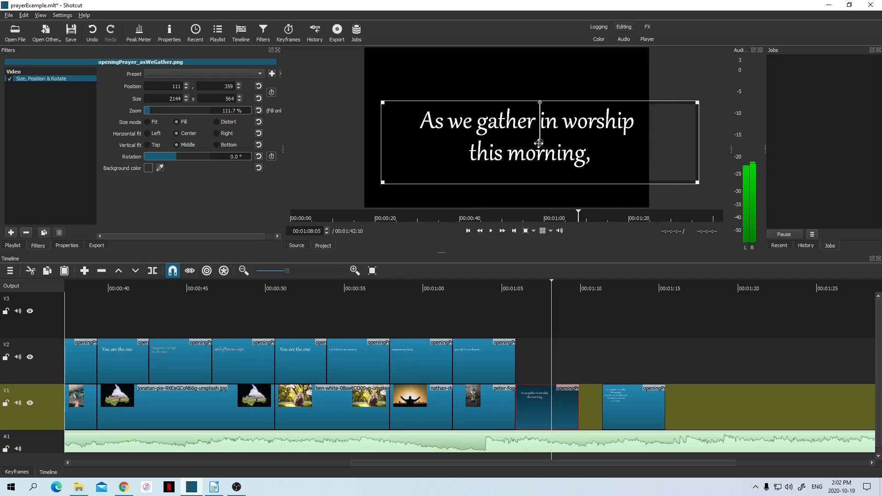
left_click_drag(535, 145, 518, 136)
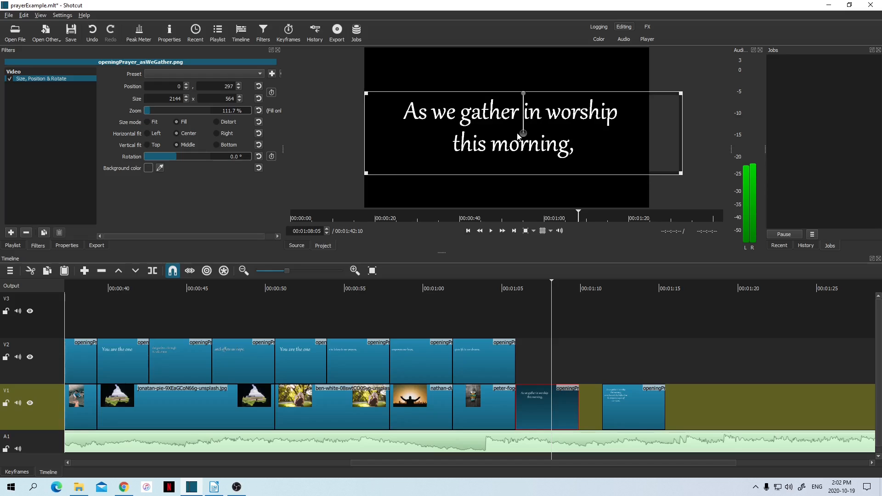
Move the openingPrayer_asWe.png clip directly after the openingPrayer_asWeGather.png clip on V1 and save the project
left_click_drag(642, 419, 593, 415)
left_click(570, 284)
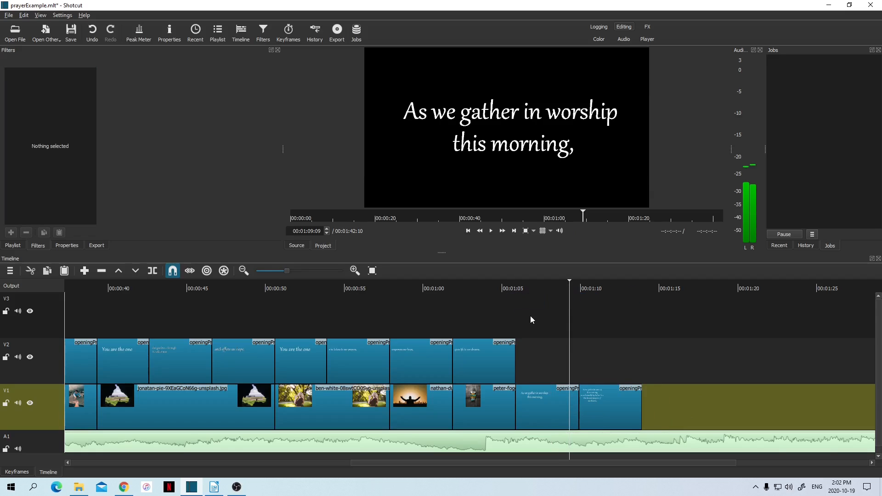
key("ctrl+s")
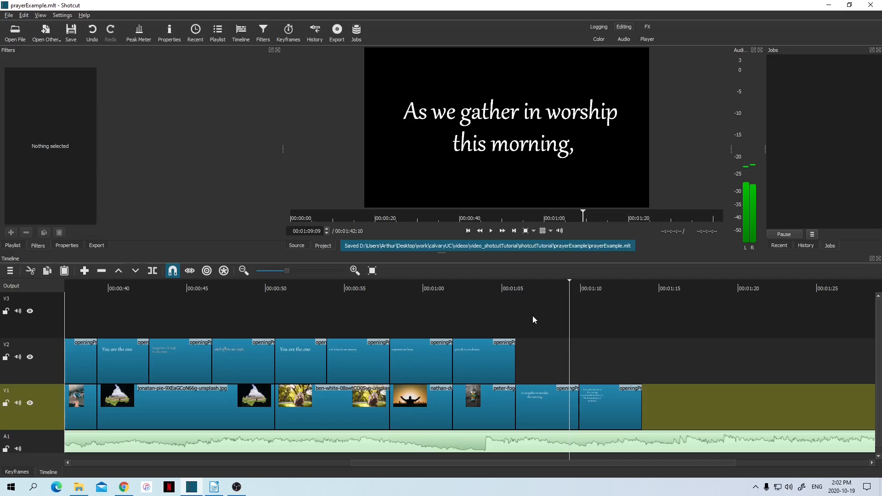
Nudge the openingPrayer_asWeGather.png text to about -37, 294 in the preview
left_click(548, 407)
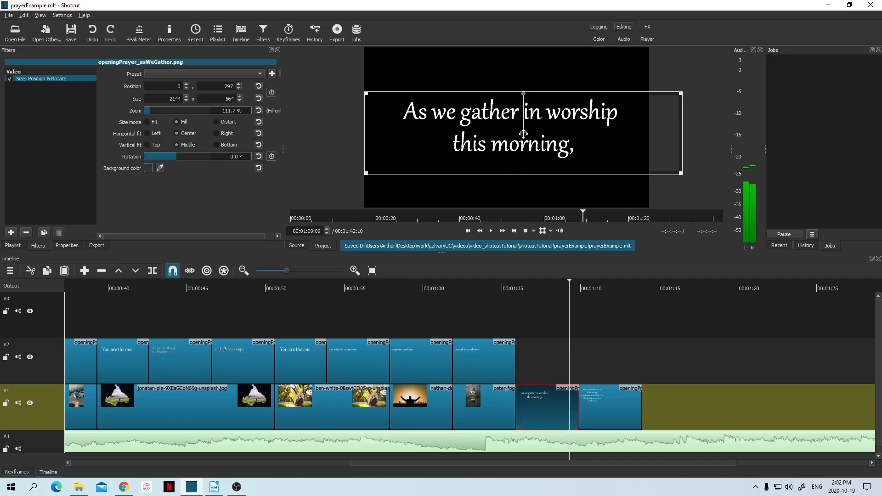
left_click_drag(521, 134, 514, 137)
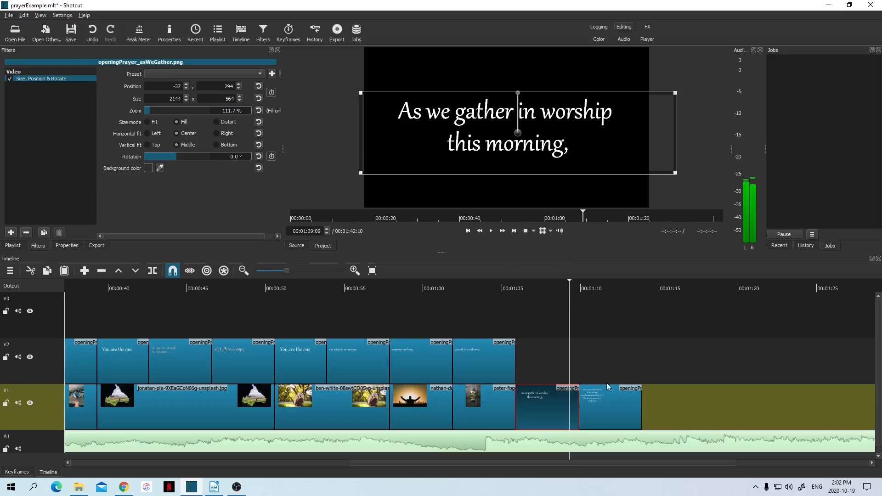
Enlarge the openingPrayer_asWe.png text to about 127.9% at position 164, 62 and extend its clip on V1 to about 1:18
left_click(606, 399)
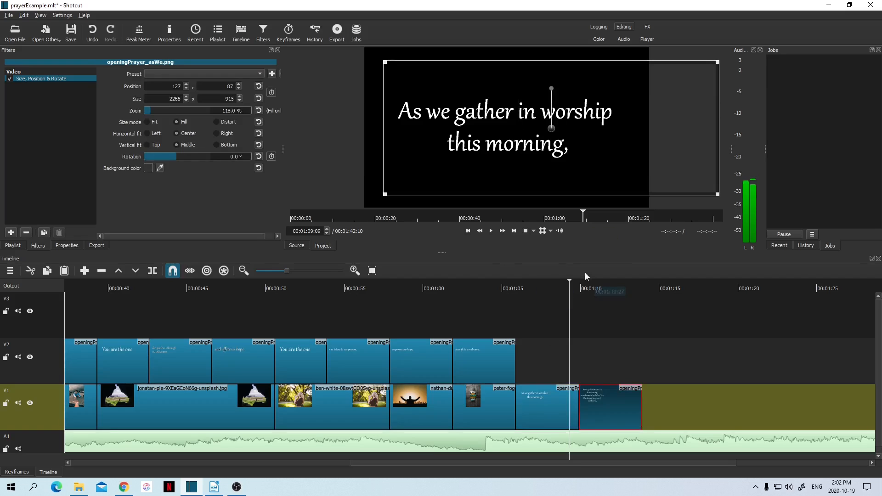
left_click(606, 290)
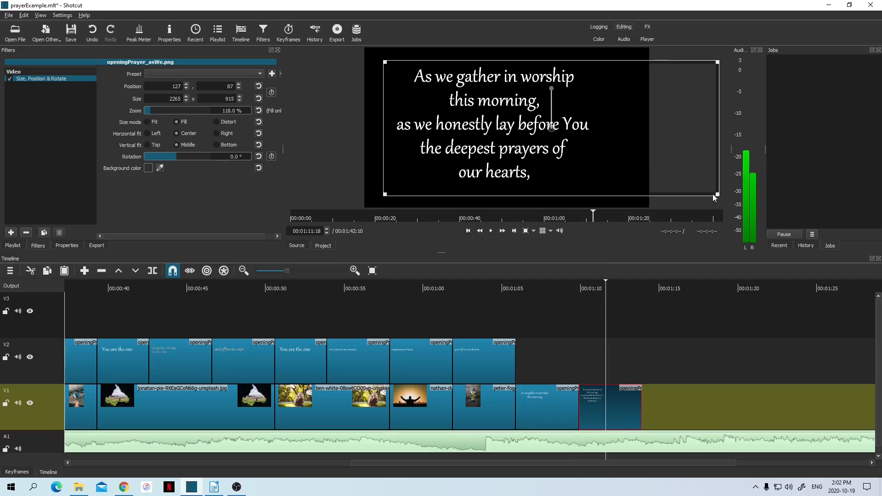
left_click_drag(717, 194, 758, 211)
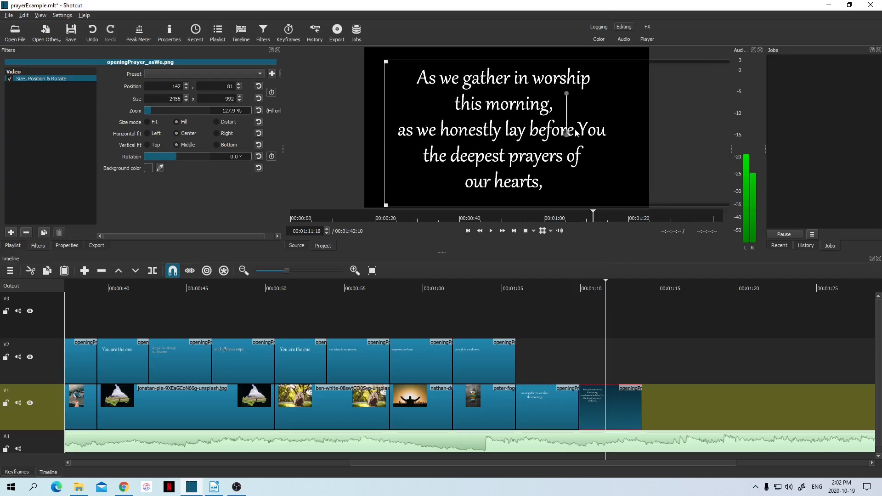
left_click_drag(566, 132, 578, 131)
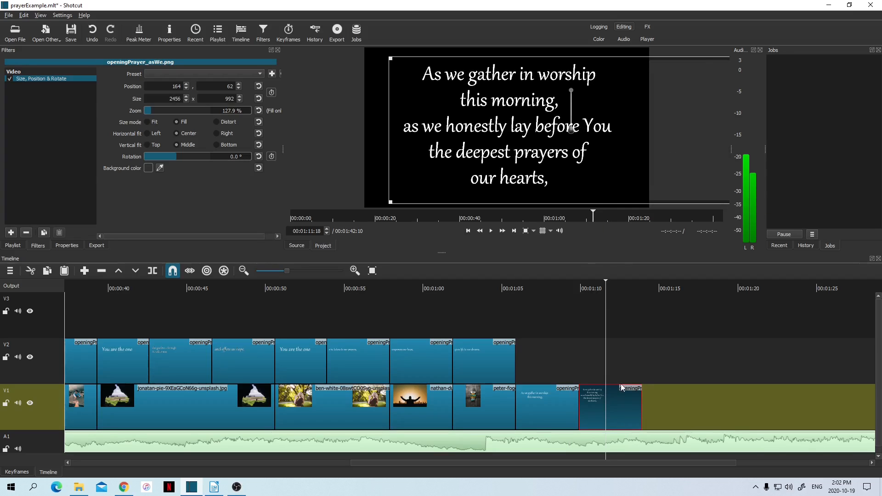
left_click_drag(671, 404, 711, 408)
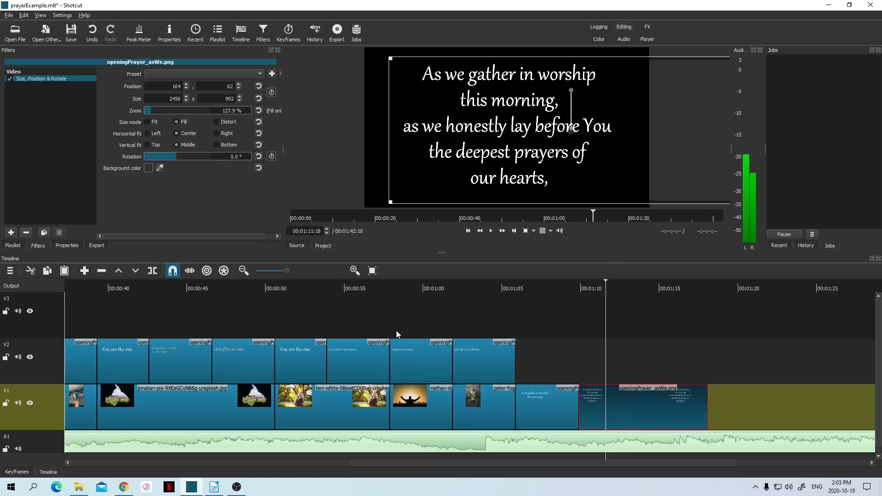
left_click(153, 271)
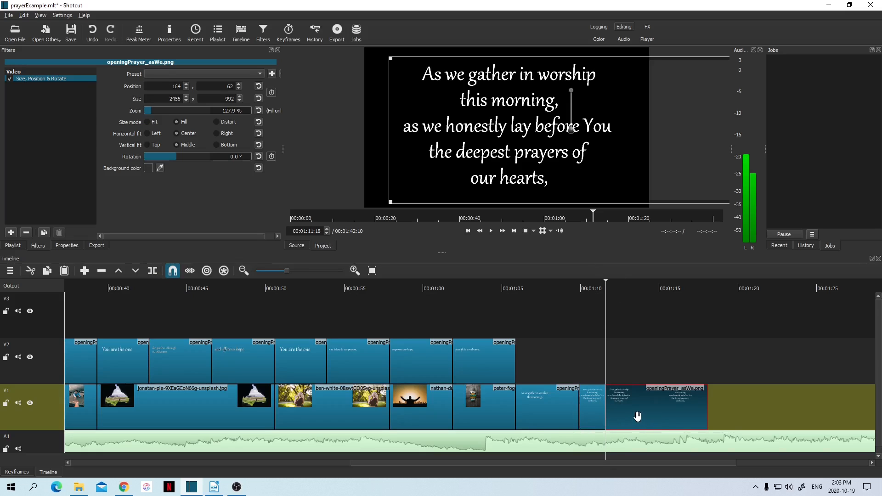
left_click_drag(640, 409, 686, 408)
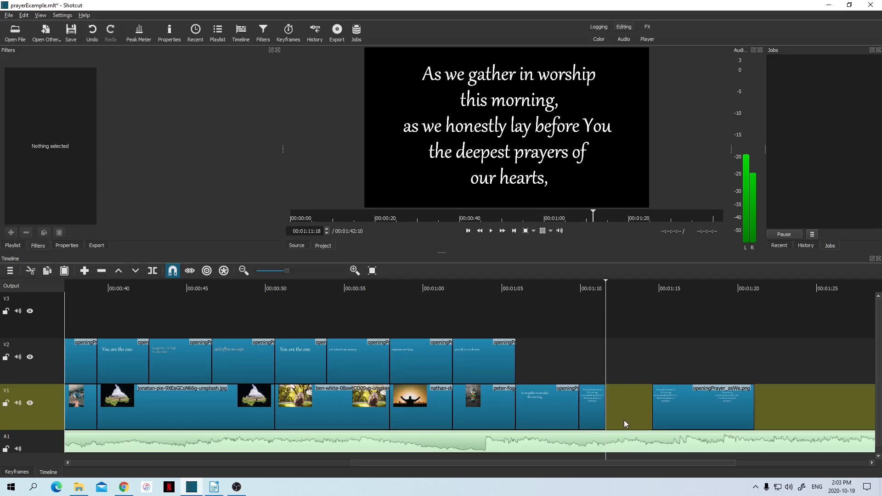
left_click(583, 288)
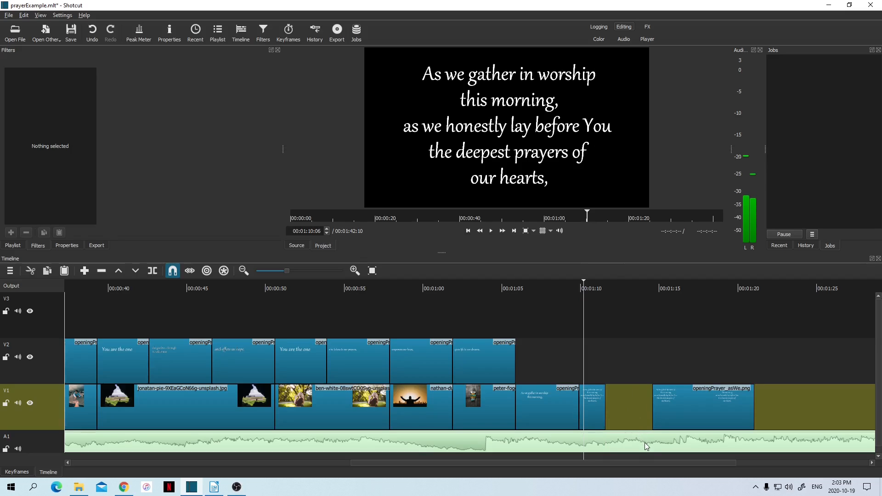
key("ctrl+z")
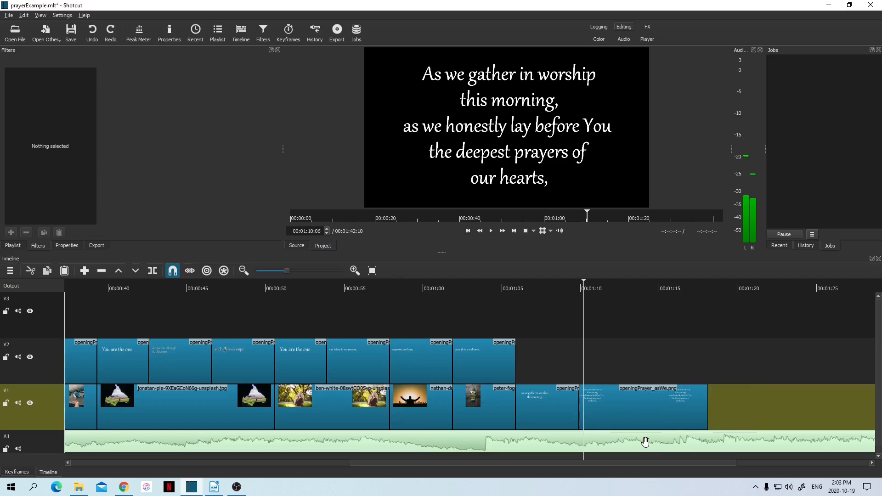
Split the openingPrayer_asWe.png clip on V1 at 00:01:13:27 and move its second part away to about 1:19
left_click(635, 410)
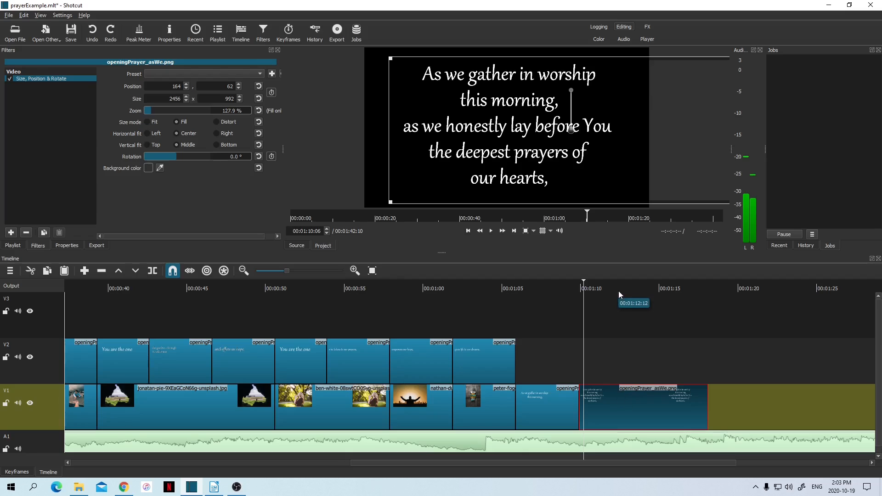
left_click(642, 288)
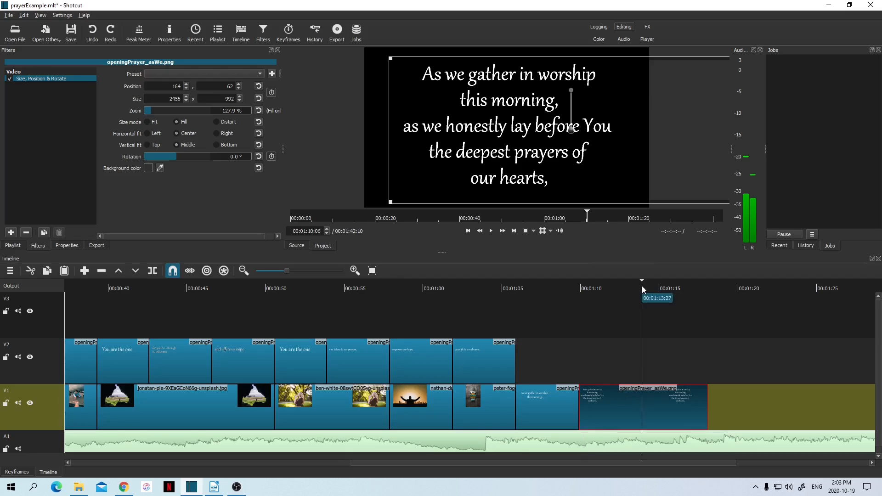
left_click(152, 271)
left_click_drag(667, 416, 726, 407)
Delete the first openingPrayer_asWe.png part, move the remaining part directly after the openingPrayer_asWeGather.png clip on V1 and save the project
left_click(621, 404)
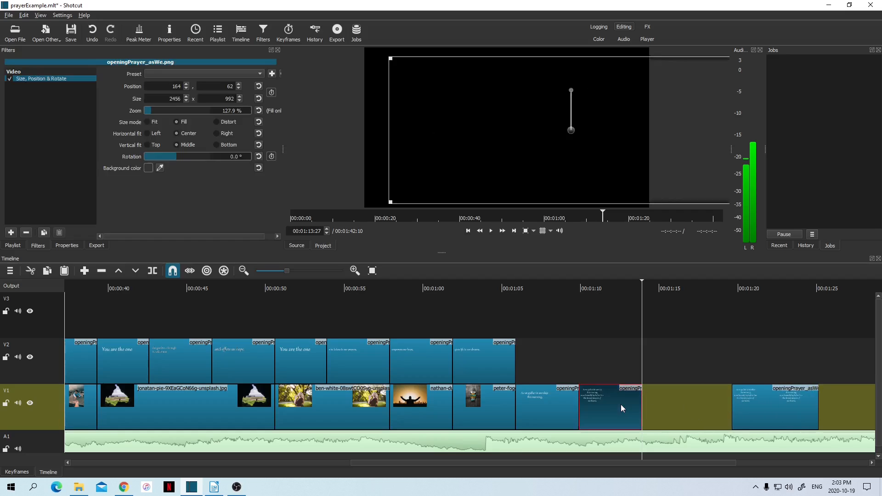
key("Delete")
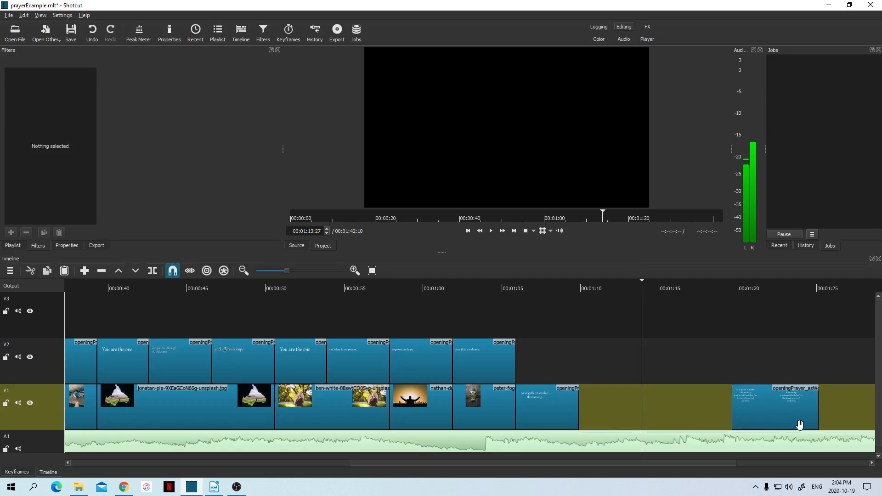
left_click(685, 288)
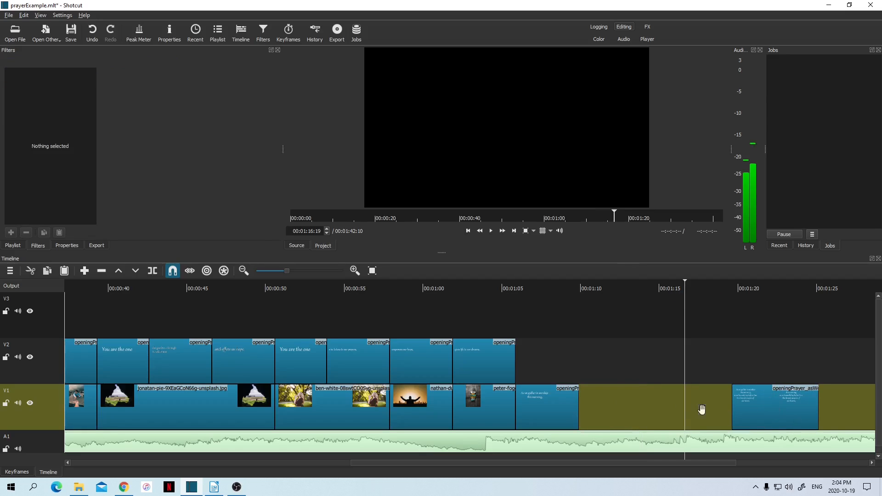
left_click_drag(740, 407, 520, 402)
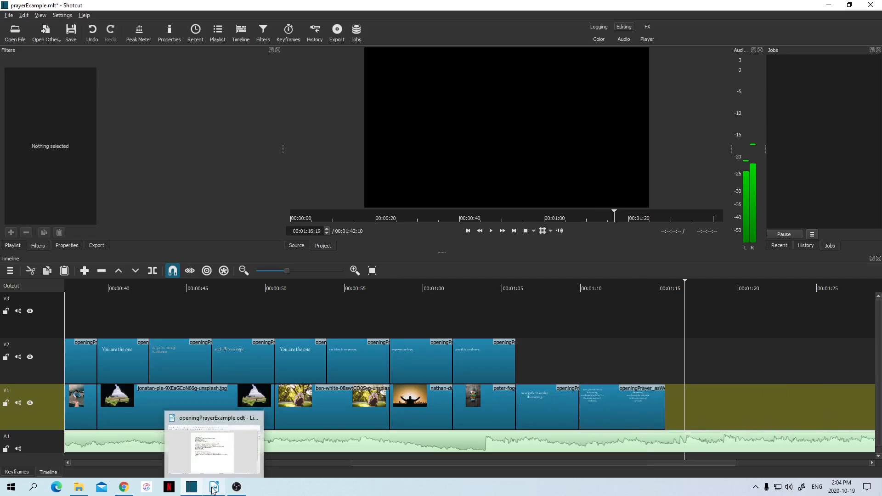
key("ctrl+s")
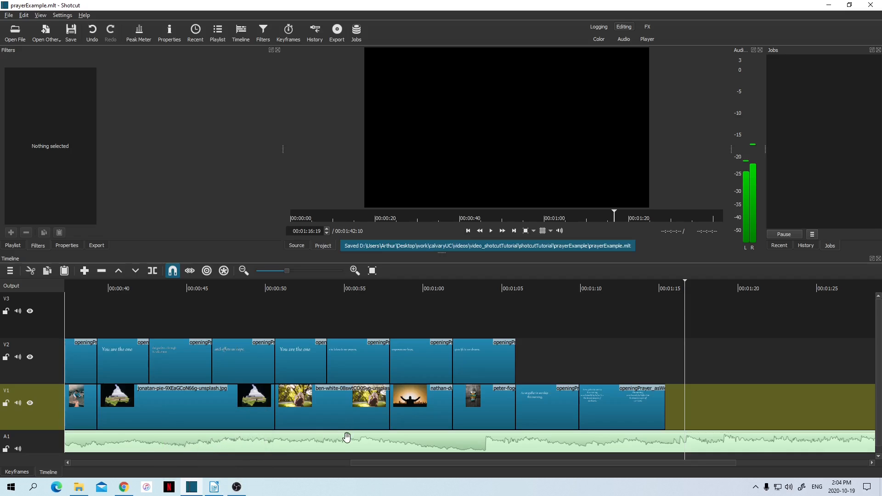
Check the prayer text, then add the uncropped sunlit mountain, green northern lights and red sunset silhouette photos from the images folder to the playlist
left_click(214, 487)
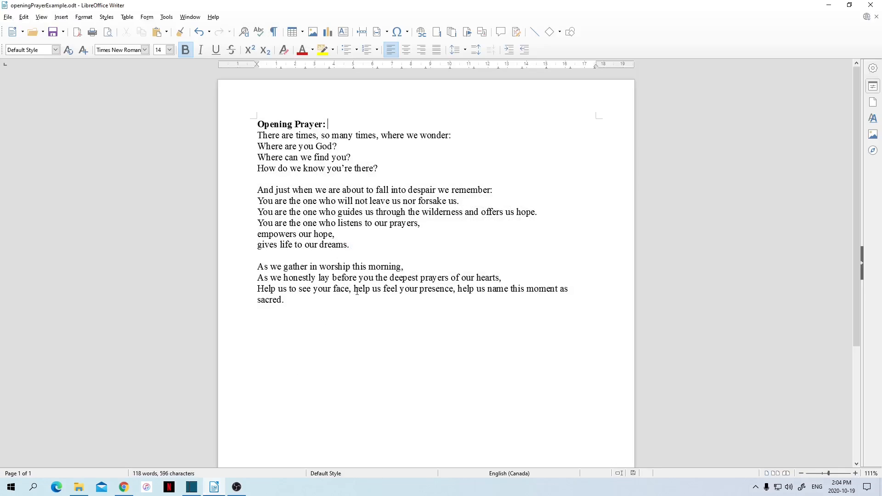
left_click(216, 489)
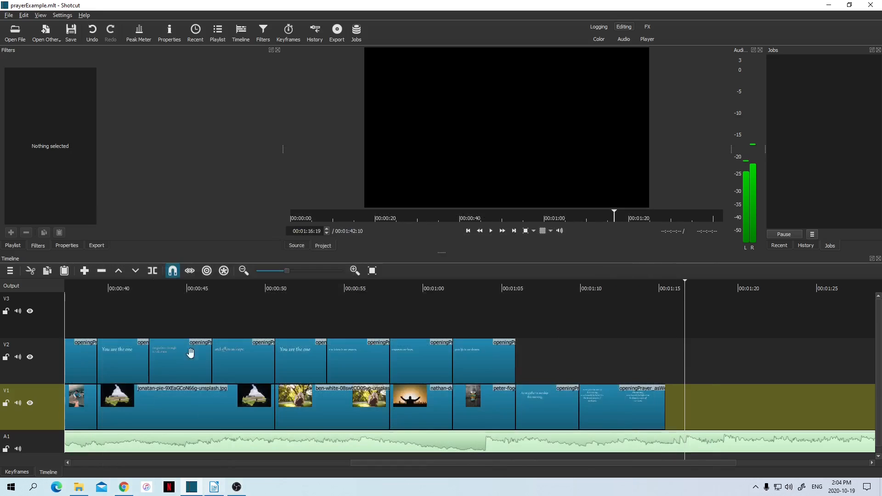
left_click(13, 246)
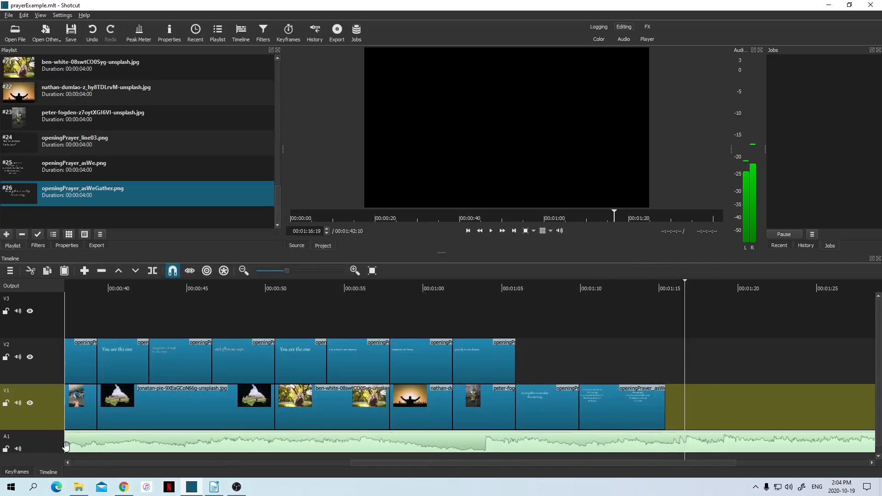
left_click(83, 489)
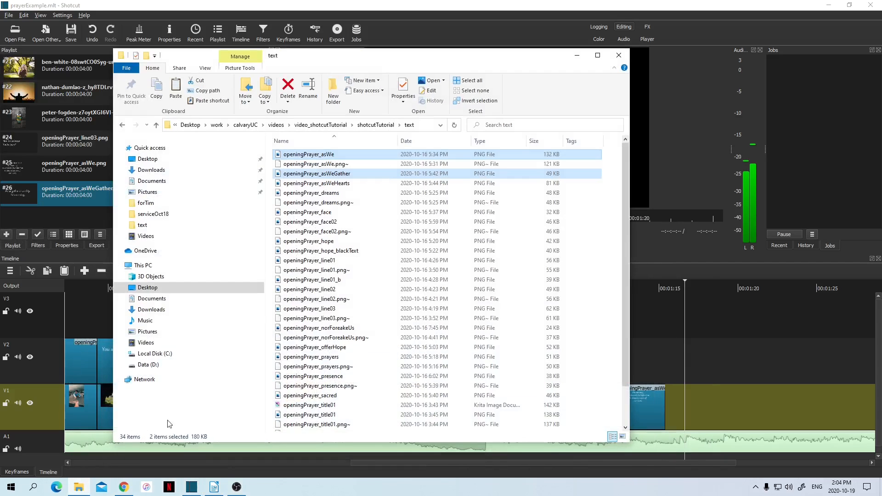
left_click(375, 125)
double_click(298, 156)
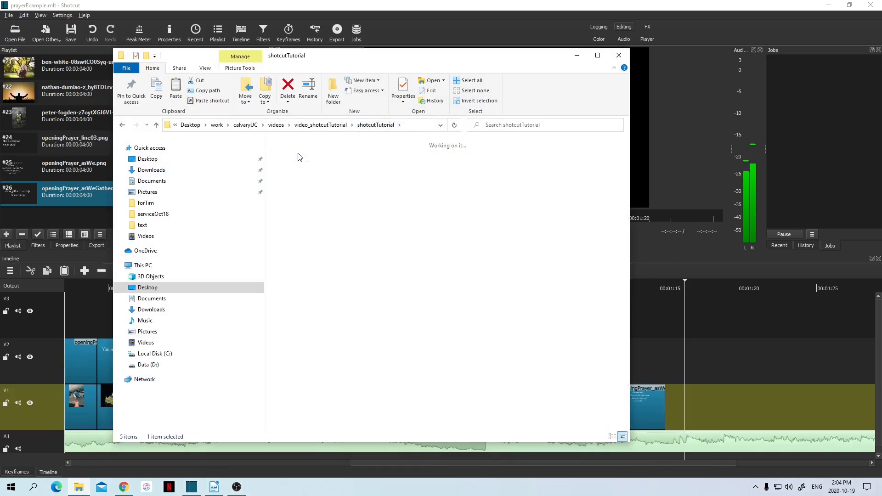
left_click(560, 170)
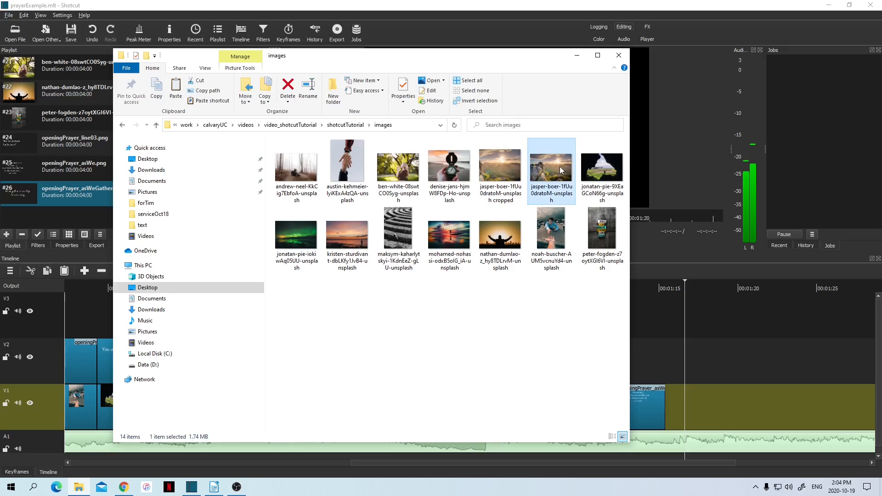
left_click(286, 235, "ctrl")
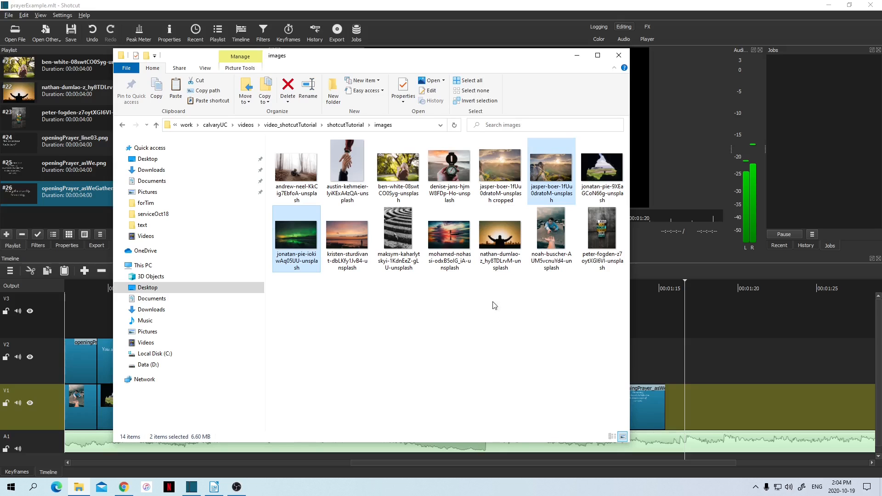
left_click(449, 236, "ctrl")
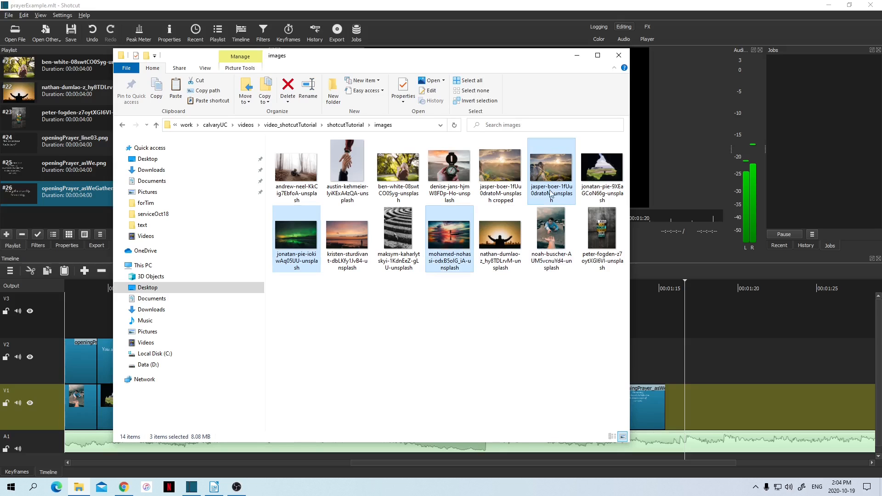
left_click_drag(551, 173, 66, 219)
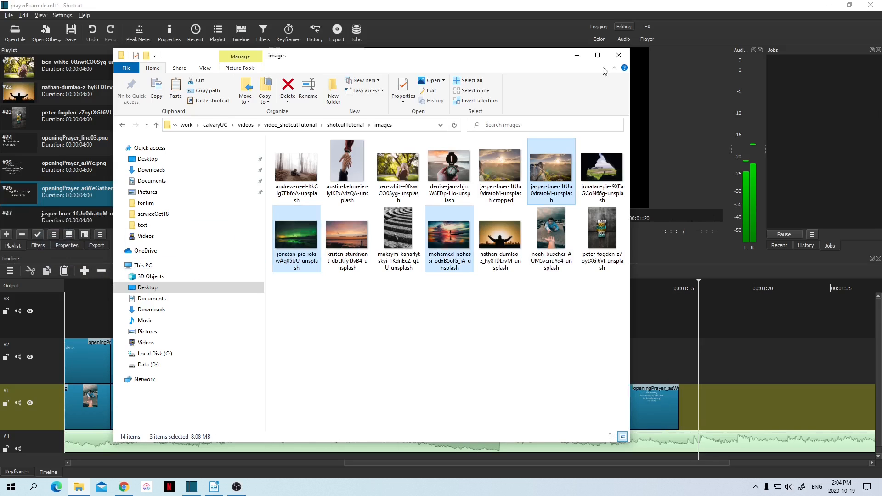
left_click(579, 56)
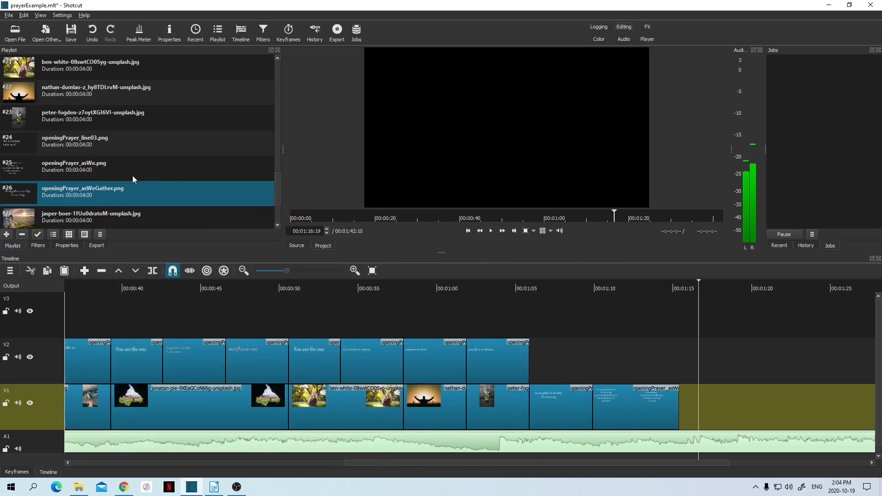
Place the sunlit mountain photo on V1 directly after the openingPrayer_asWe.png clip and fill the frame with a Size, Position & Rotate filter
scroll(132, 175, "down", 1)
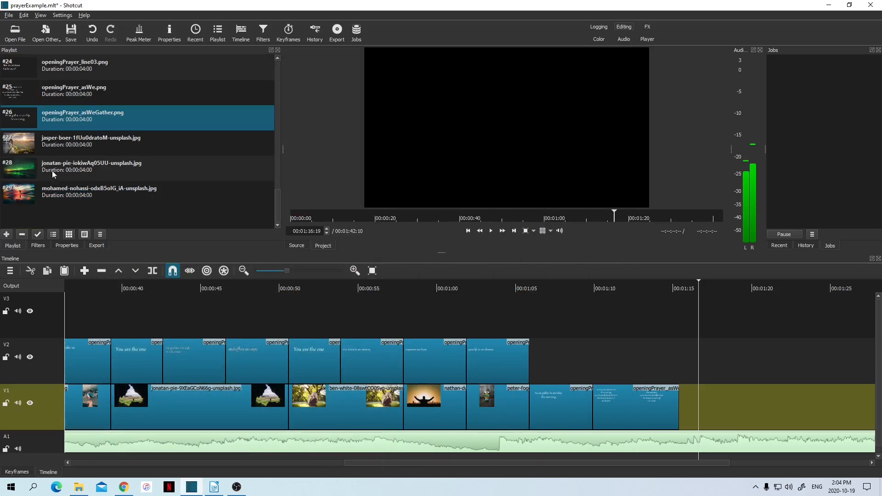
left_click_drag(55, 139, 699, 413)
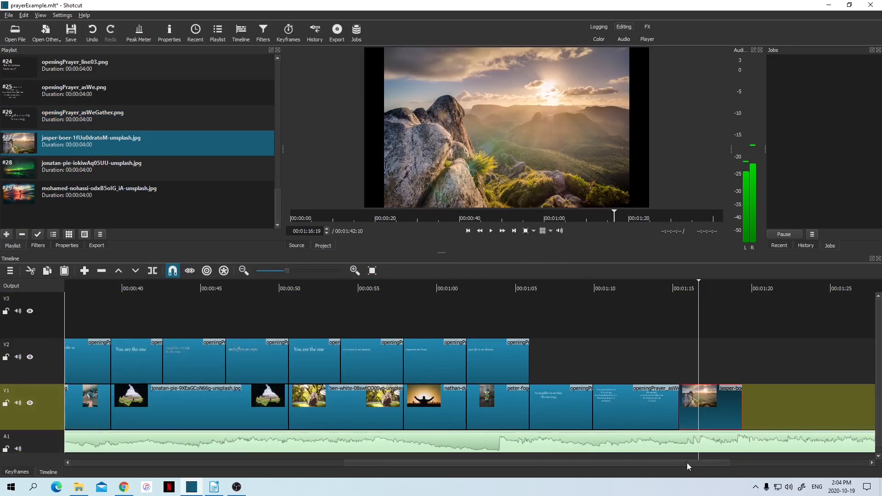
left_click(38, 246)
left_click(10, 232)
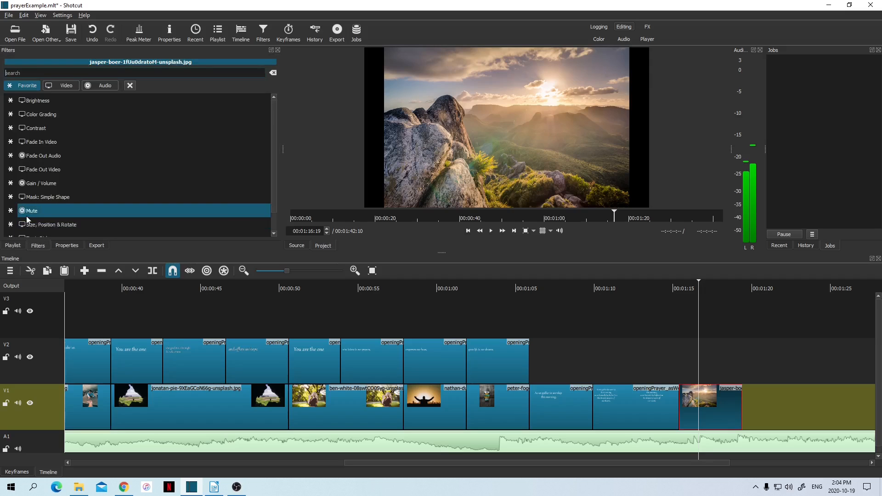
left_click(59, 229)
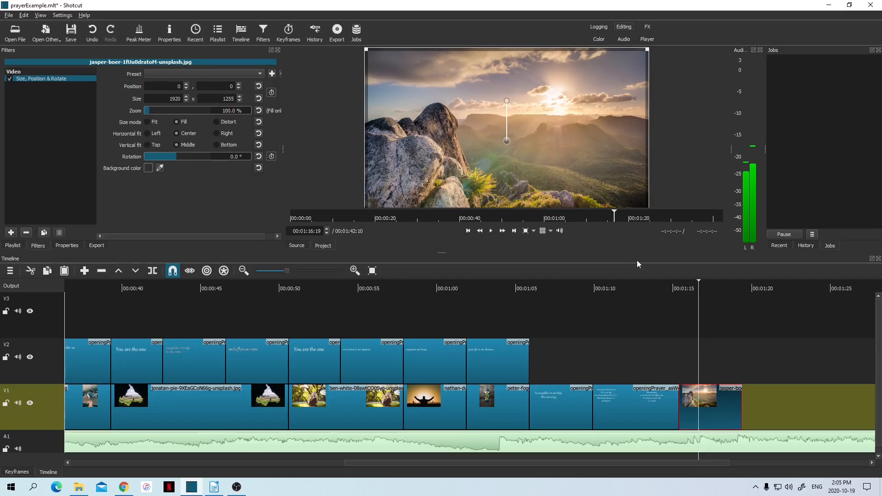
Place the green northern lights photo on V1 after the mountain clip and fill the frame with a Size, Position & Rotate filter
left_click(12, 246)
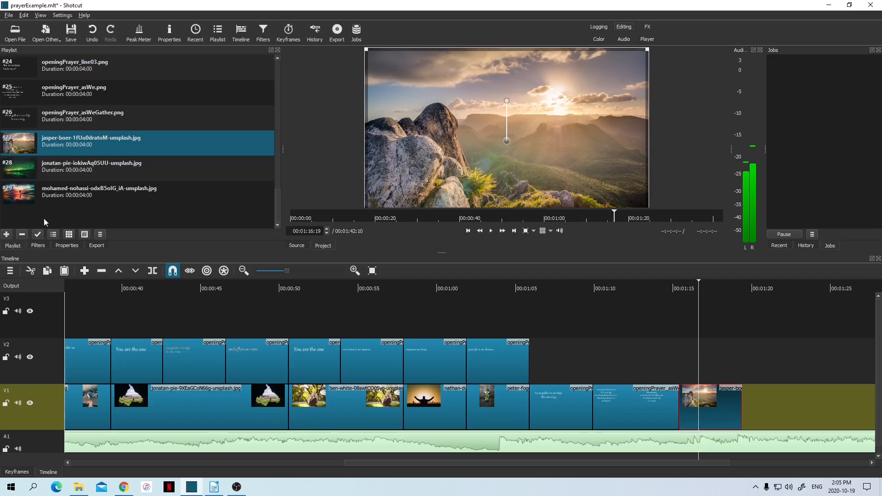
left_click_drag(75, 170, 759, 402)
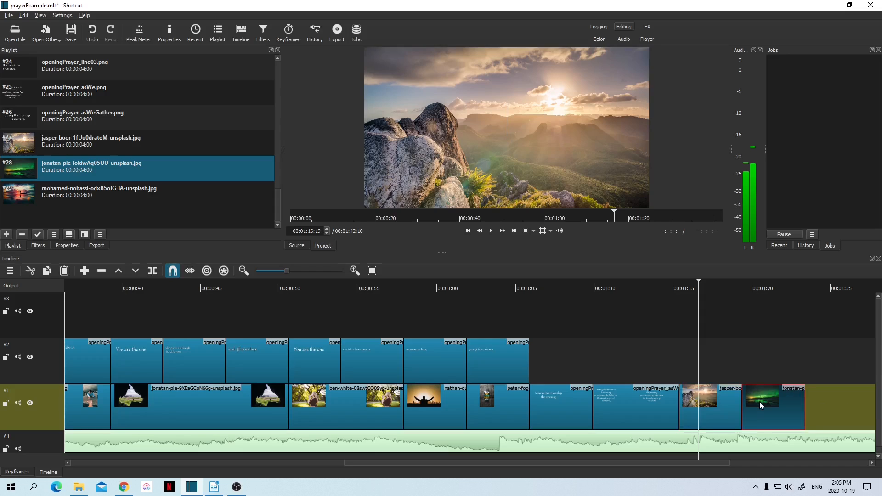
left_click(774, 286)
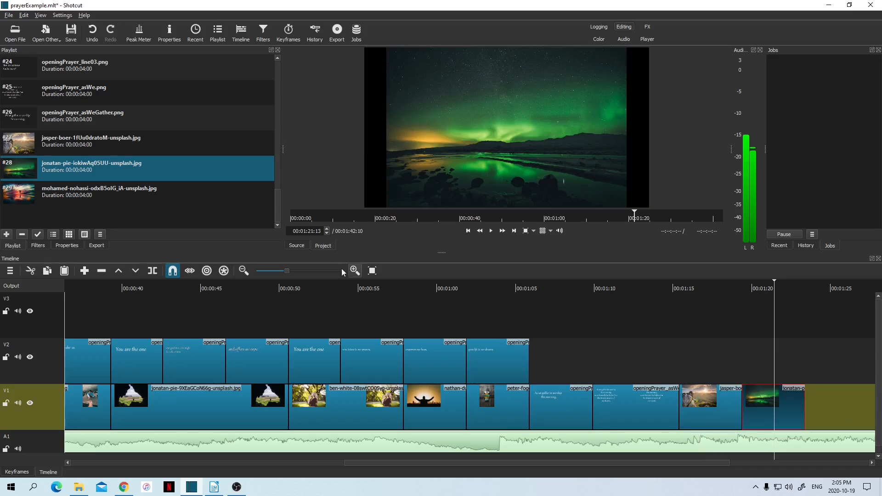
left_click(33, 247)
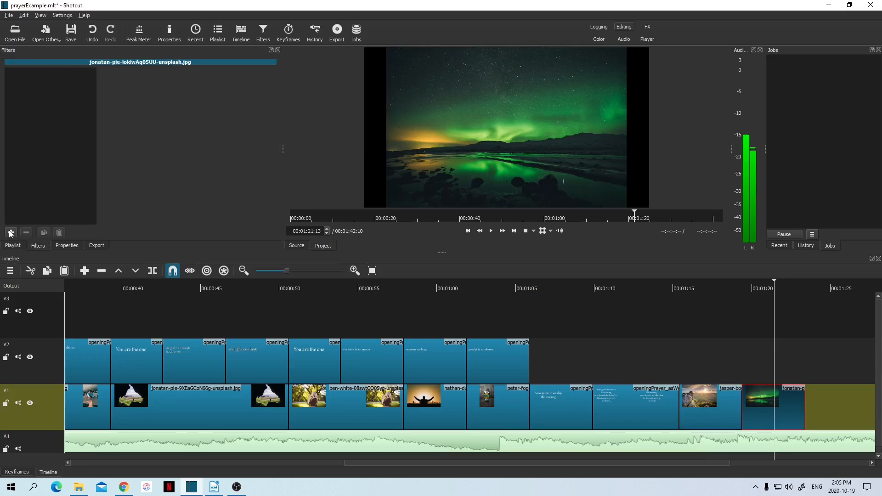
left_click(10, 233)
left_click(49, 222)
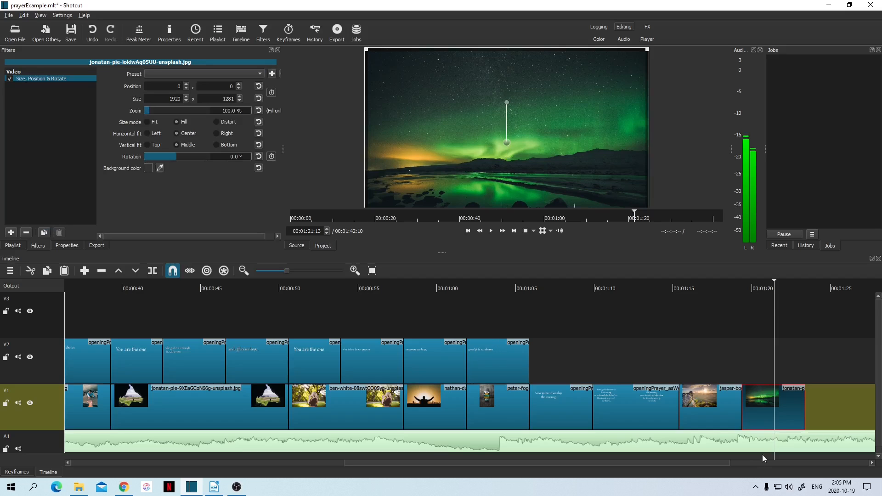
Place the red sunset silhouette photo on V1 after the northern lights clip and fill the frame with a Size, Position & Rotate filter
left_click(12, 246)
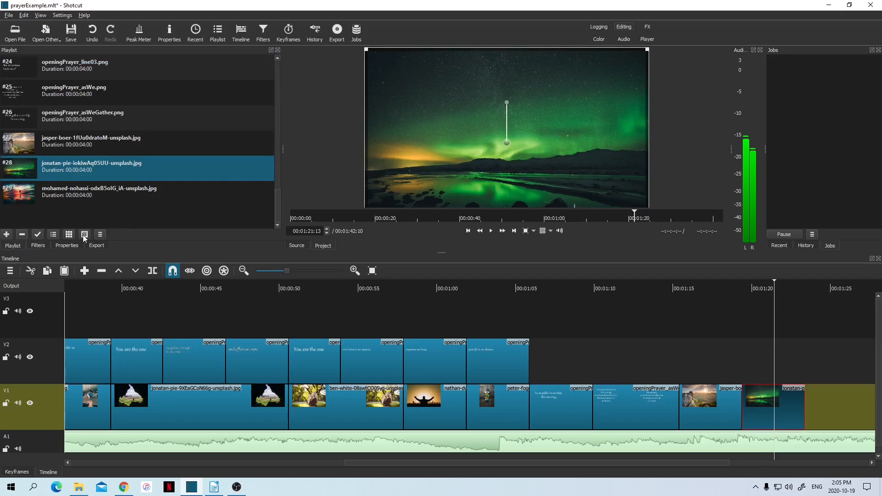
left_click_drag(90, 191, 814, 422)
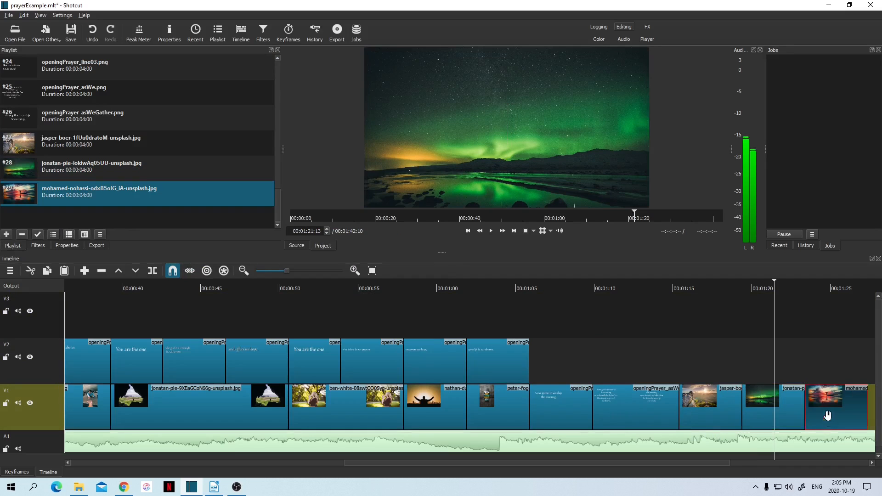
left_click(830, 286)
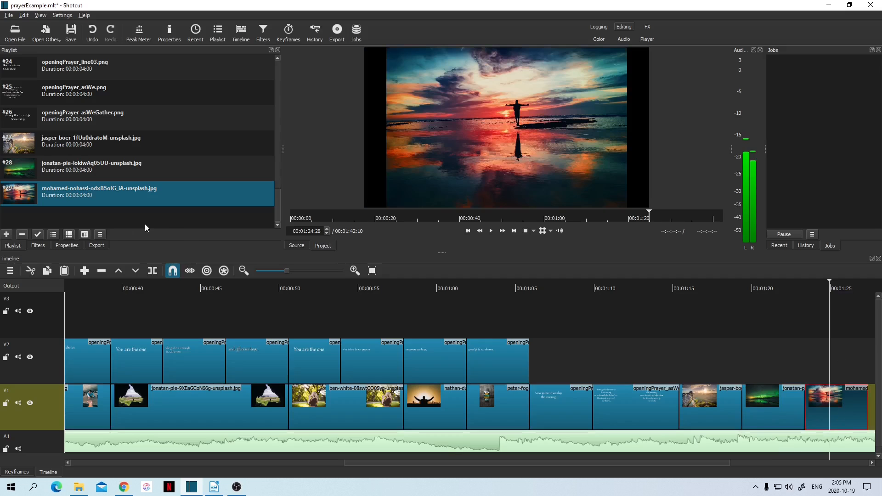
left_click(37, 246)
left_click(10, 233)
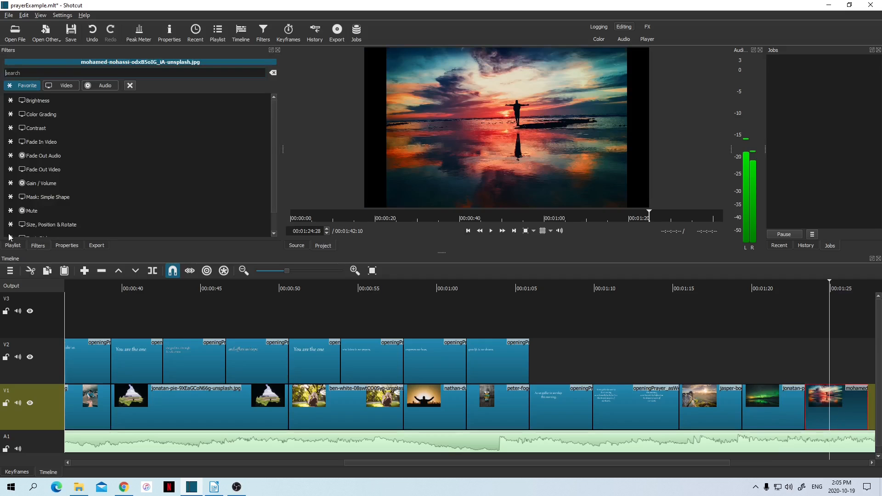
left_click(63, 224)
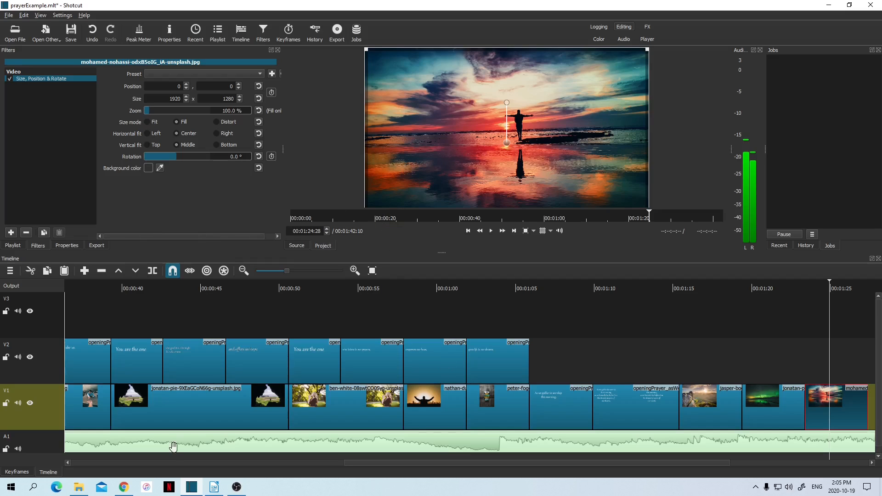
Recheck the prayer text and add openingPrayer_face02, openingPrayer_presence and openingPrayer_sacred from the text folder to the playlist
left_click(13, 246)
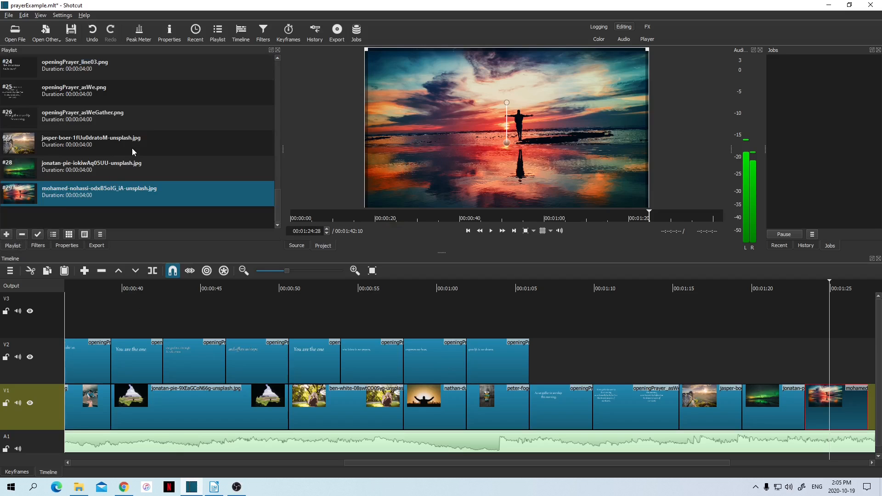
left_click(218, 490)
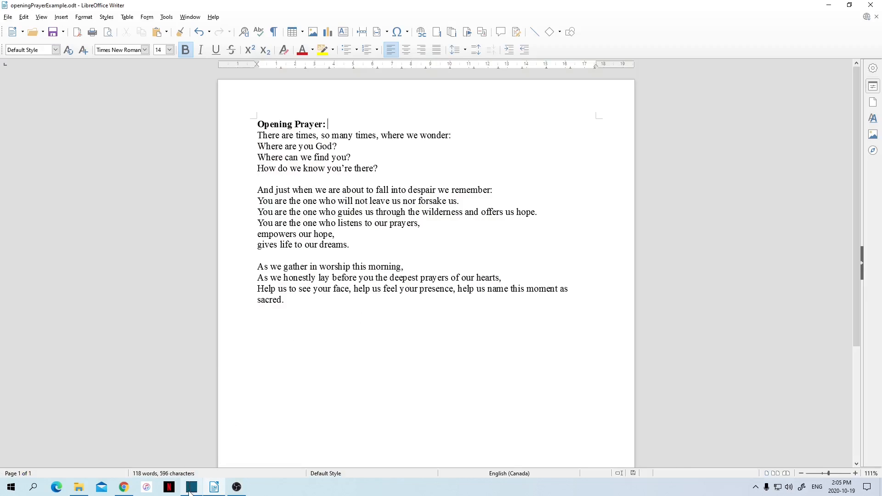
left_click(219, 491)
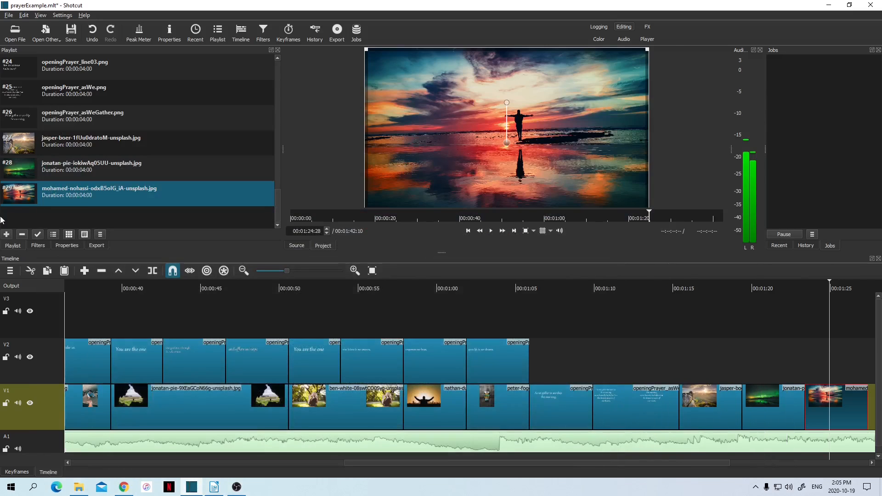
left_click(78, 487)
left_click(345, 125)
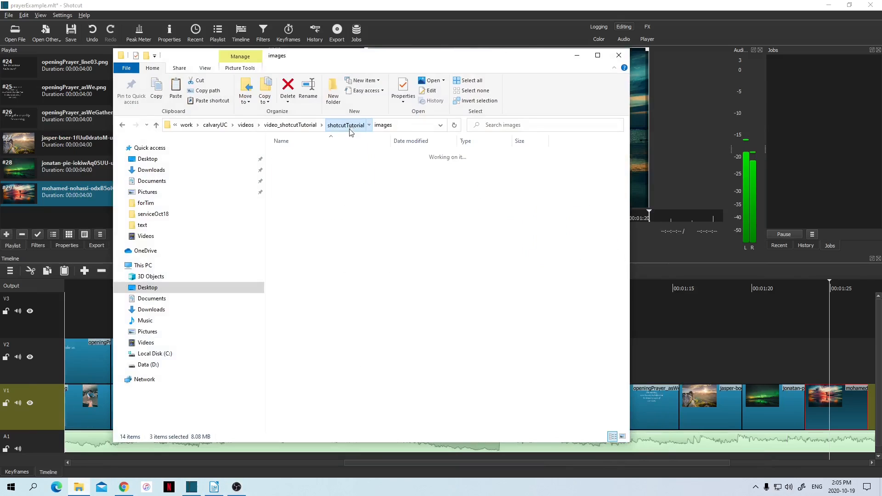
double_click(303, 174)
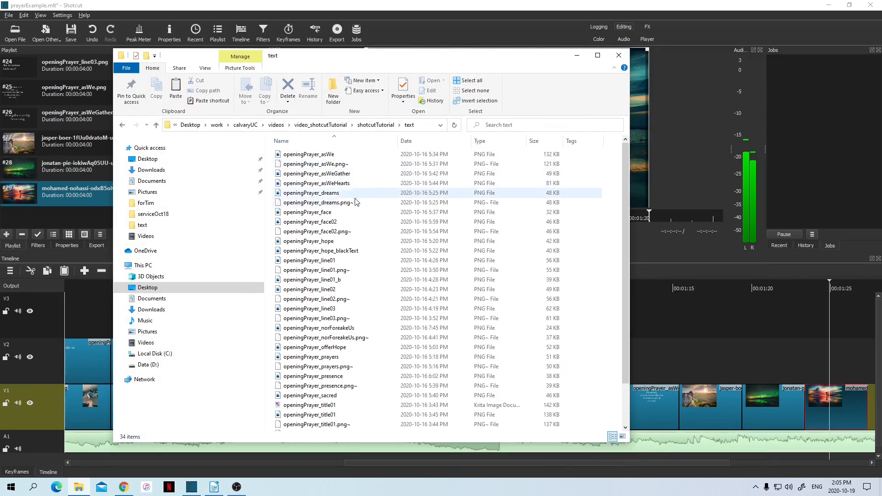
left_click(332, 222)
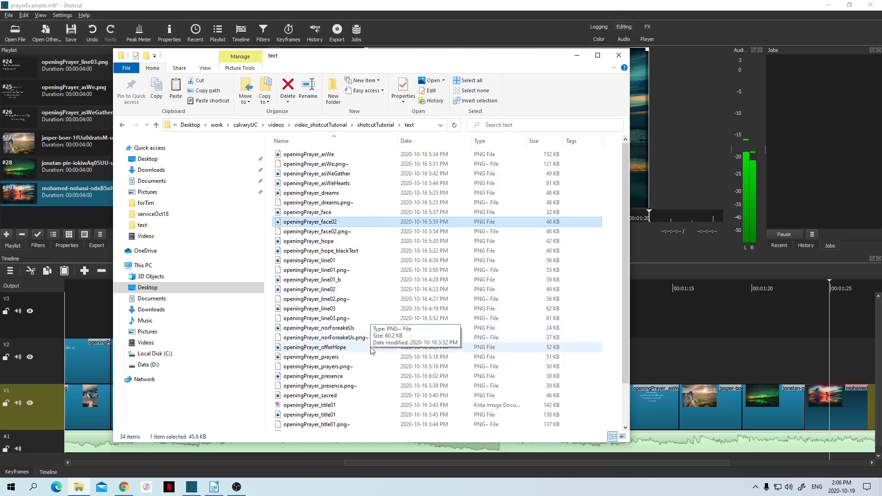
left_click(340, 377, "ctrl")
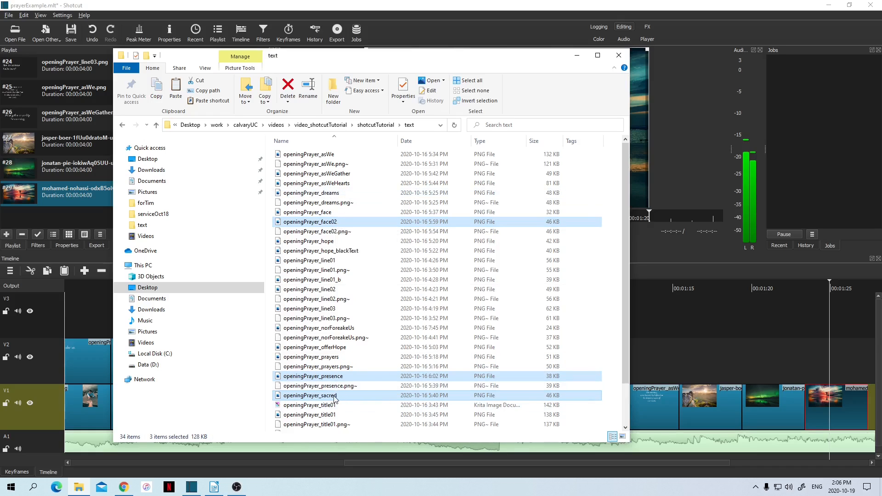
left_click_drag(334, 396, 66, 223)
left_click_drag(65, 219, 65, 218)
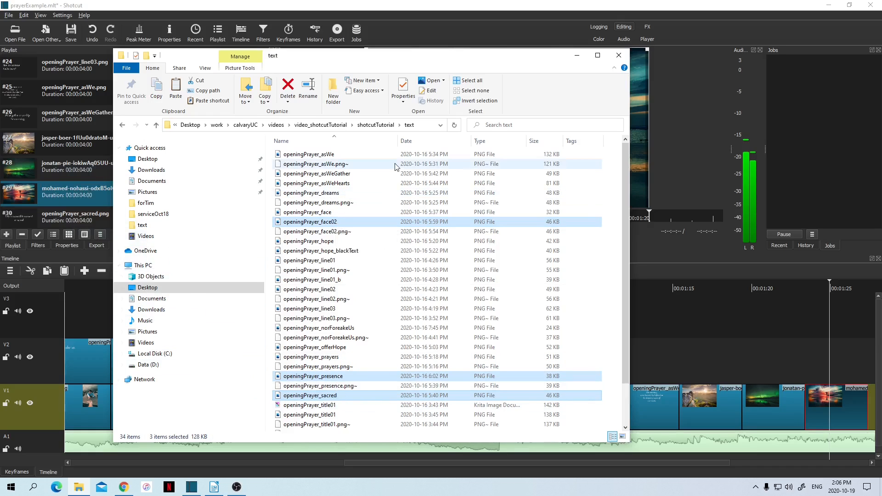
left_click(580, 54)
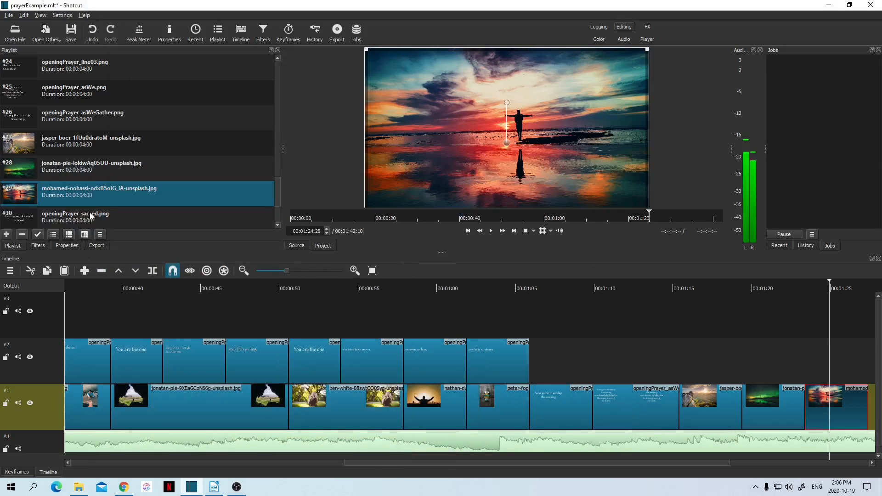
Place openingPrayer_face02.png on V2 directly above the sunlit mountain clip, aligned with its start
scroll(102, 196, "down", 1)
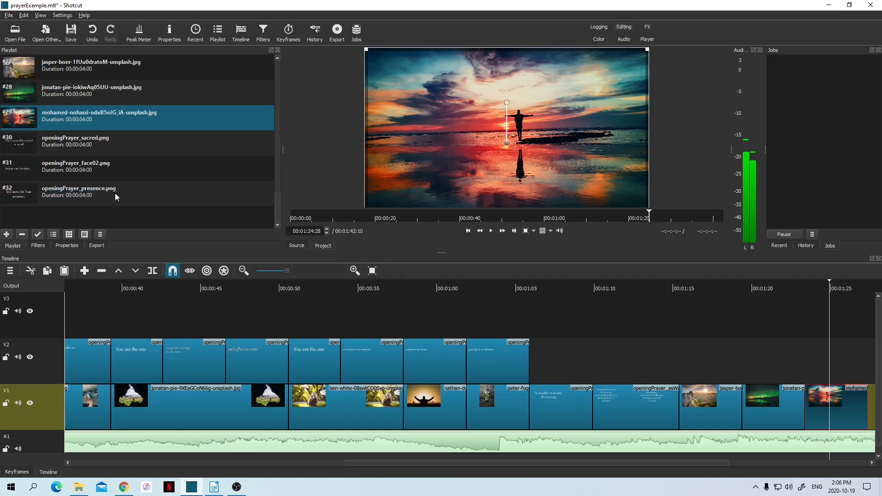
left_click_drag(85, 175, 679, 374)
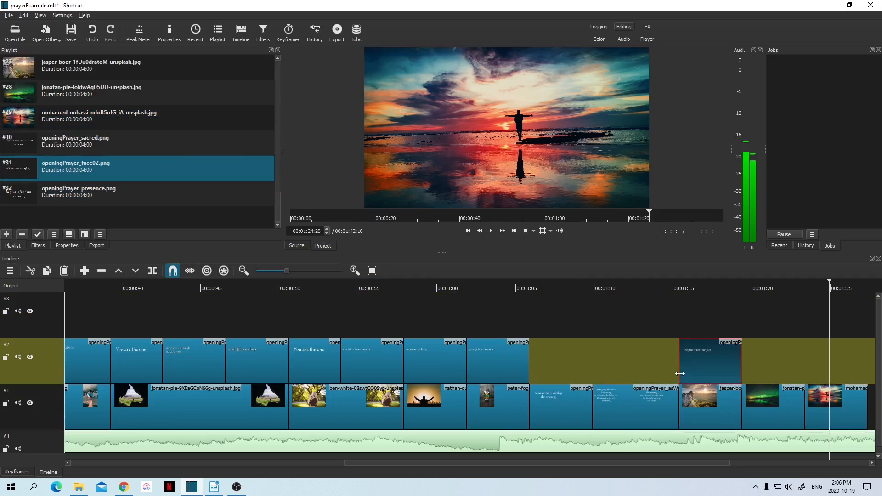
Add a Size, Position & Rotate filter to openingPrayer_face02.png, enlarge the text to 125%, position it at -142, 628, and save the project
left_click(706, 283)
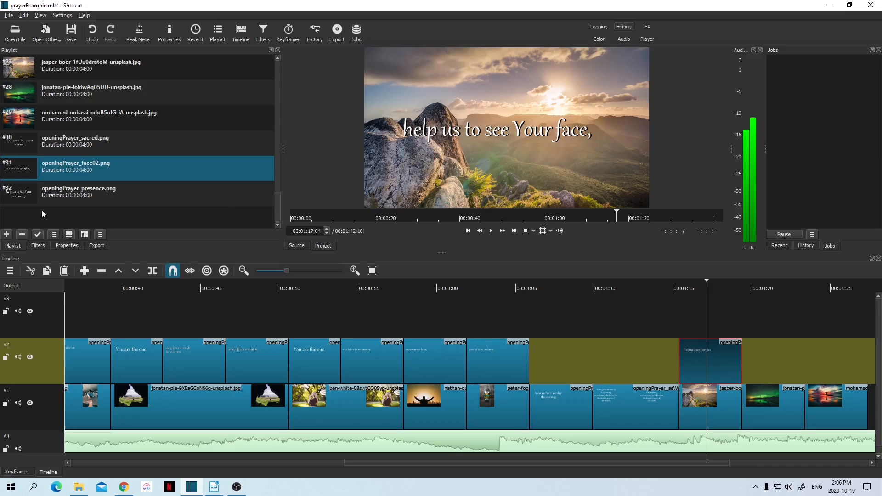
left_click(38, 245)
left_click(10, 233)
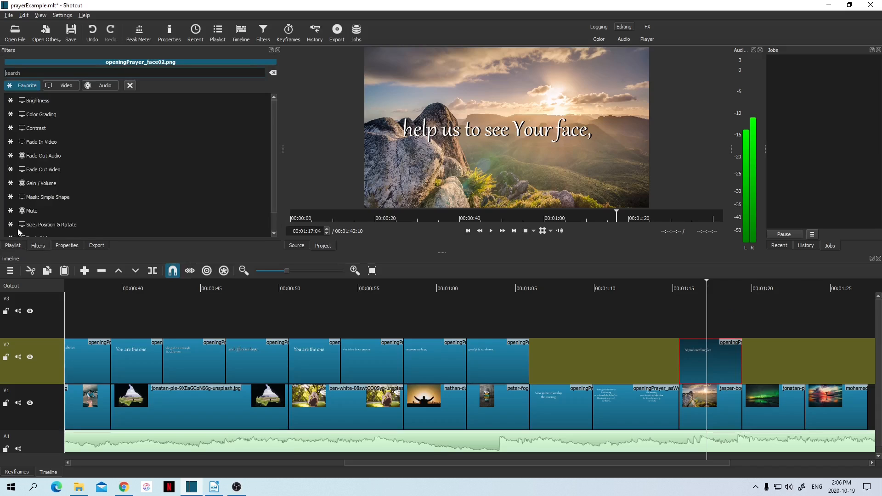
key("Return")
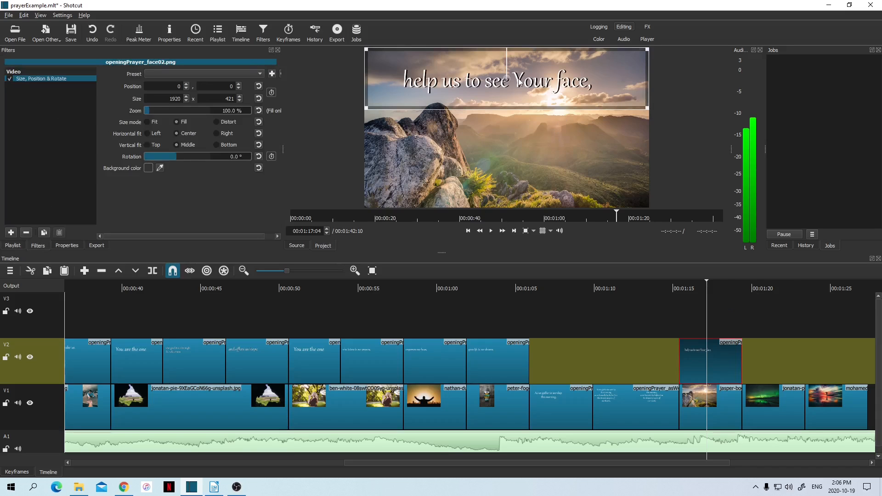
left_click_drag(505, 78, 488, 196)
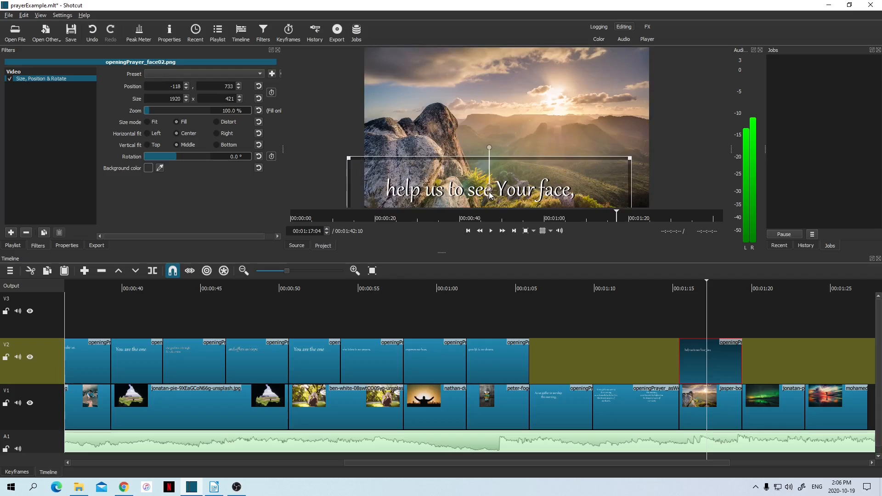
left_click_drag(629, 161, 701, 142)
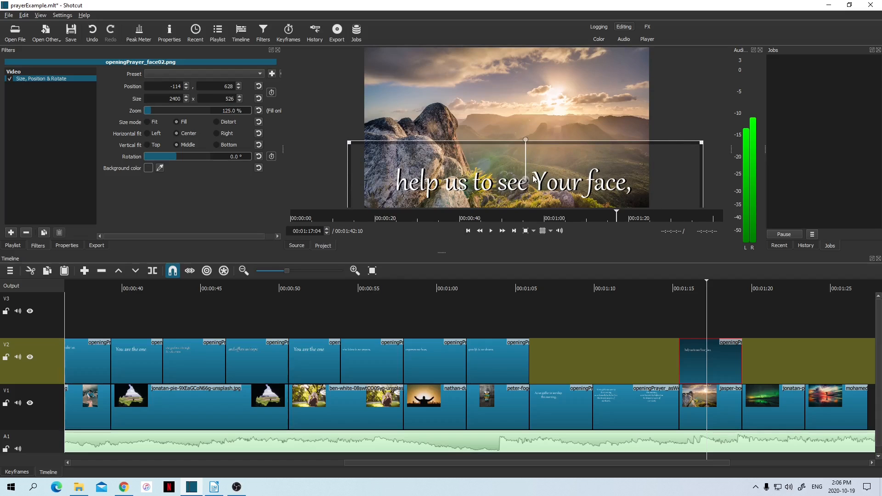
left_click_drag(522, 181, 517, 181)
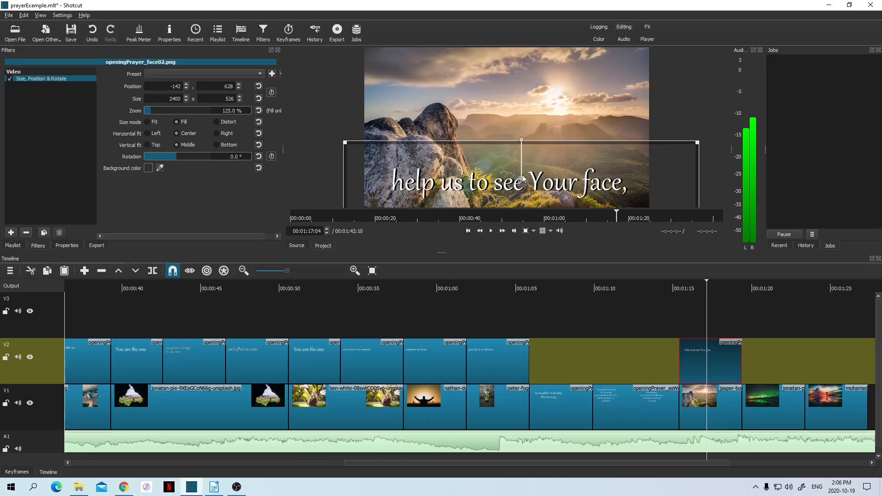
key("ctrl+s")
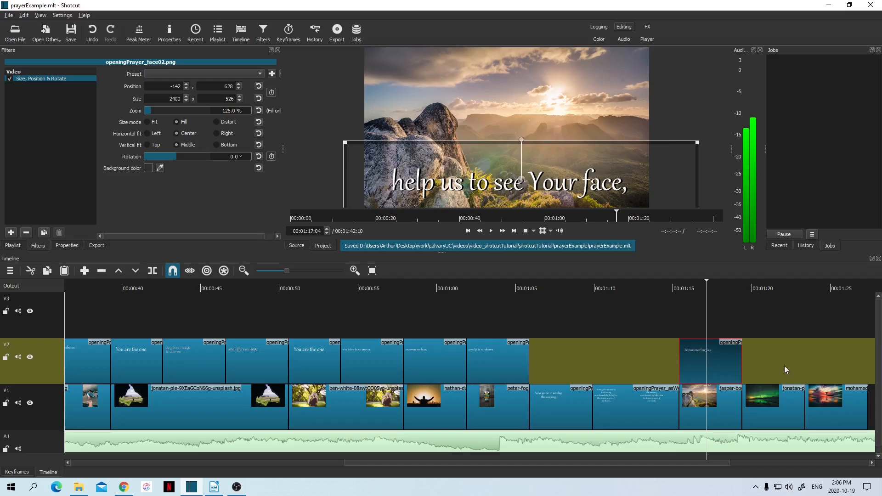
Place openingPrayer_presence.png on V2 directly above the green northern lights clip, aligned with its start
left_click_drag(661, 462, 720, 463)
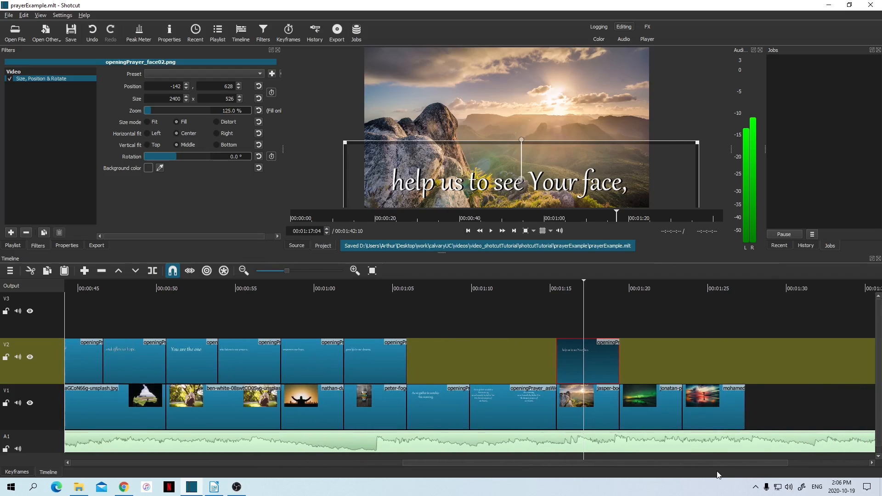
left_click(12, 245)
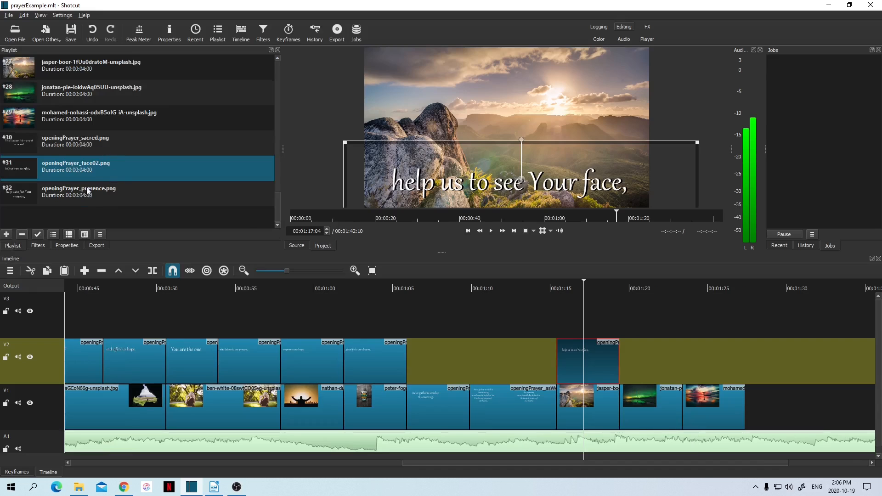
left_click_drag(87, 186, 621, 375)
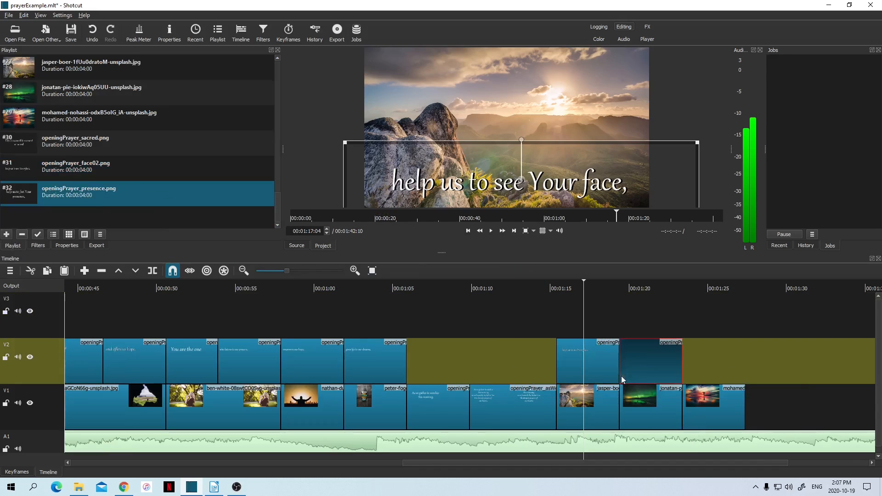
left_click(646, 290)
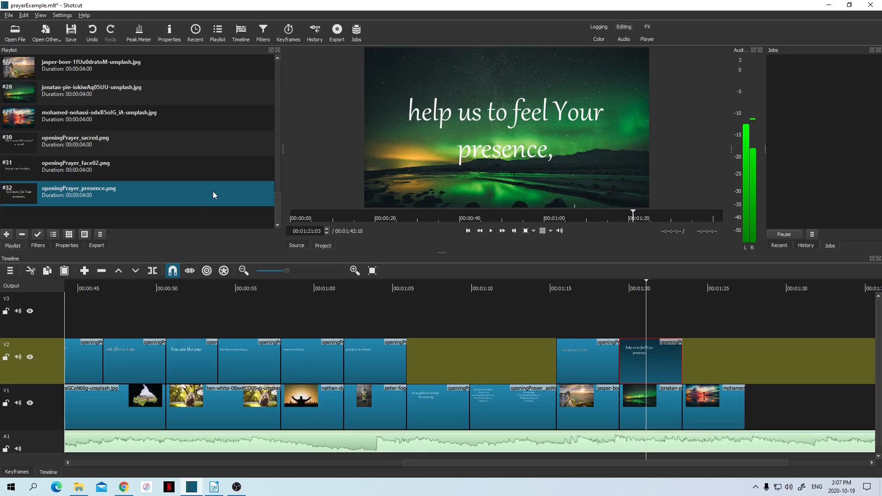
Add a Size, Position & Rotate filter to openingPrayer_presence.png, shrink the text to 88.6%, and position it at 118, -56
left_click(41, 247)
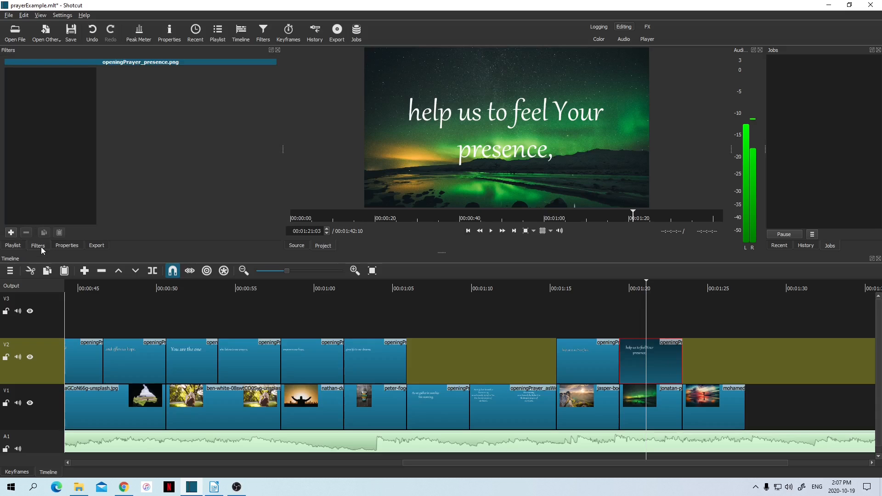
left_click(17, 234)
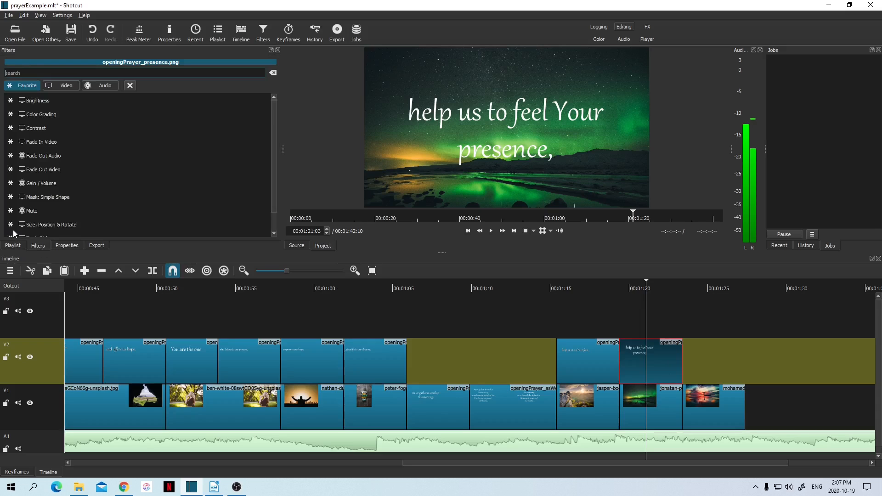
left_click(58, 226)
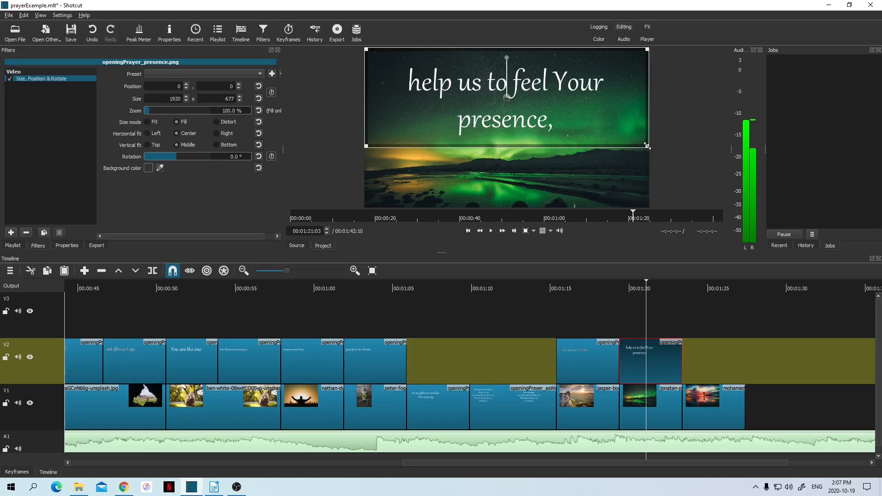
left_click_drag(647, 146, 637, 132)
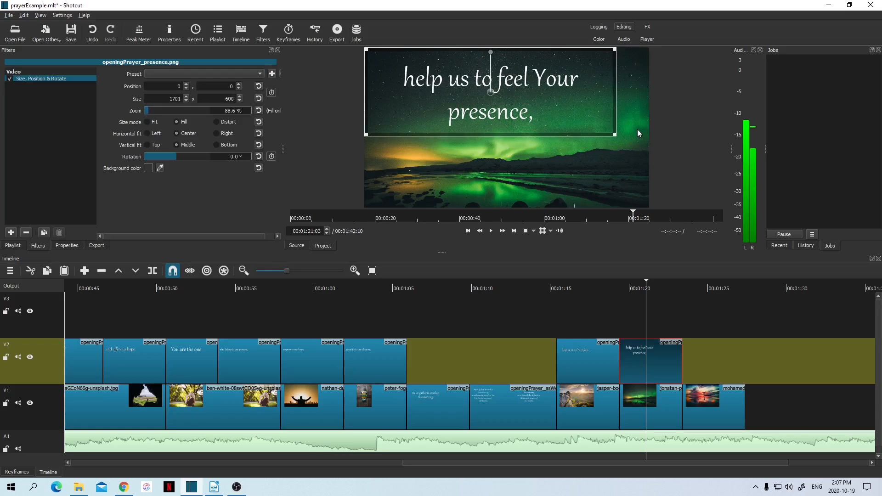
left_click_drag(499, 91, 515, 84)
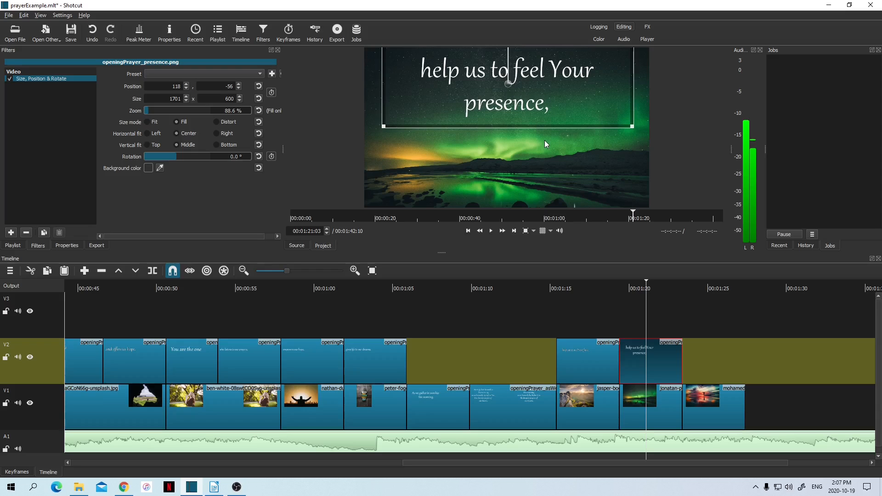
Place openingPrayer_sacred.png on V2 directly above the red sunset silhouette clip, aligned with its start
left_click(708, 288)
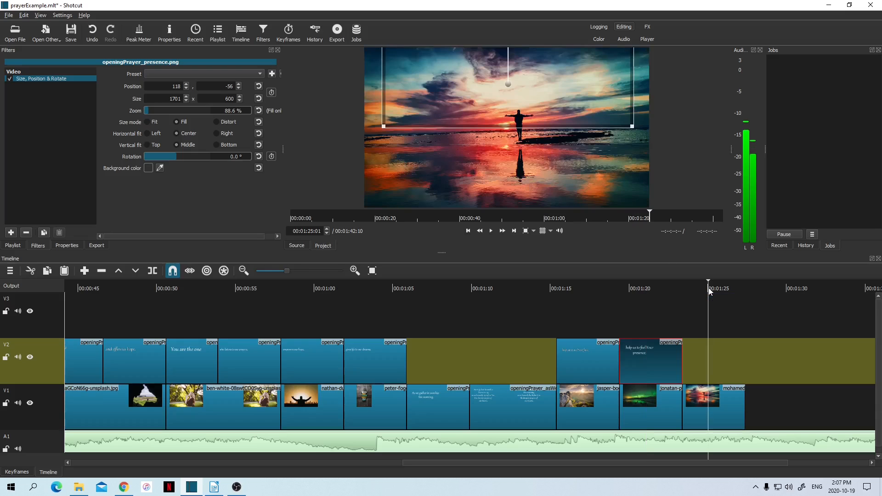
left_click(725, 403)
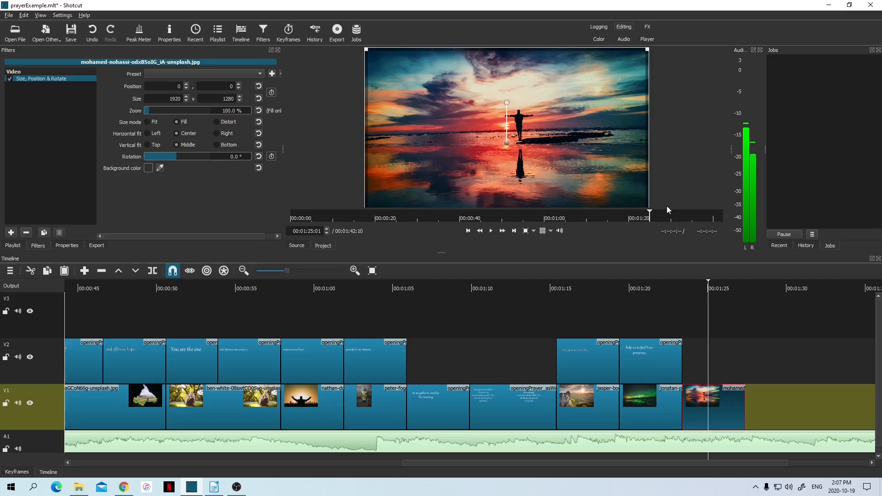
left_click(19, 246)
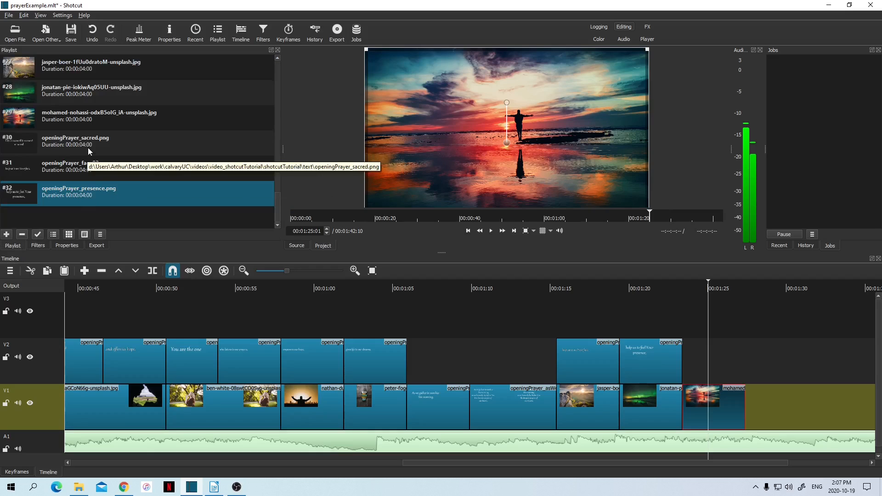
left_click_drag(87, 147, 685, 345)
left_click(696, 284)
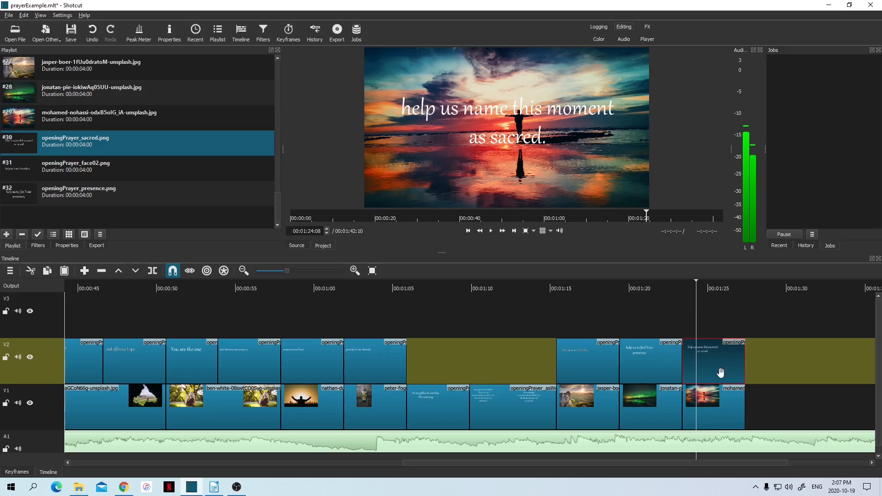
Position openingPrayer_sacred.png at 25, 634 with a Size, Position & Rotate filter, check it against the written prayer, and save the project
left_click(41, 246)
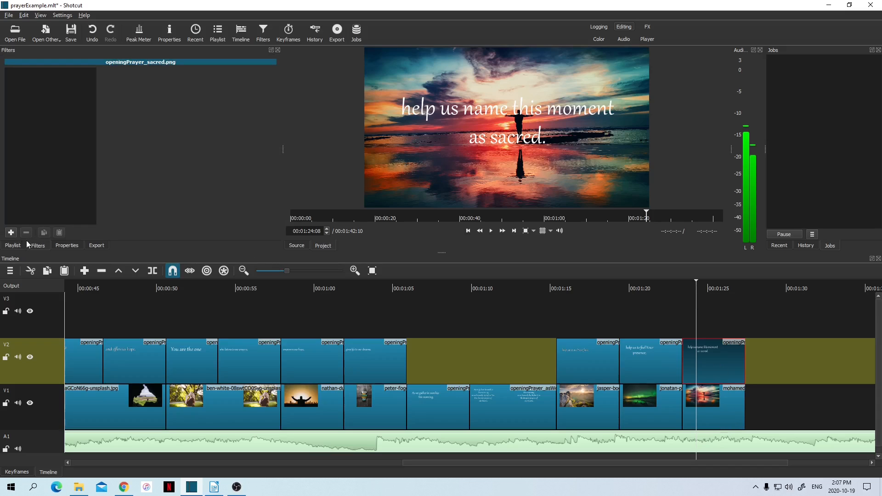
left_click(11, 233)
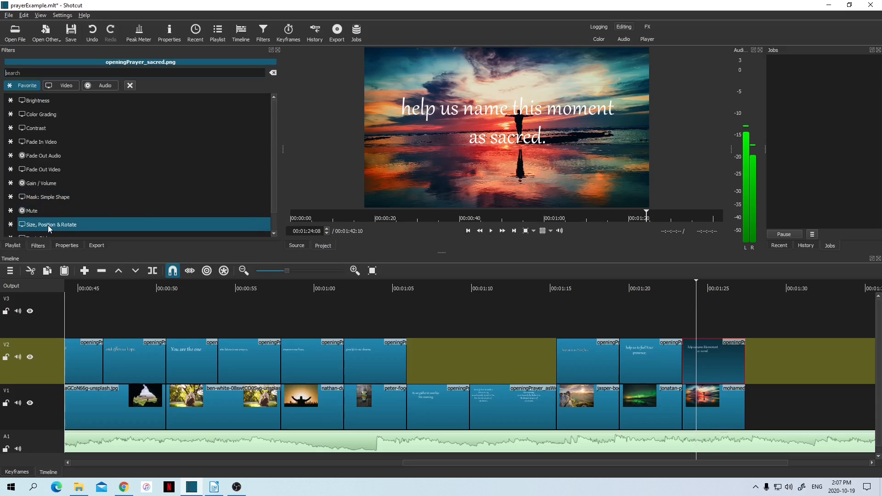
left_click(48, 225)
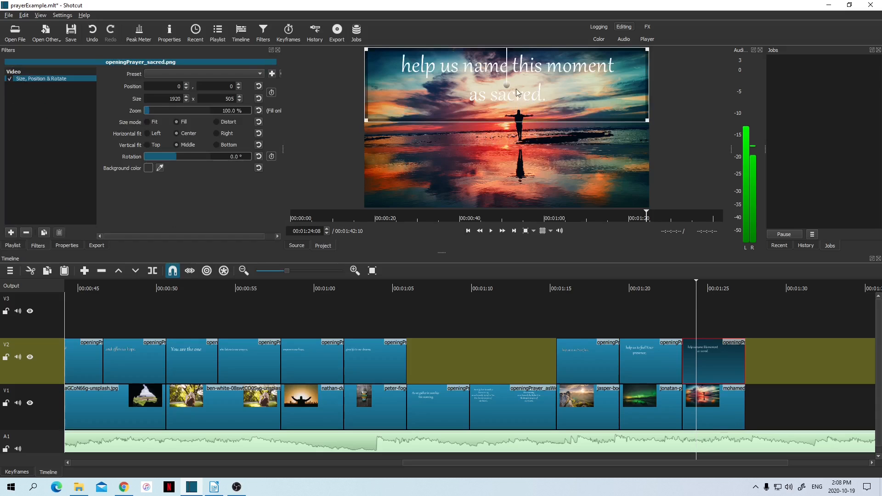
left_click_drag(507, 86, 513, 191)
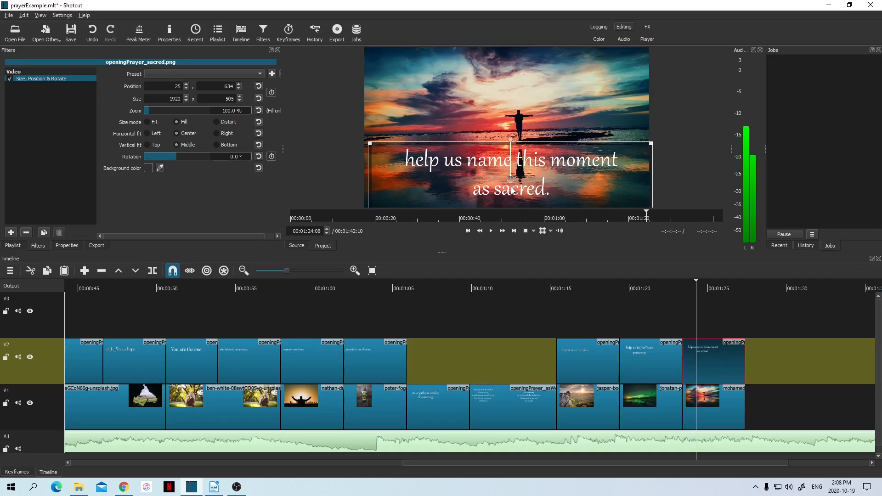
left_click(212, 489)
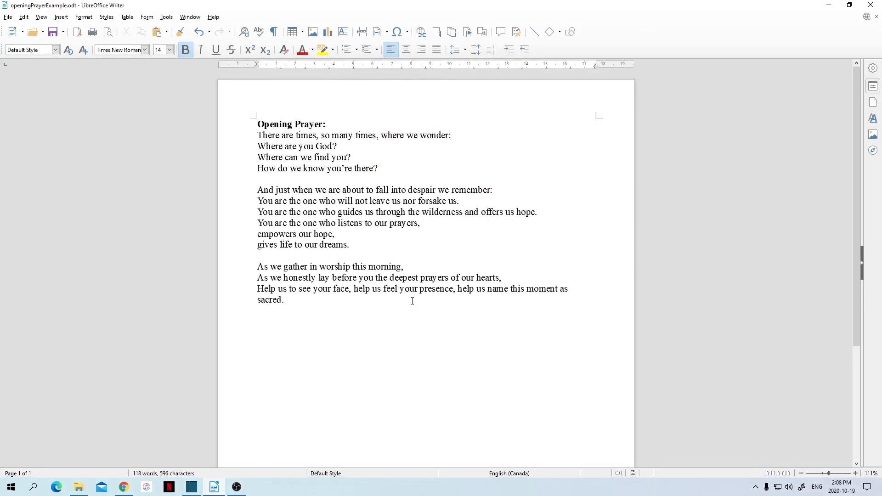
left_click(191, 487)
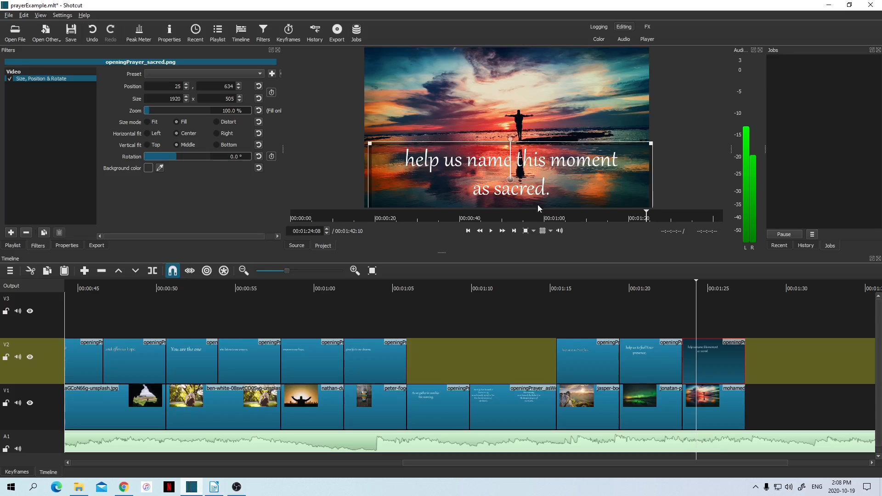
key("ctrl+s")
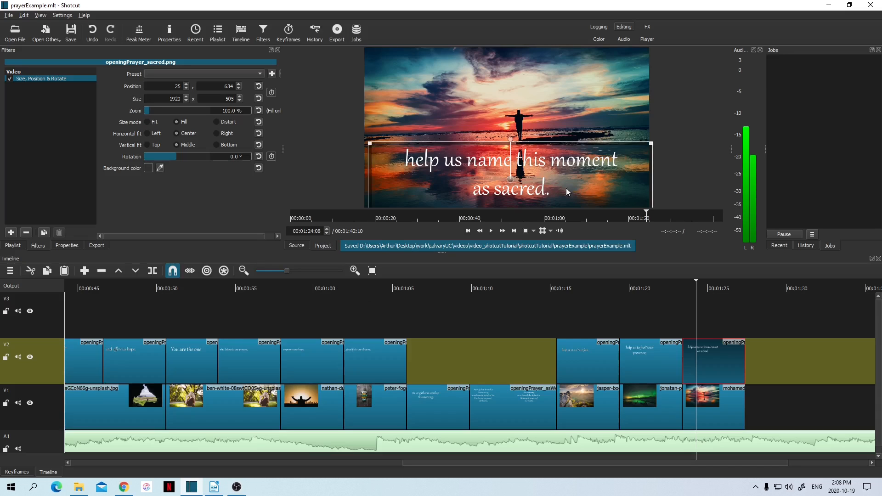
Add a 1-second Fade In Video filter to the openingPrayer_title01.png clip at the start of V1 and preview it
left_click_drag(428, 461, 92, 461)
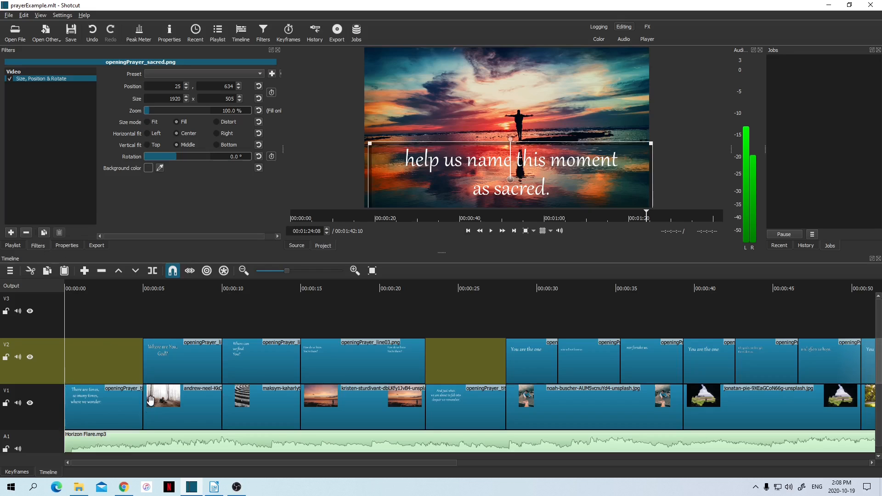
left_click(116, 404)
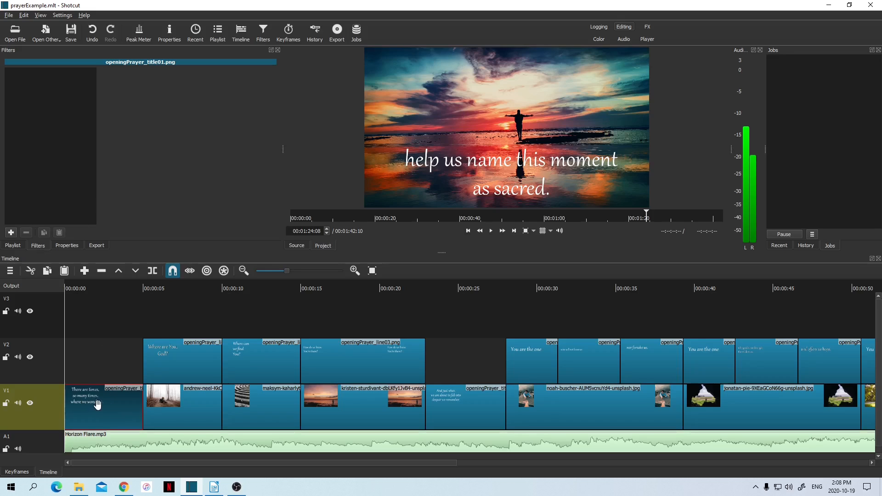
left_click(10, 232)
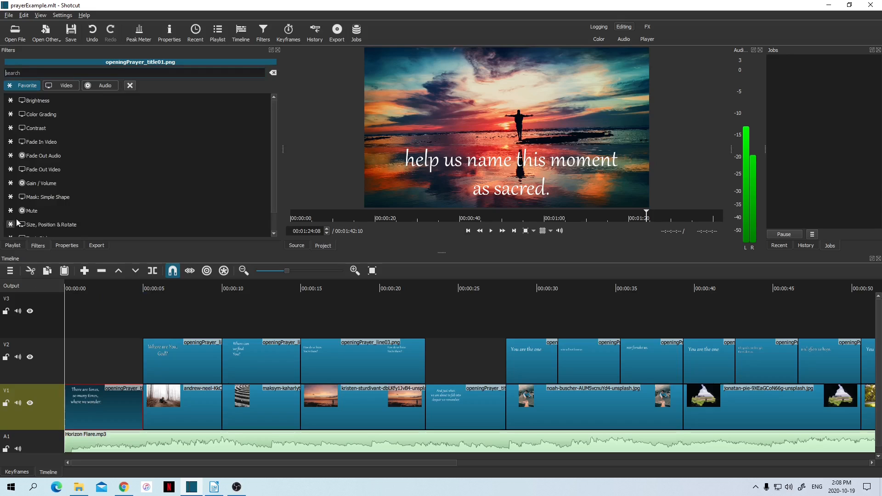
left_click(55, 142)
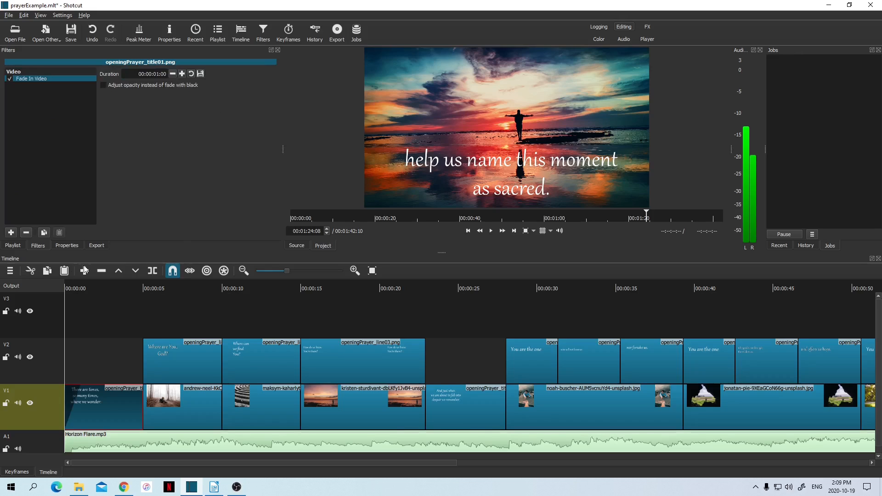
left_click(66, 286)
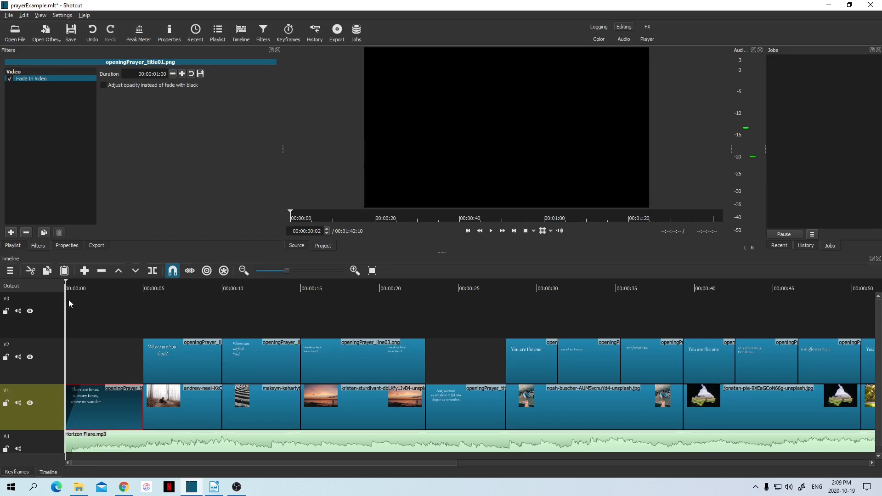
left_click(492, 231)
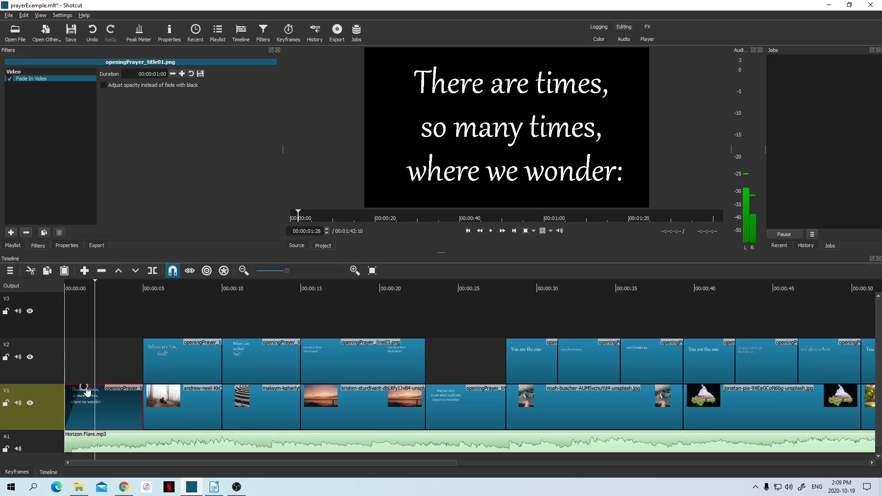
Adjust the opening title clip's 1-second fade-in directly on the timeline, adding a Fade In Audio filter to it
mouse_move(85, 390)
left_mouse_down()
mouse_move(73, 391)
mouse_move(82, 391)
left_mouse_up()
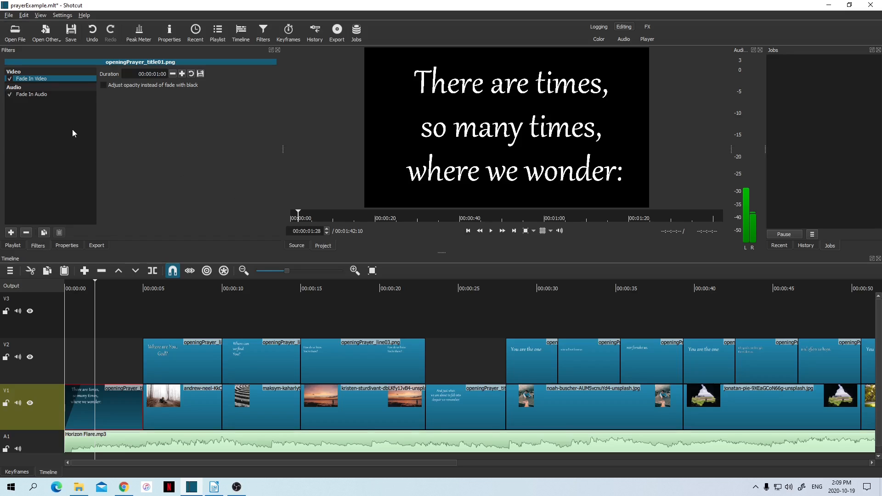
left_click(9, 79)
left_click_drag(340, 463, 762, 495)
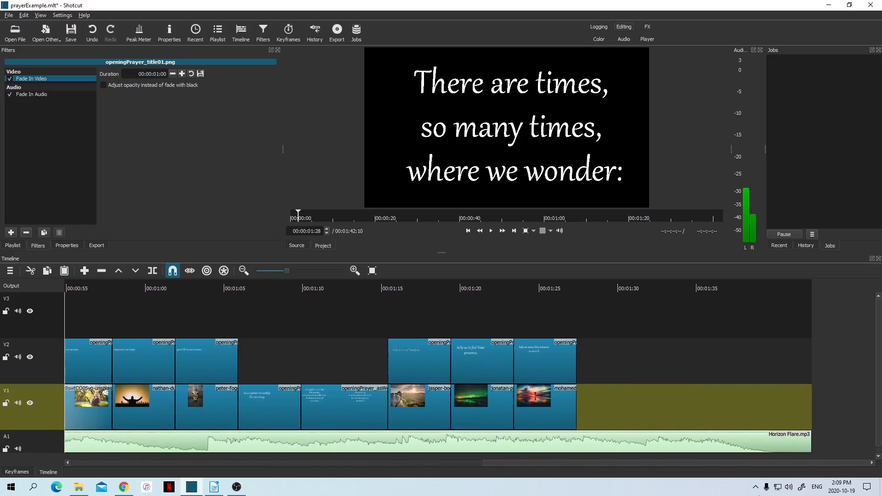
Add a 1-second Fade Out Video filter to the red sunset silhouette photo at the end of V1
left_click(565, 416)
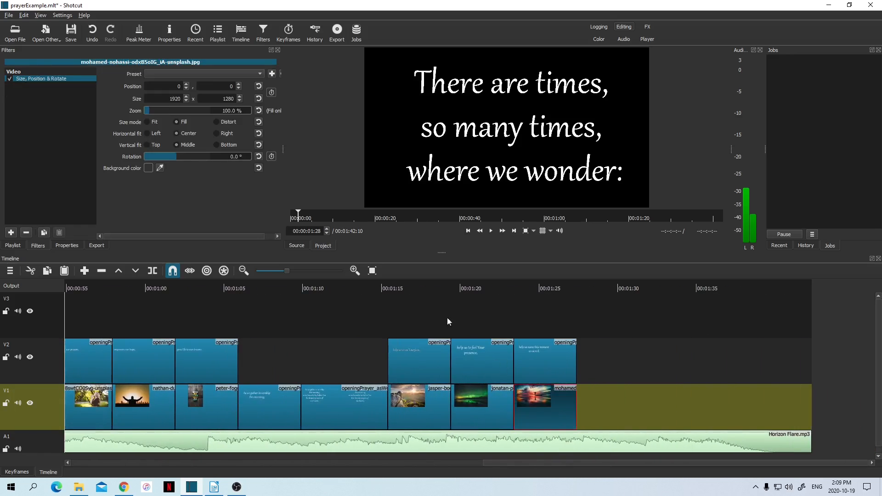
left_click(11, 233)
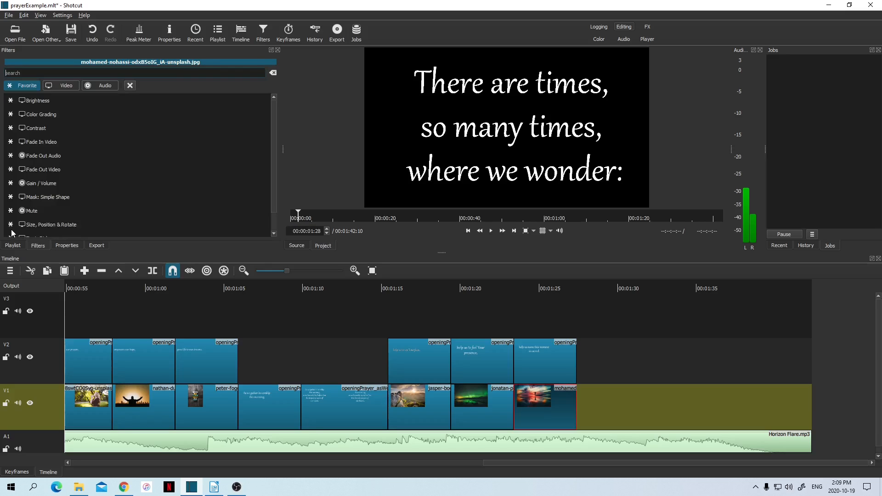
left_click(48, 169)
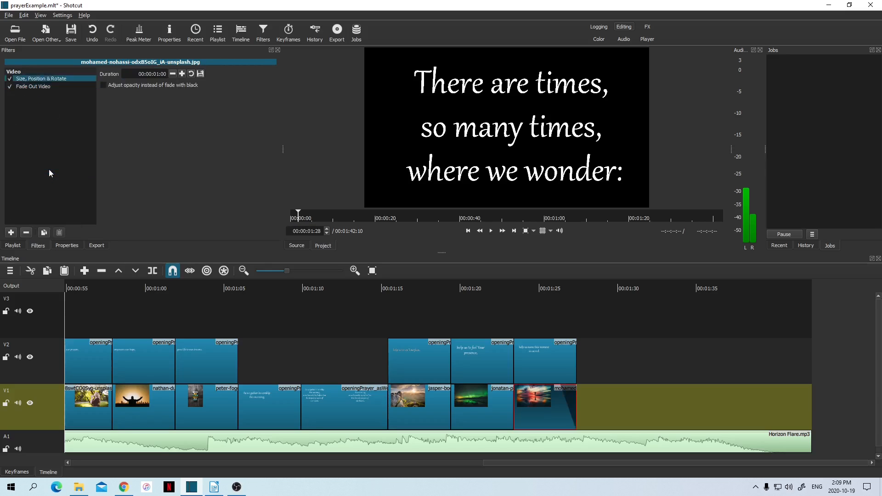
Add a 1-second Fade Out Video filter to the openingPrayer_sacred.png clip at the end of V2
left_click(554, 367)
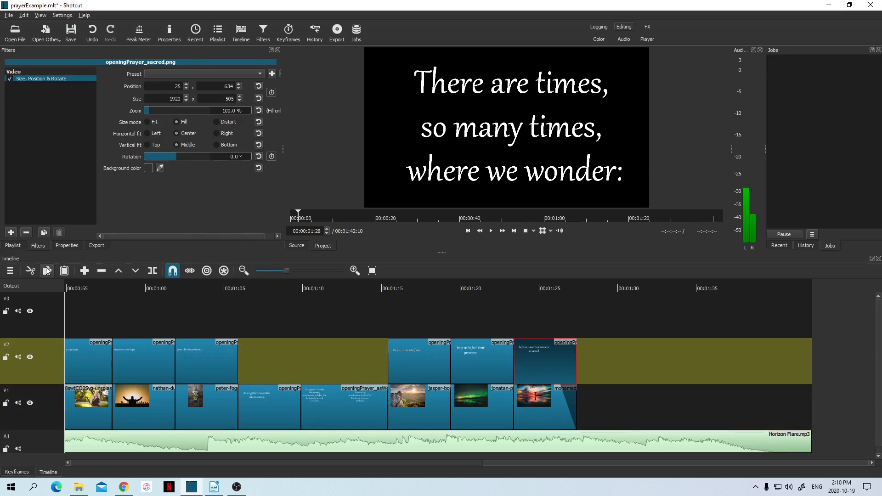
left_click(9, 232)
scroll(76, 177, "down", 1)
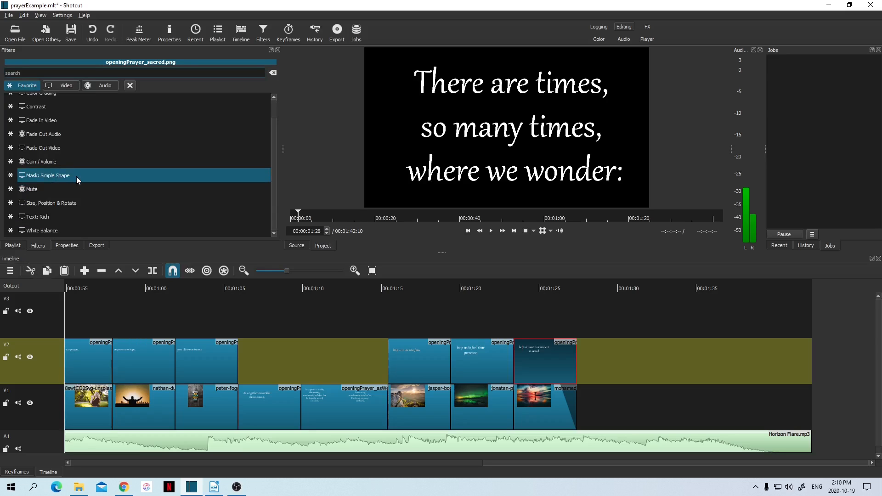
left_click(51, 148)
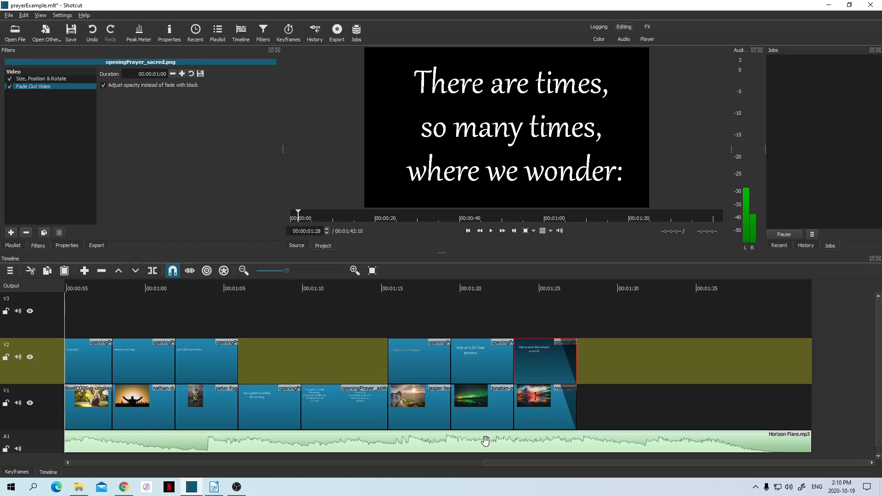
Split Horizon Flare.mp3 on A1 at 00:01:29:28 and delete the part after the split
left_click_drag(498, 461, 522, 461)
left_click(556, 444)
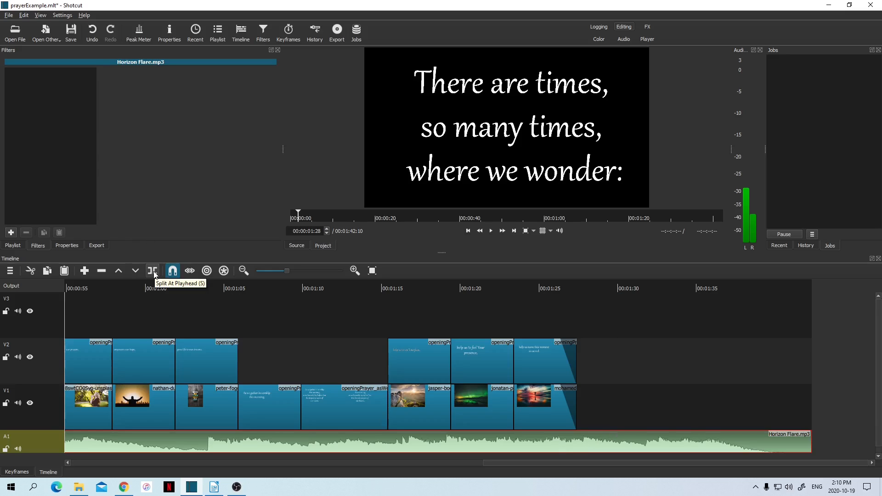
left_click(617, 286)
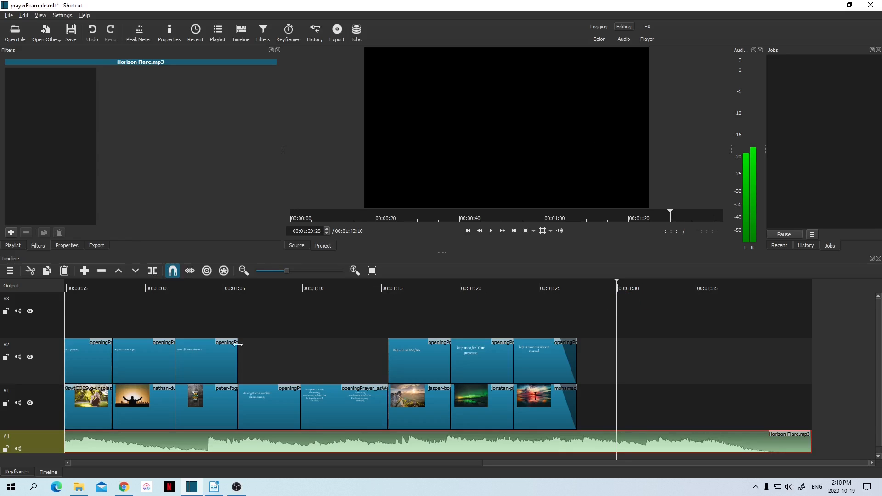
left_click(153, 271)
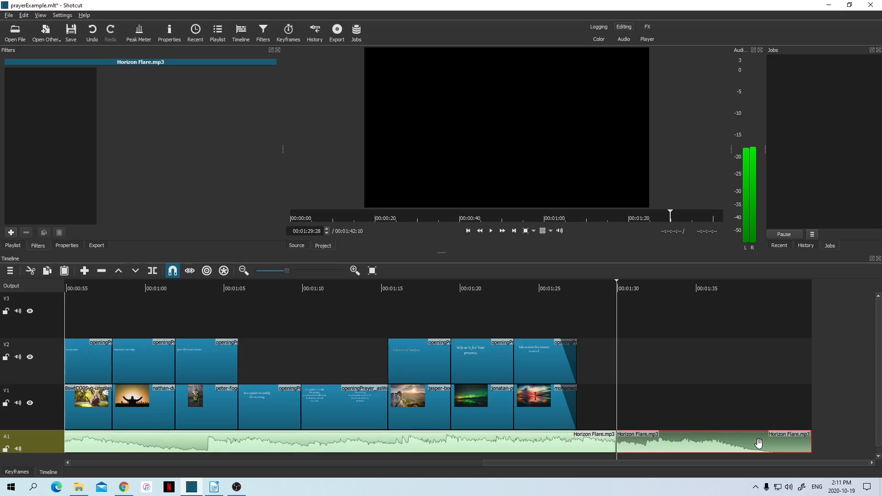
key("Delete")
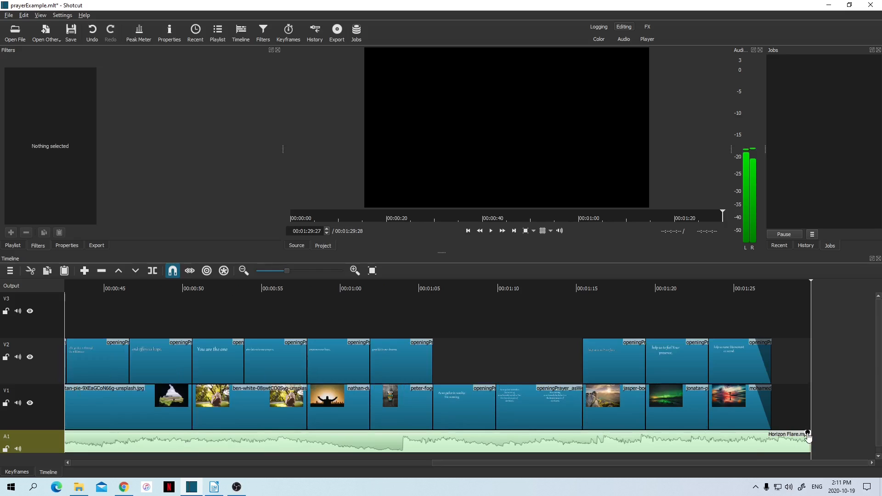
Trim the Horizon Flare.mp3 music to end with the last photo and give it a 1-second Fade Out Audio
mouse_move(808, 435)
left_mouse_down()
mouse_move(786, 439)
mouse_move(808, 442)
mouse_move(811, 431)
left_mouse_up()
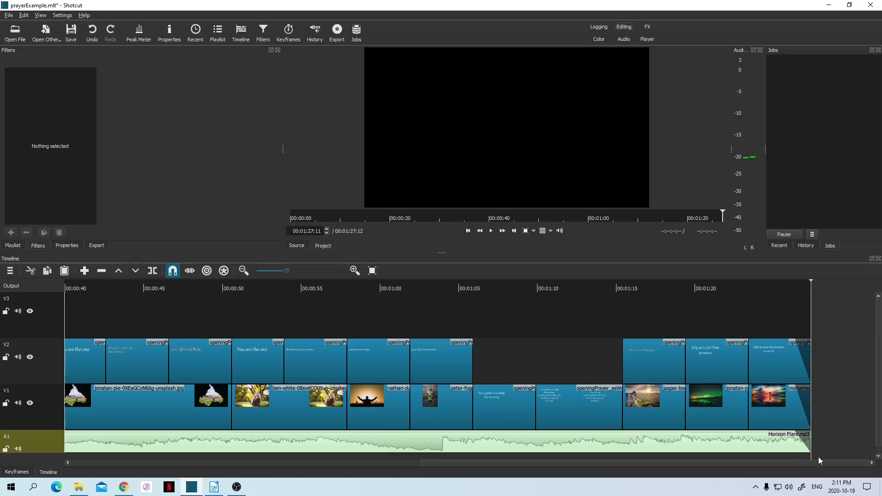
left_click(796, 449)
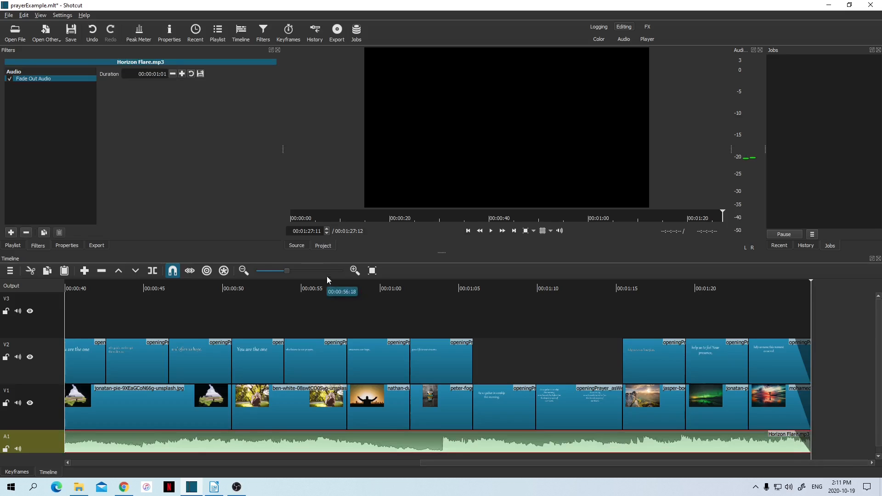
left_click(174, 74)
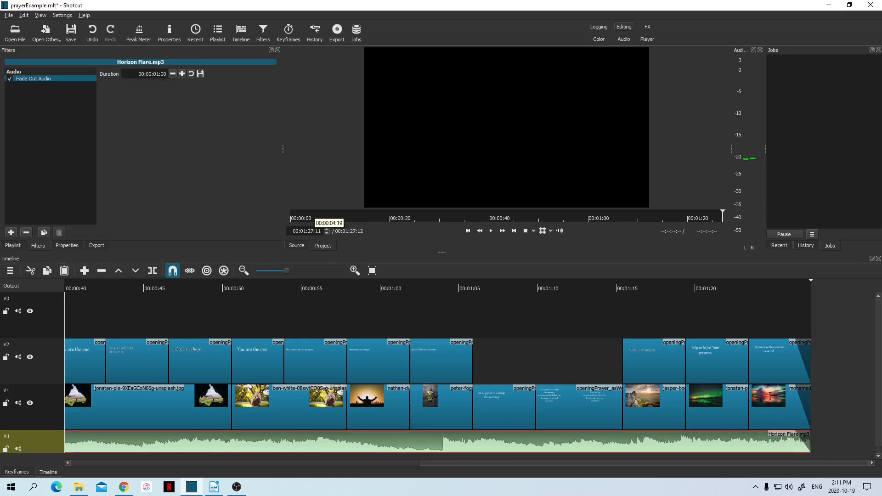
Check the music's end and fade-out length on the timeline near the last photo, and save the project
left_click(794, 411)
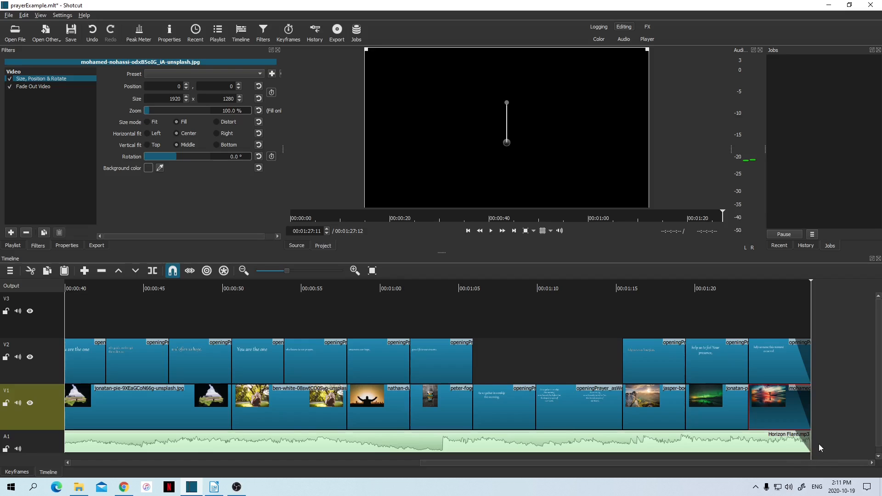
left_click(777, 285)
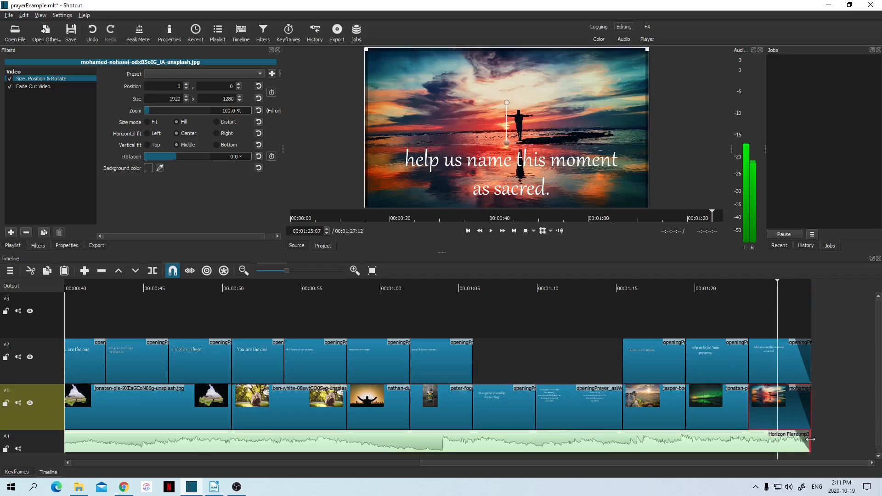
mouse_move(813, 440)
left_mouse_down()
mouse_move(842, 440)
mouse_move(817, 441)
left_mouse_up()
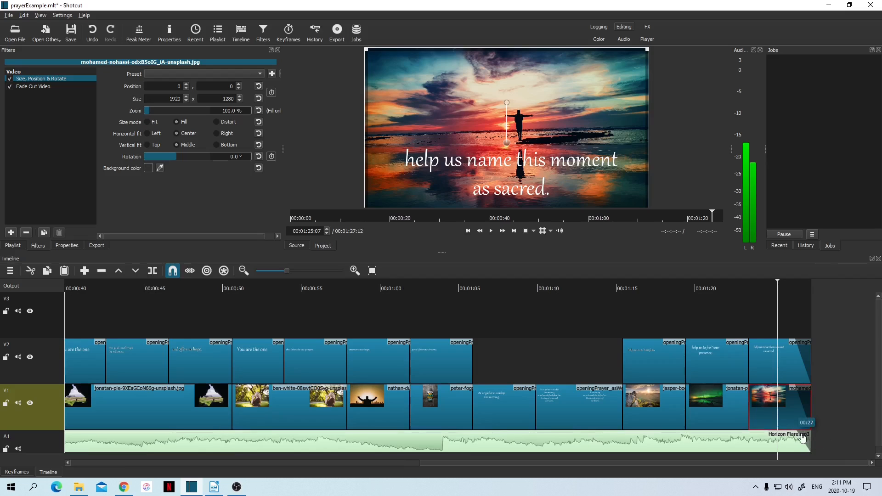
left_click_drag(803, 439, 800, 439)
key("ctrl+s")
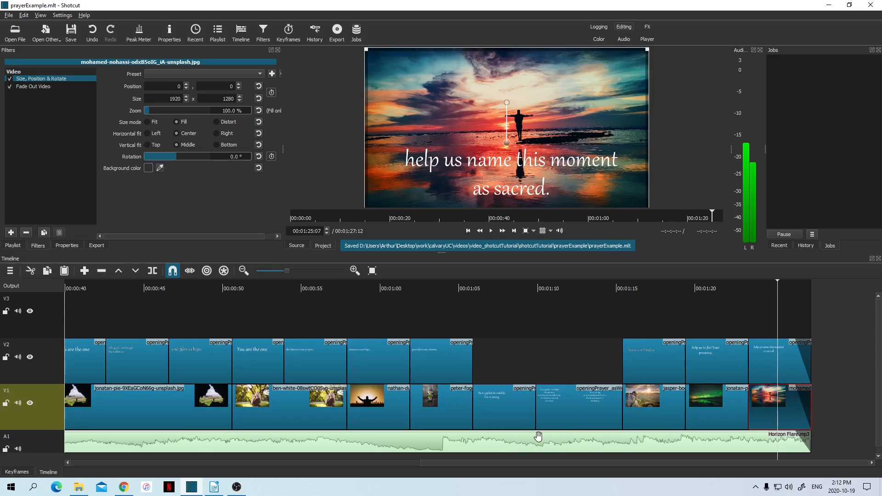
Scrub back to the opening title's fade-in at the start of the timeline and review the media in the playlist
left_click_drag(466, 463, 81, 458)
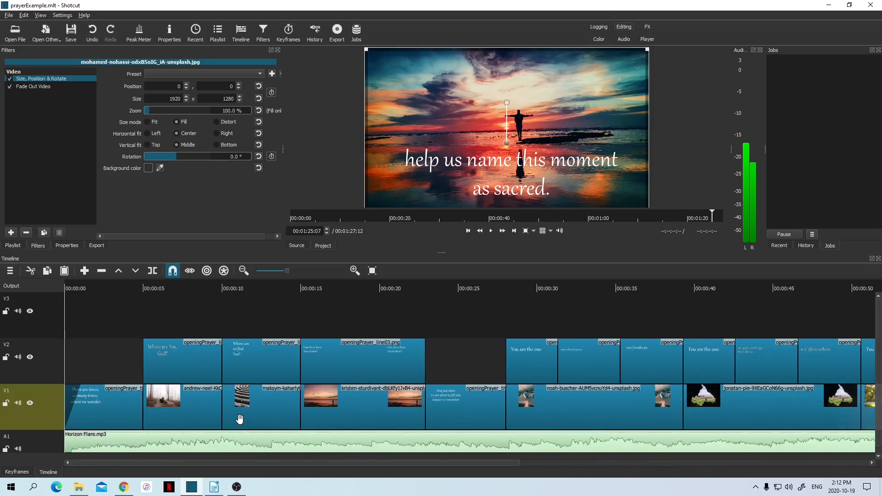
left_click_drag(79, 292, 69, 289)
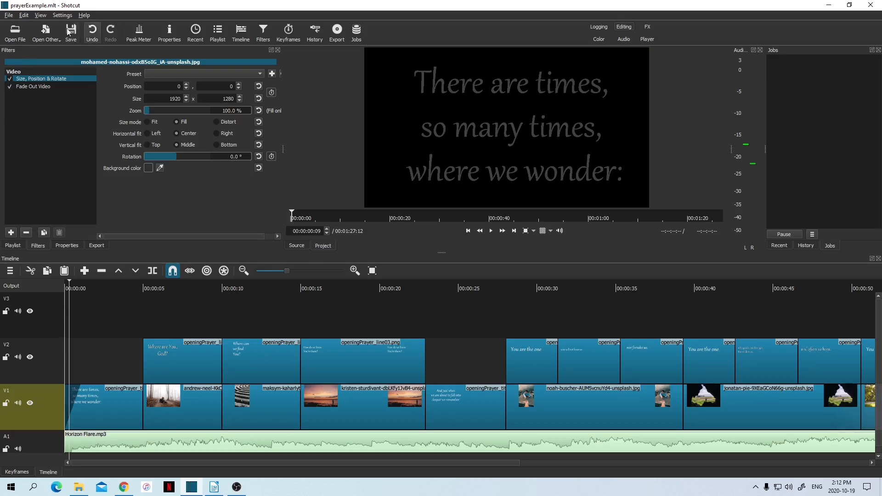
left_click(12, 245)
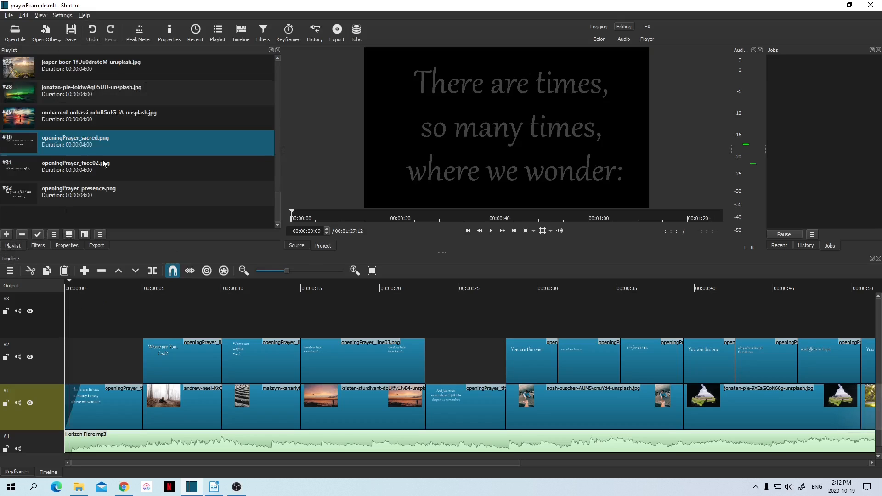
scroll(120, 124, "up", 9)
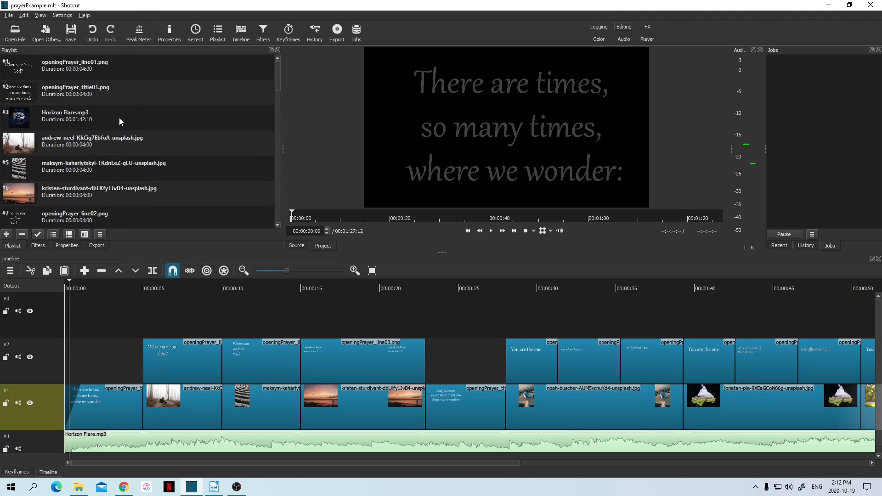
scroll(120, 120, "down", 2)
scroll(120, 121, "down", 3)
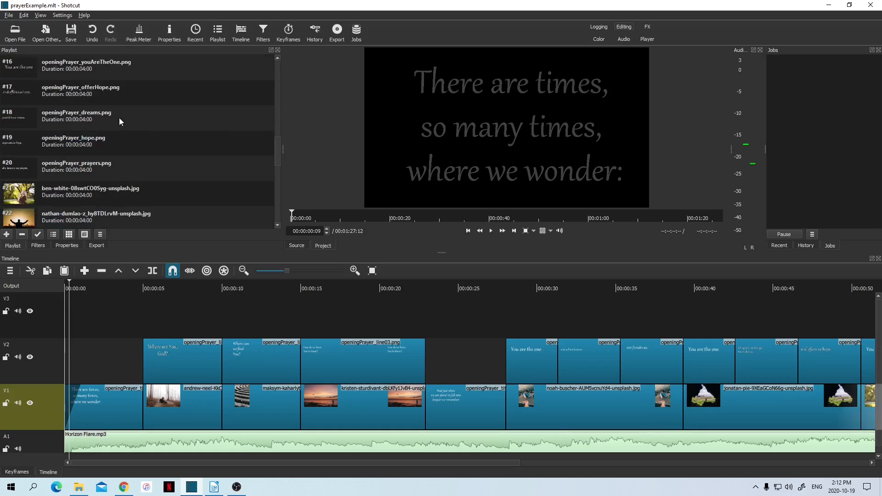
scroll(119, 121, "up", 5)
scroll(119, 120, "down", 2)
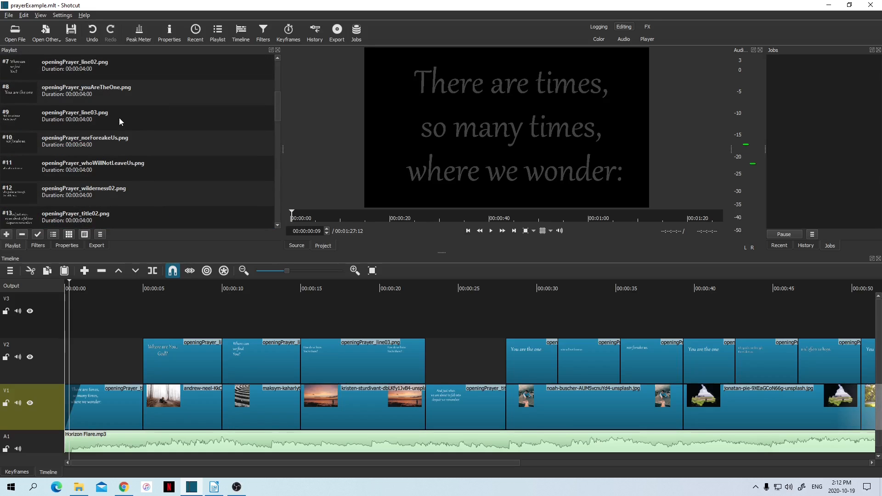
scroll(119, 121, "down", 3)
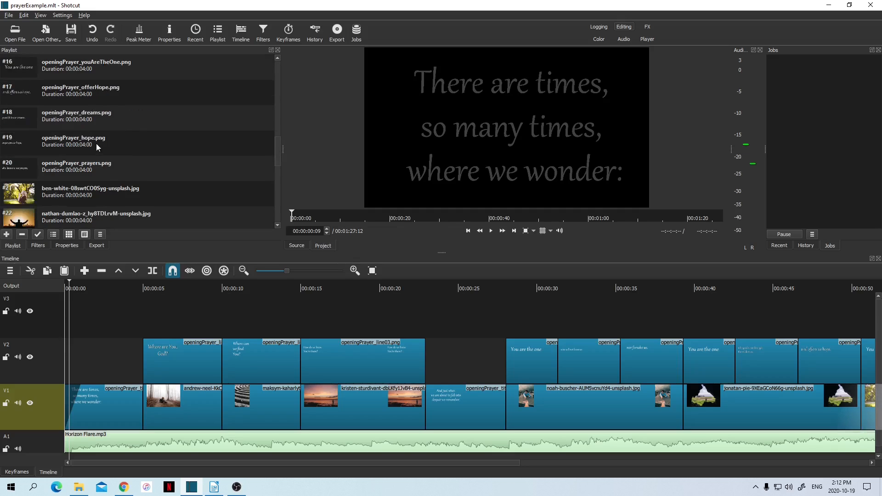
scroll(95, 145, "down", 1)
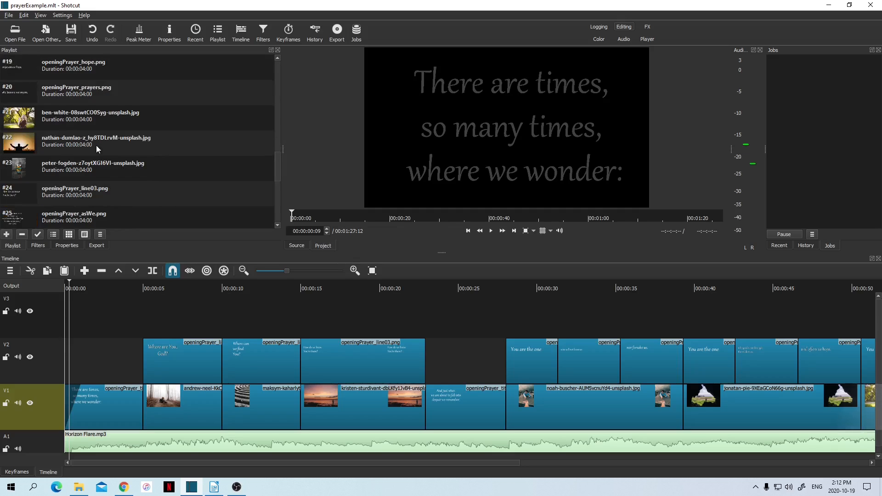
Play the opening title with its music and add a Gain / Volume filter to the Horizon Flare.mp3 clip
left_click(38, 246)
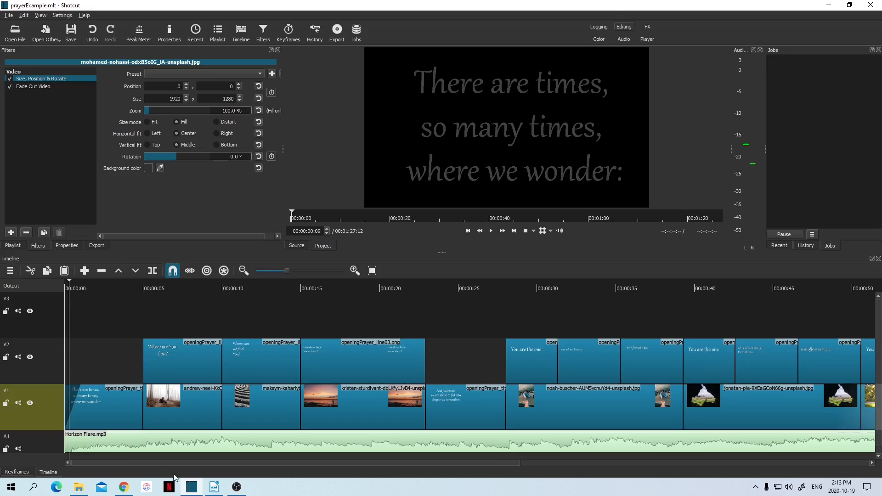
left_click(198, 445)
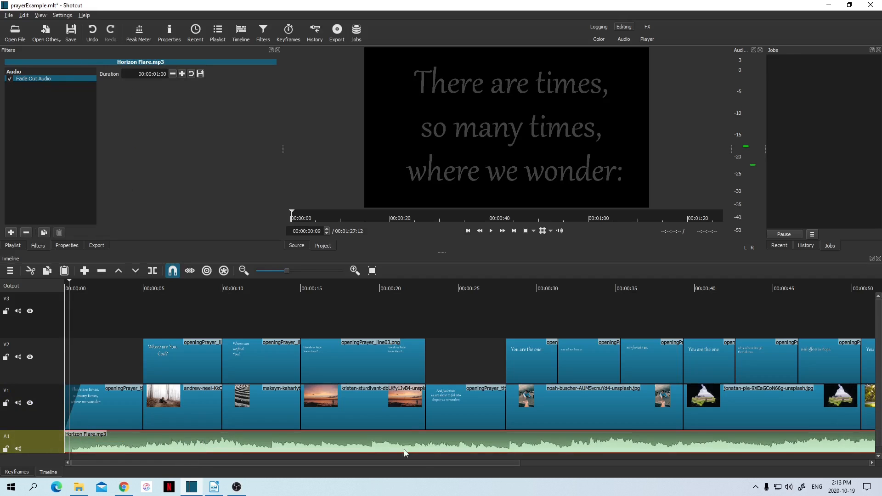
left_click(490, 230)
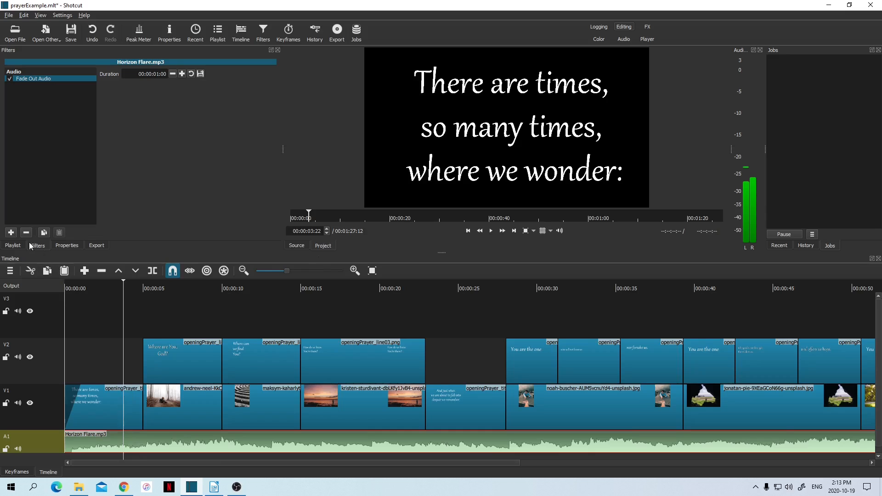
left_click(11, 232)
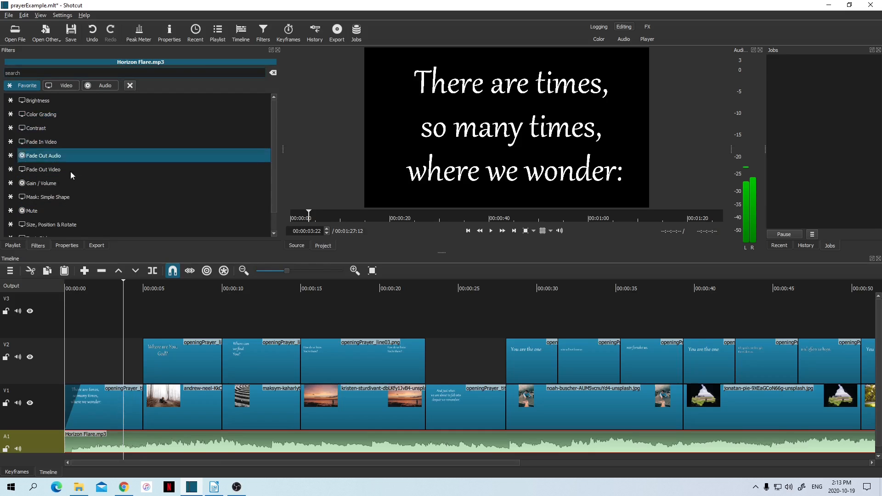
left_click(45, 183)
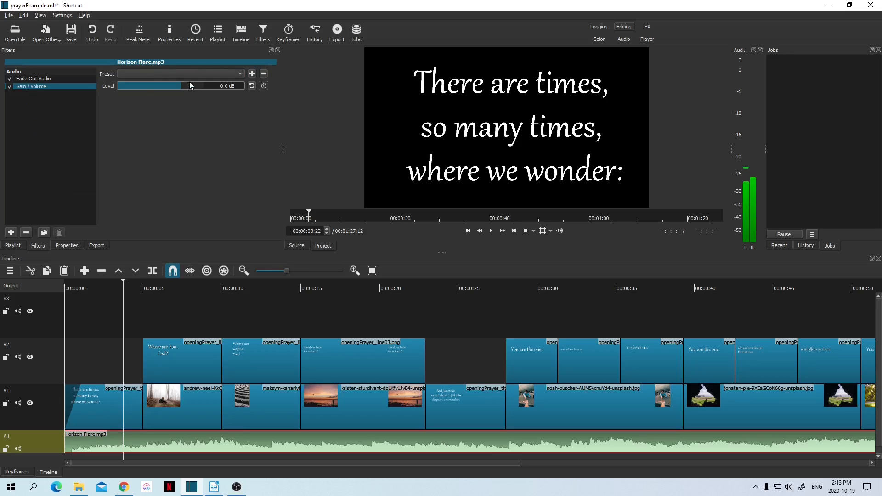
Try gain levels of 24.0 dB and 8.8 dB on the music clip, comparing them on the audio meter
left_click_drag(182, 86, 204, 82)
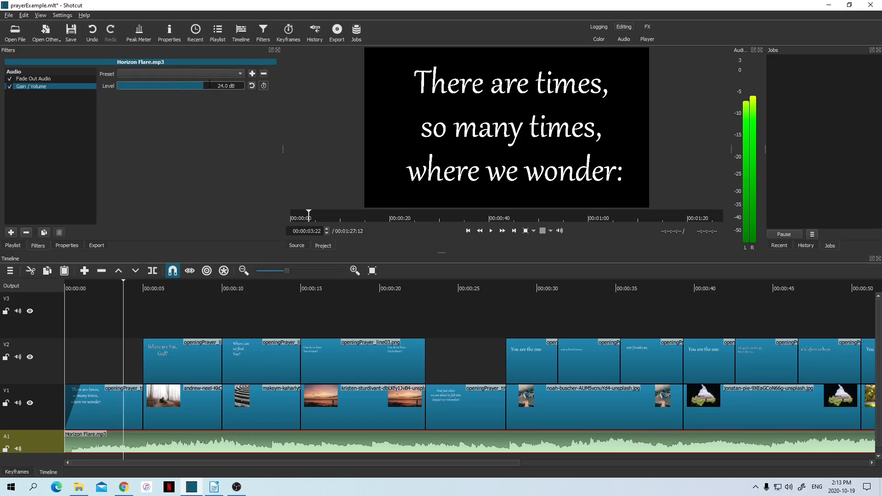
mouse_move(770, 137)
mouse_move(203, 84)
left_mouse_down()
mouse_move(157, 85)
mouse_move(191, 87)
left_mouse_up()
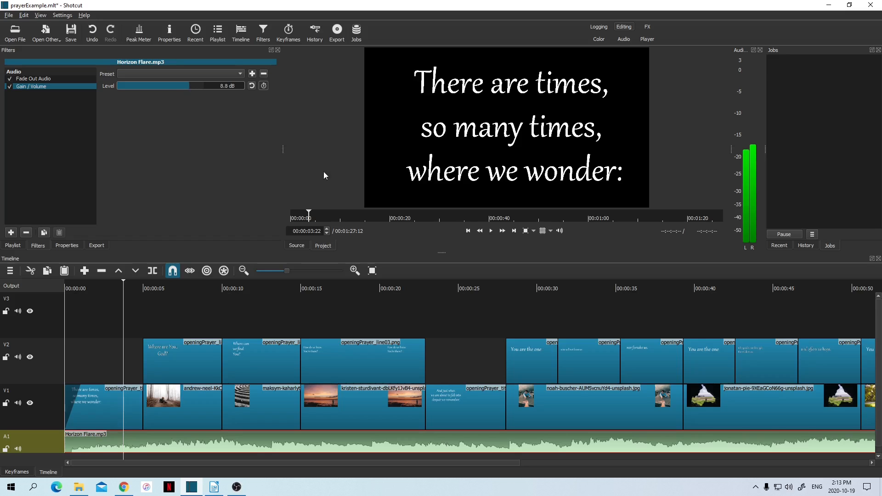
Play the timeline briefly to check the music's volume, and set the clip's gain level to 0 dB
left_click(490, 232)
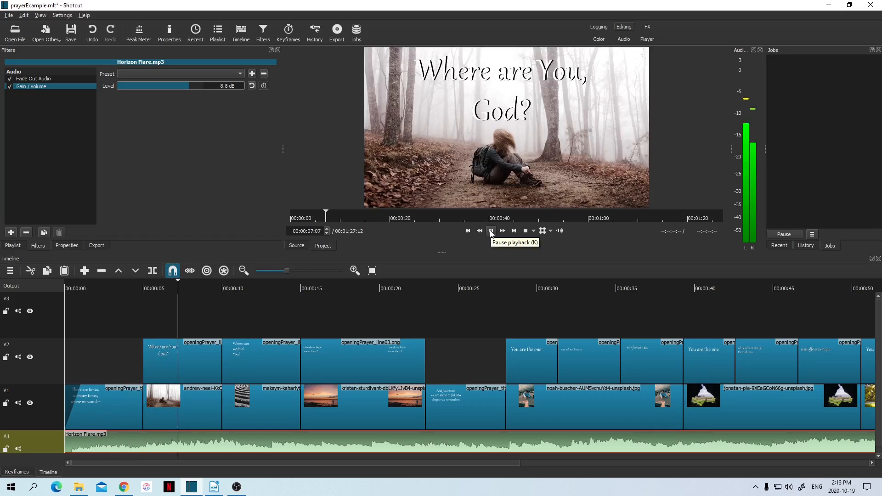
left_click(490, 232)
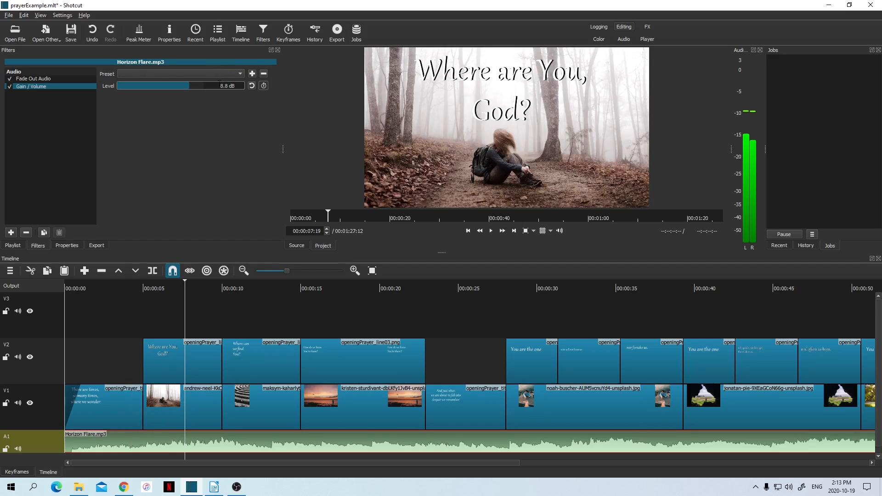
left_click_drag(218, 87, 281, 93)
type("0")
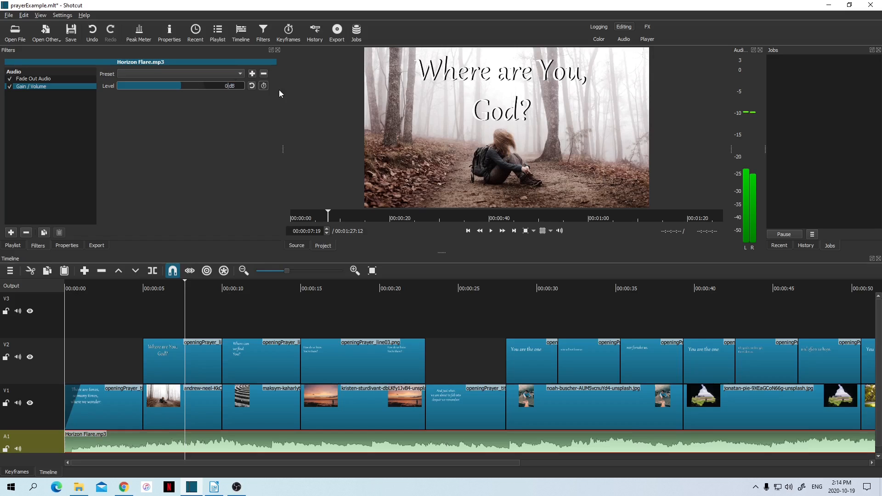
Remove the Gain / Volume filter from the Horizon Flare.mp3 clip and check the audio meter
left_click(27, 232)
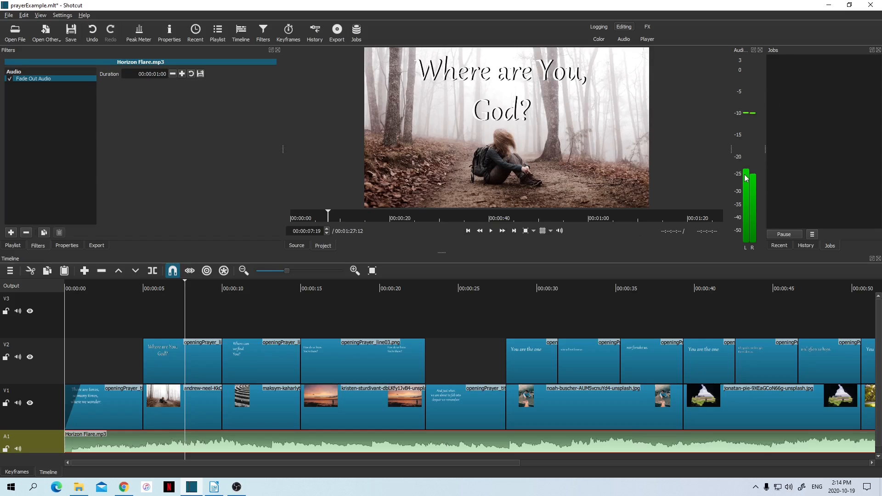
mouse_move(747, 173)
Toggle timeline snapping off and on, and try shifting the openingPrayer_line03.png clip away from openingPrayer_line02.png on track V2
mouse_move(363, 363)
left_mouse_down()
mouse_move(378, 362)
mouse_move(363, 364)
mouse_move(344, 338)
mouse_move(306, 316)
mouse_move(251, 317)
mouse_move(363, 353)
mouse_move(349, 353)
mouse_move(367, 361)
mouse_move(316, 360)
mouse_move(351, 361)
mouse_move(358, 371)
left_mouse_up()
left_click(174, 272)
left_click(173, 271)
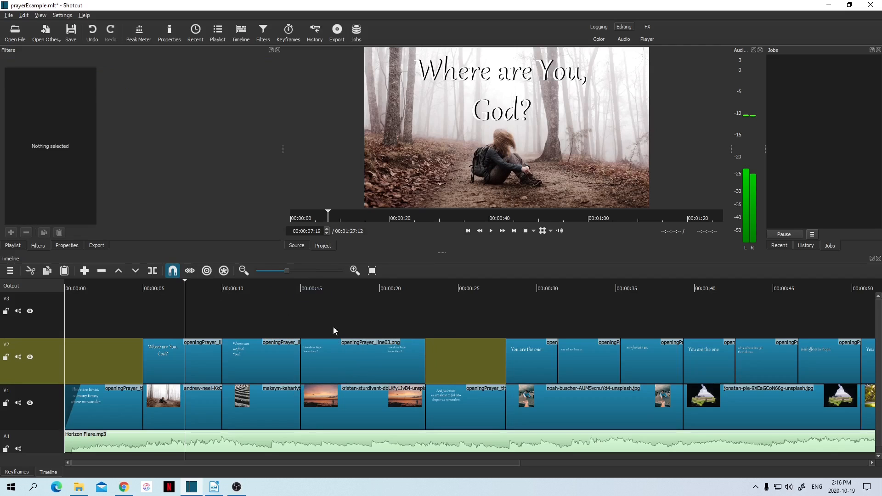
left_click_drag(356, 365, 369, 358)
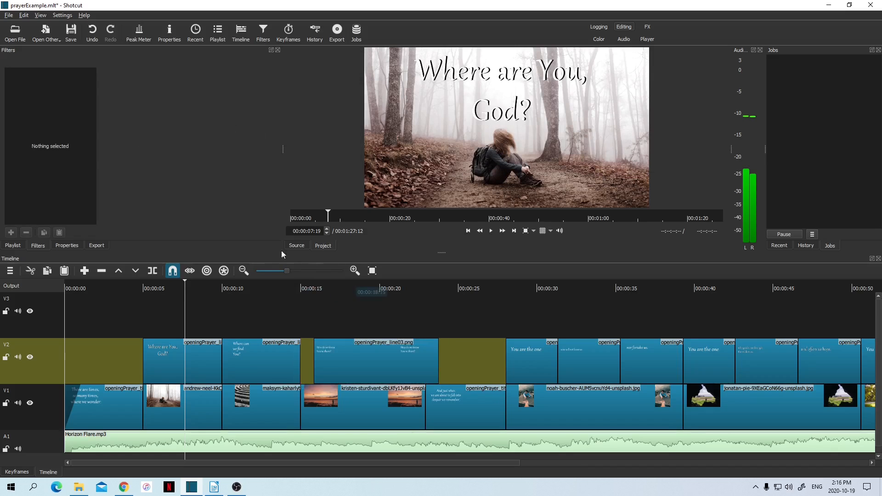
Snap the openingPrayer_line03.png clip against the end of openingPrayer_line02.png on track V2 and save the project
left_click(322, 272)
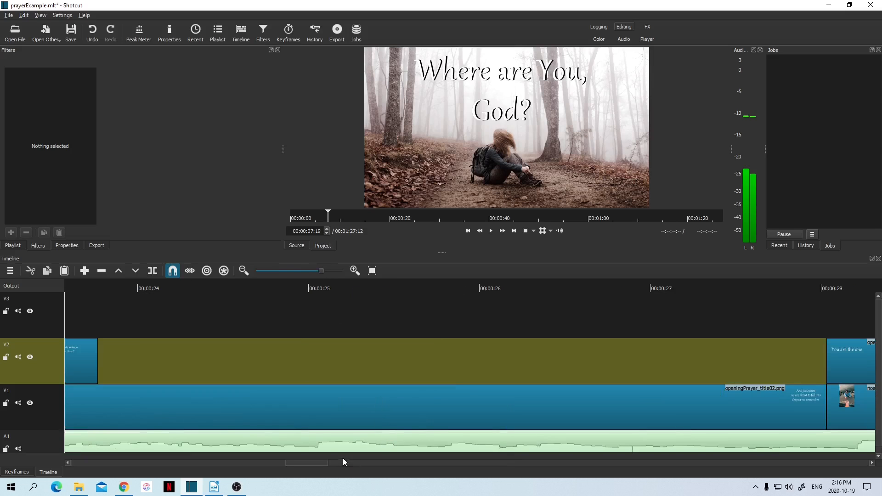
left_click_drag(325, 465, 236, 462)
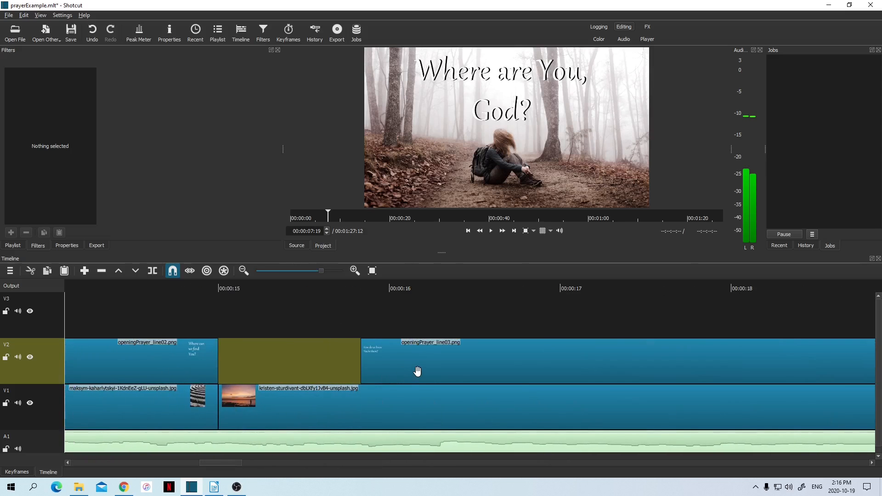
left_click_drag(358, 363, 303, 361)
mouse_move(244, 356)
left_mouse_down()
mouse_move(226, 357)
mouse_move(244, 358)
left_mouse_up()
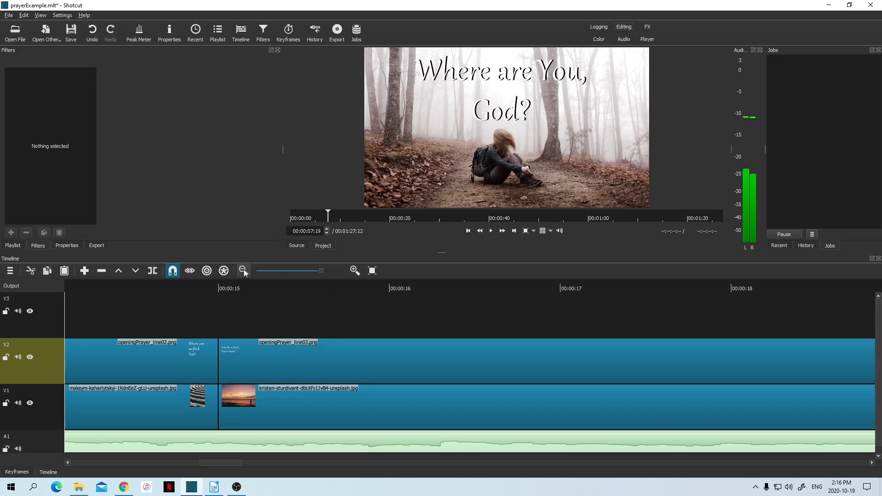
left_click(290, 271)
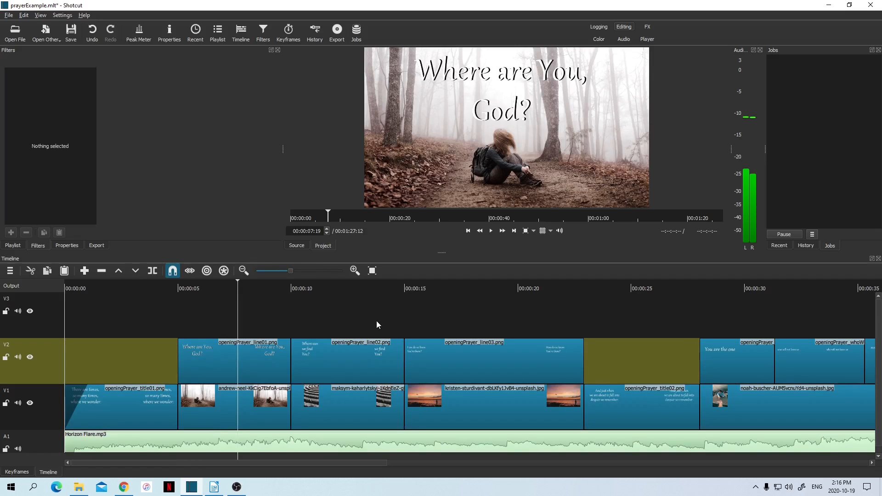
key("ctrl+s")
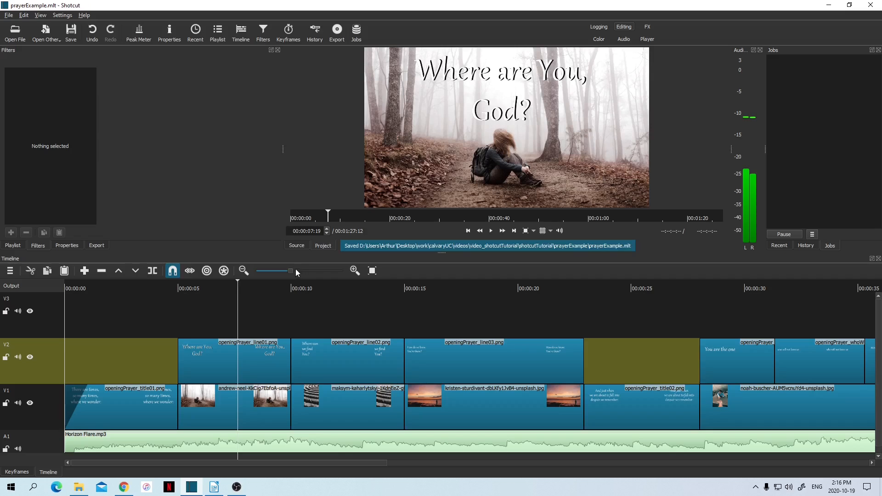
Try splitting the openingPrayer_line01.png clip at the playhead, and undo the split
left_click(154, 271)
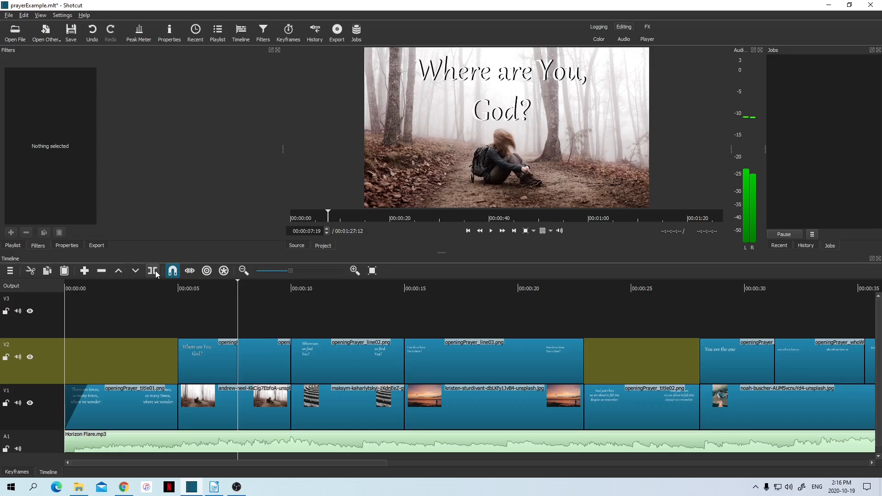
left_click(268, 363)
key("ctrl+z")
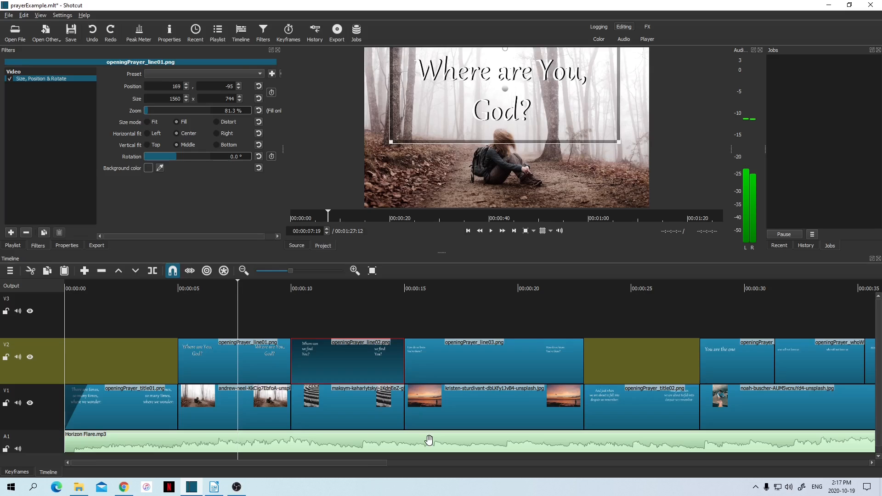
Review the track commands available for A1, and select tracks V1, V2 and V3 in turn
scroll(264, 371, "down", 2)
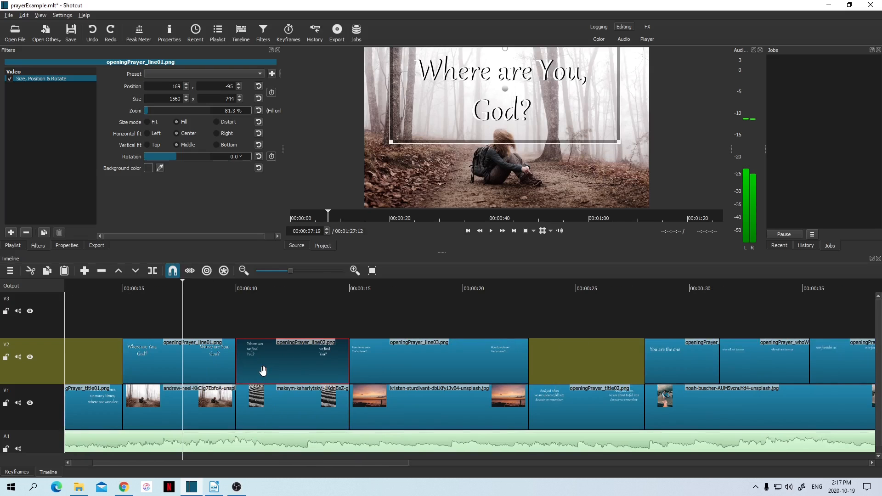
scroll(263, 371, "up", 2)
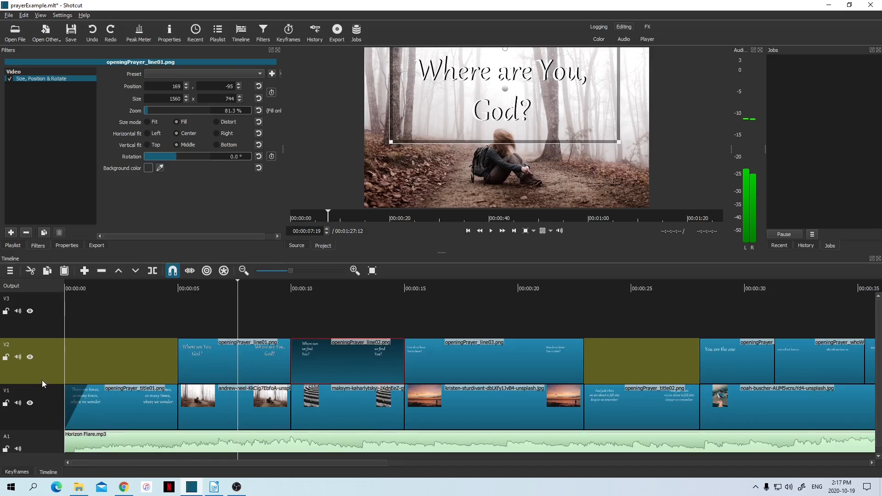
right_click(43, 443)
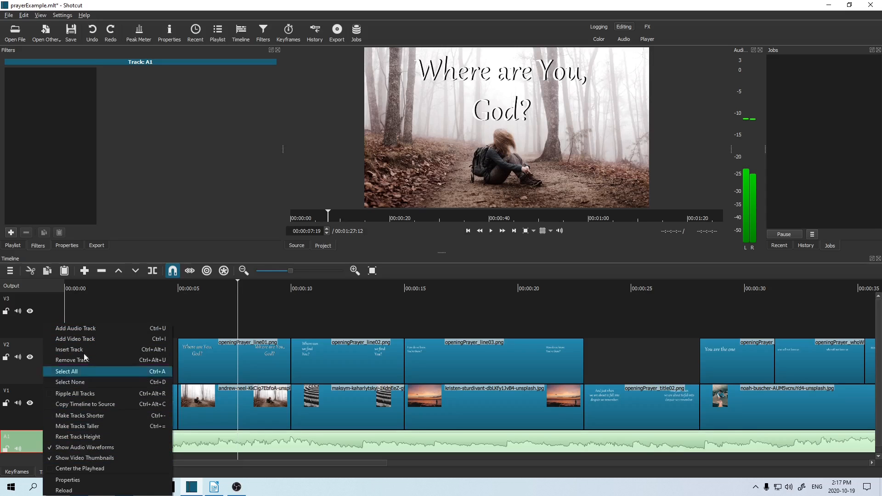
left_click(31, 423)
left_click(34, 423)
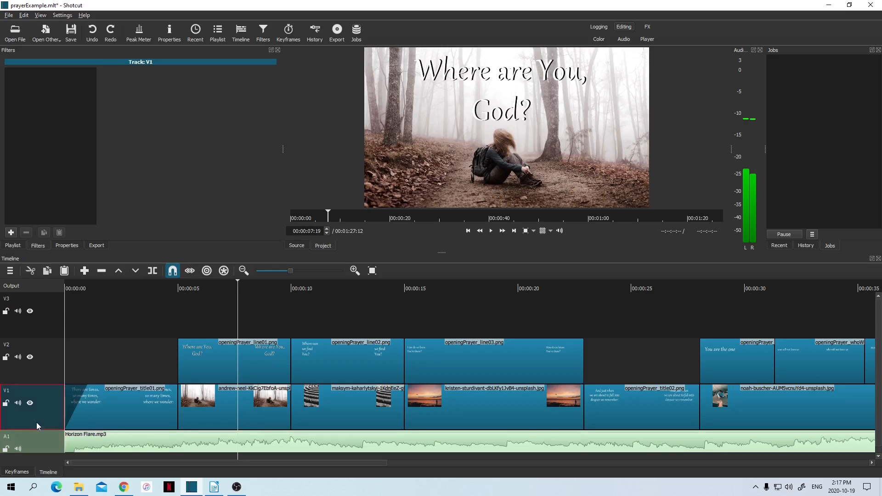
left_click(14, 365)
left_click(32, 332)
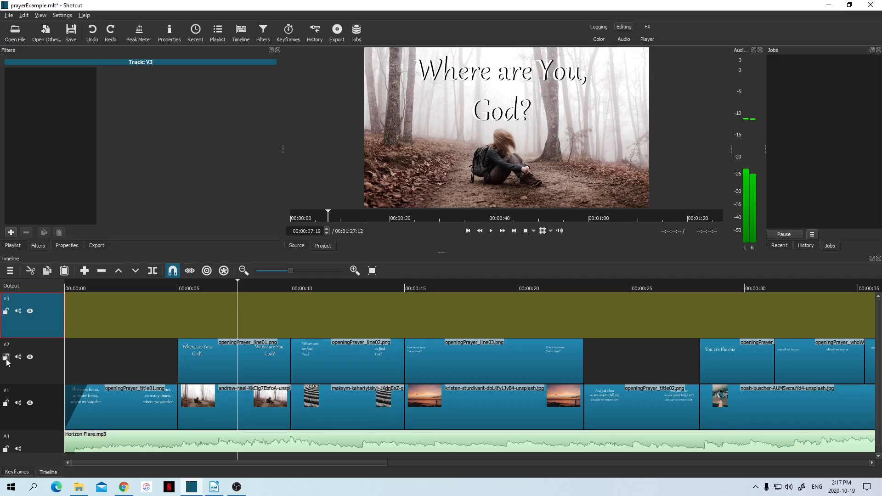
Try locking and unlocking track V1, and hide and show its contents in the preview
left_click(6, 403)
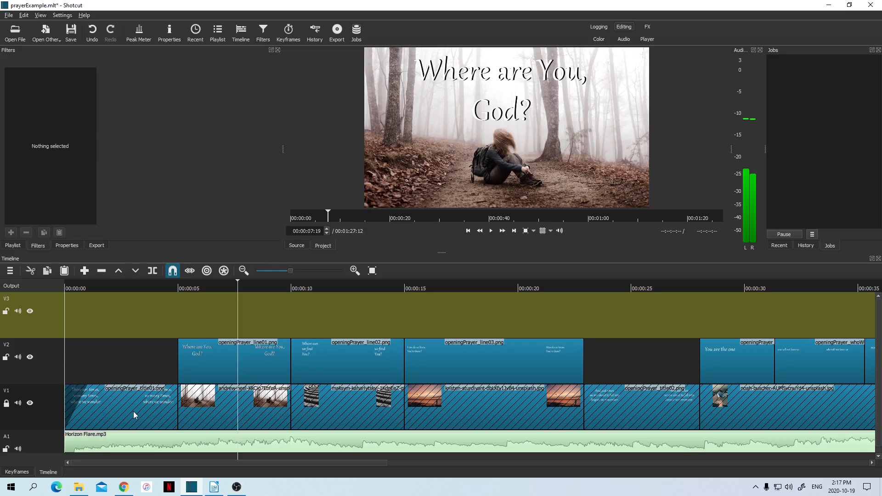
left_click(5, 403)
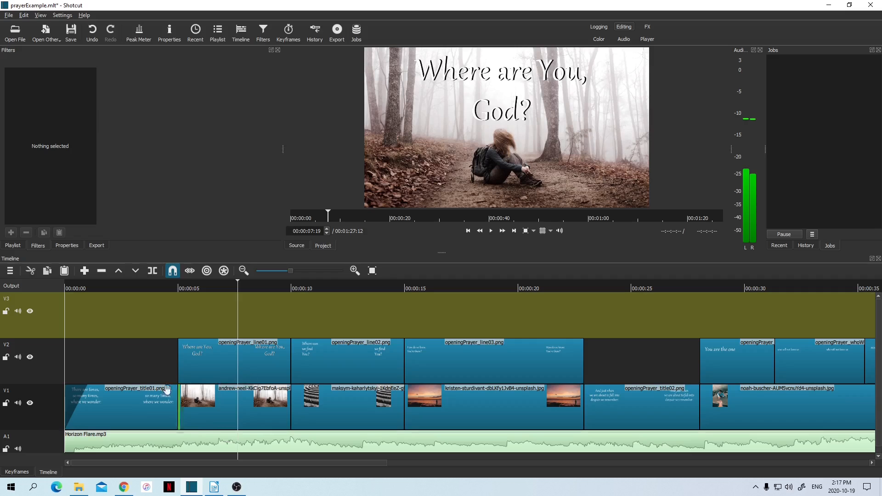
left_click(30, 403)
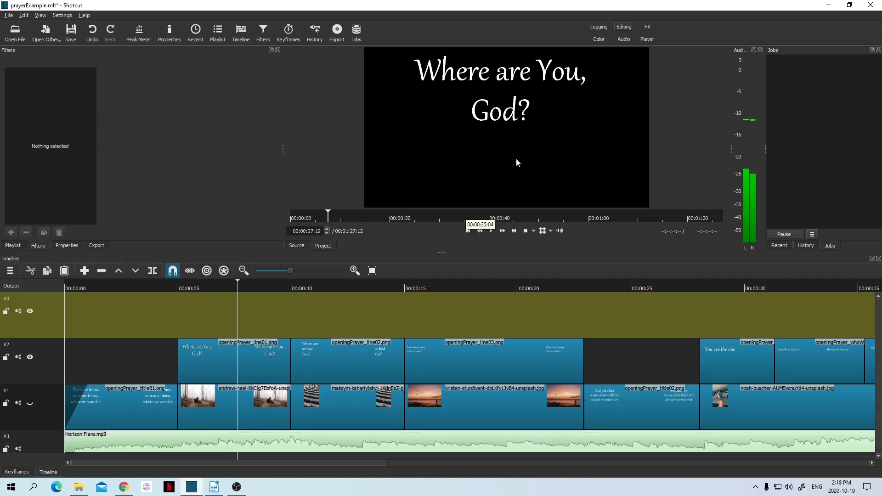
left_click(30, 403)
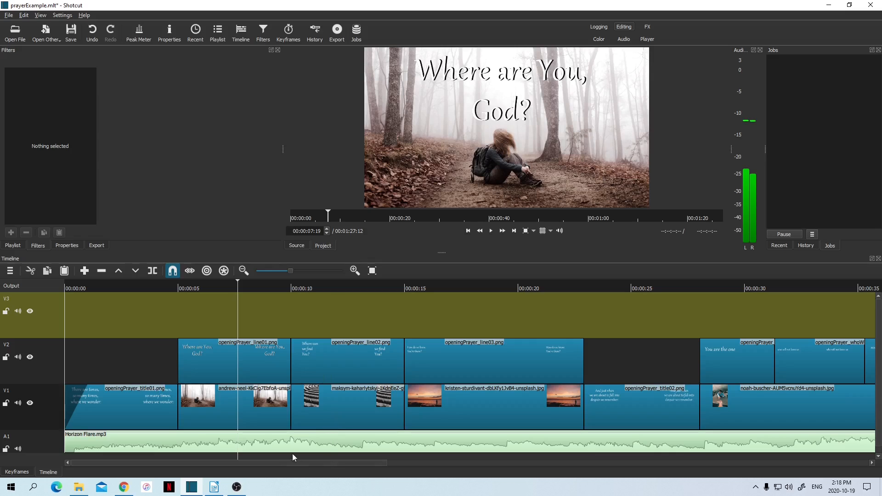
Return the playhead to the start of the timeline and save the project
left_click(66, 281)
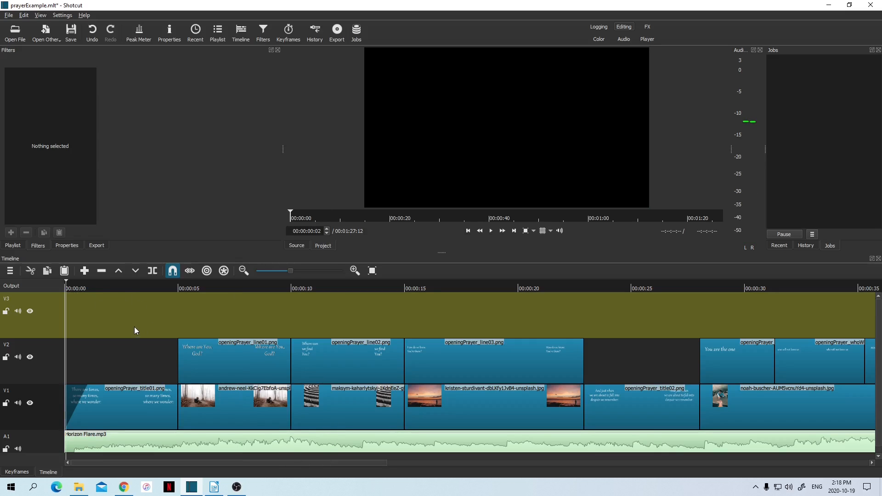
key("ctrl+s")
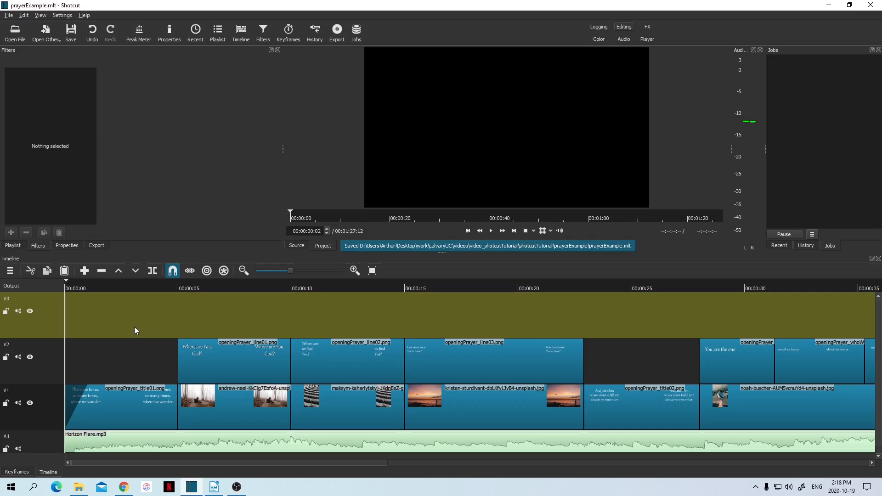
Open the video export settings and choose the stock Default preset with the timeline as source
left_click(96, 247)
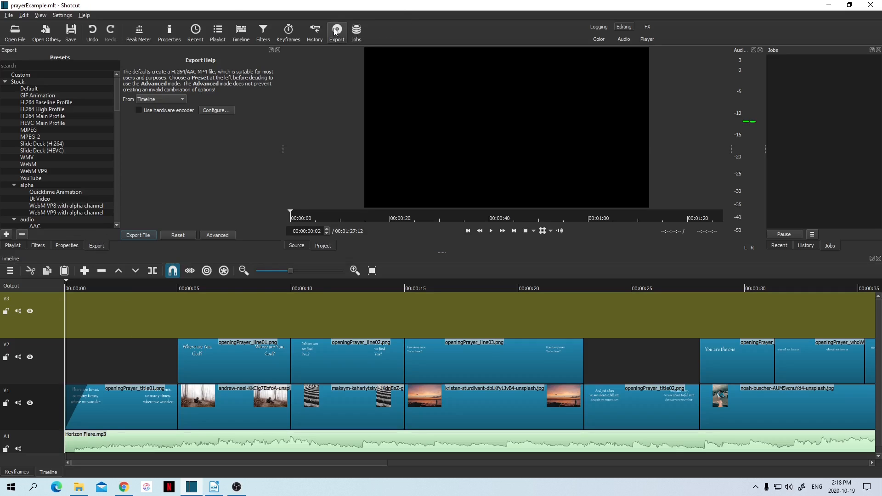
left_click(9, 15)
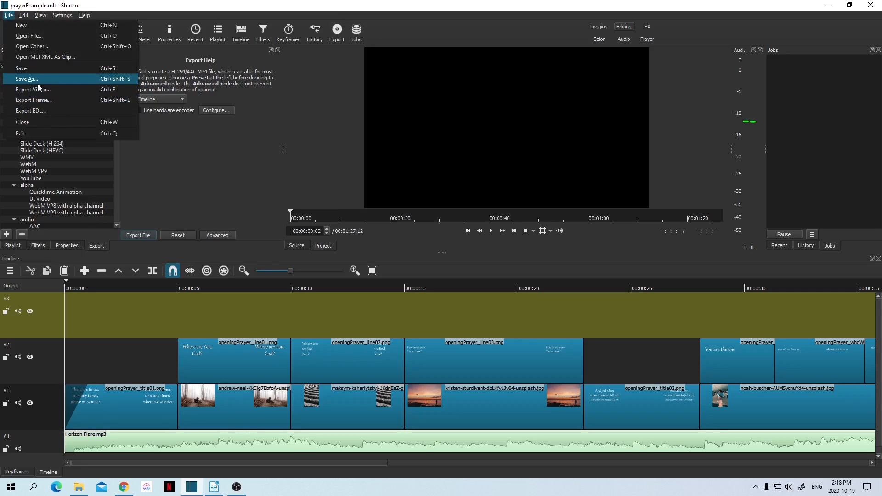
left_click(37, 91)
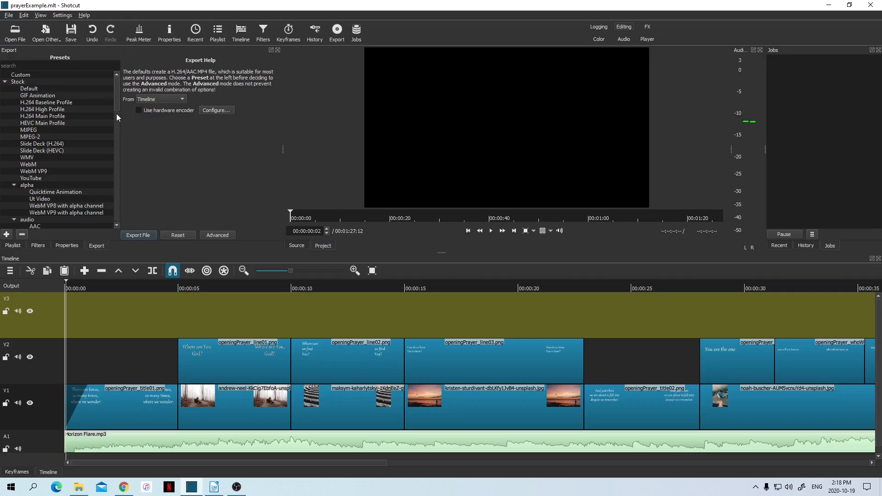
left_click(33, 91)
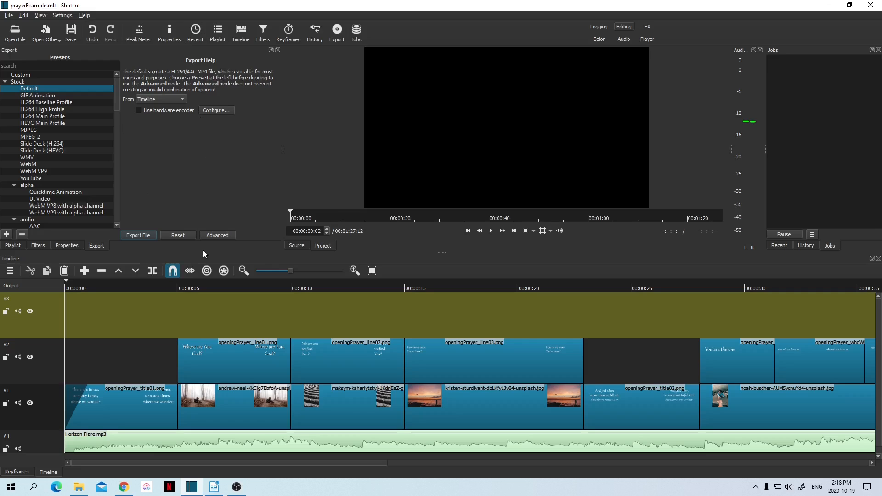
Export the video as prayerExample in mp4 format to the shotcutTutorial folder inside video_shotcutTutorial
left_click(143, 235)
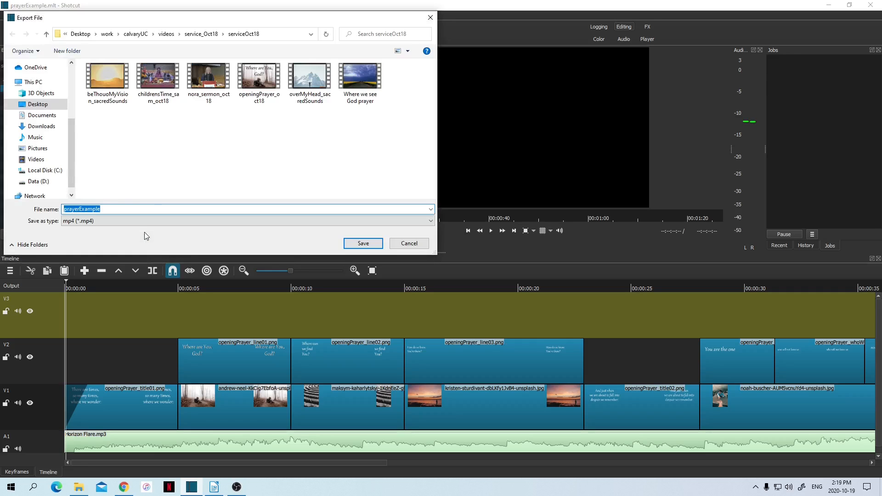
left_click(167, 34)
scroll(192, 176, "down", 8)
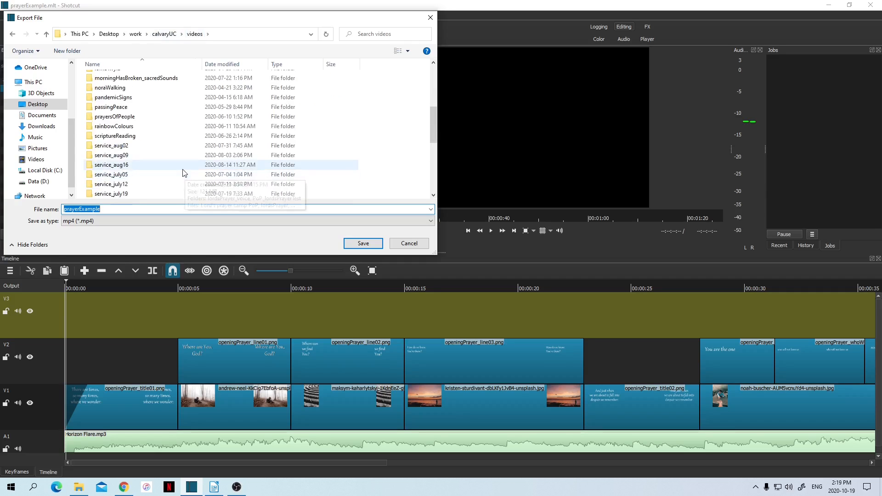
scroll(182, 172, "down", 2)
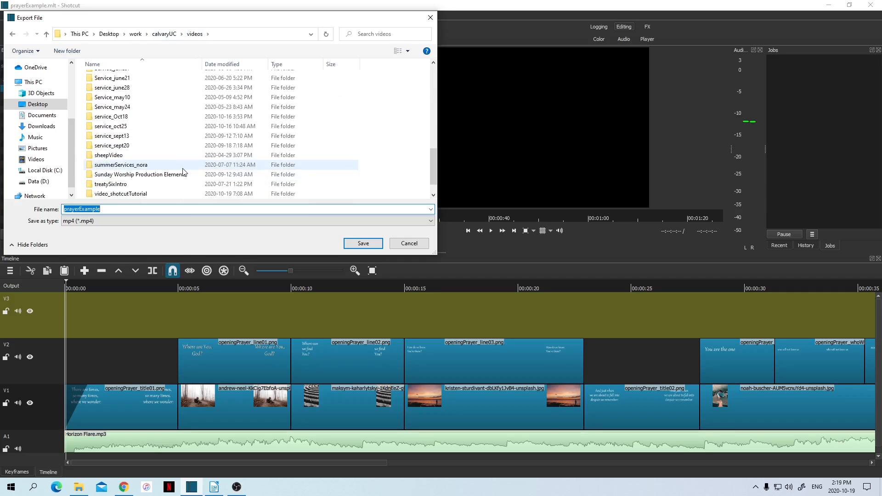
scroll(177, 165, "down", 1)
double_click(161, 175)
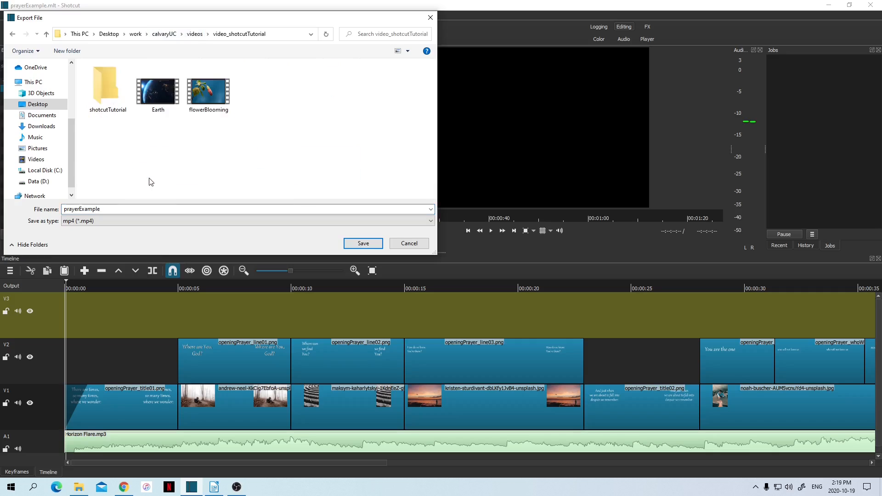
double_click(108, 94)
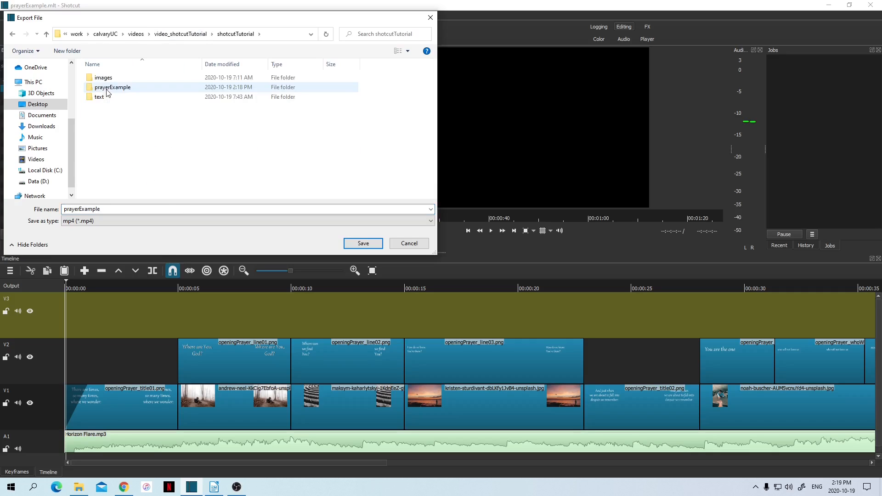
double_click(66, 209)
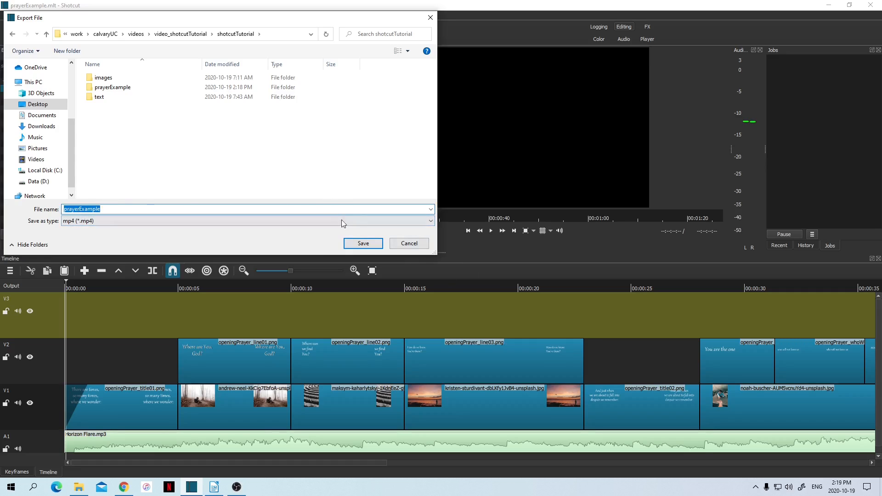
left_click(366, 244)
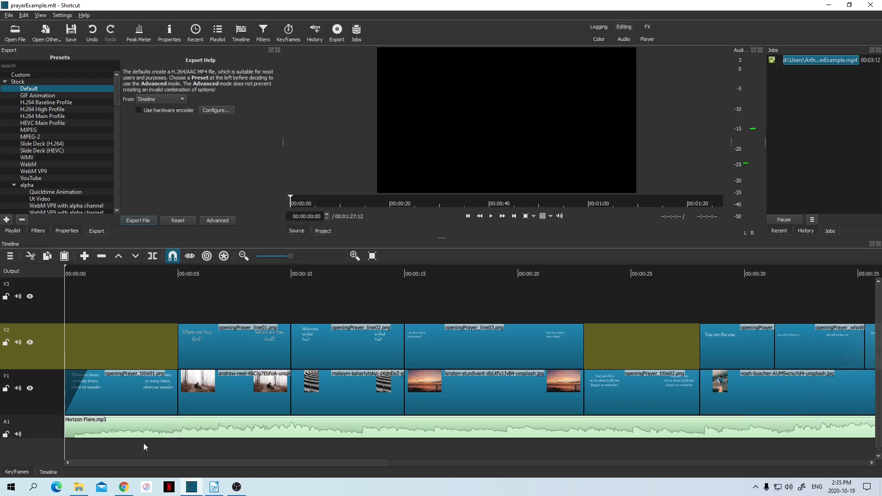
Switch to File Explorer, go to the shotcutTutorial folder and play the exported prayerExample MP4 file
left_click(78, 487)
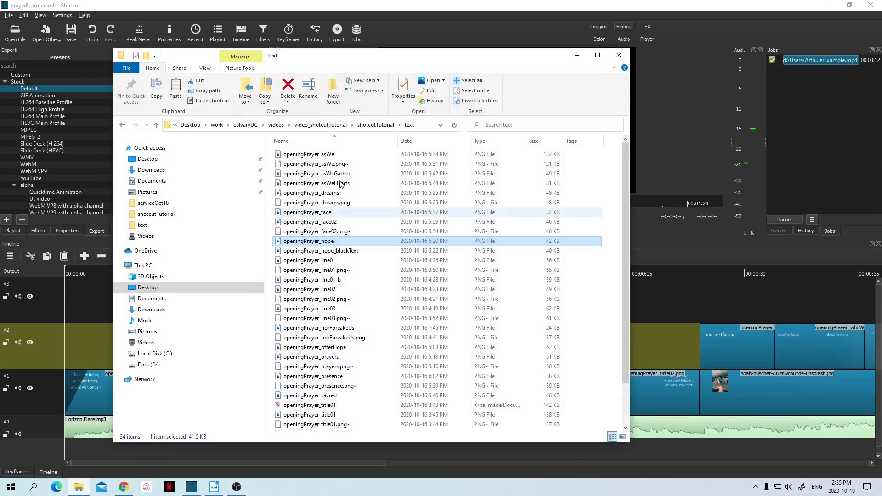
left_click(379, 128)
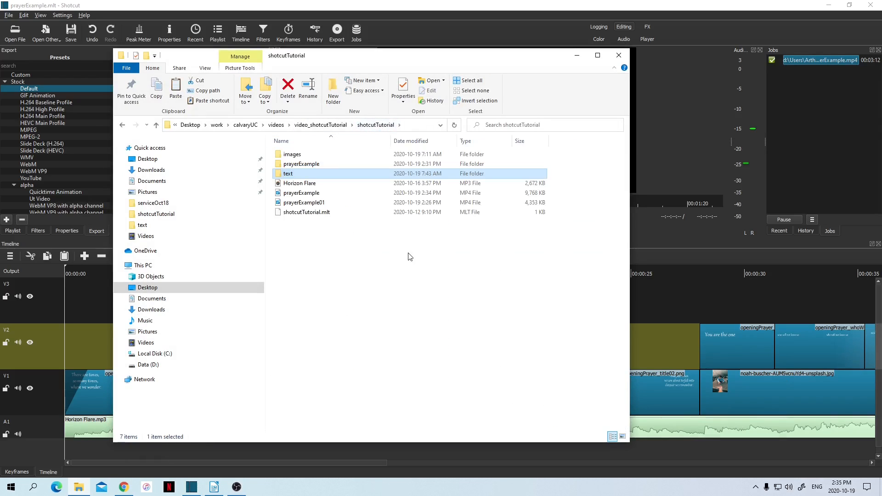
double_click(316, 194)
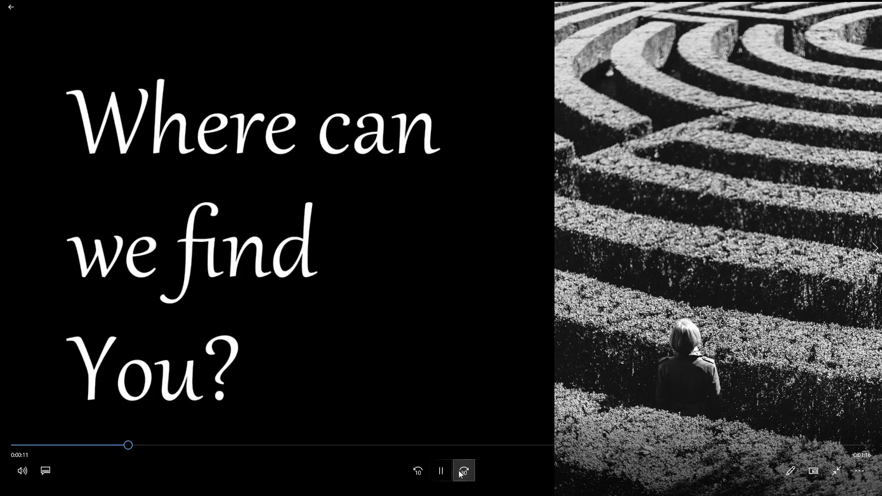
Pause the exported prayer video and check its slides at successive points up to about 0:41
left_click(440, 470)
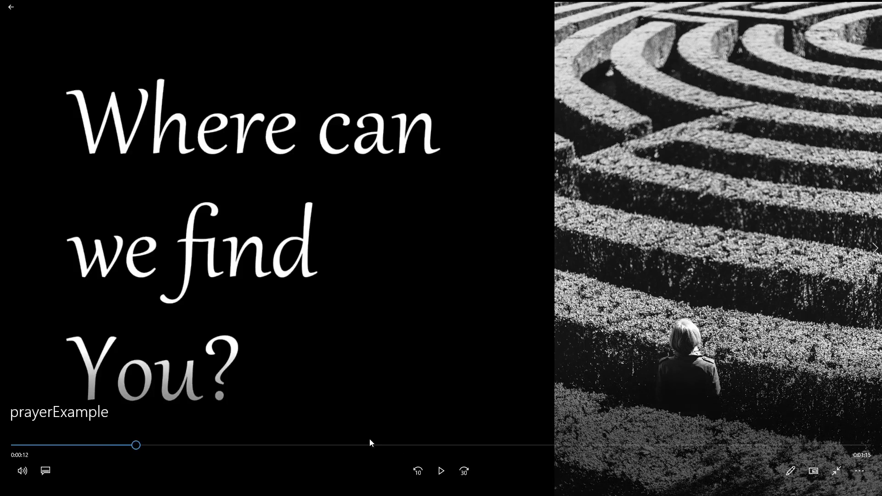
left_click(191, 443)
left_click(264, 445)
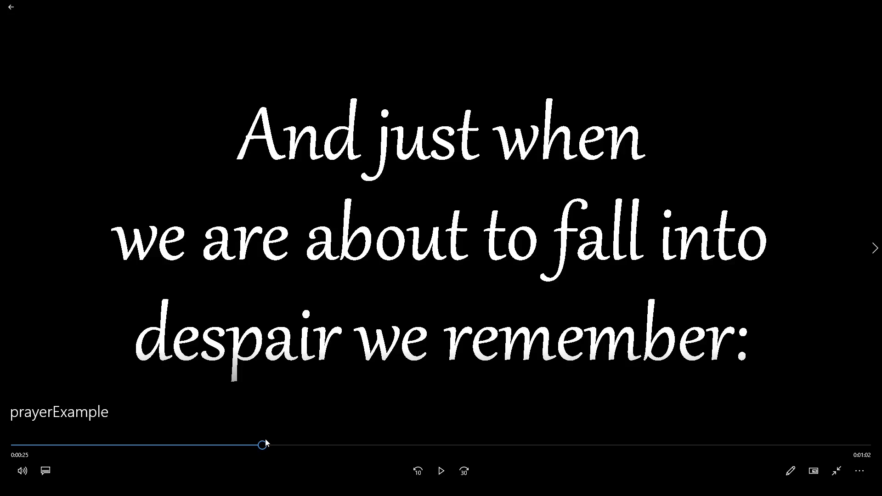
left_click(340, 445)
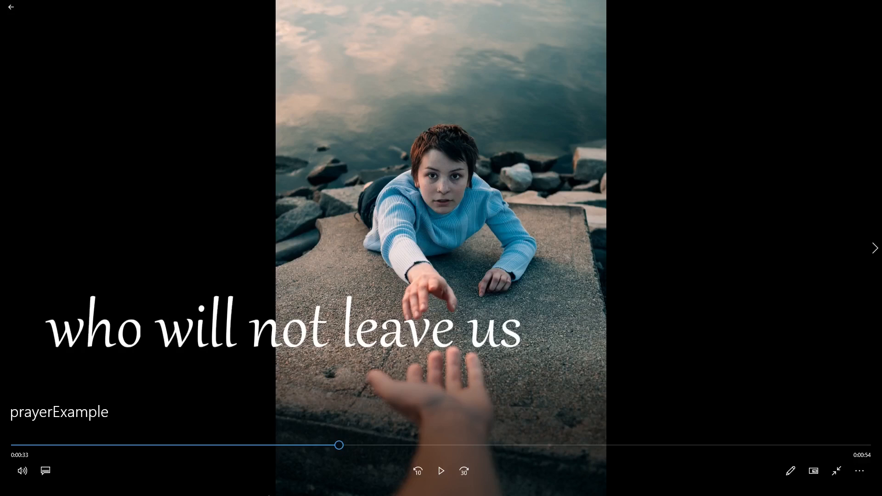
left_click(416, 445)
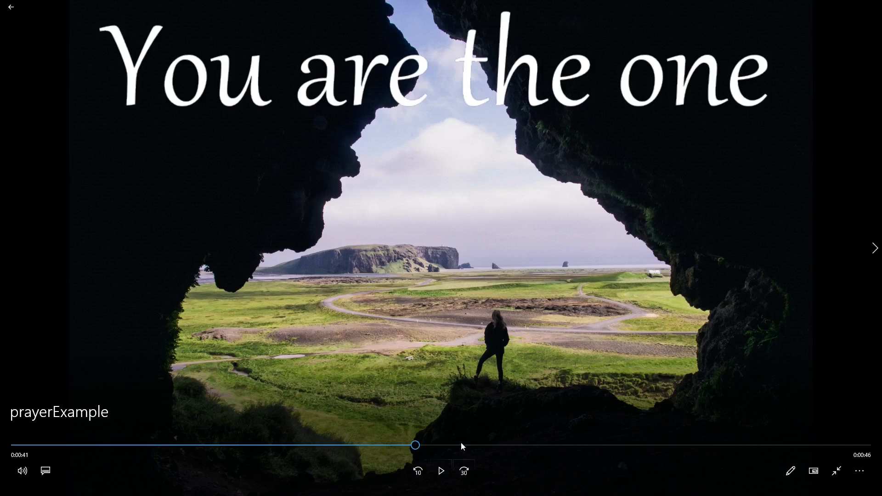
Play a stretch of the video's second half, skip ahead to about 1:21 and play the ending
left_click(482, 445)
left_click(444, 471)
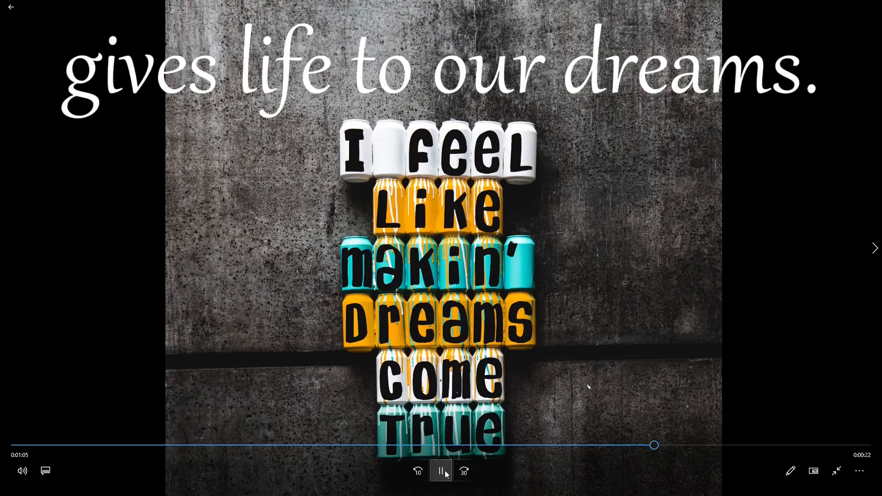
left_click(446, 473)
left_click(807, 445)
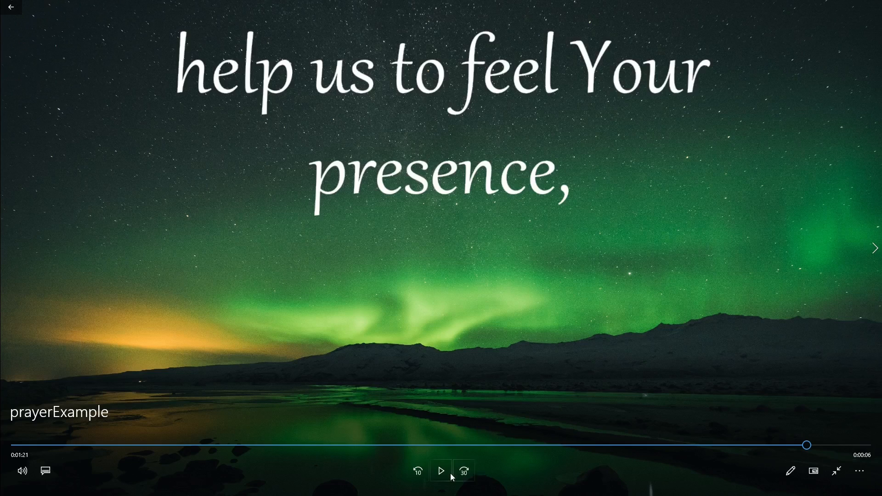
left_click(452, 477)
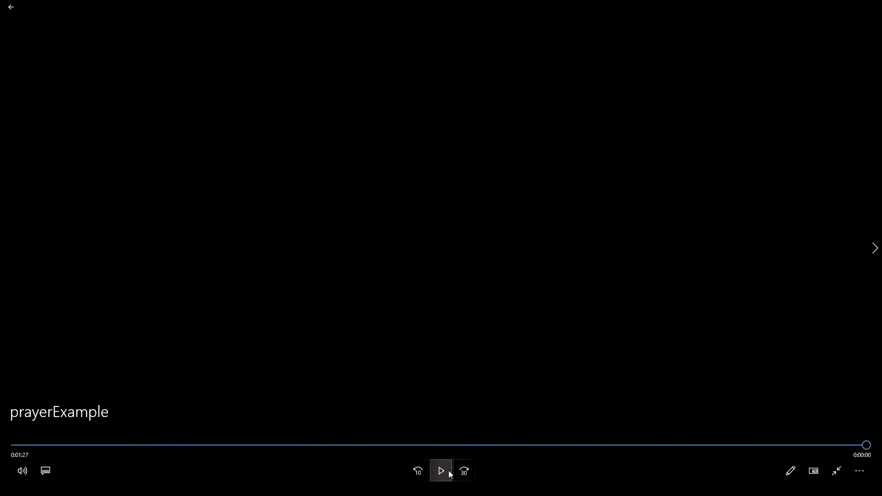
Leave full-screen playback, close the video player and the shotcutTutorial folder window, and return to Shotcut
left_click(836, 470)
left_click(872, 8)
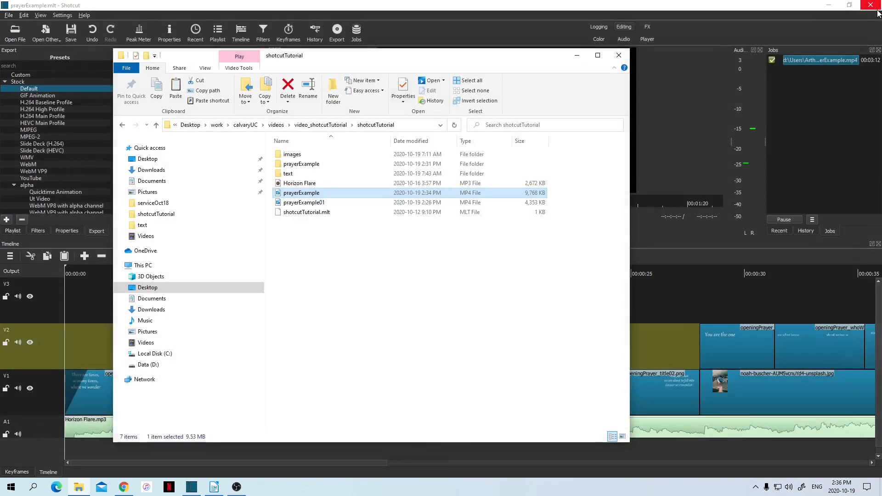
left_click(619, 55)
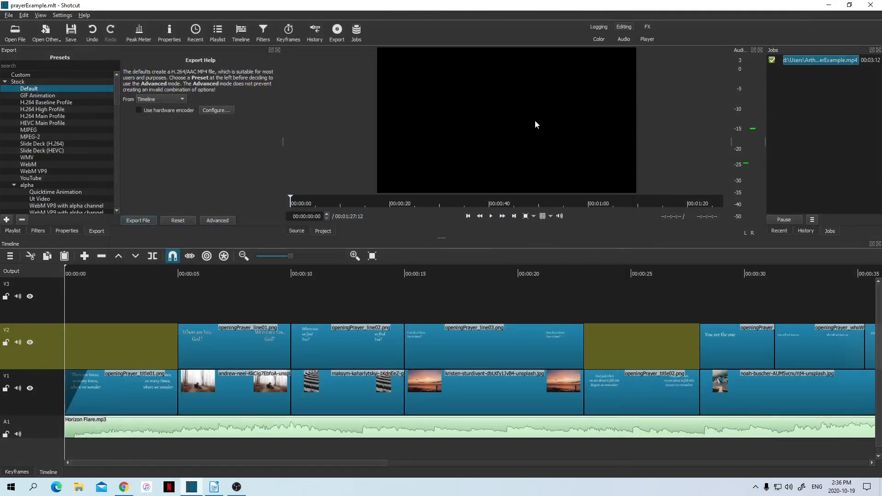